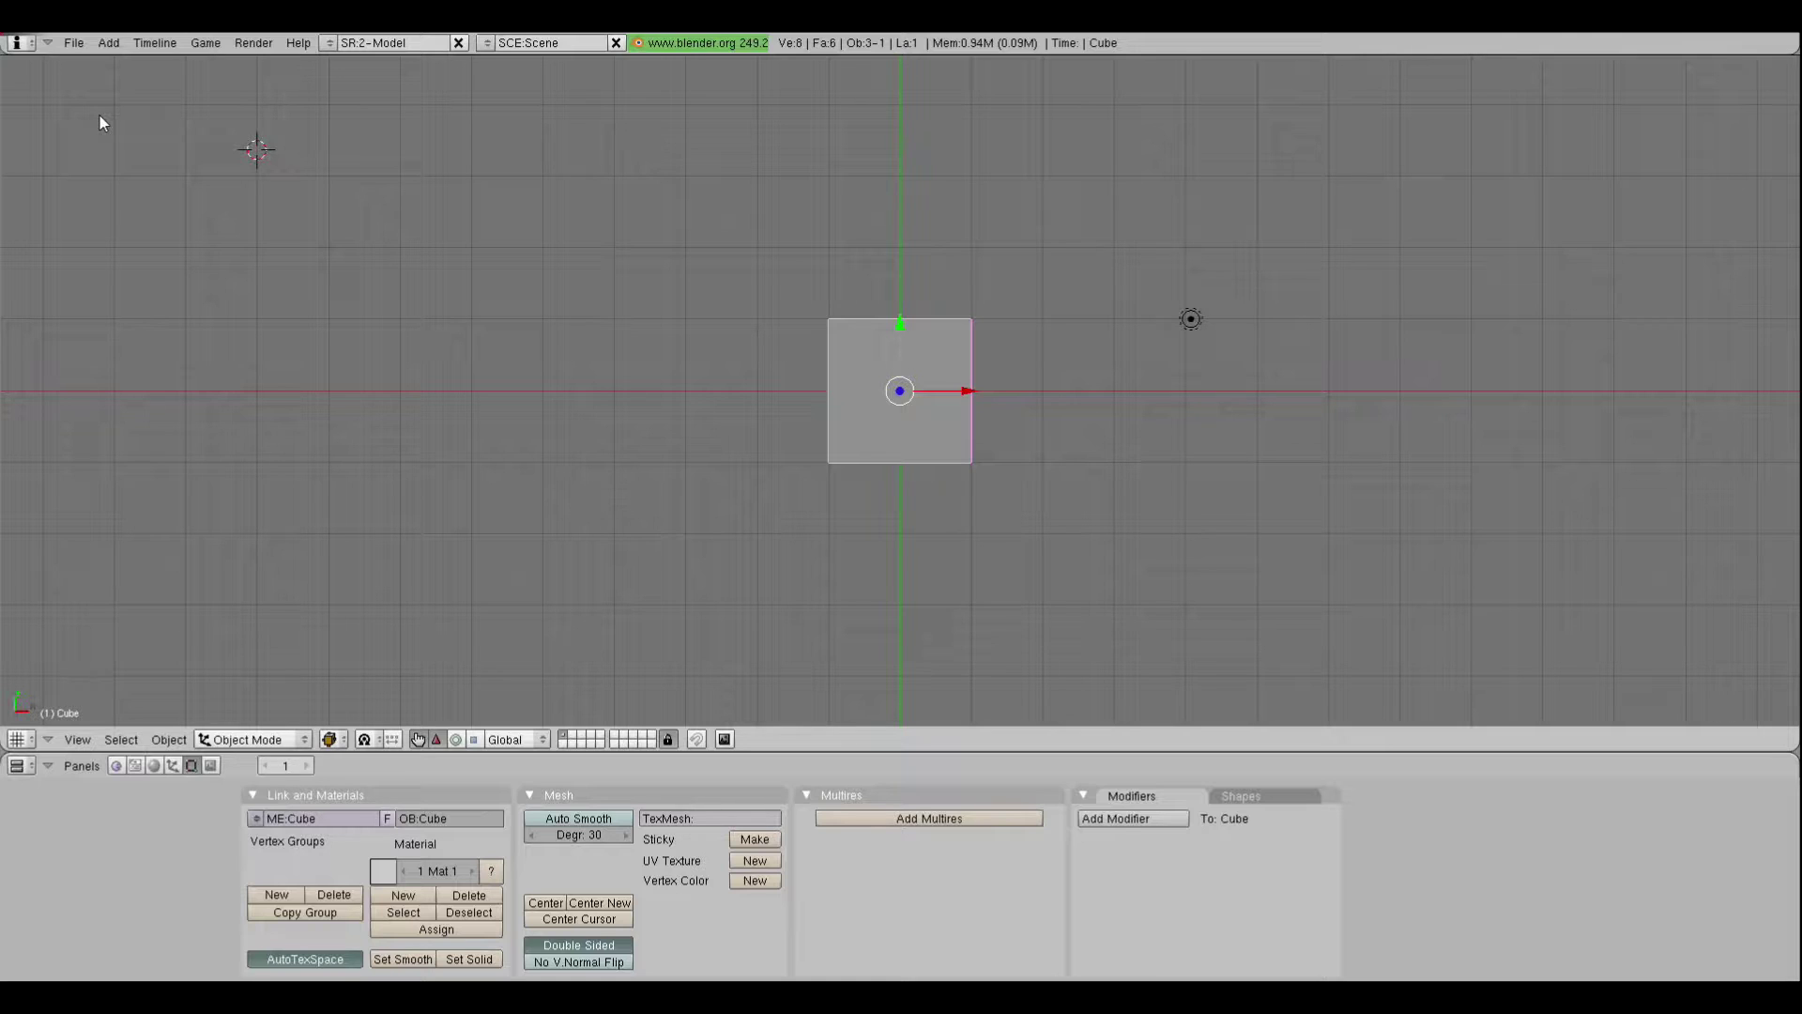
Switch to File Explorer and locate the supcom-exporter-V3 and supcom-importer-V3 (1) scripts in Blender's .blender\scripts folder
click(274, 597)
key(alt+Tab)
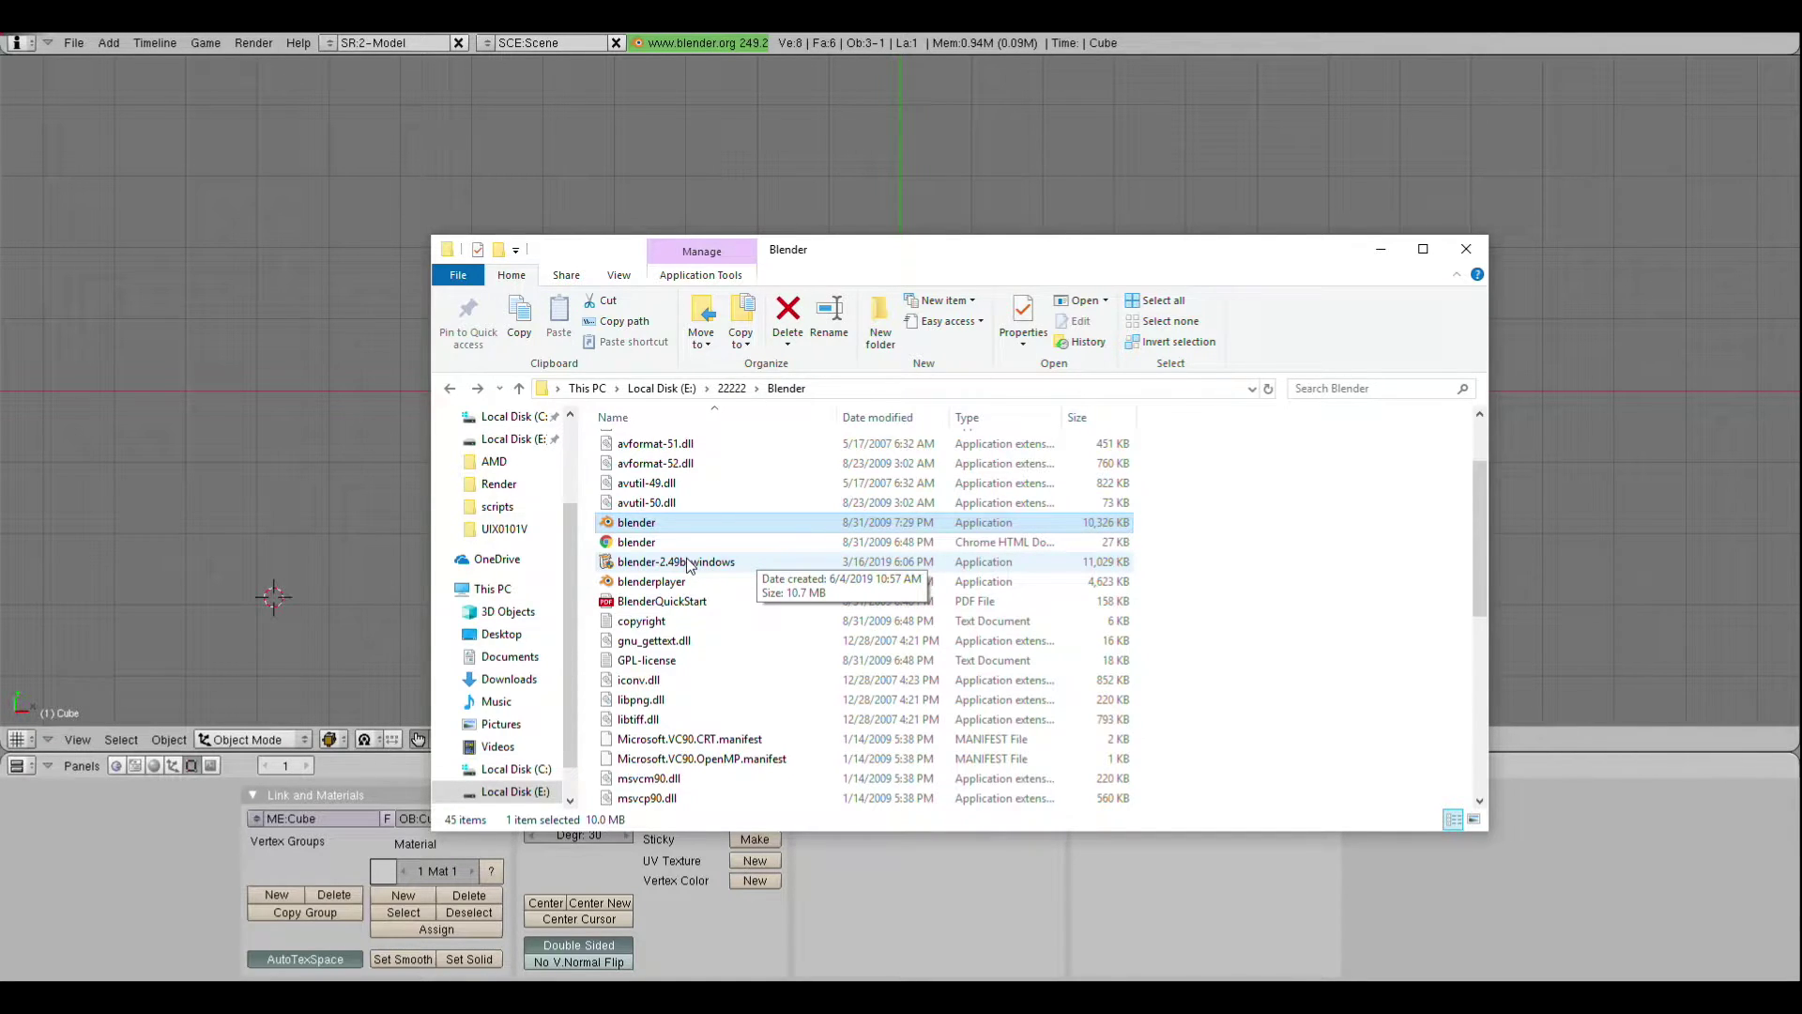
click(1269, 555)
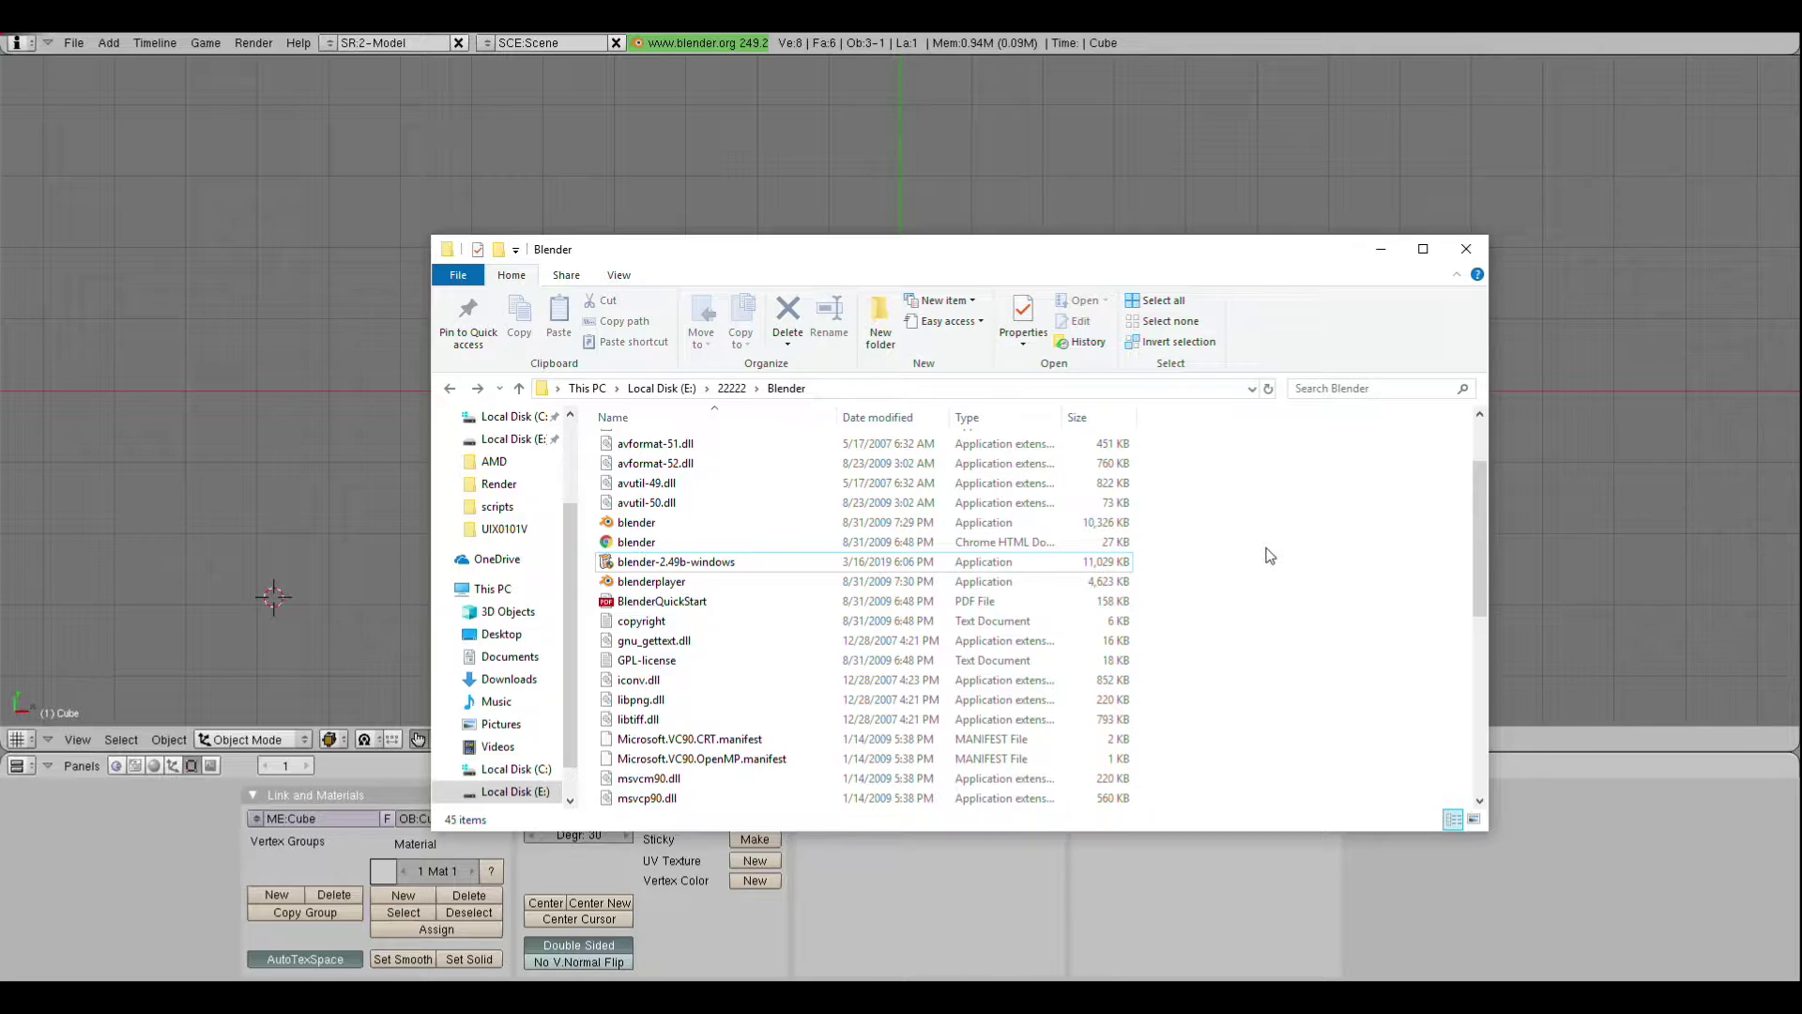
scroll(1249, 554, up, 2)
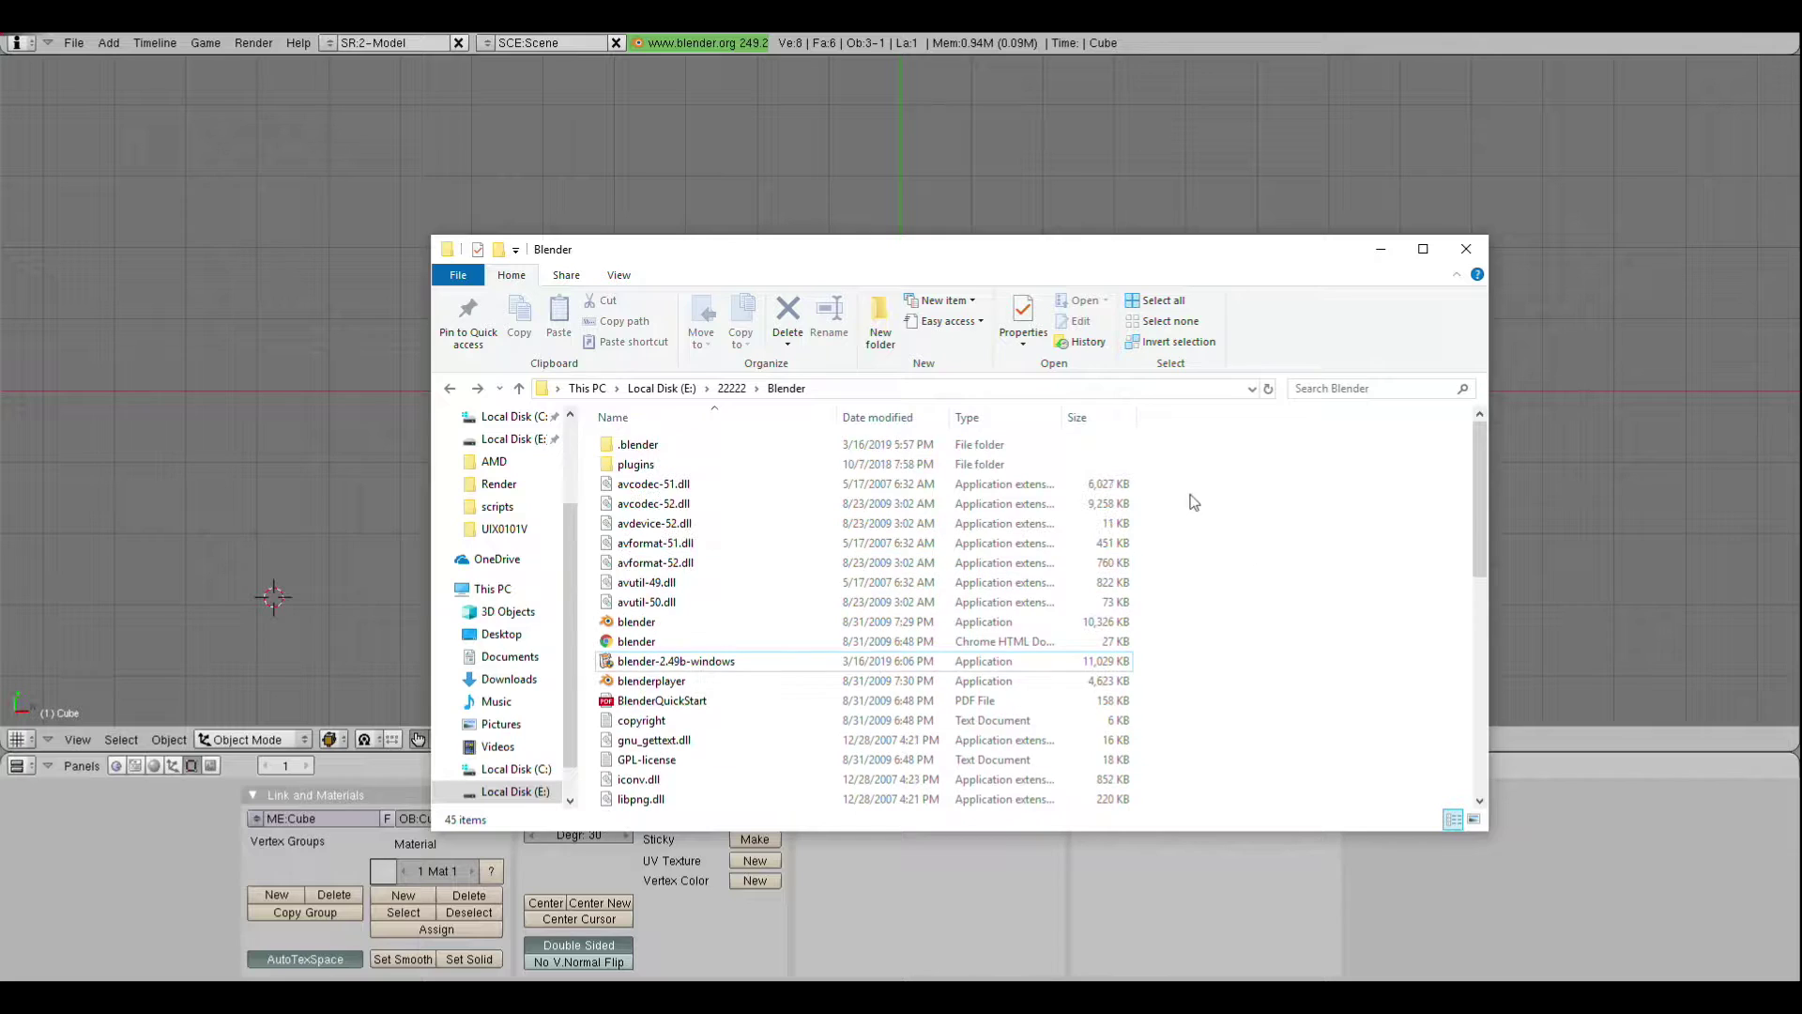
double_click(770, 448)
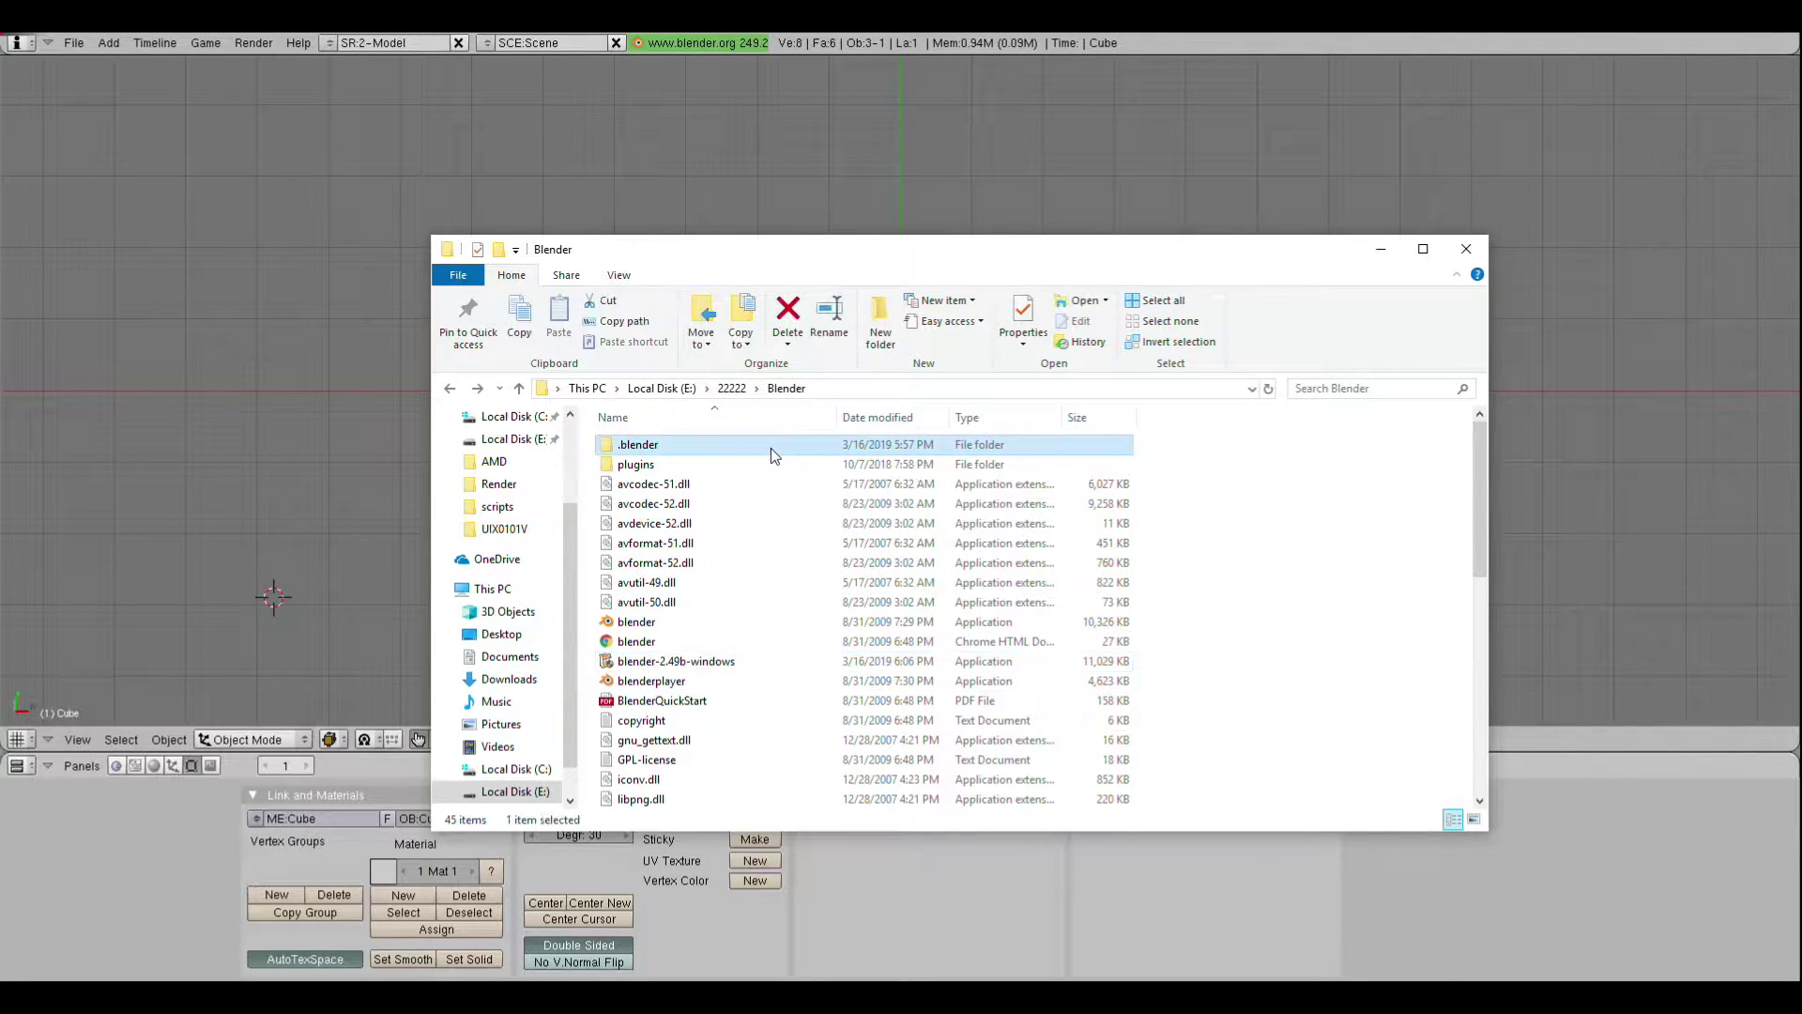
click(741, 483)
double_click(740, 483)
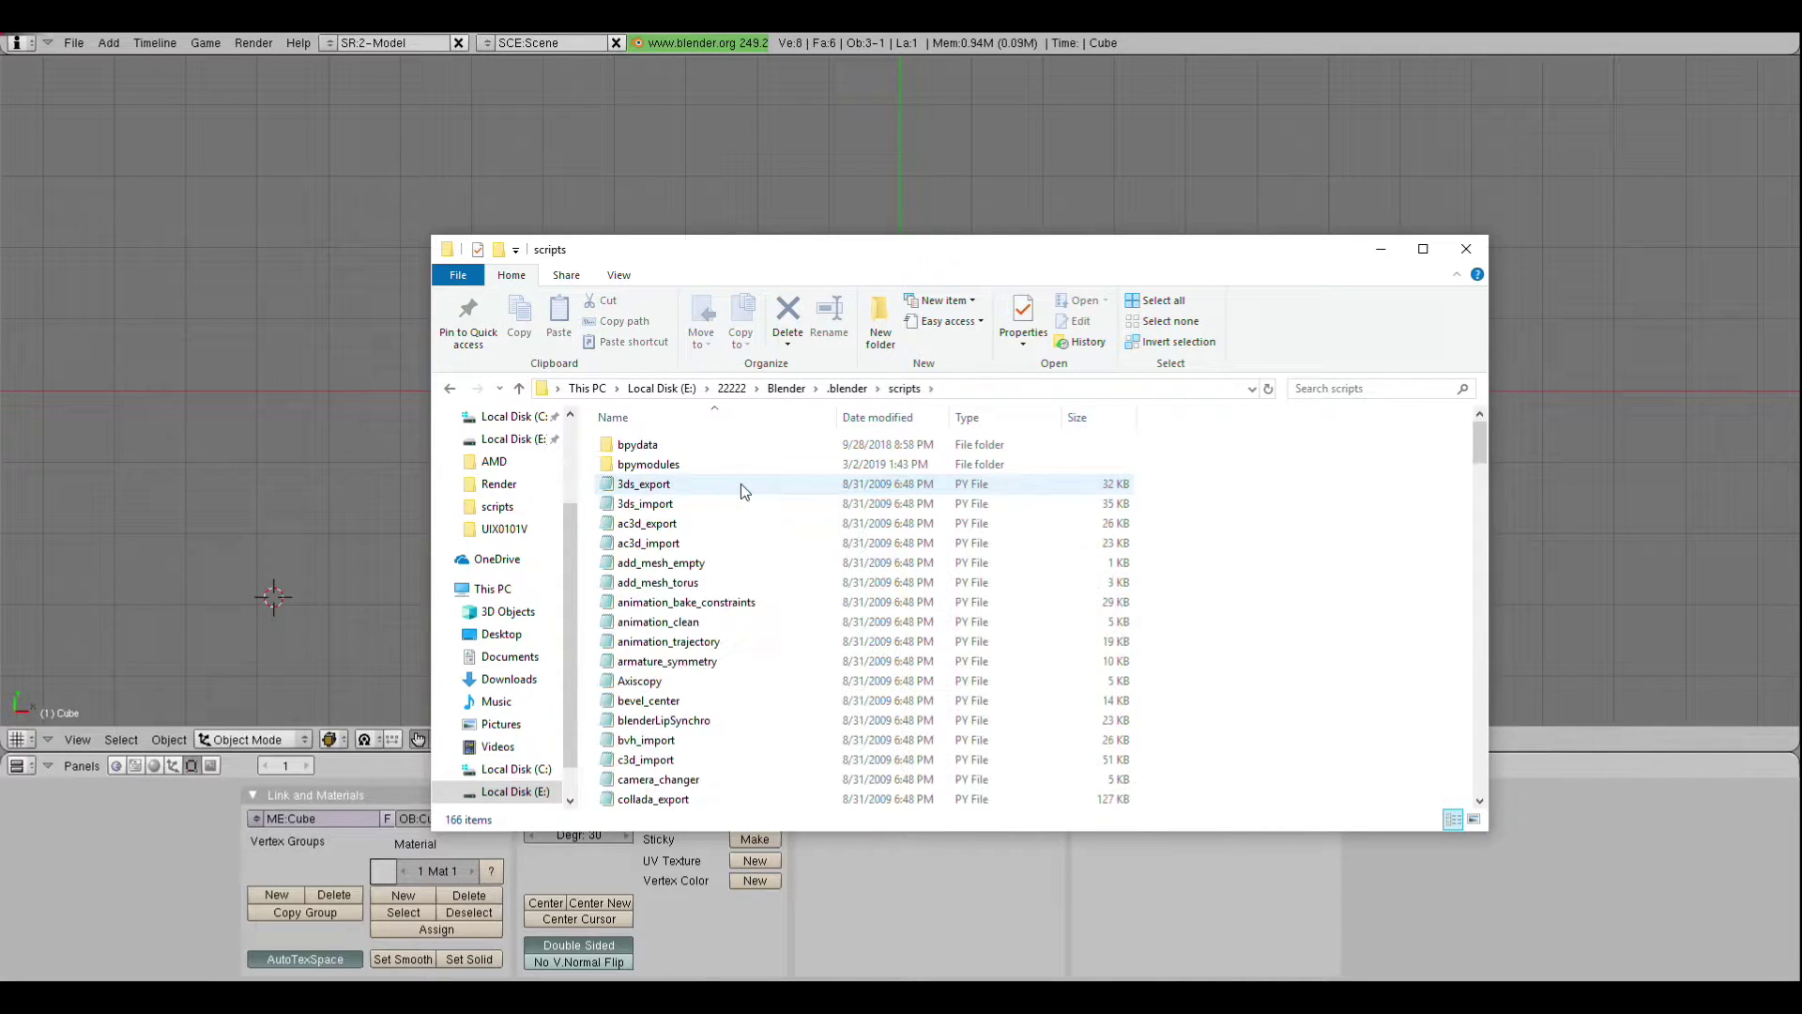
scroll(762, 522, down, 8)
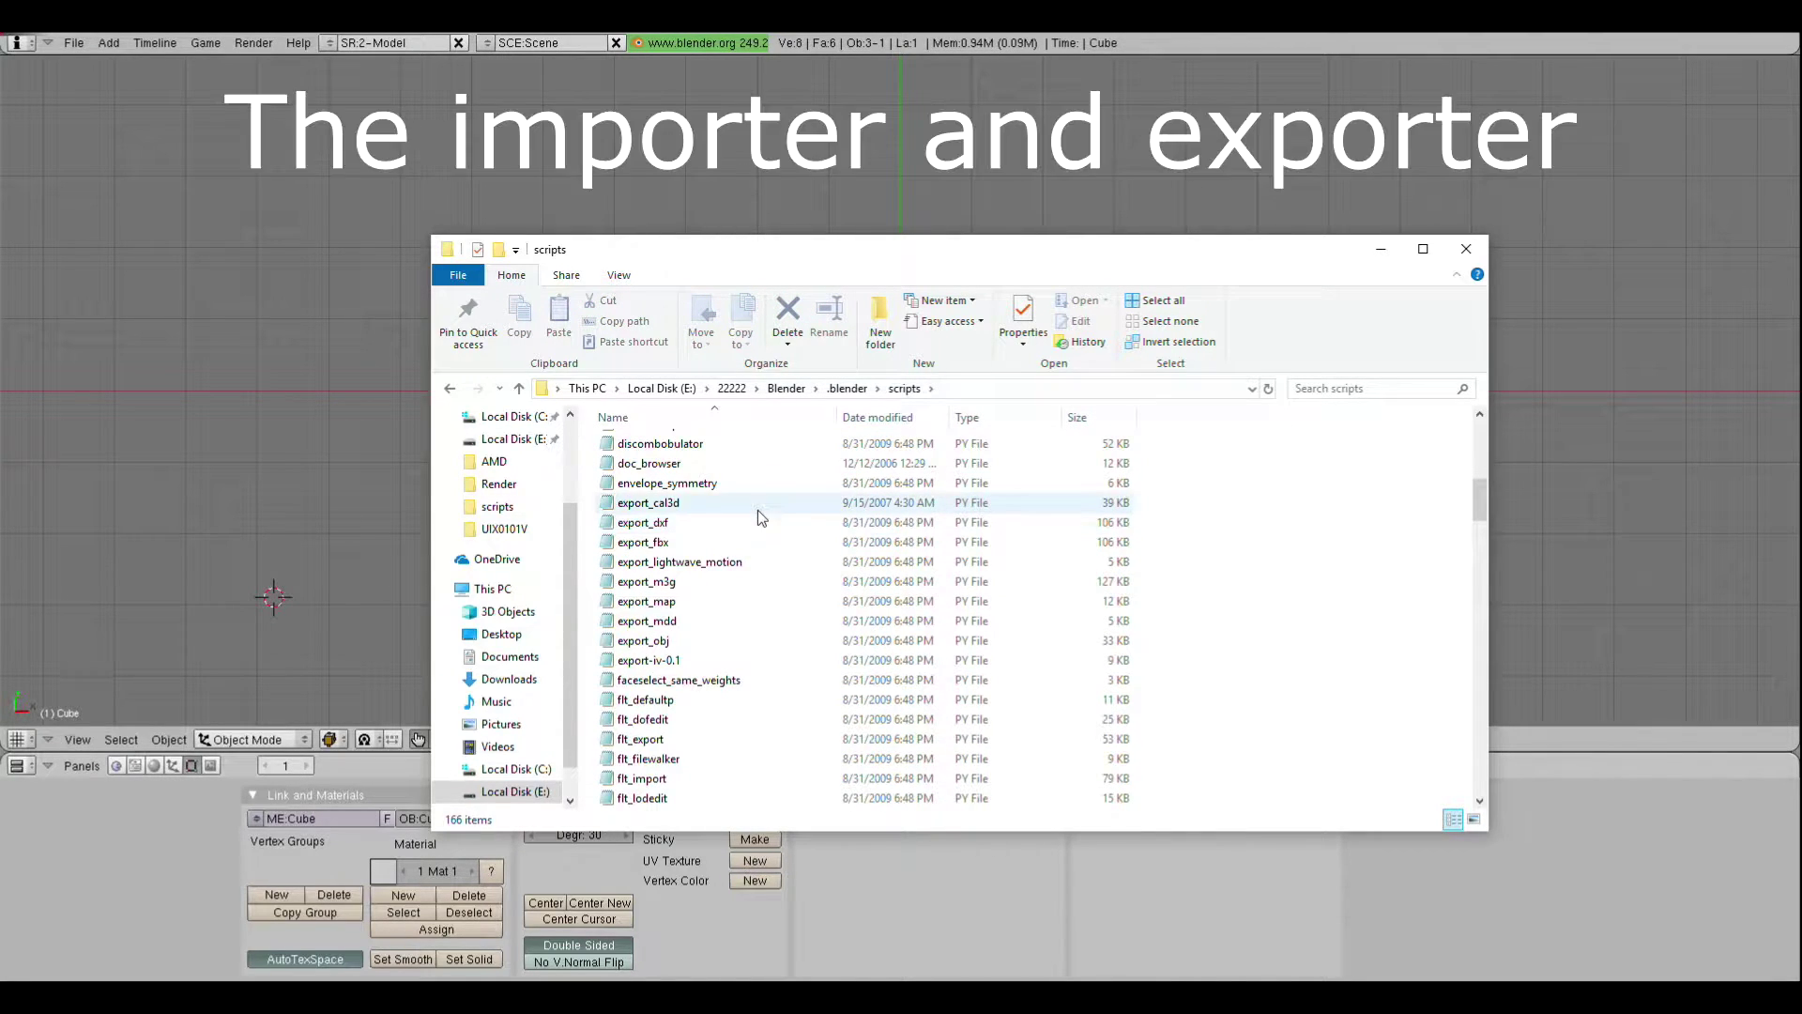
scroll(757, 512, down, 10)
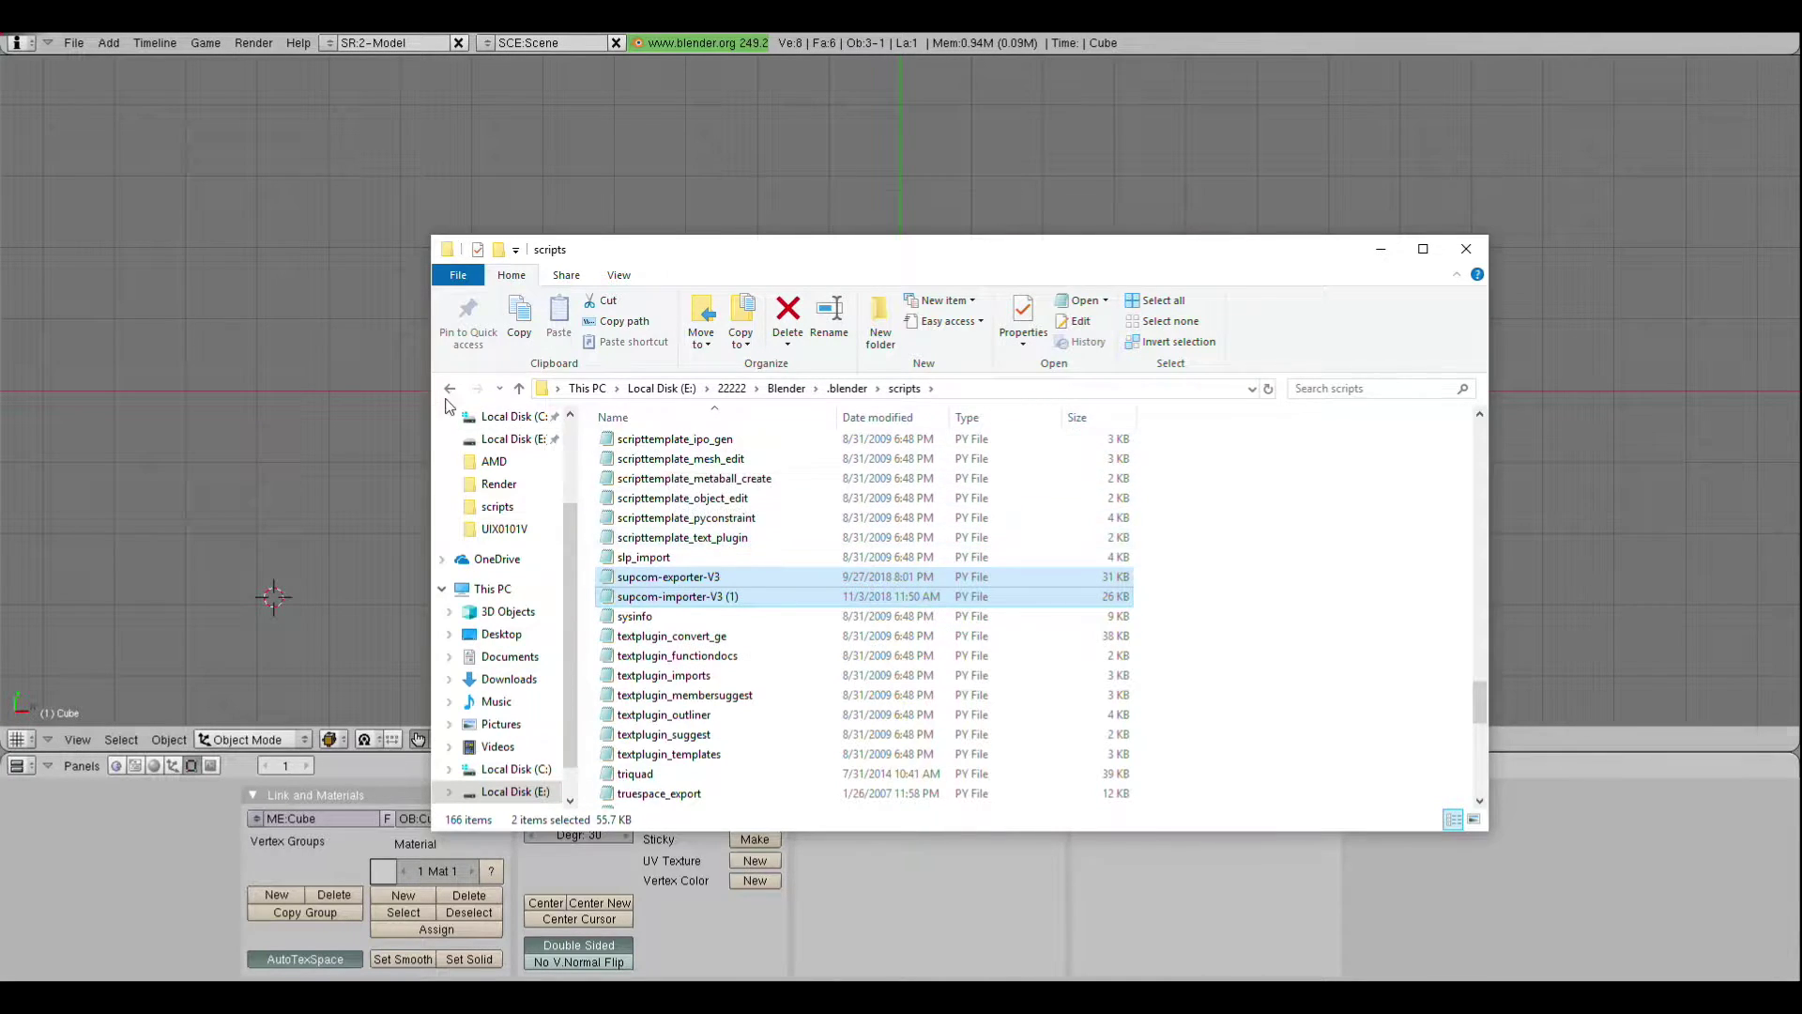
Return to Blender and locate the SupCom Model (.scm) 3.5 option among the import formats
click(242, 114)
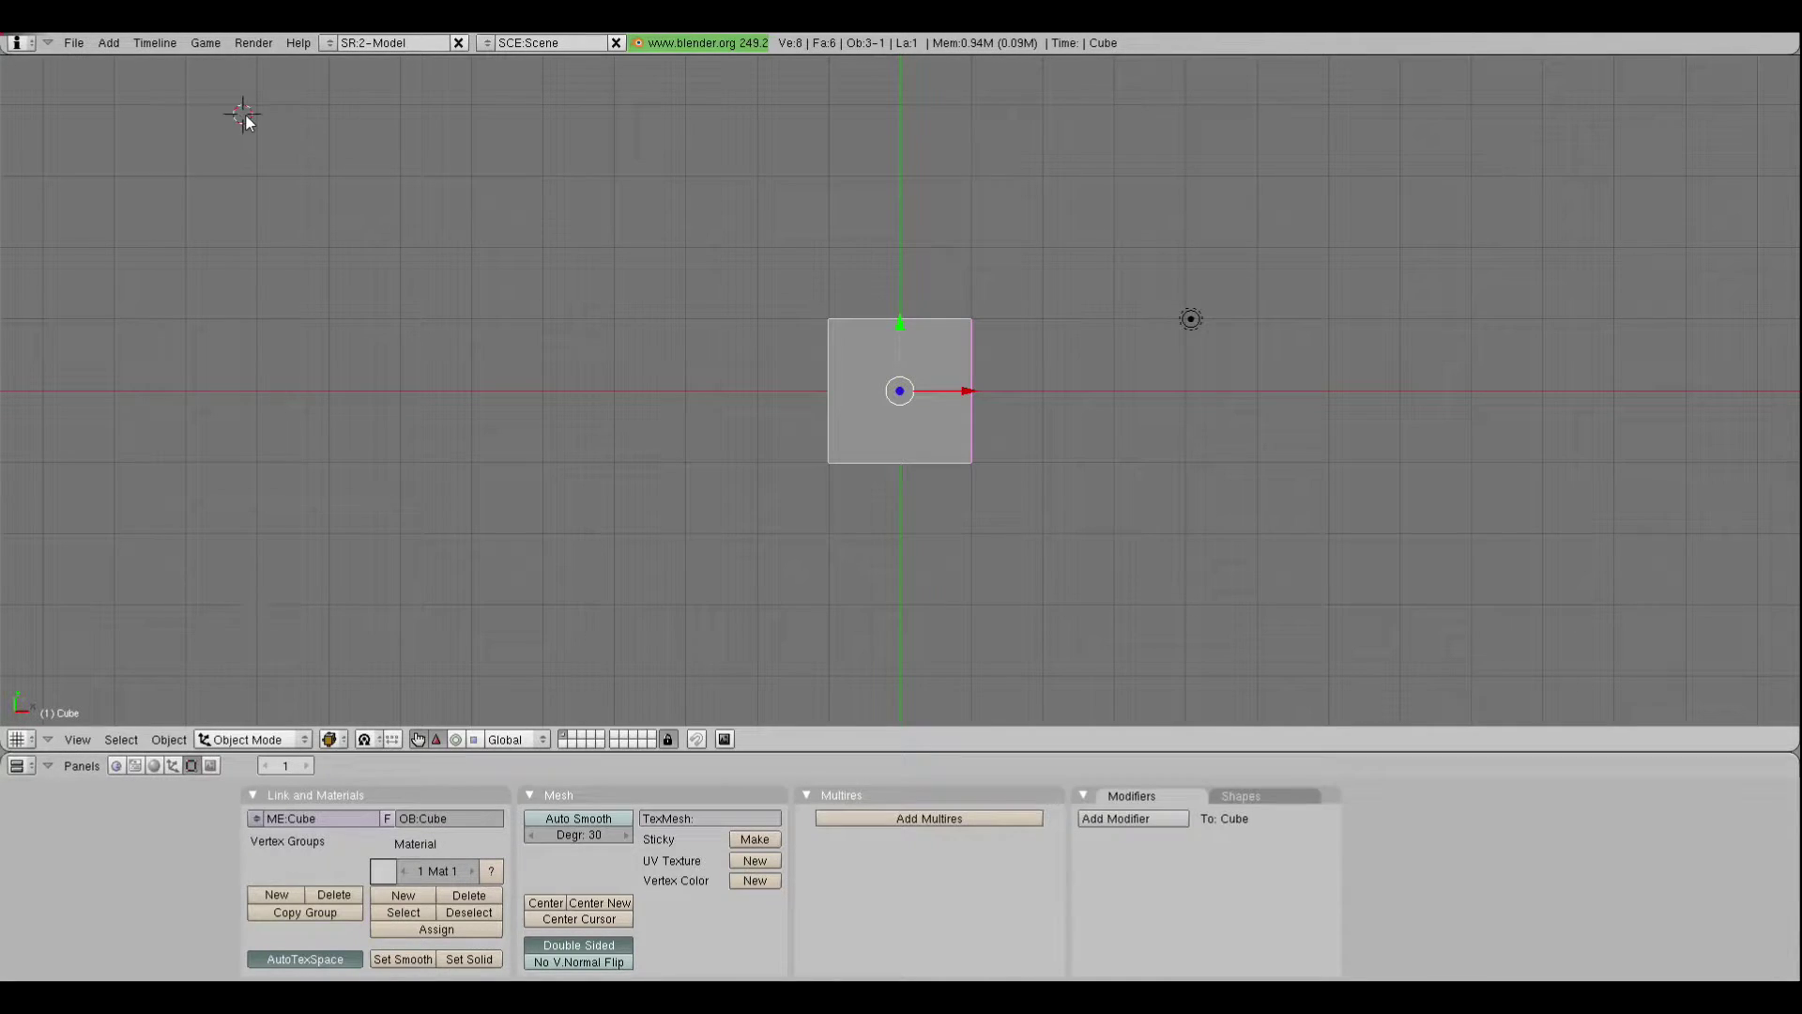
click(73, 48)
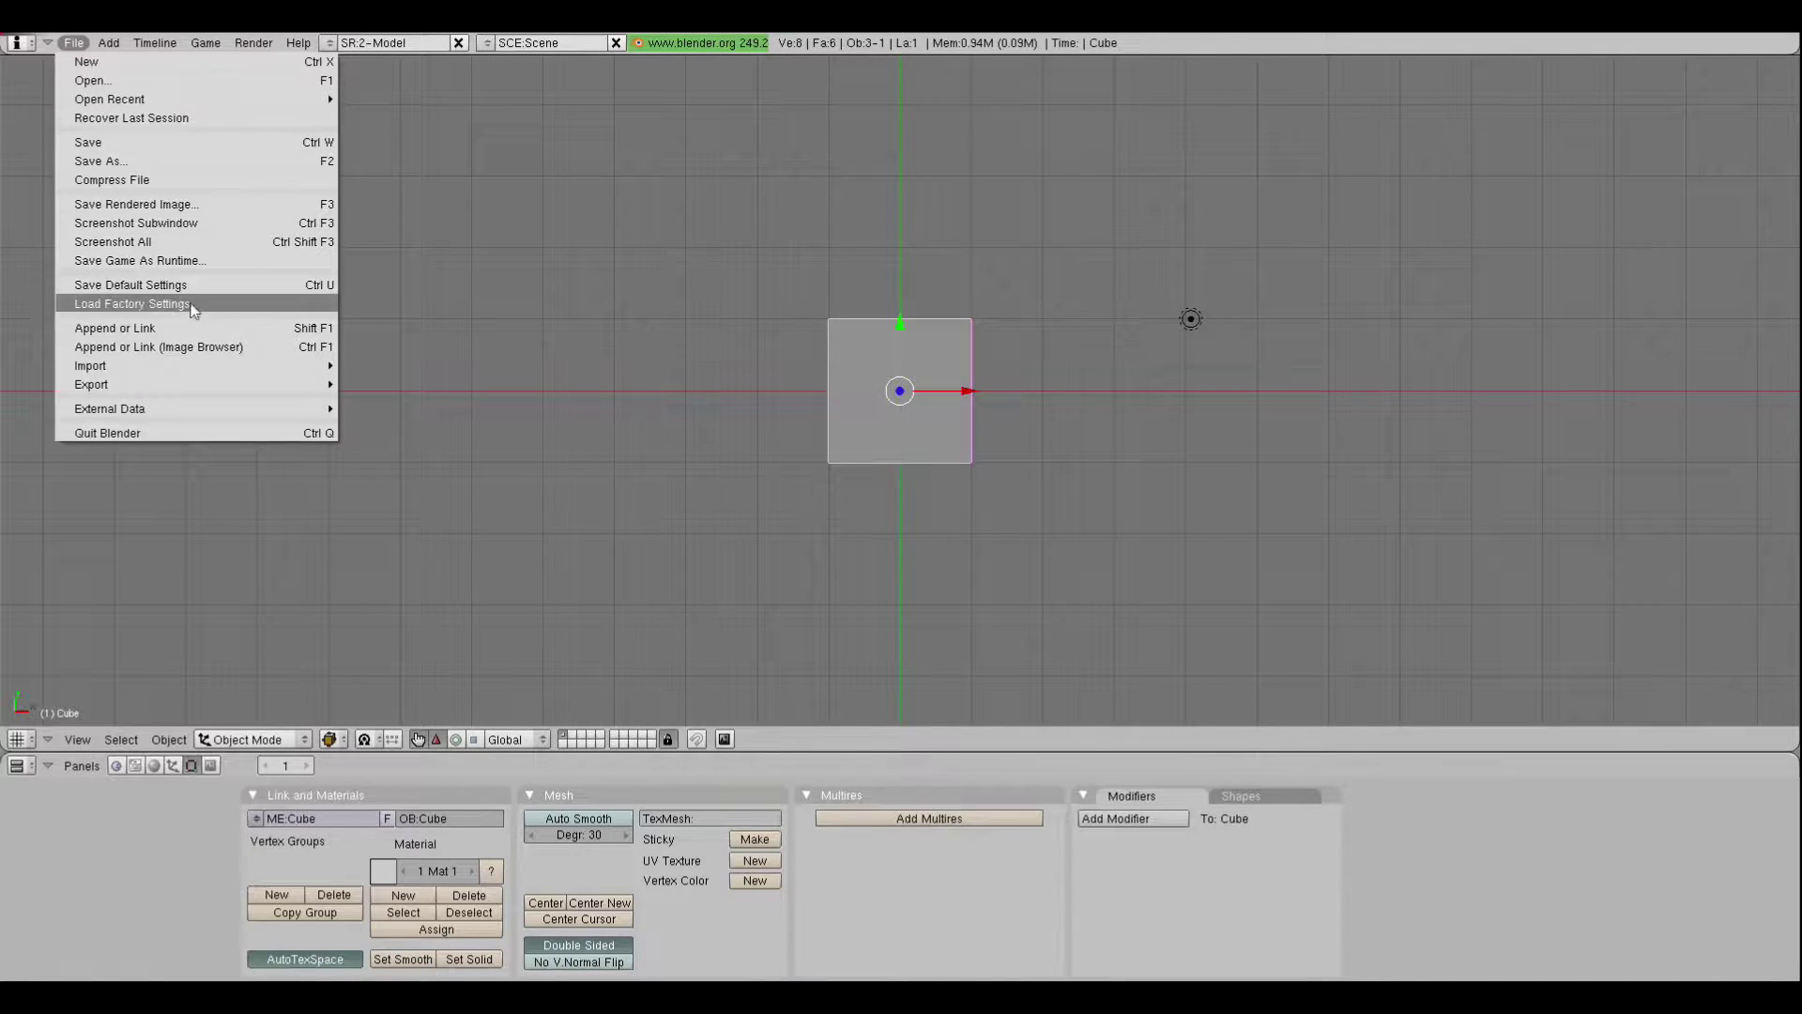
mouse_move(209, 368)
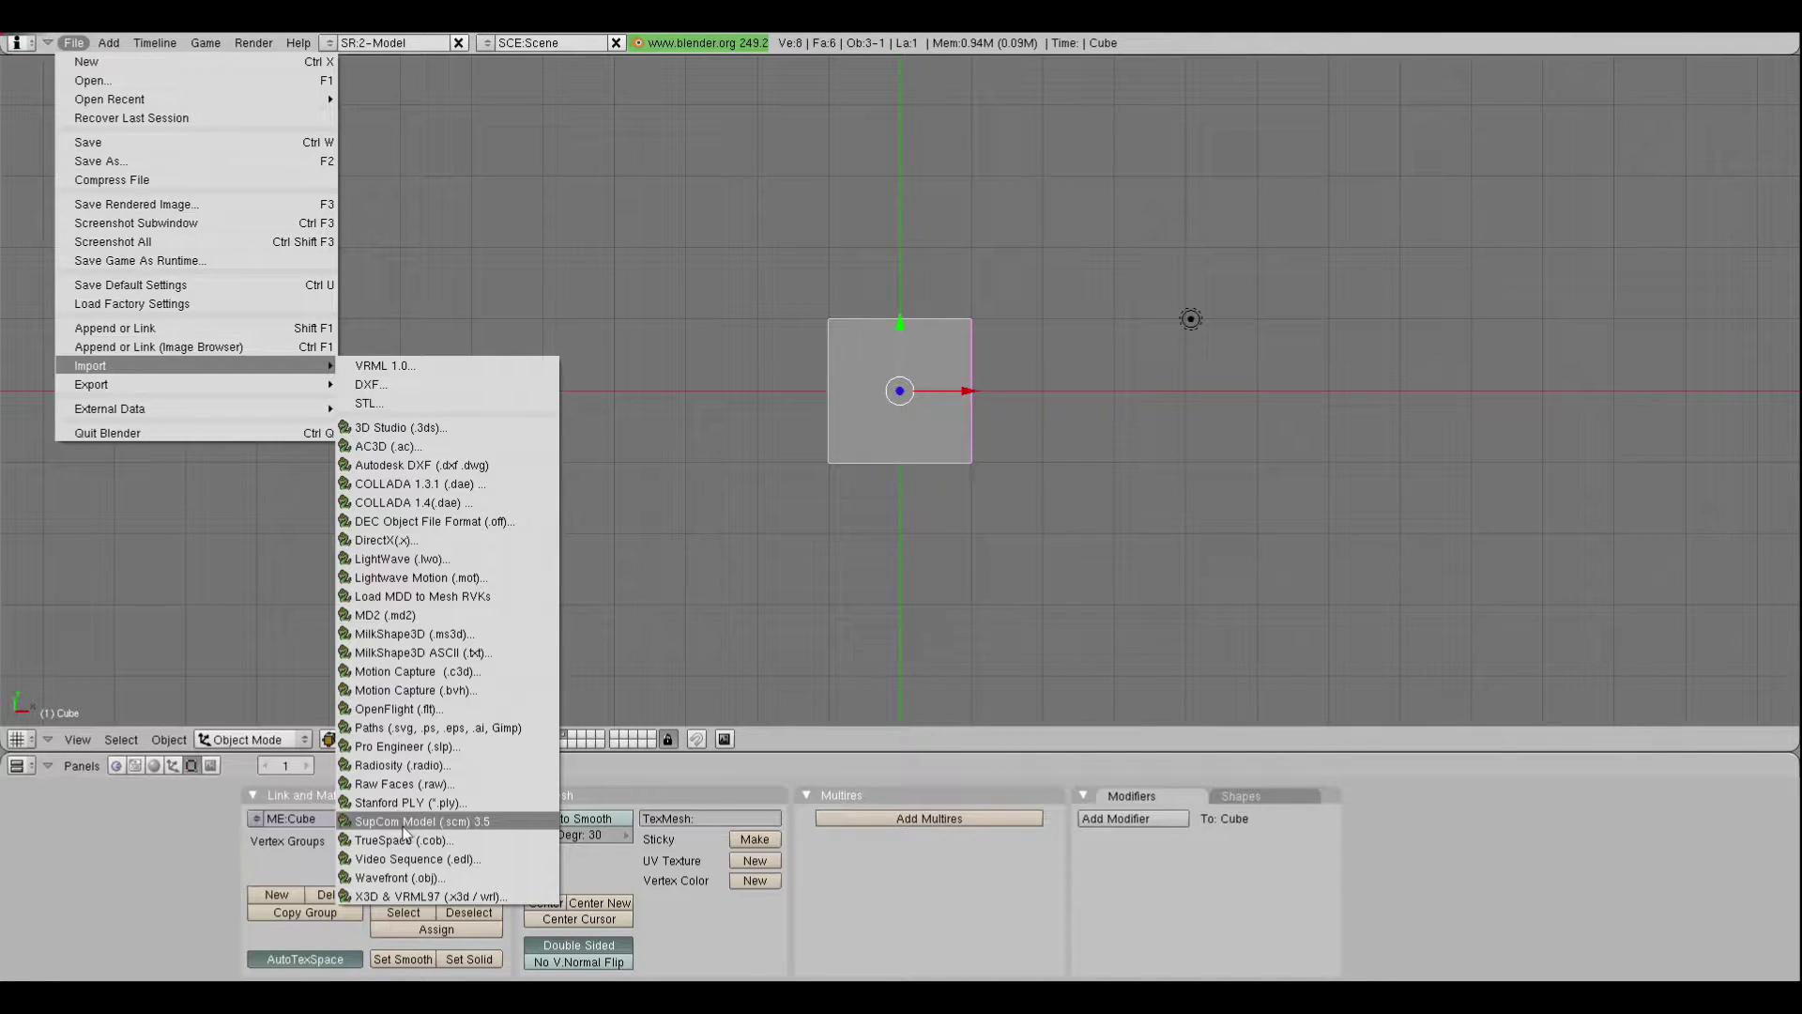
click(467, 823)
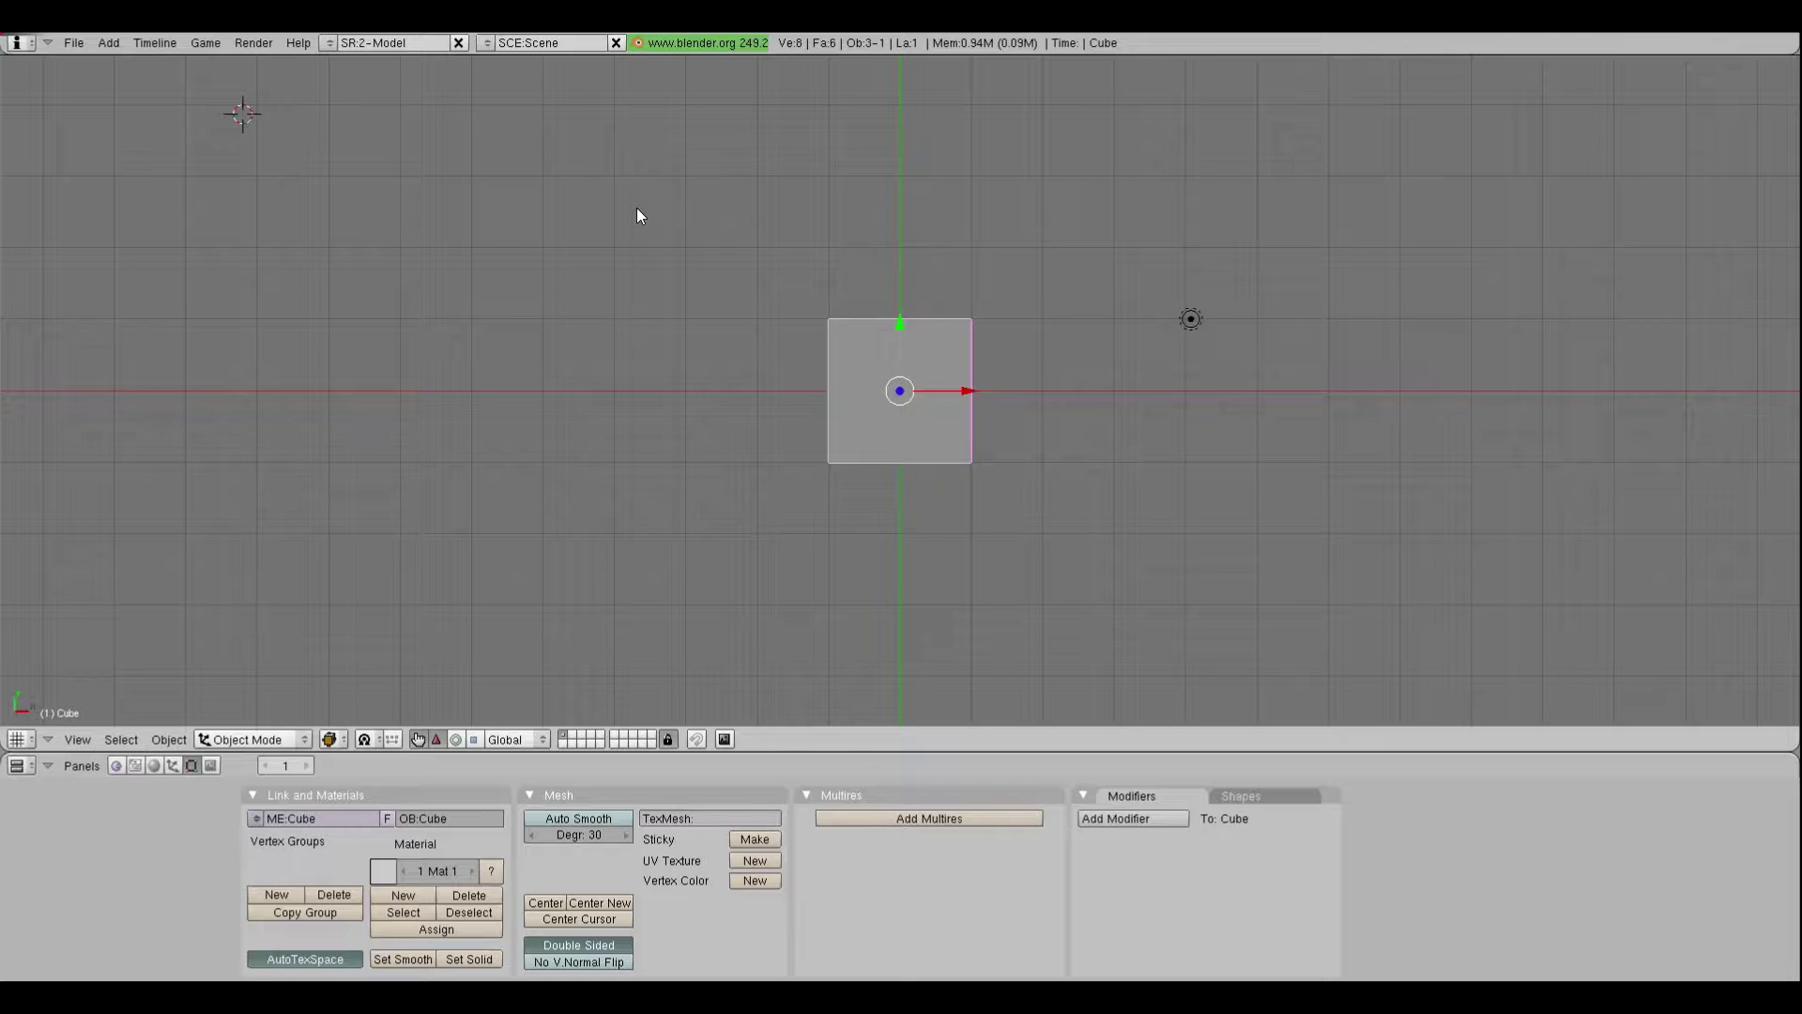
Switch to the 1-Animation screen layout and import UIA0104_lod0.win.scm with the SupCom importer, without an SCA file
click(330, 44)
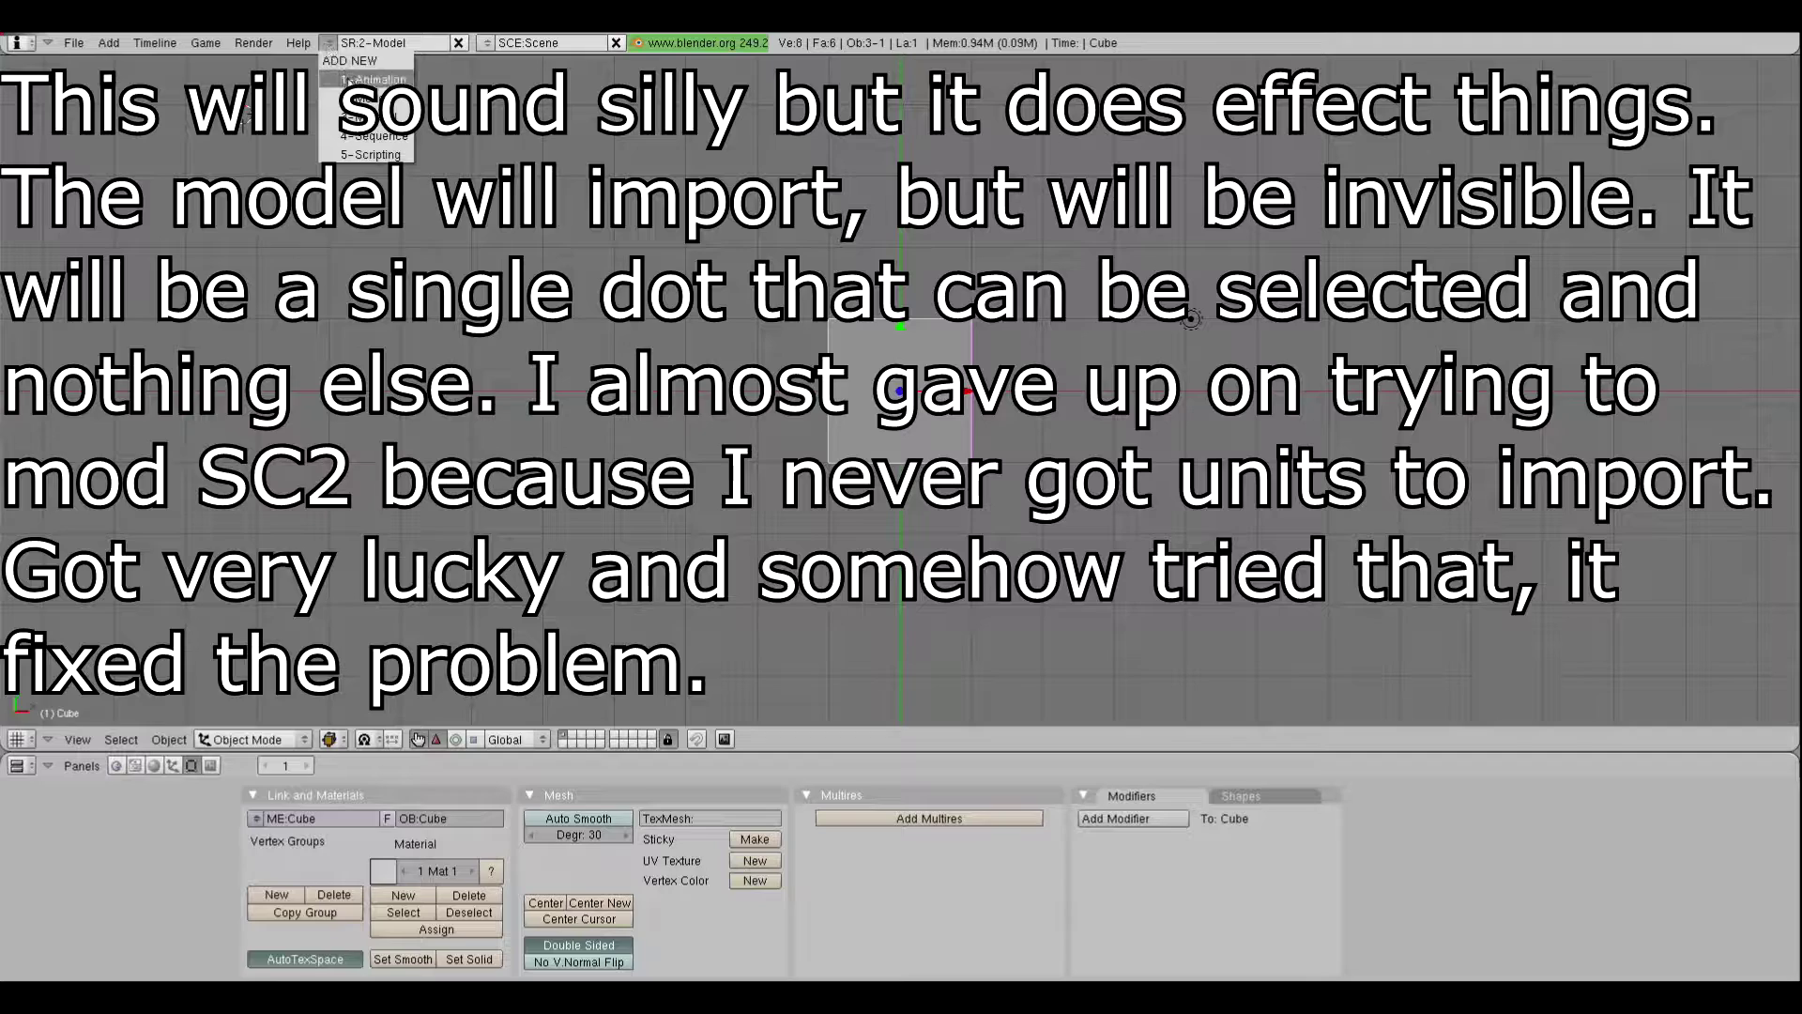
click(347, 81)
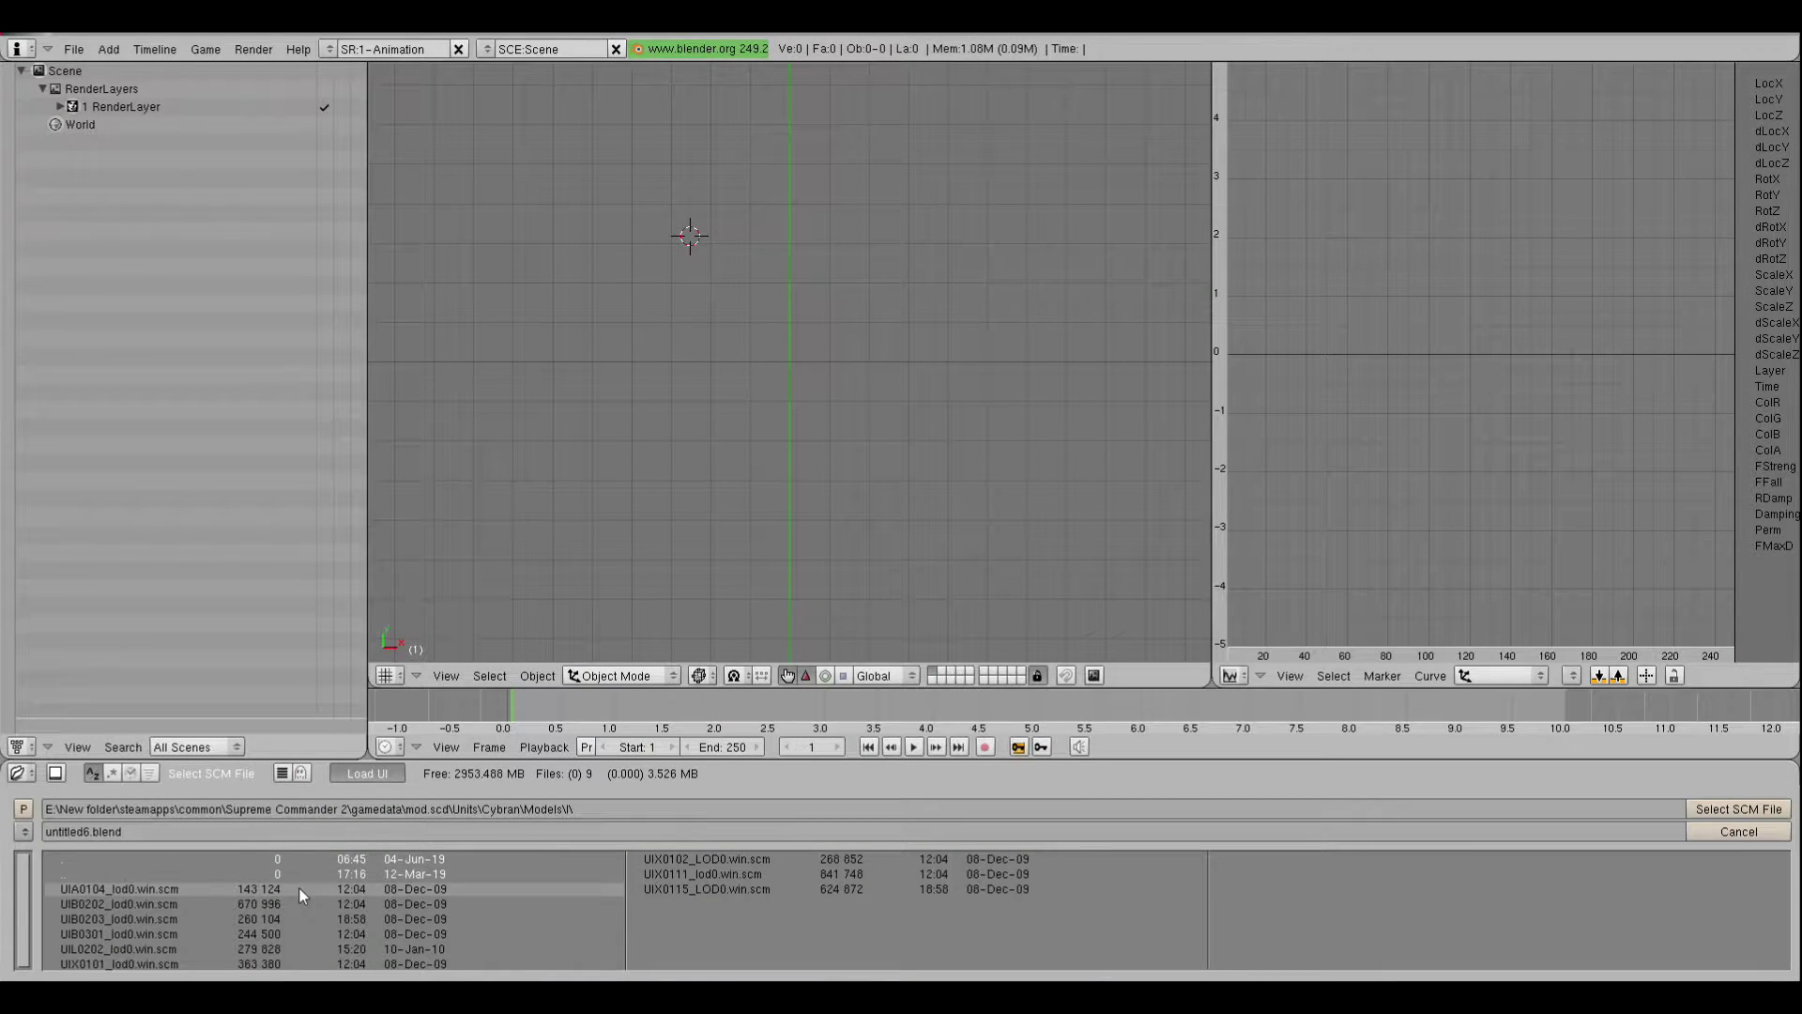
click(220, 890)
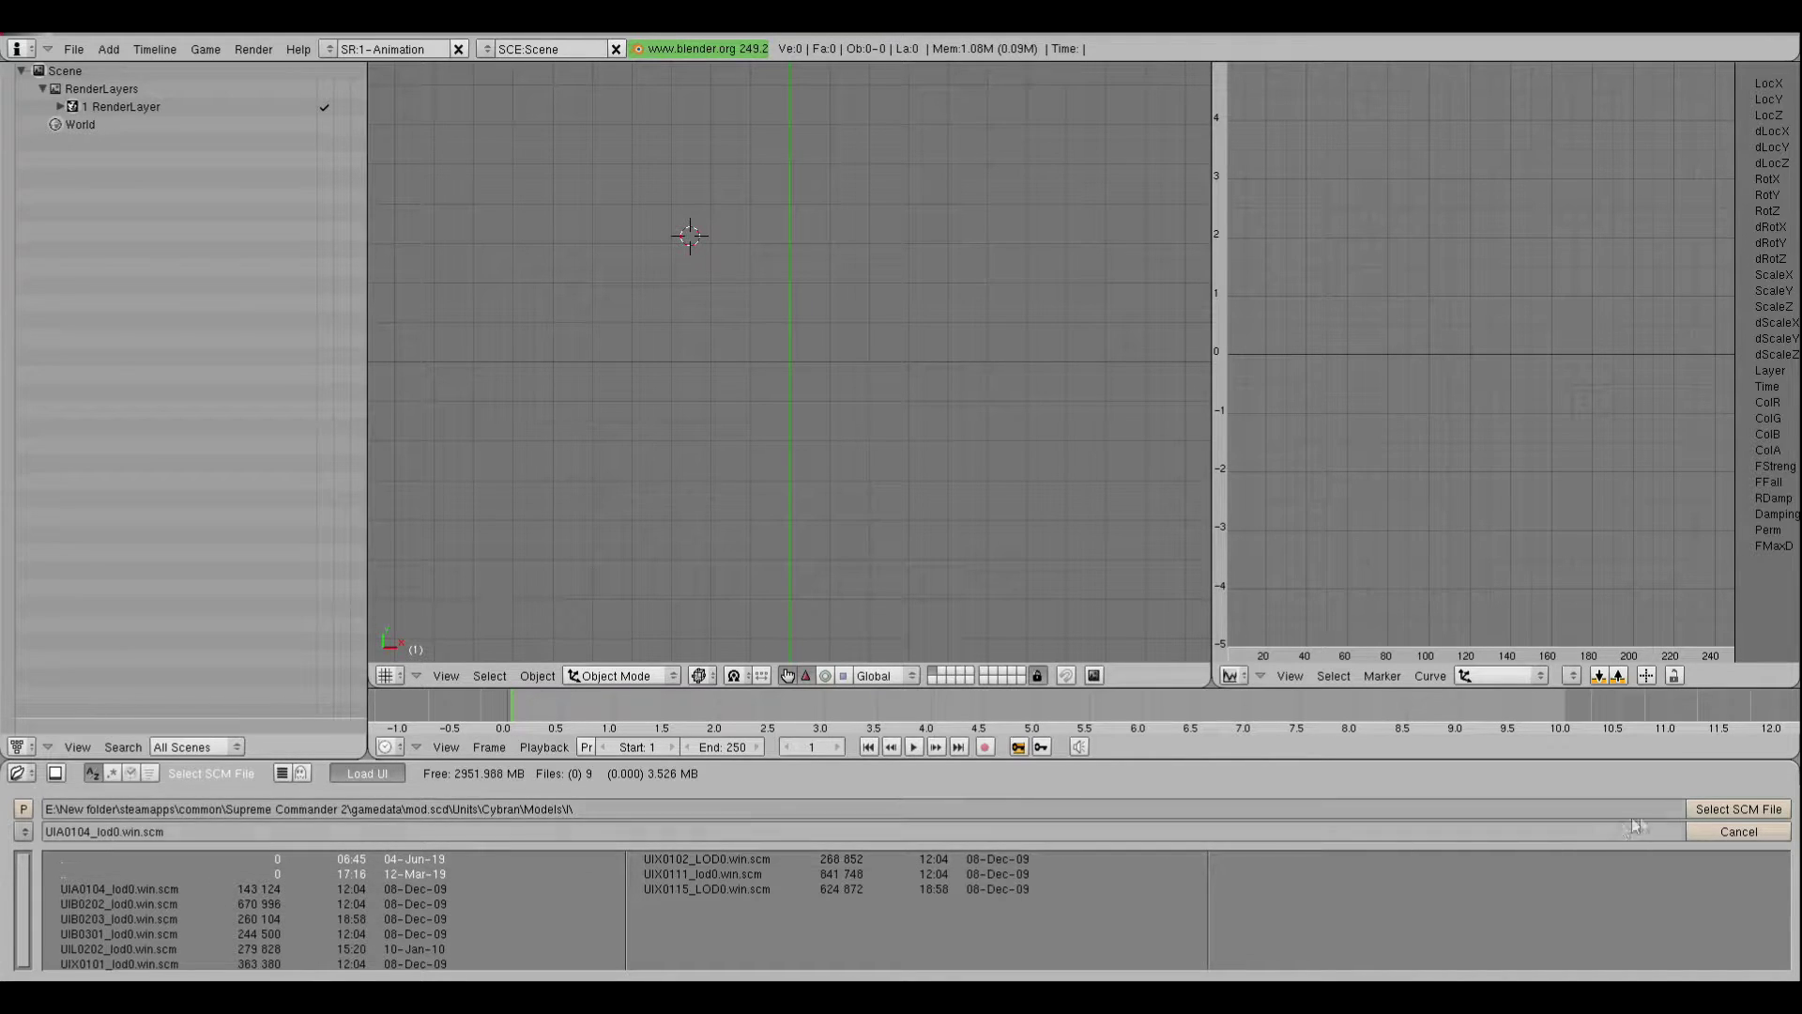
click(1718, 810)
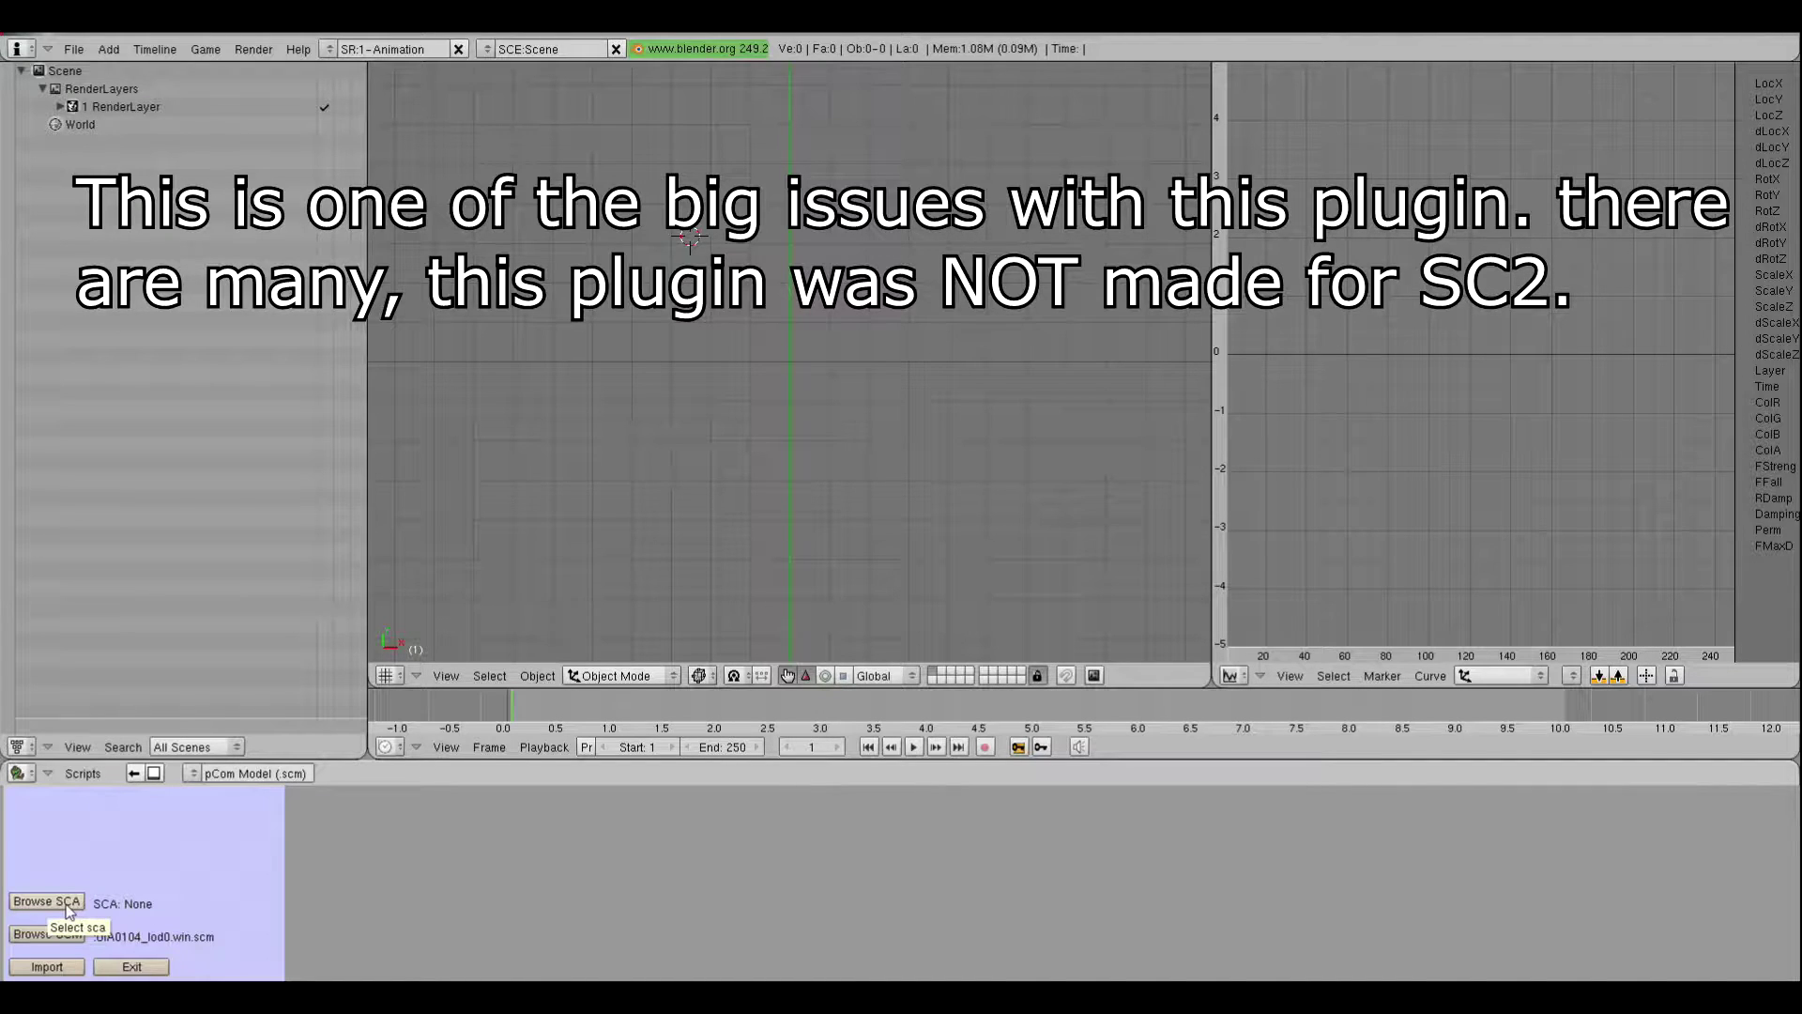
click(47, 966)
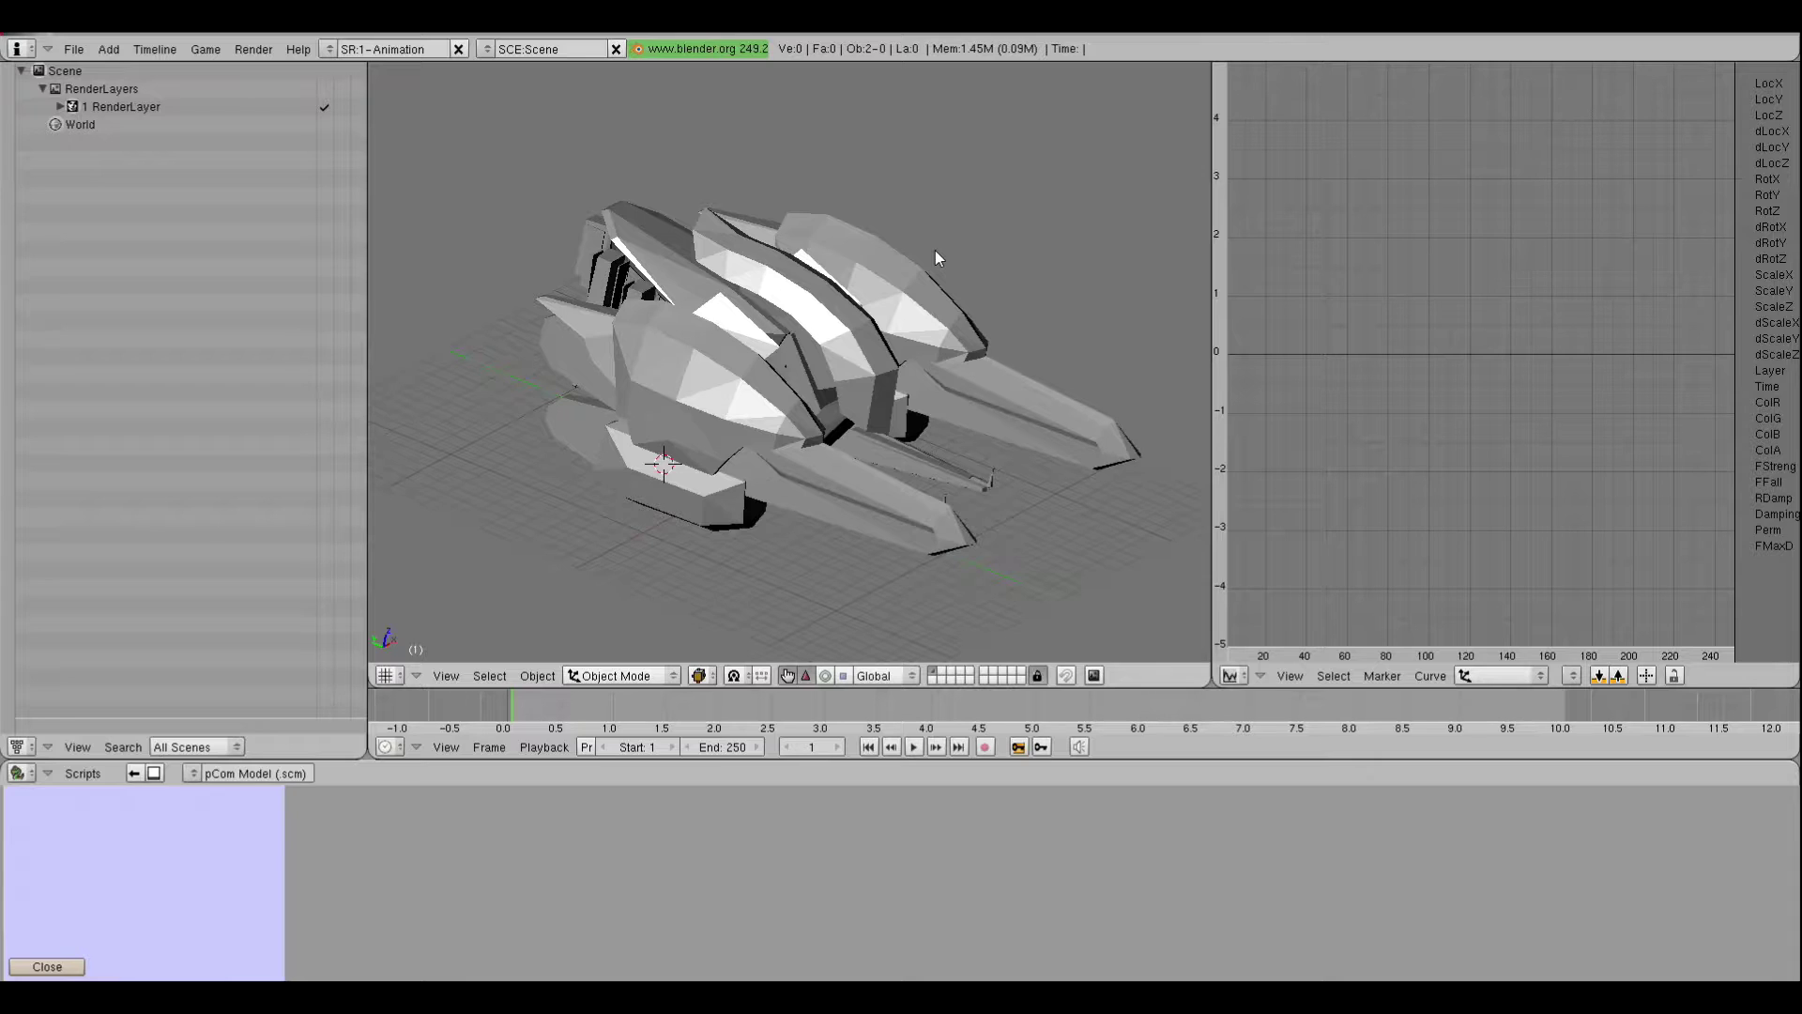
Display the imported model as wireframe and select its armature in Object Mode, trying a move of the whole unit
middle_drag(935, 250, 949, 356)
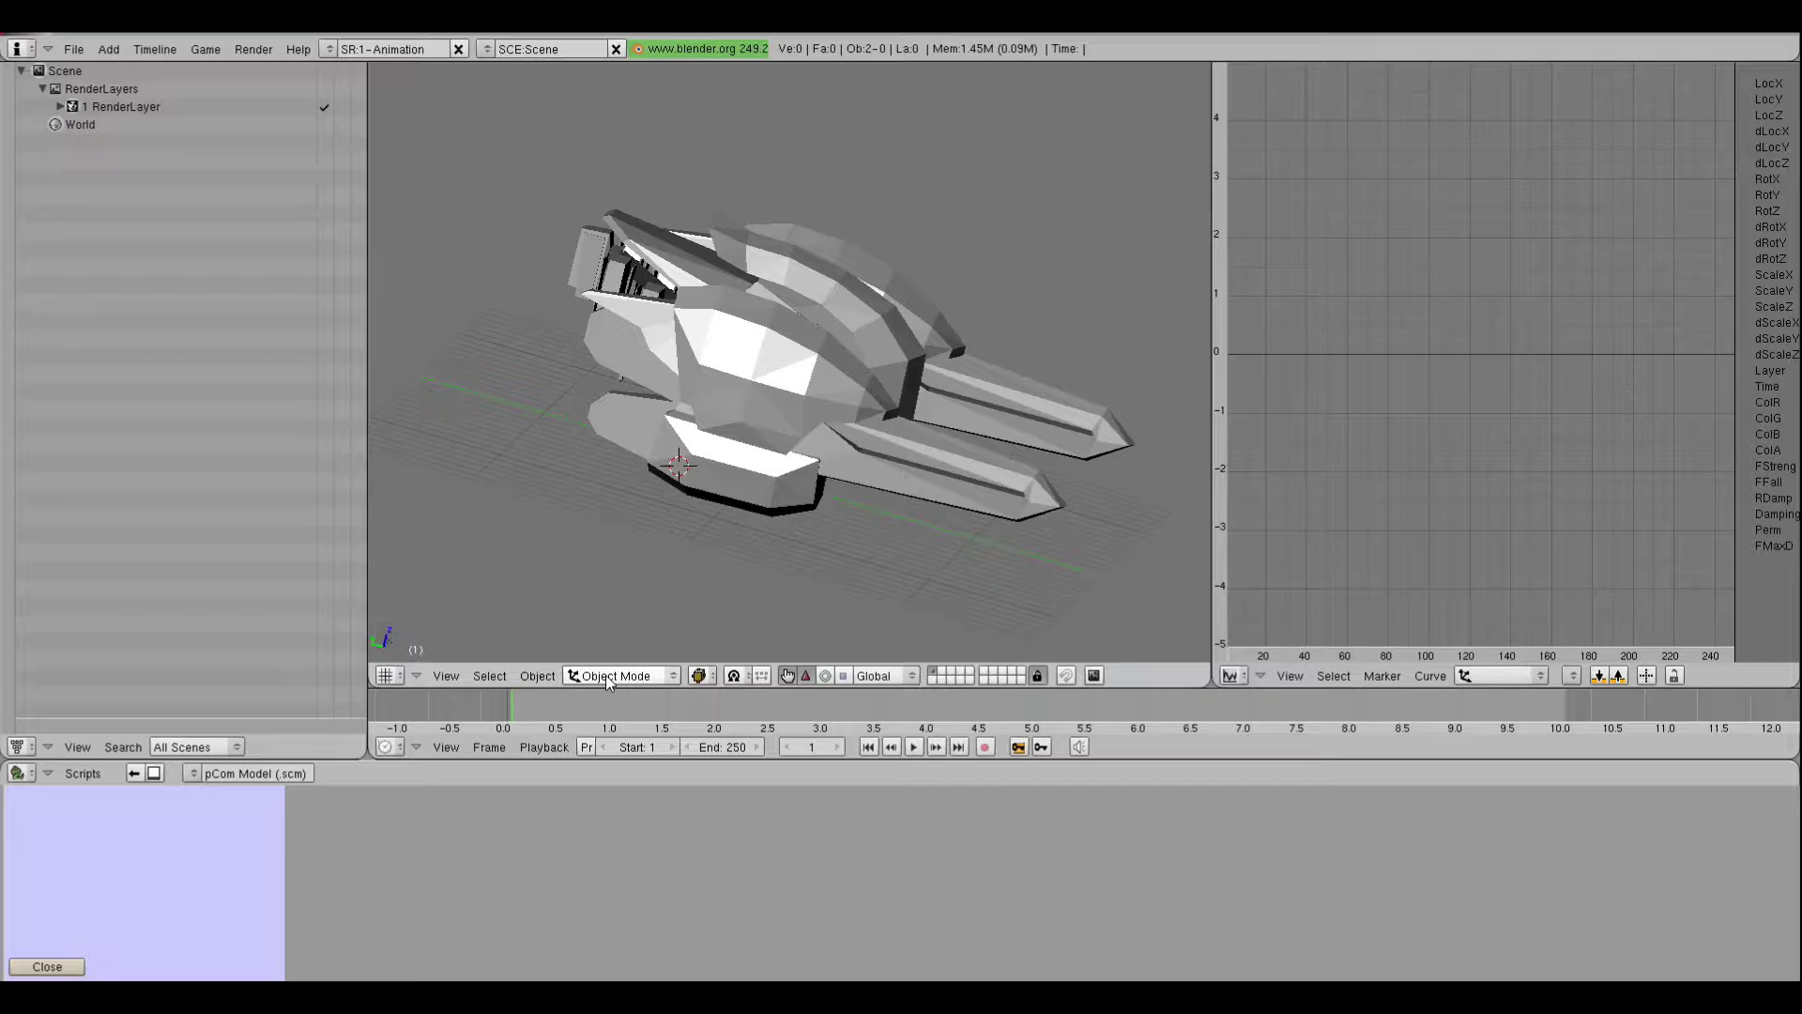
click(611, 676)
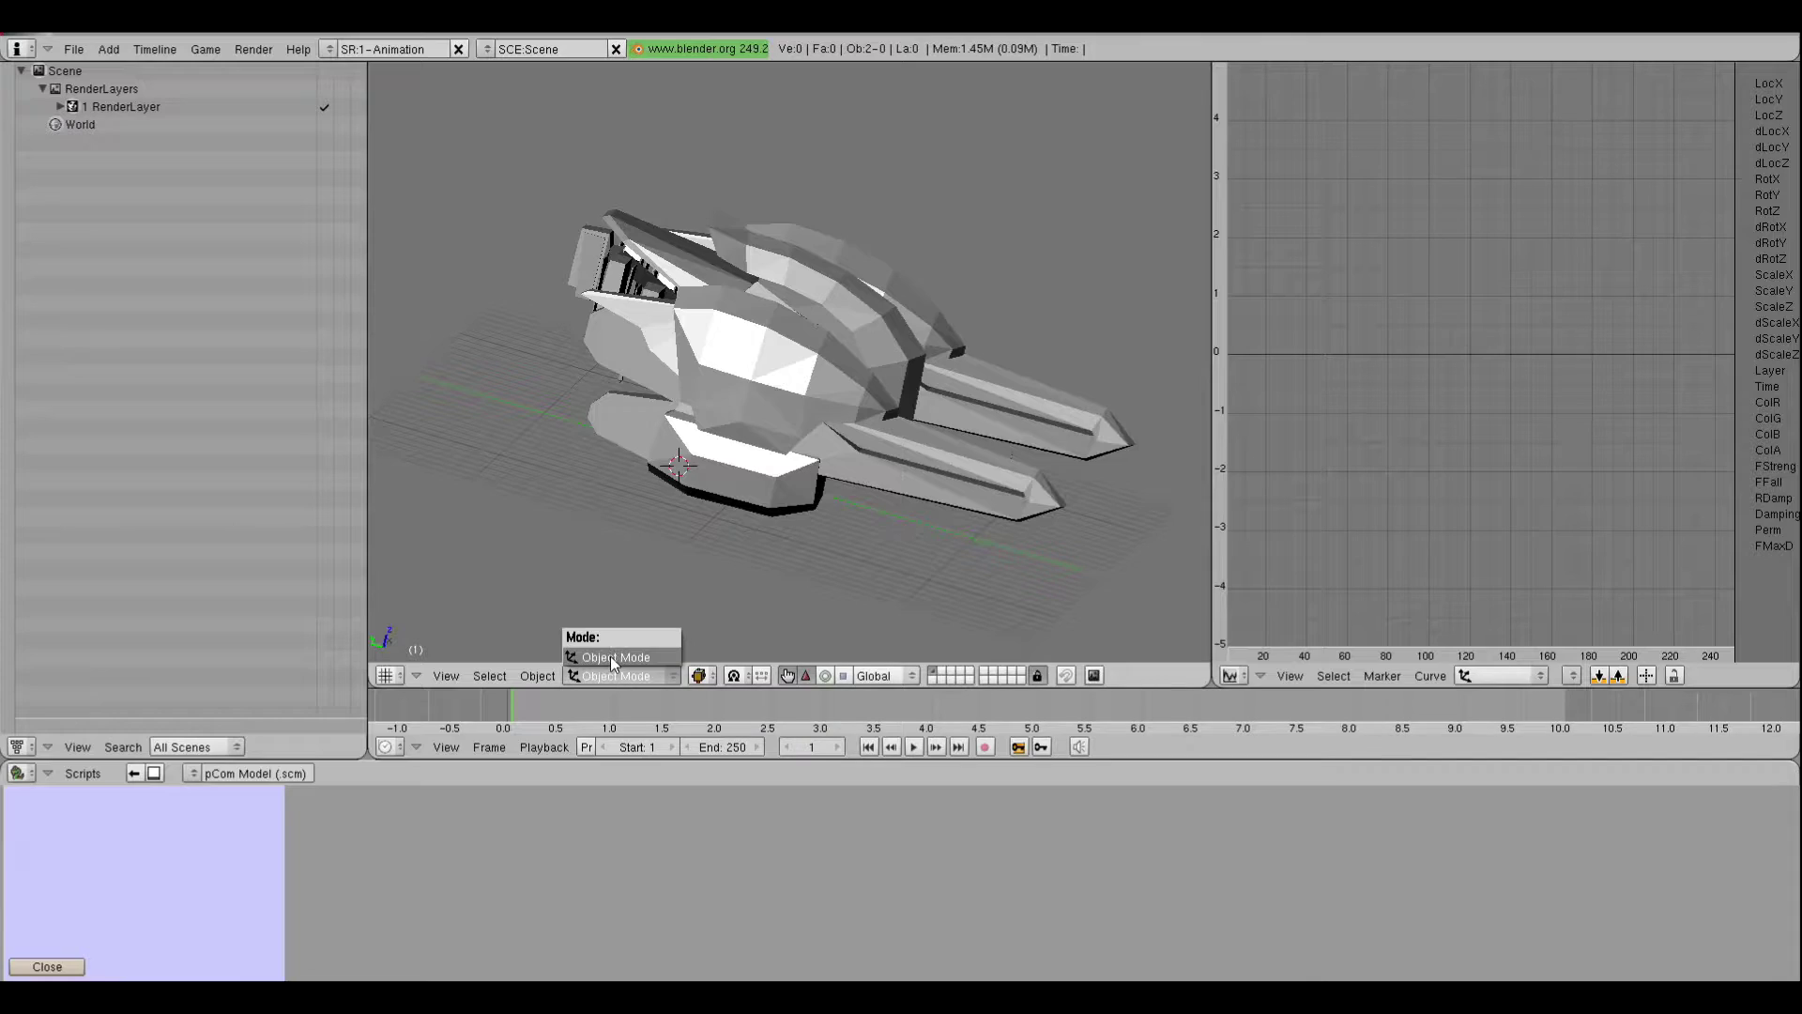
click(610, 656)
scroll(765, 537, down, 5)
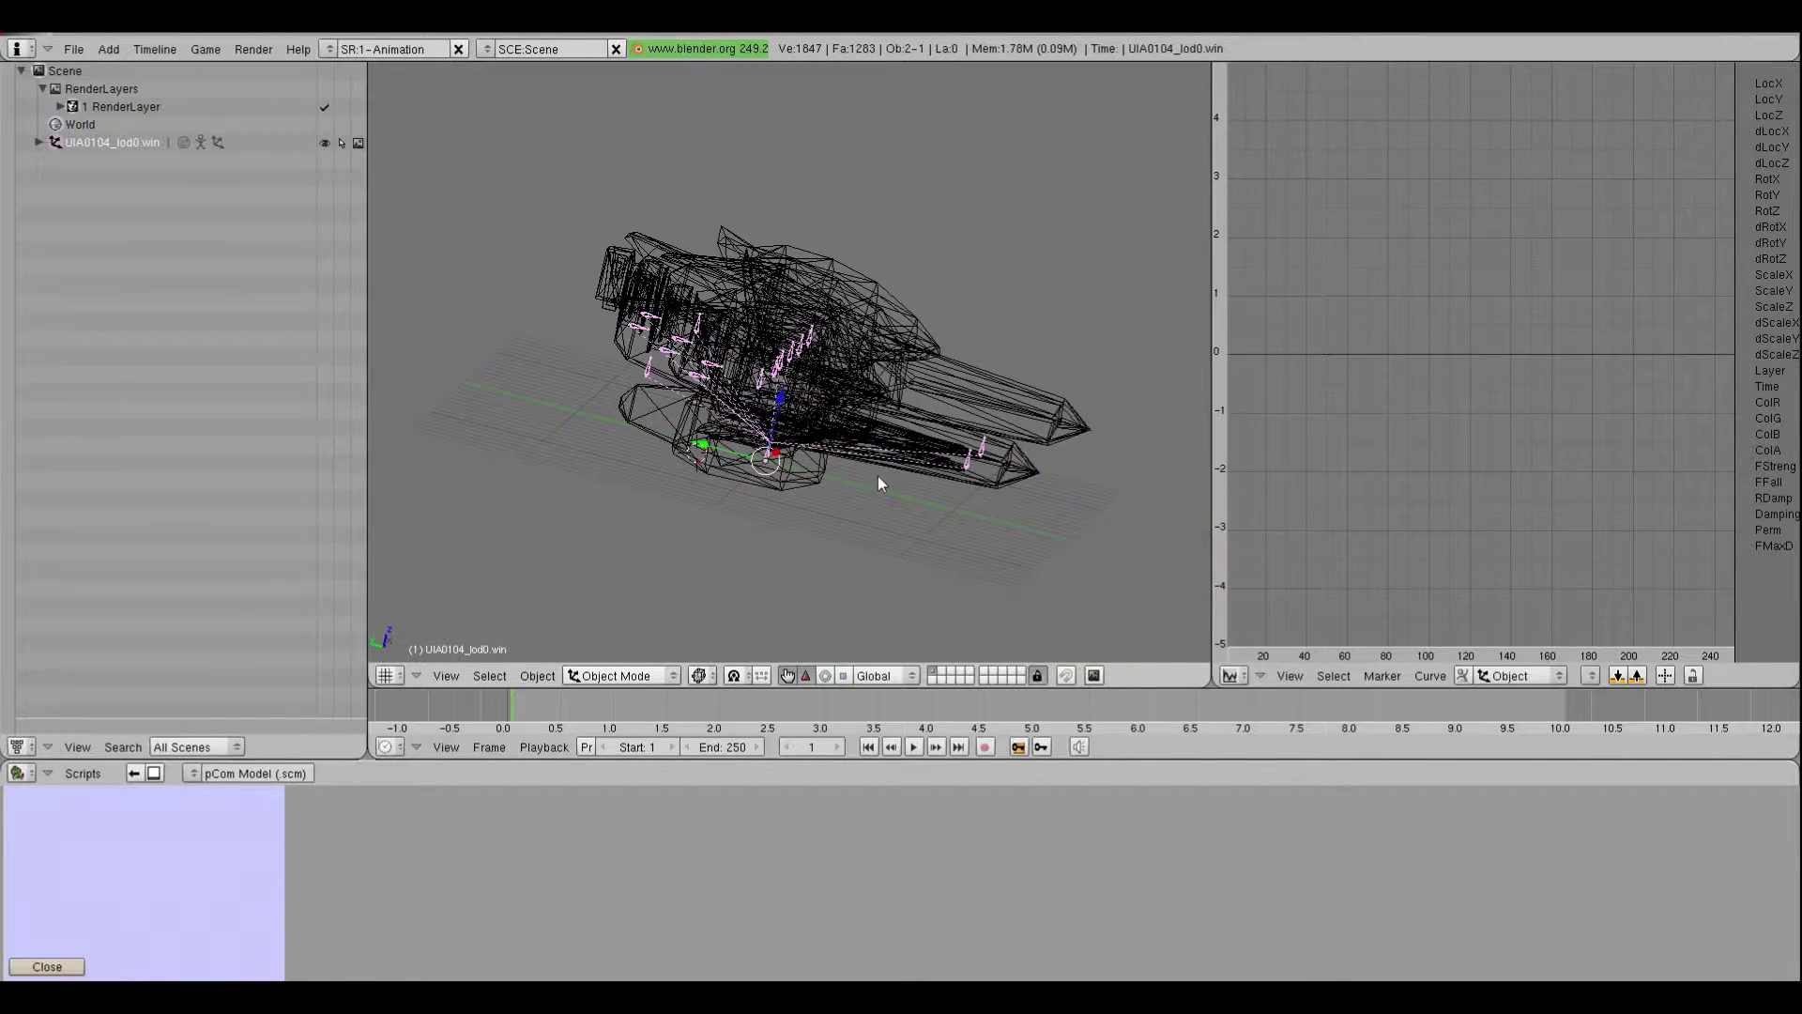
middle_drag(883, 484, 842, 479)
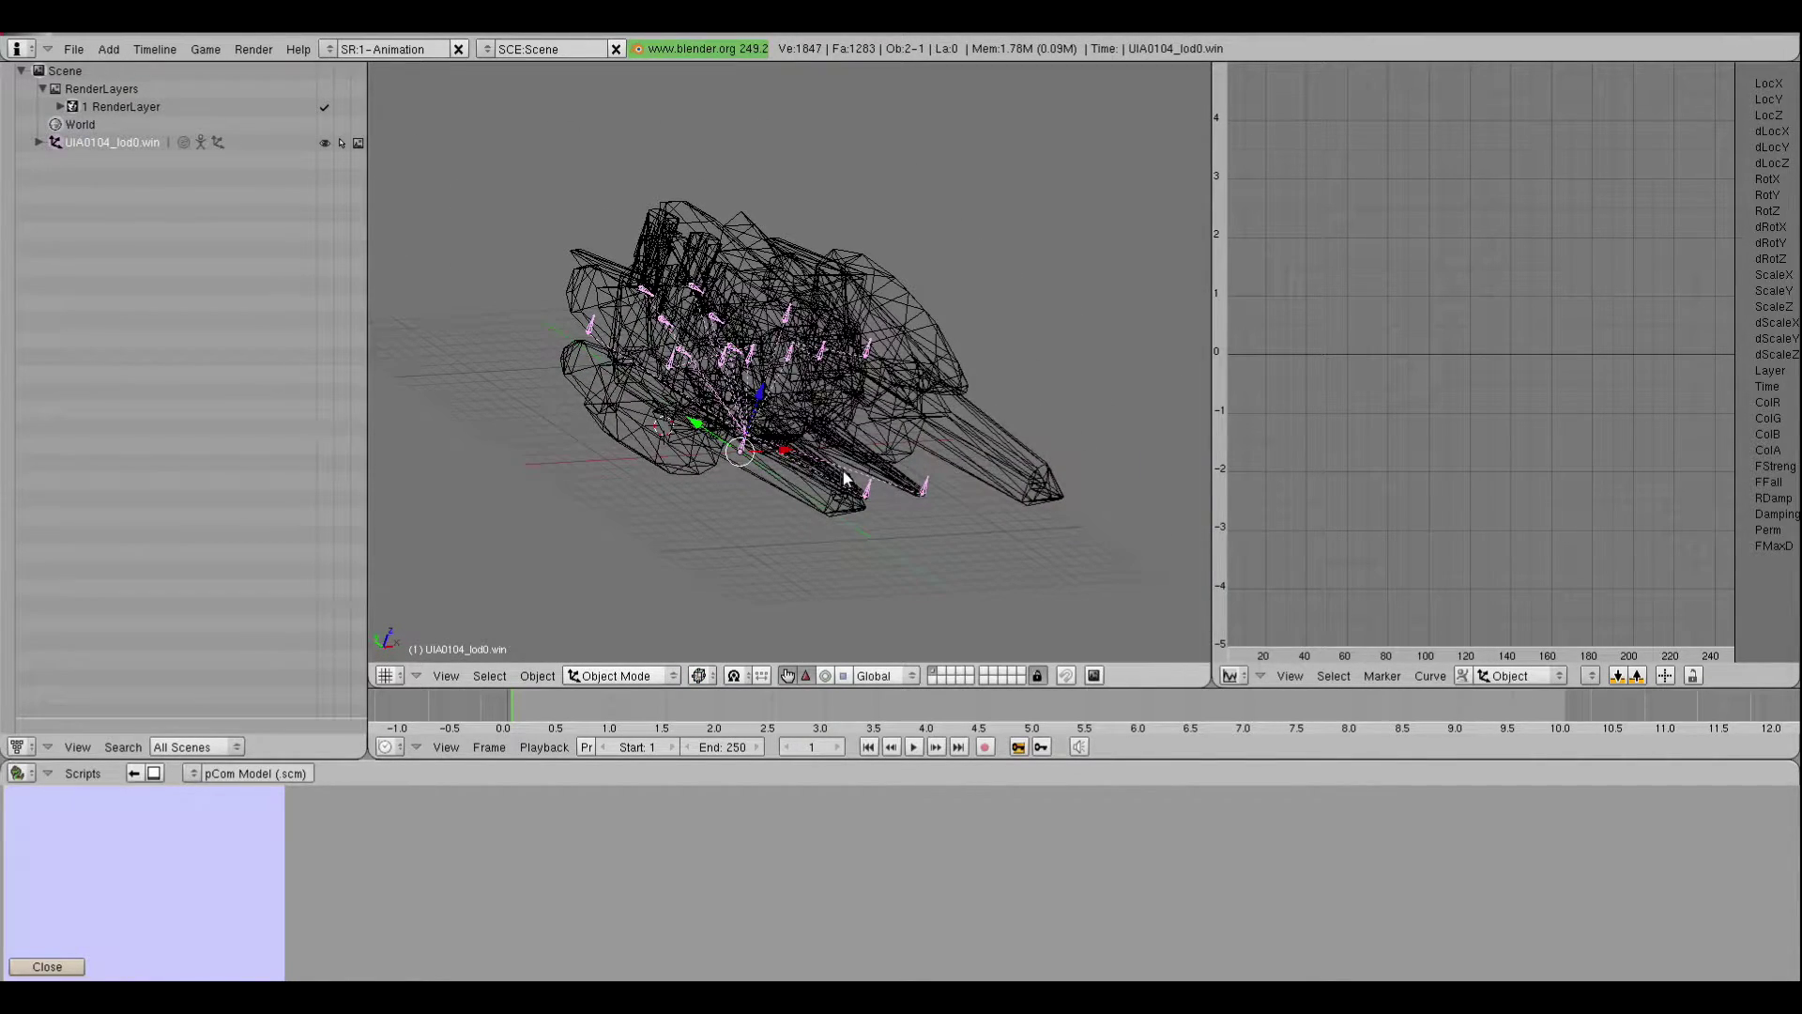
key(g)
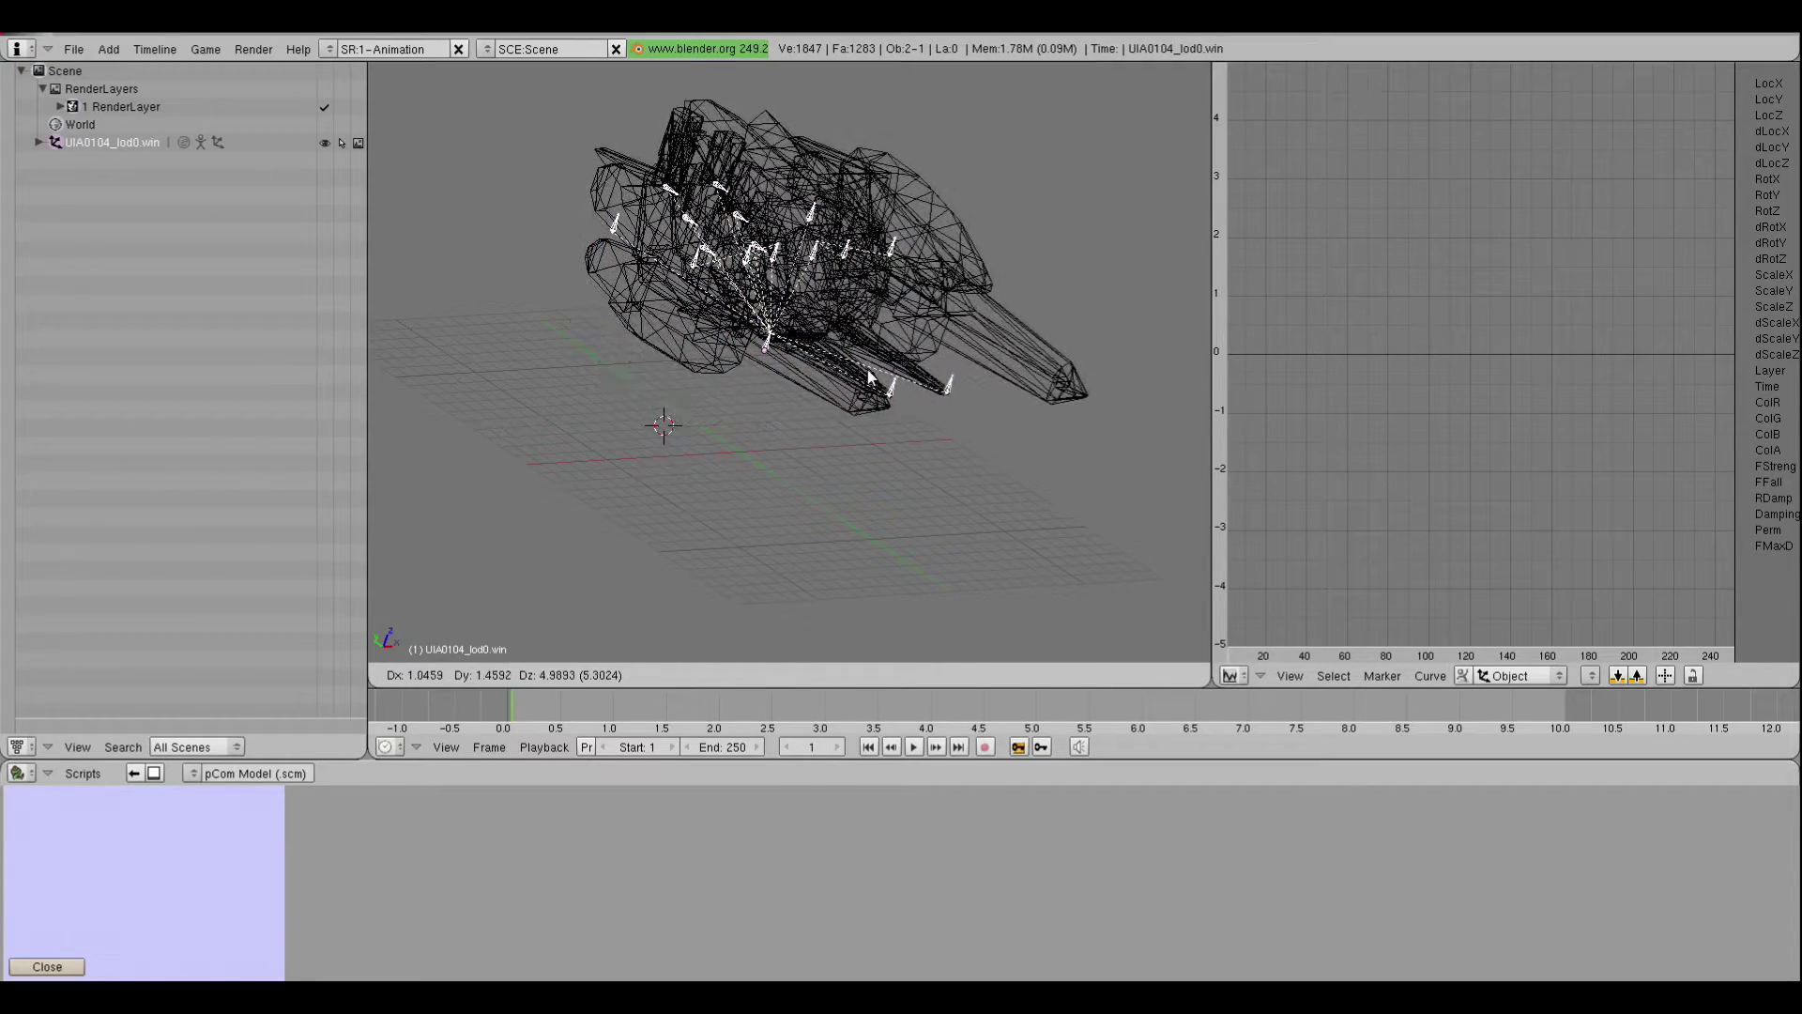
right_click(863, 377)
Switch the selected UIA0104_lod0.win armature to Pose Mode
middle_drag(800, 389, 709, 434)
scroll(803, 430, up, 1)
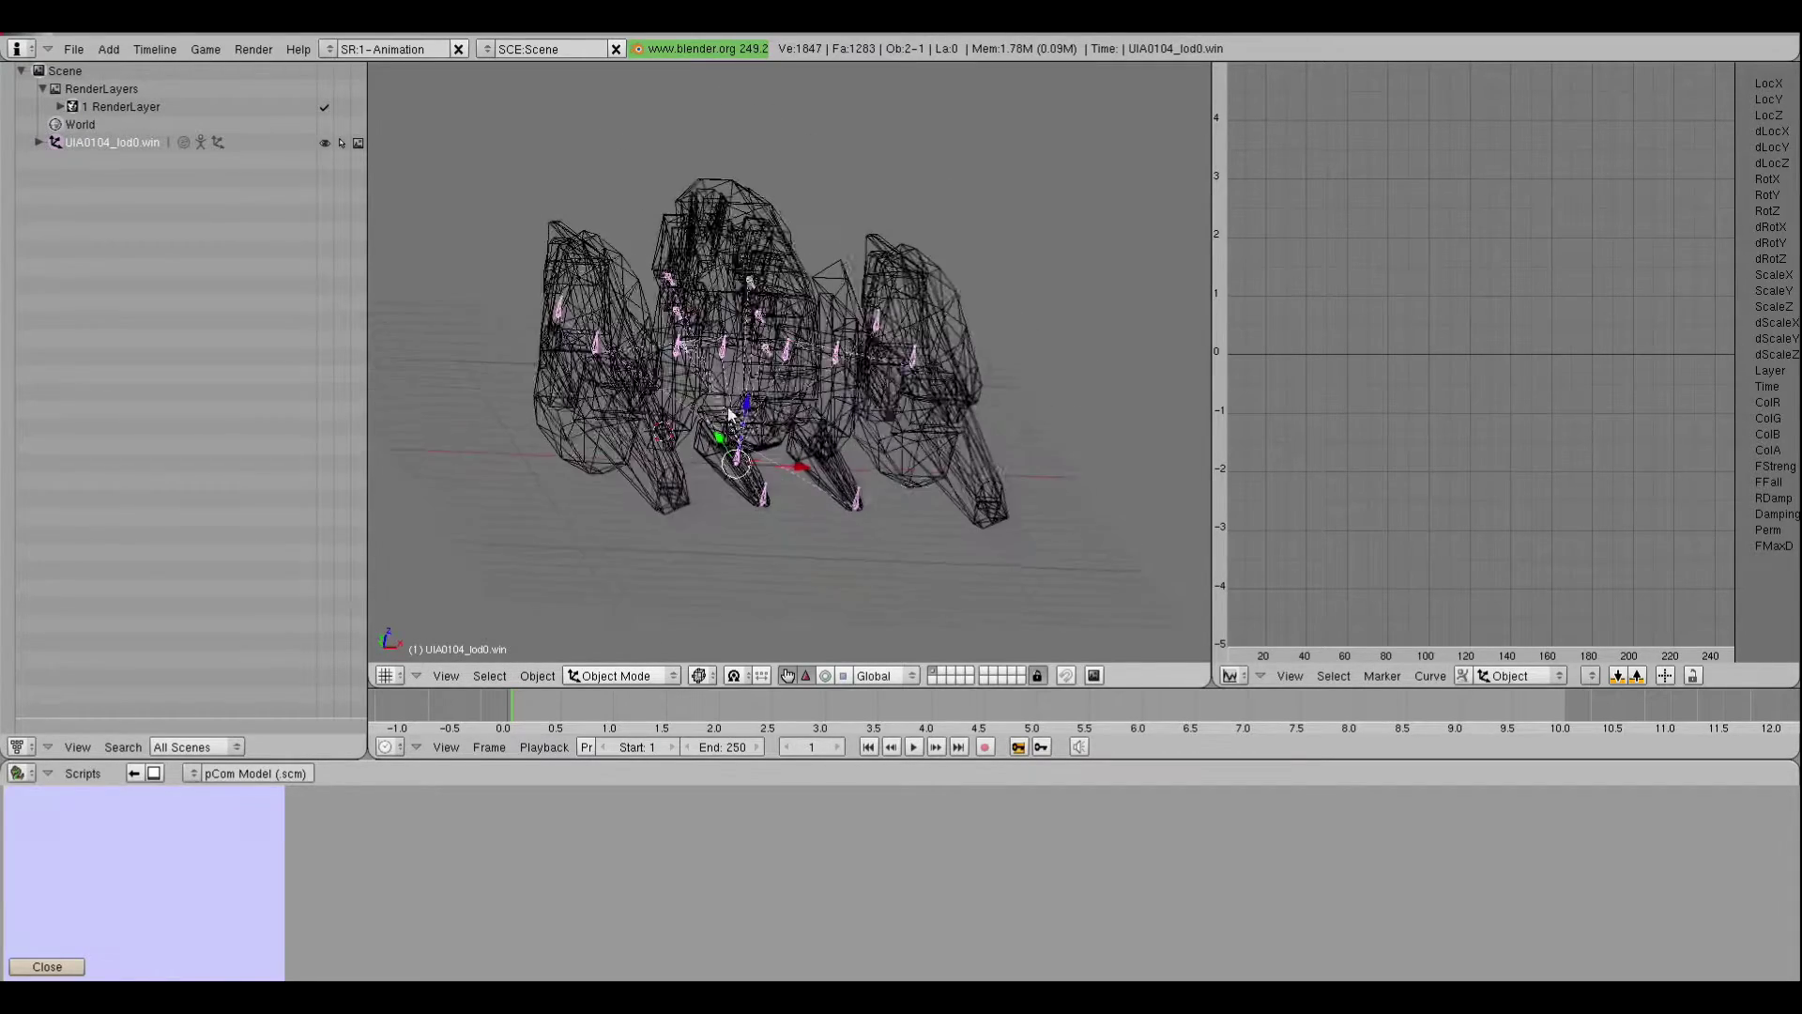
scroll(570, 537, up, 2)
click(620, 676)
click(627, 624)
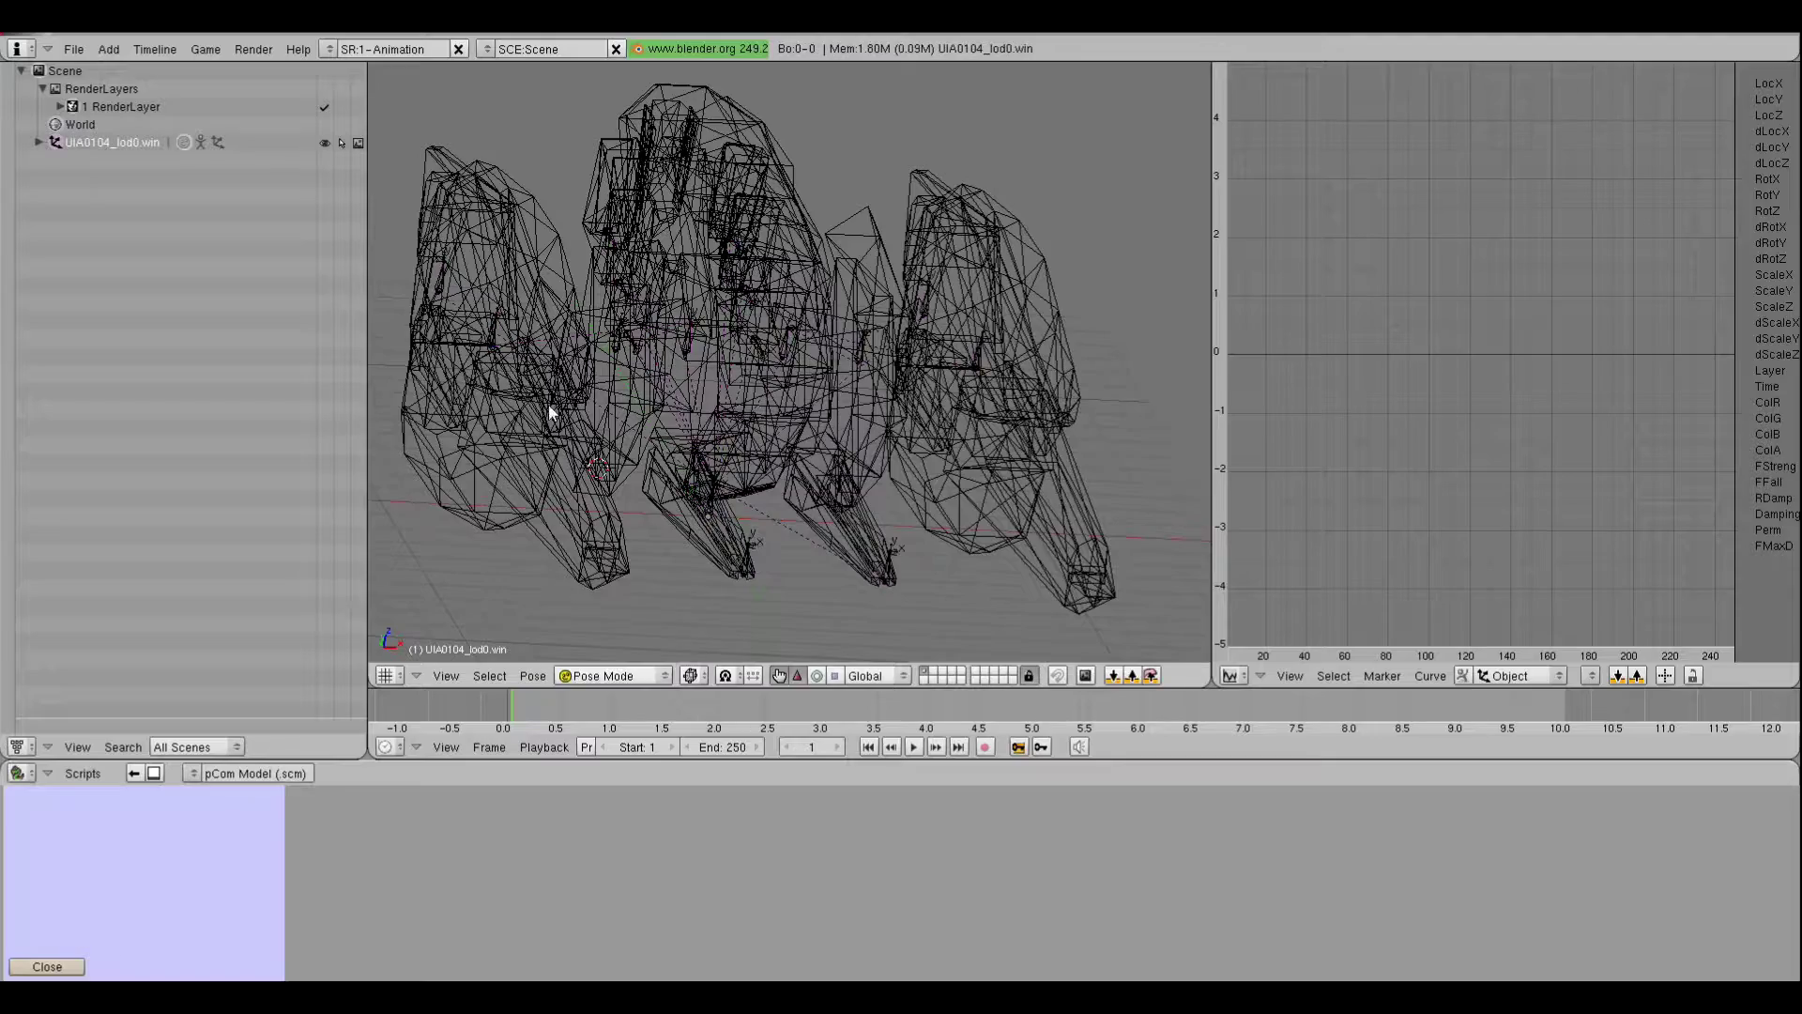
Try rotating the Pod01 bone about the global X axis
right_click(493, 338)
key(r)
key(x)
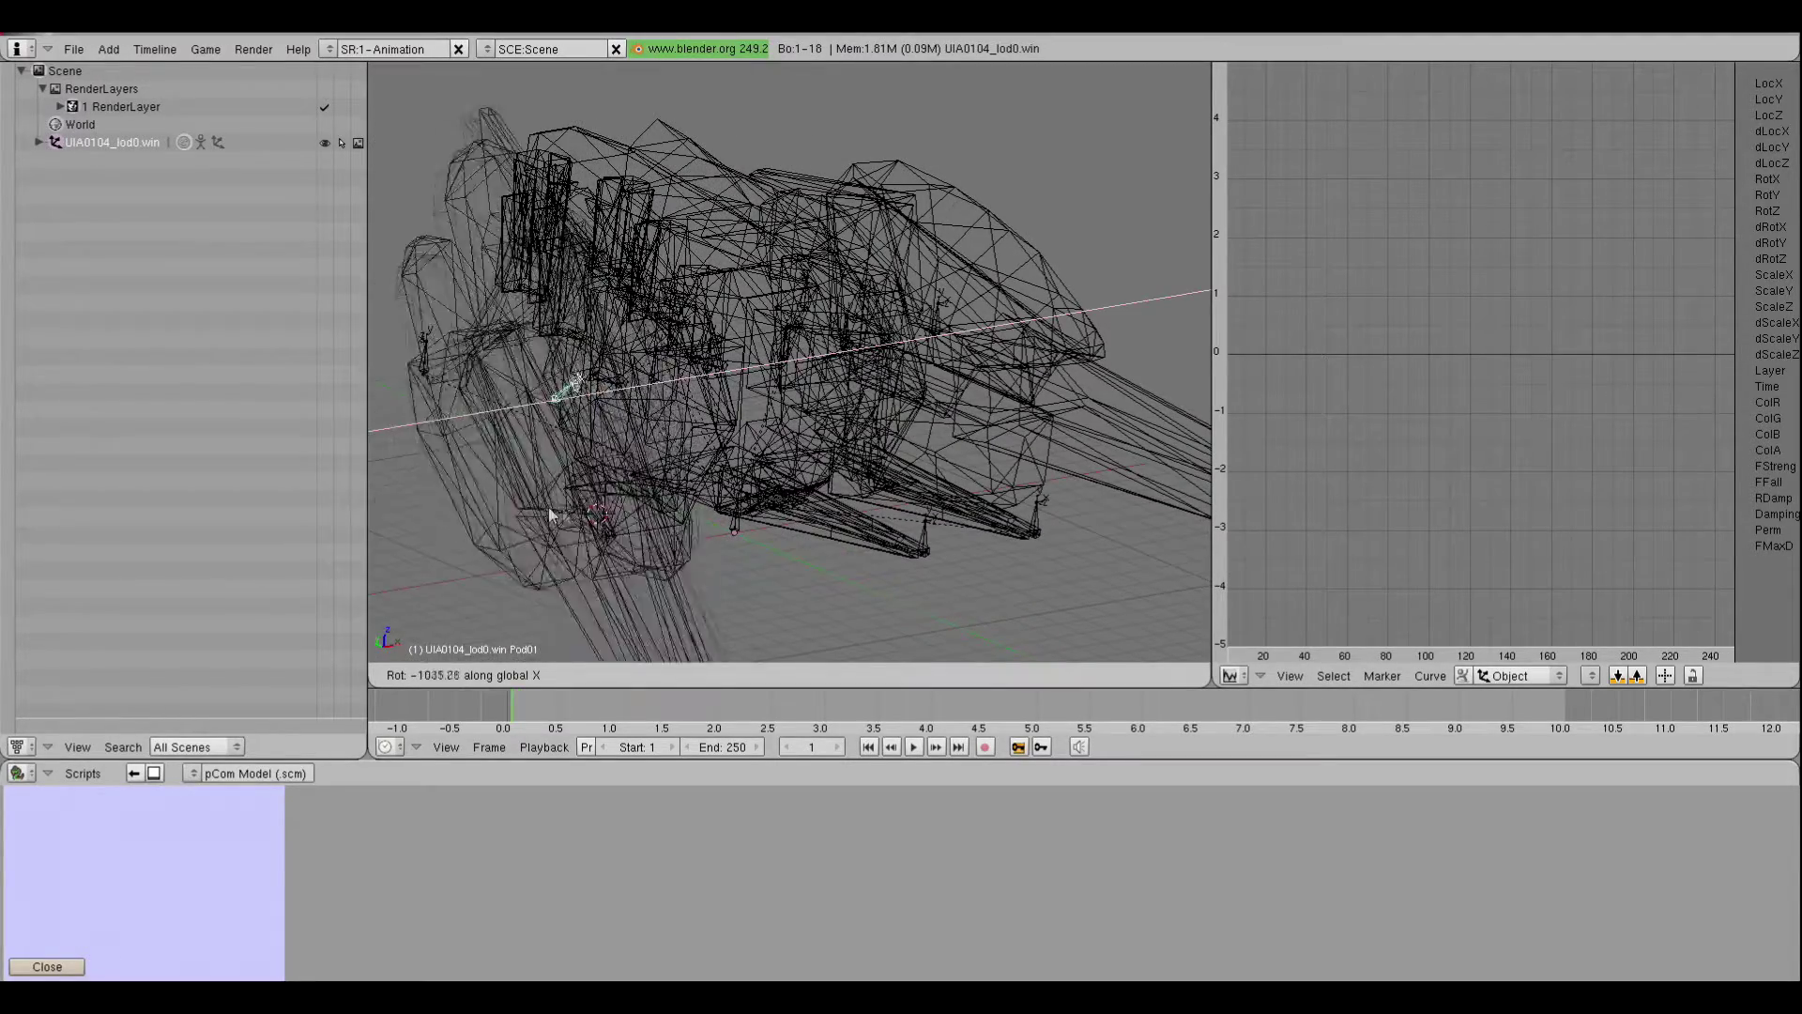
right_click(649, 457)
Select the Thruster01 bone and examine its placement on the model in solid shading
right_click(435, 376)
scroll(435, 377, down, 3)
middle_drag(434, 376, 706, 427)
key(z)
scroll(706, 426, up, 3)
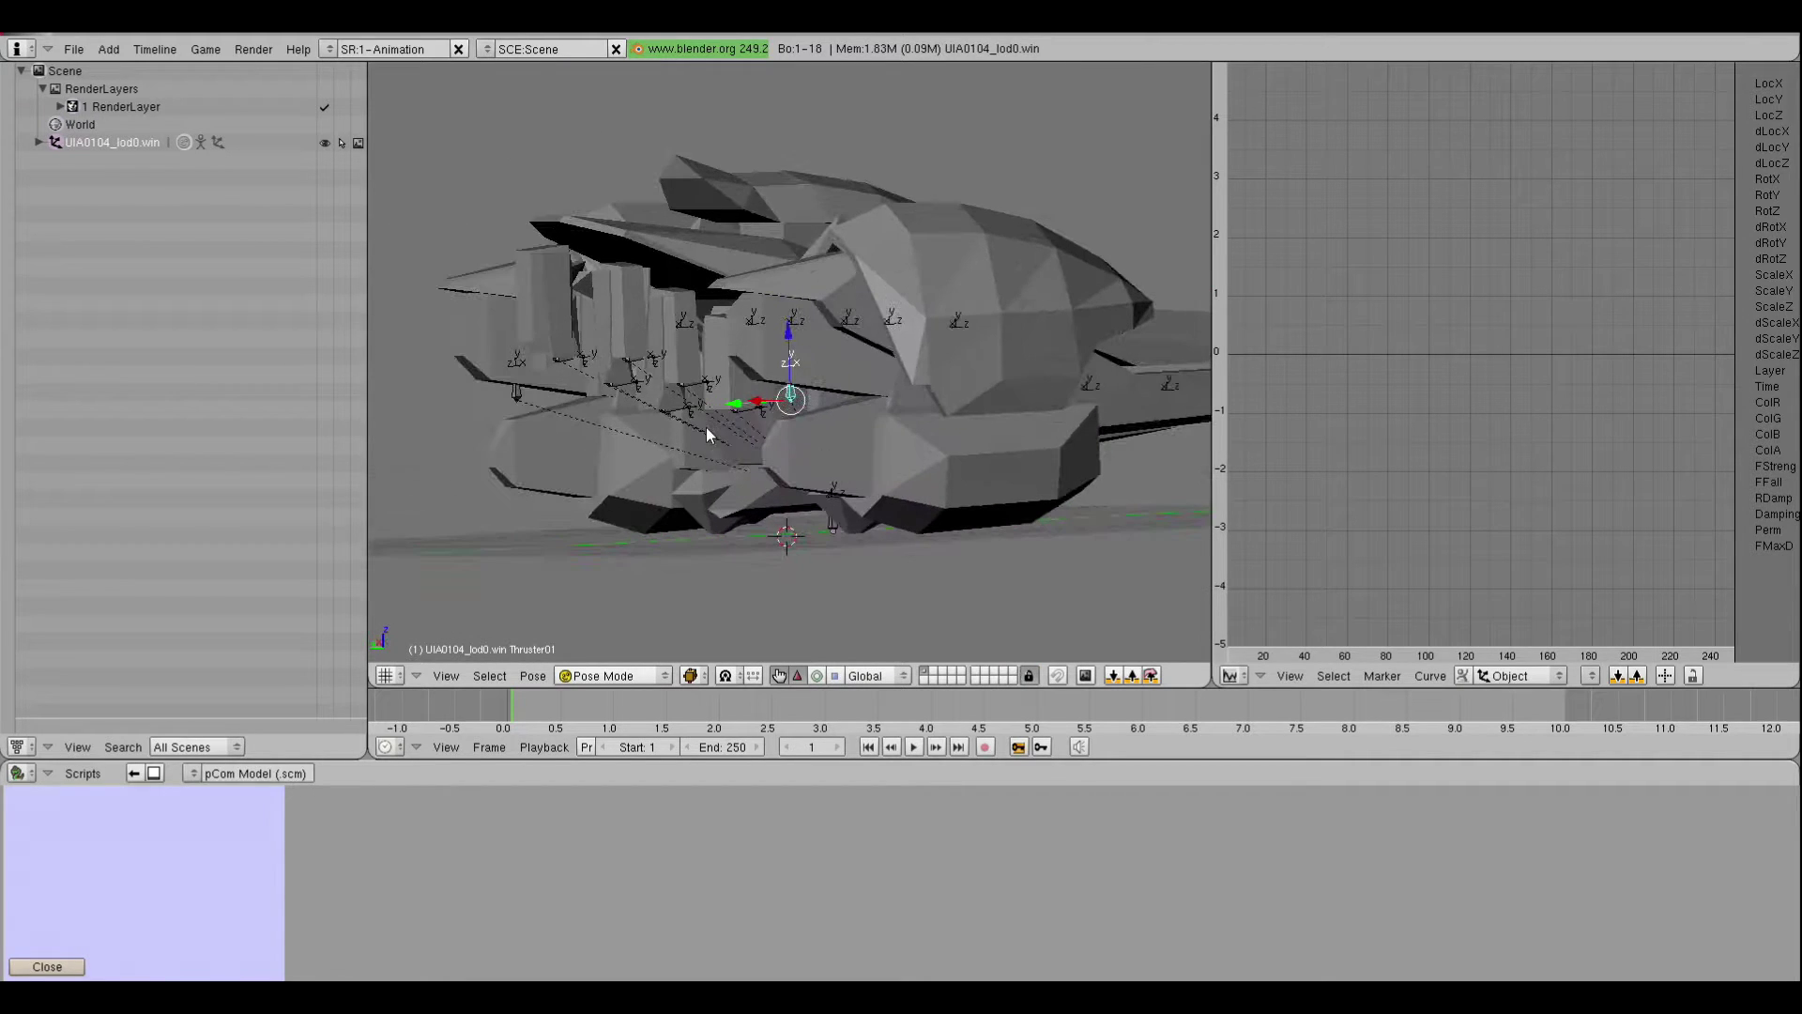
scroll(749, 434, up, 4)
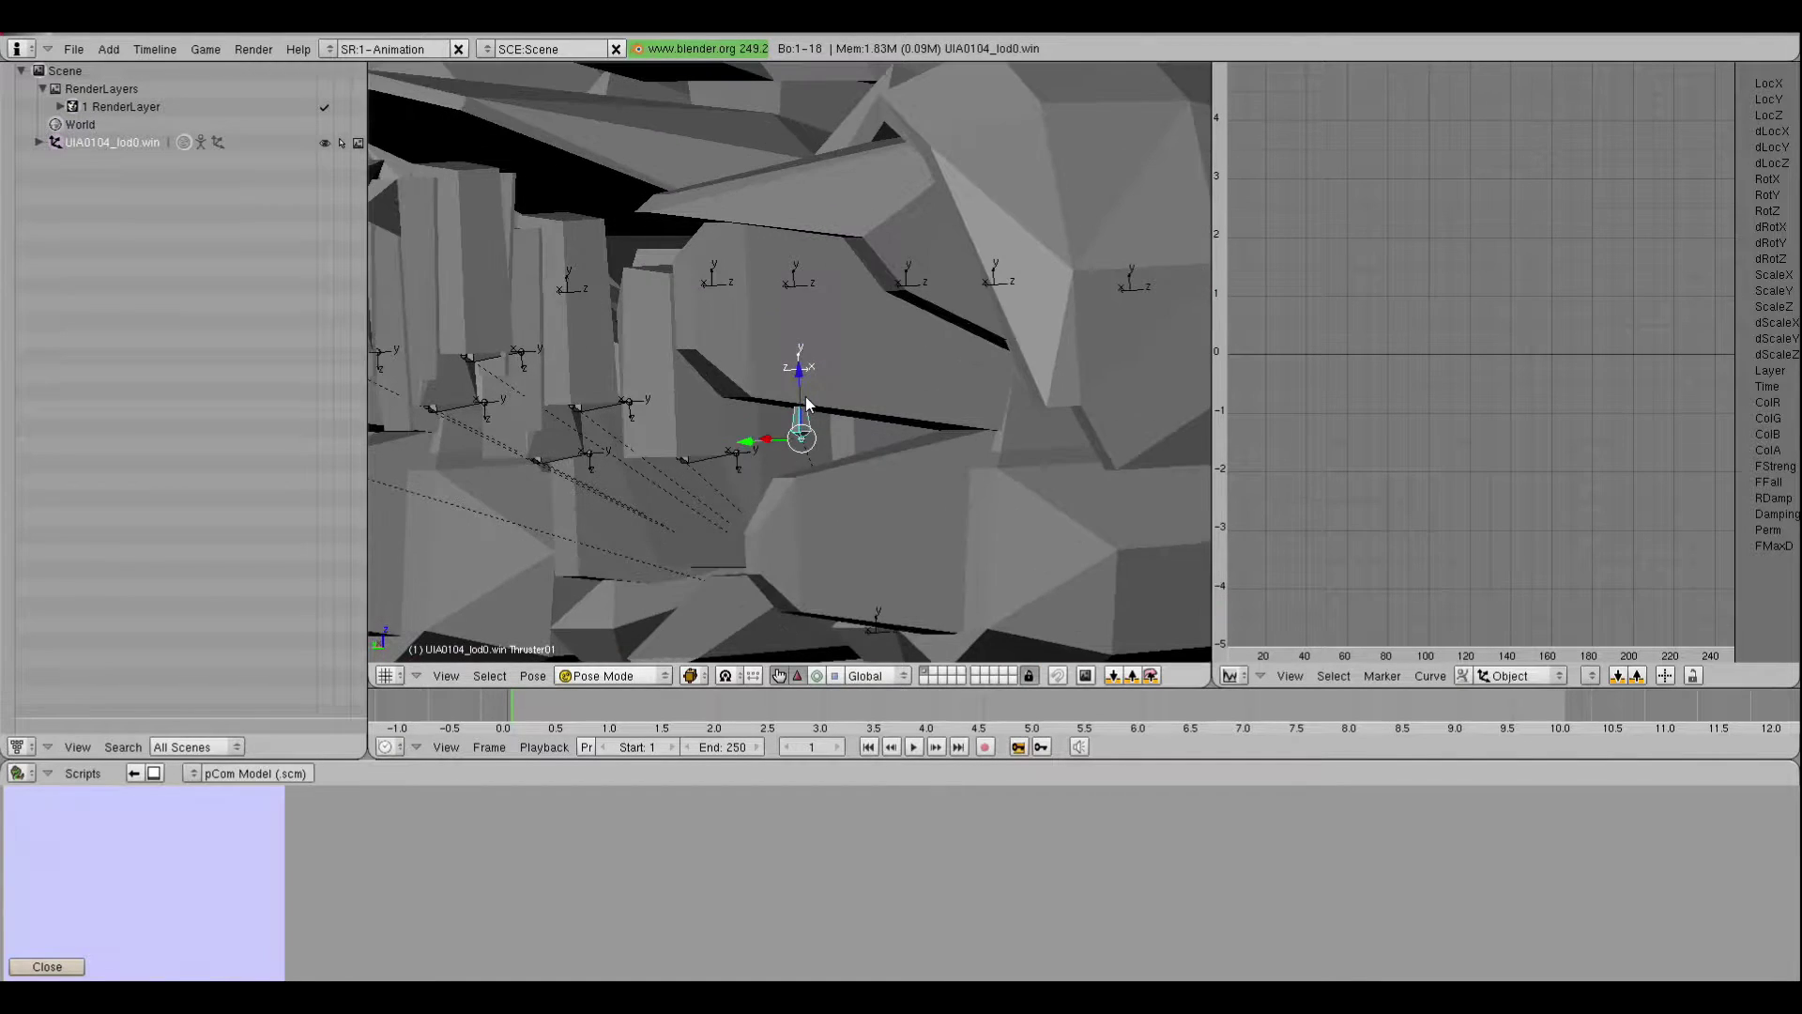
scroll(795, 416, down, 6)
middle_drag(960, 335, 849, 353)
key(g)
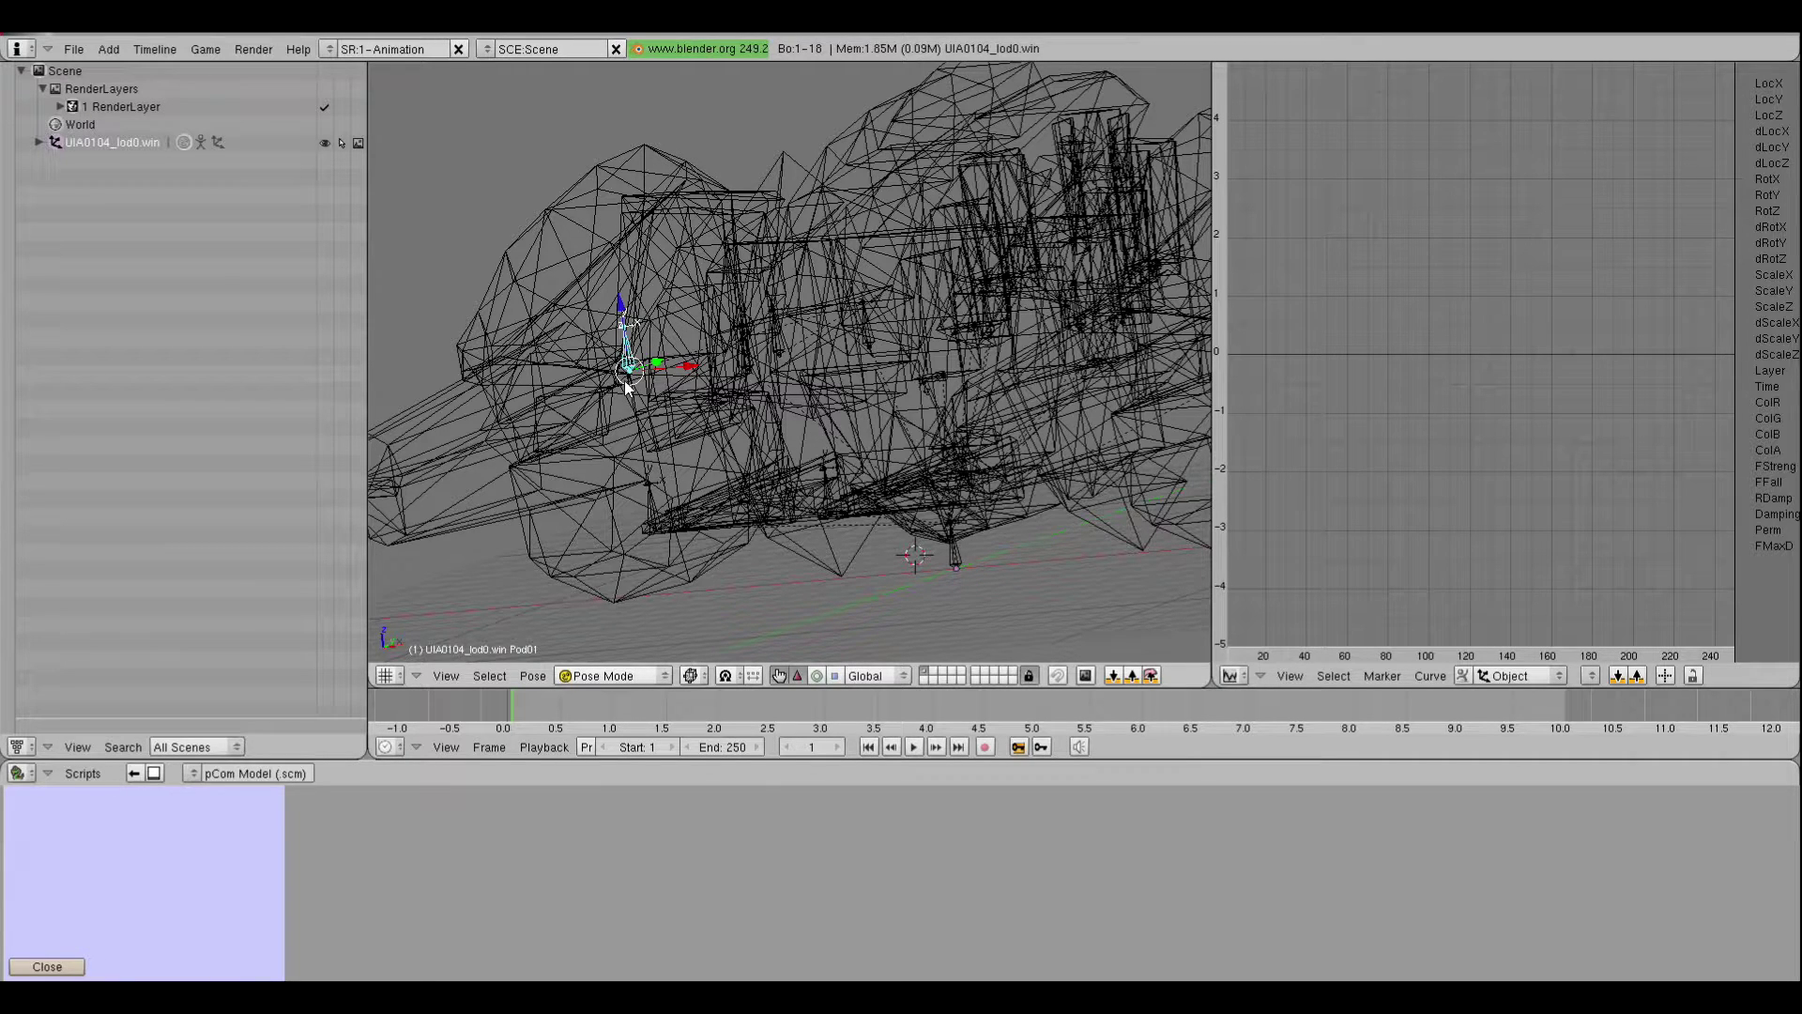
Switch to the 2-Model screen layout and select the unit's mesh in Object Mode
key(ctrl+Right)
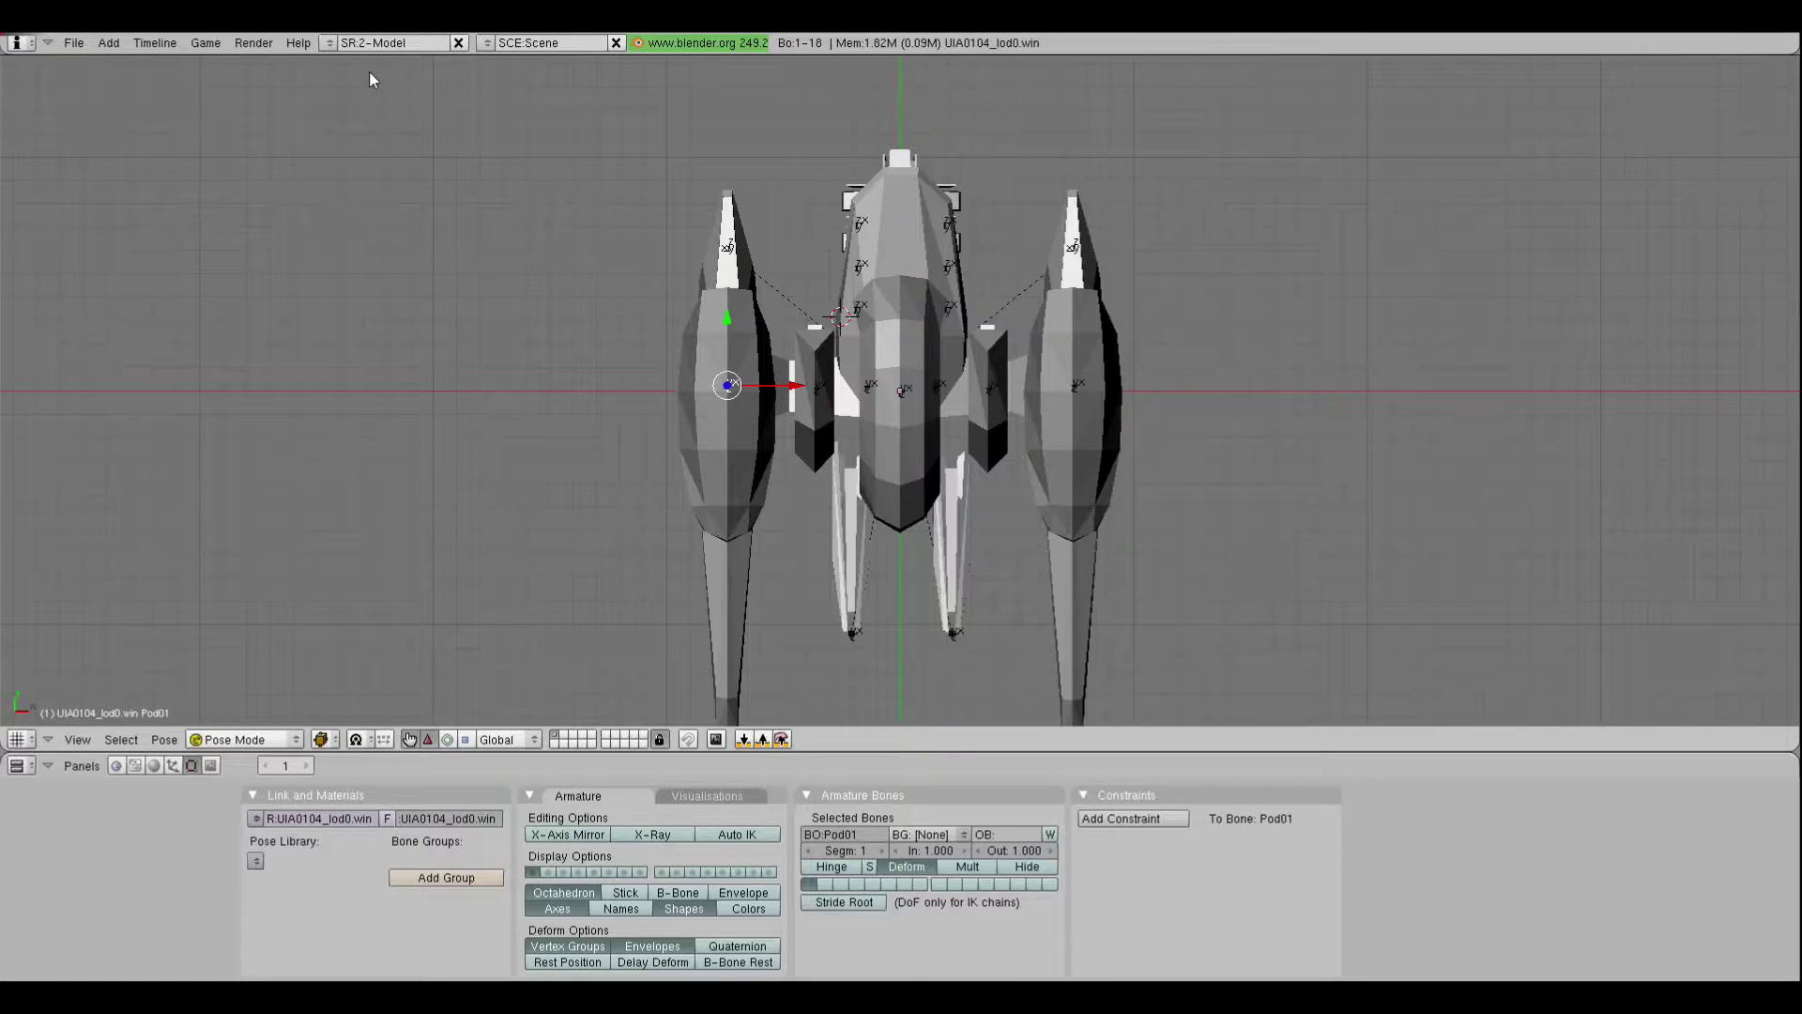
middle_drag(634, 406, 633, 245)
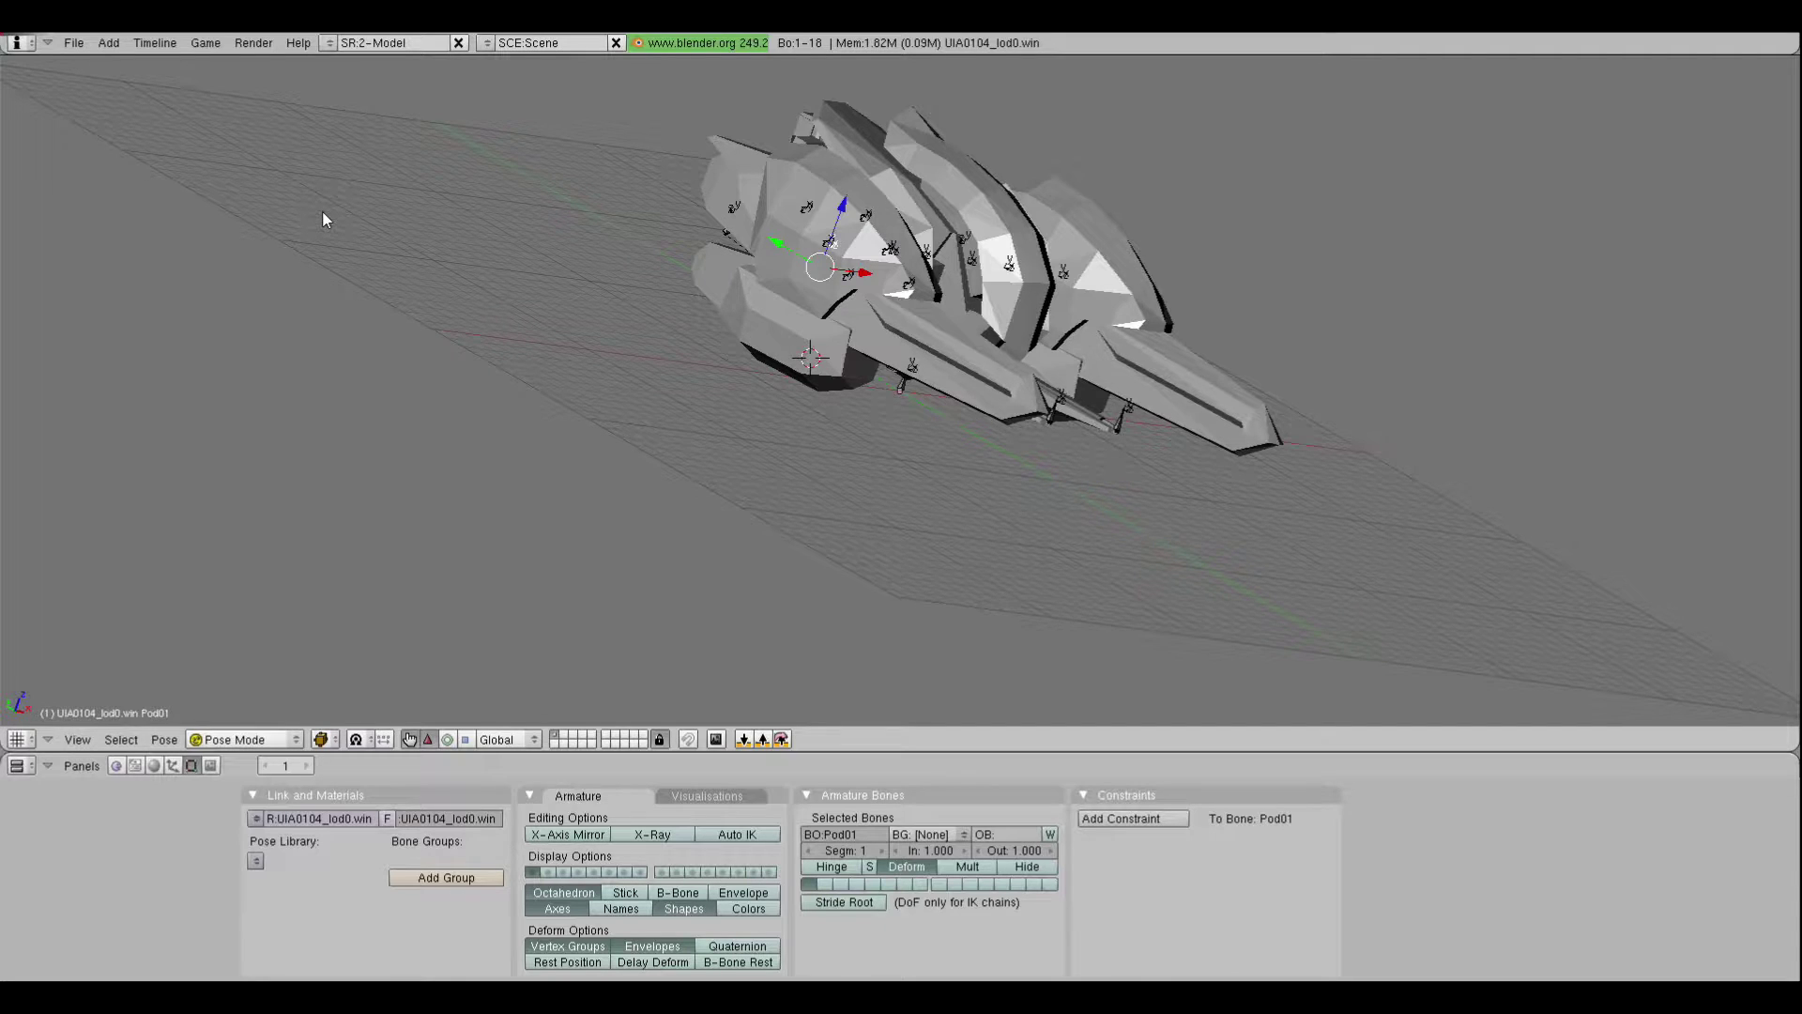
click(246, 739)
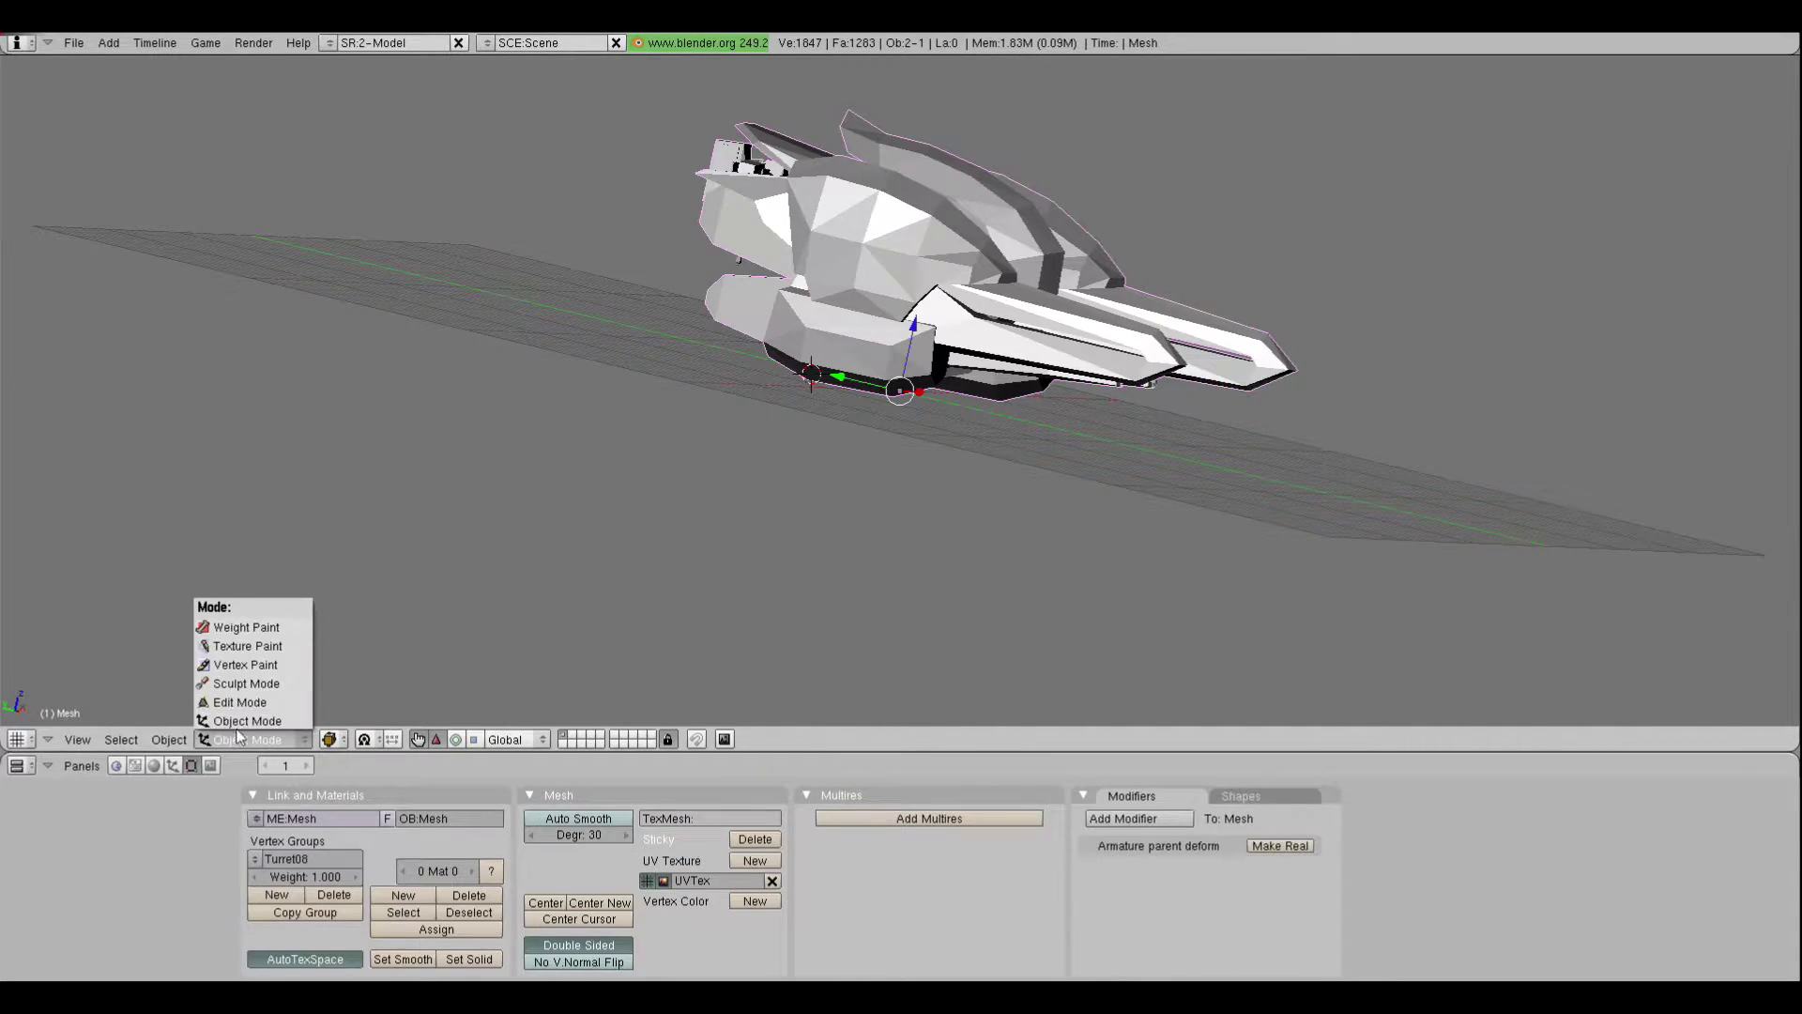
click(242, 721)
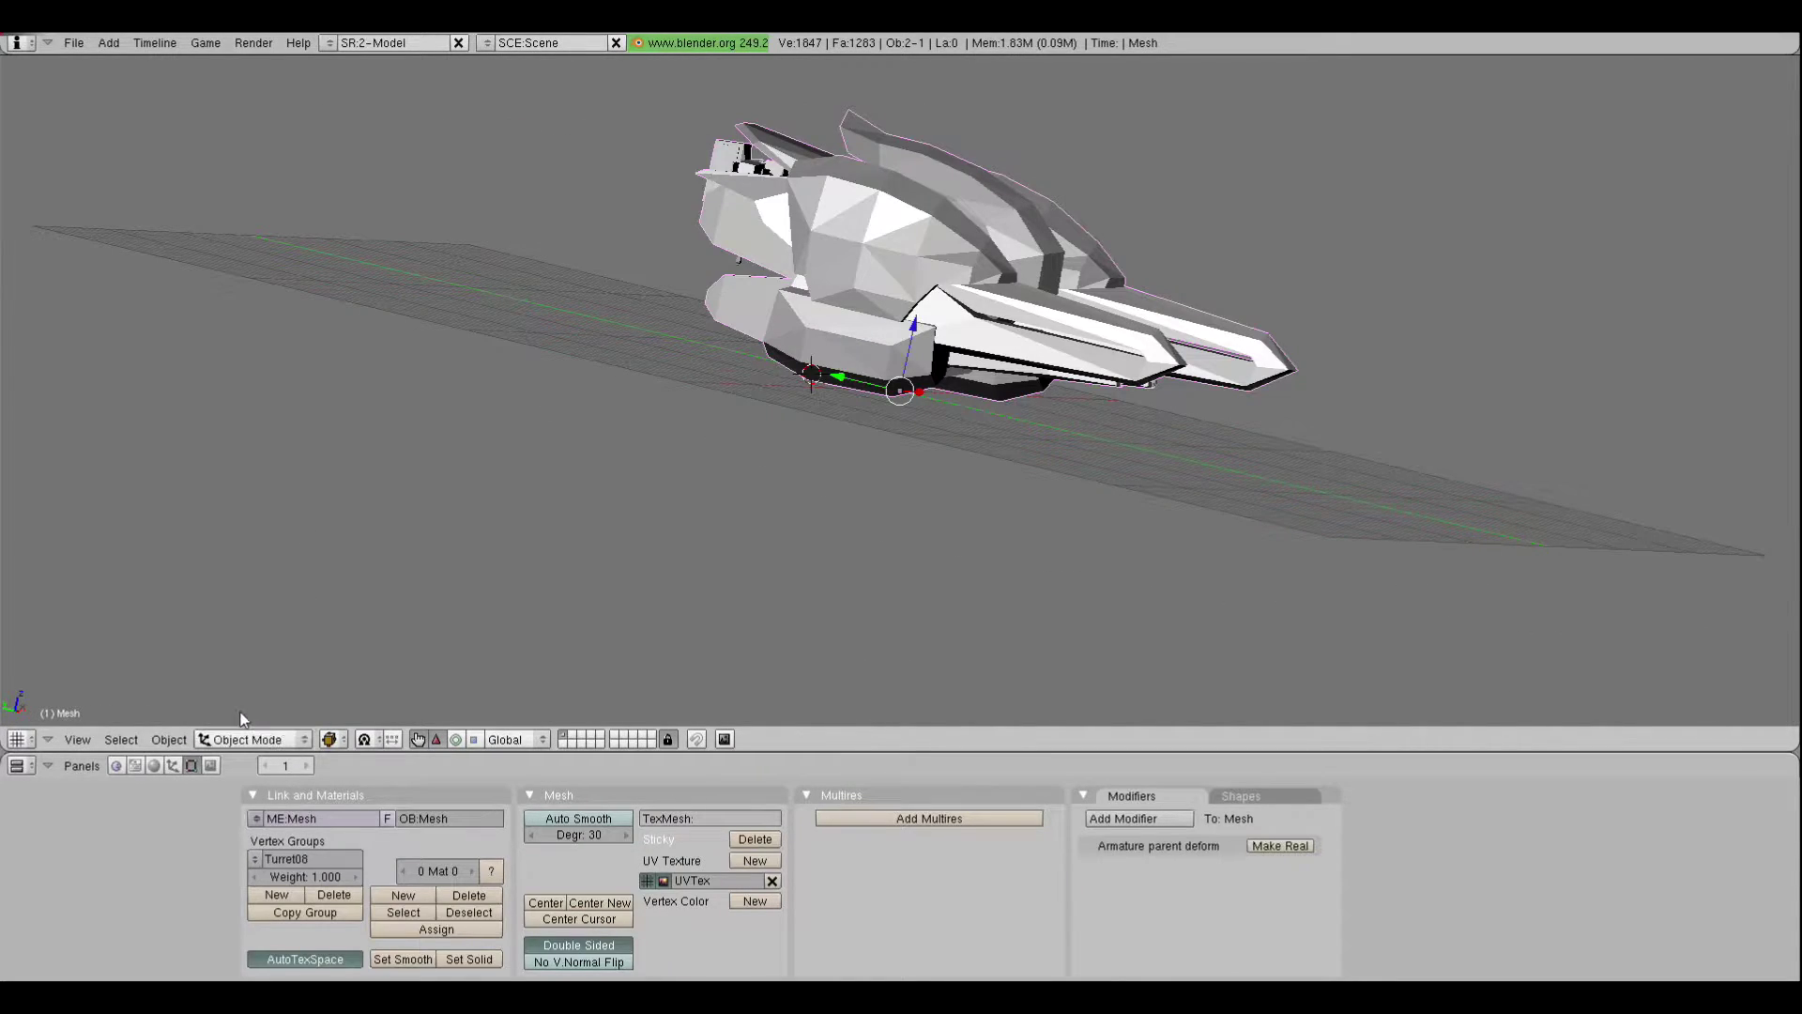
Put the unit's mesh into Edit Mode and deselect all of its vertices
click(246, 739)
click(240, 702)
middle_drag(811, 473, 619, 616)
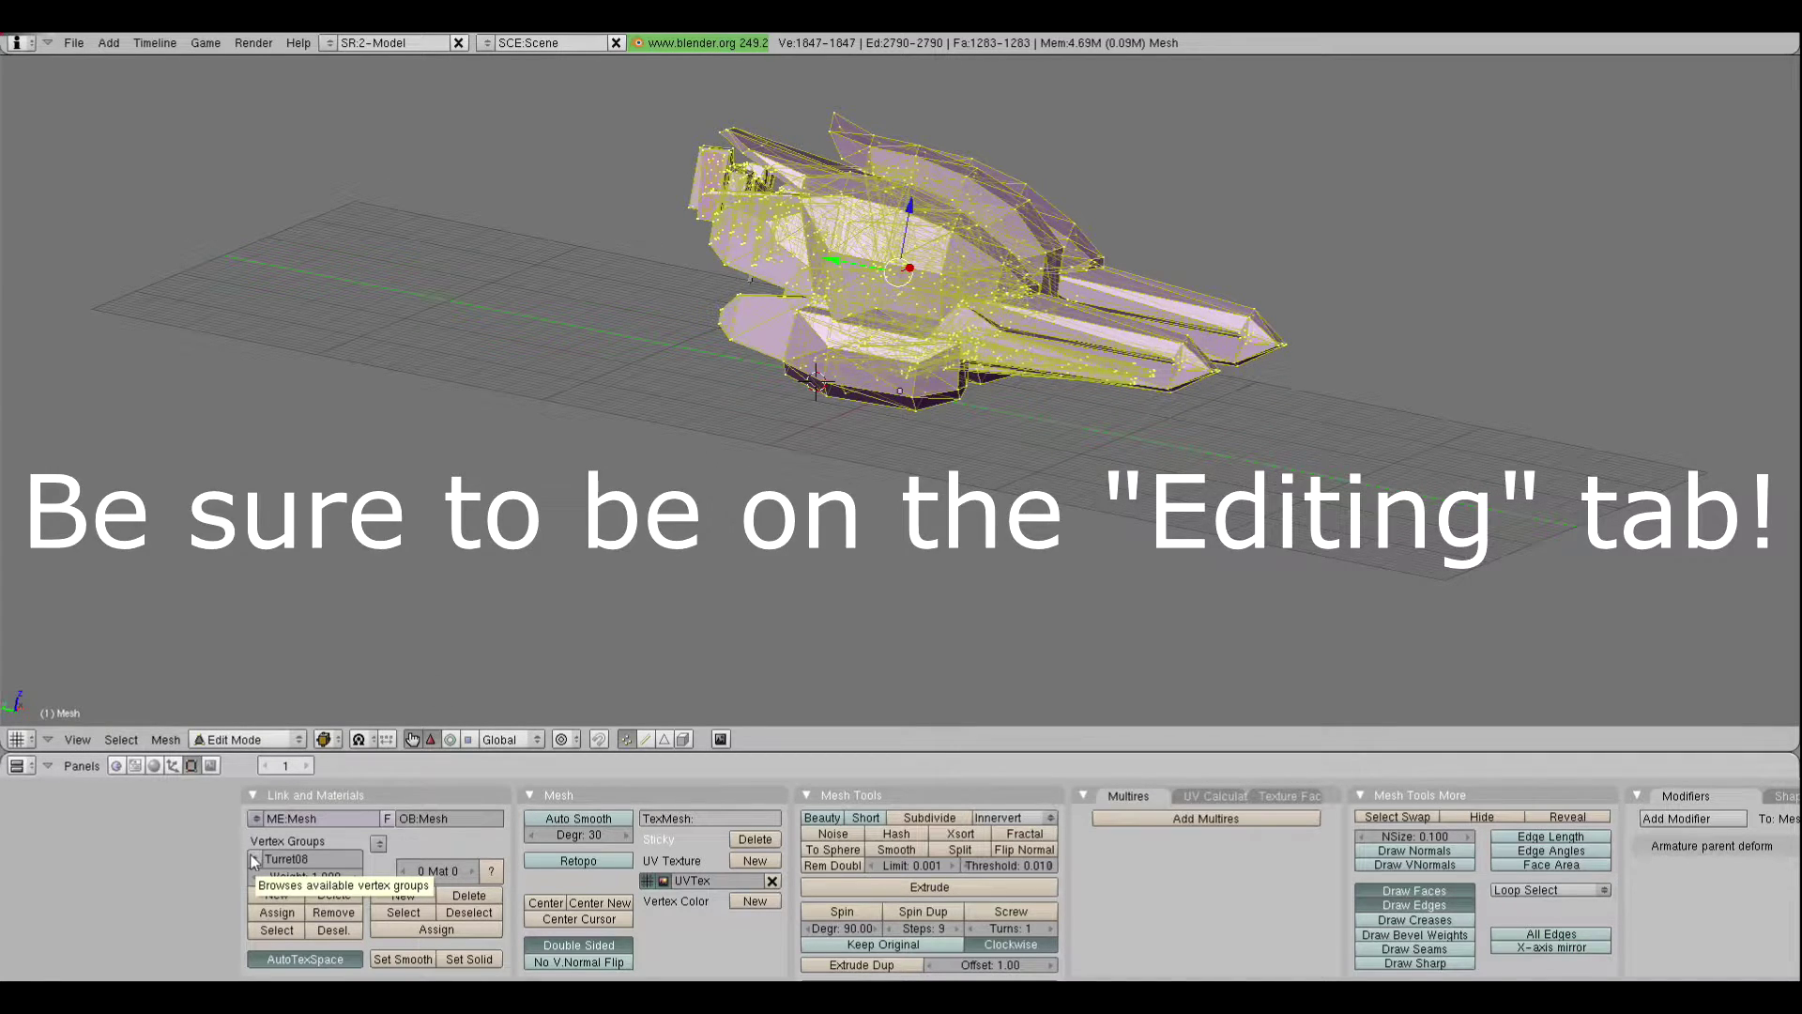
key(a)
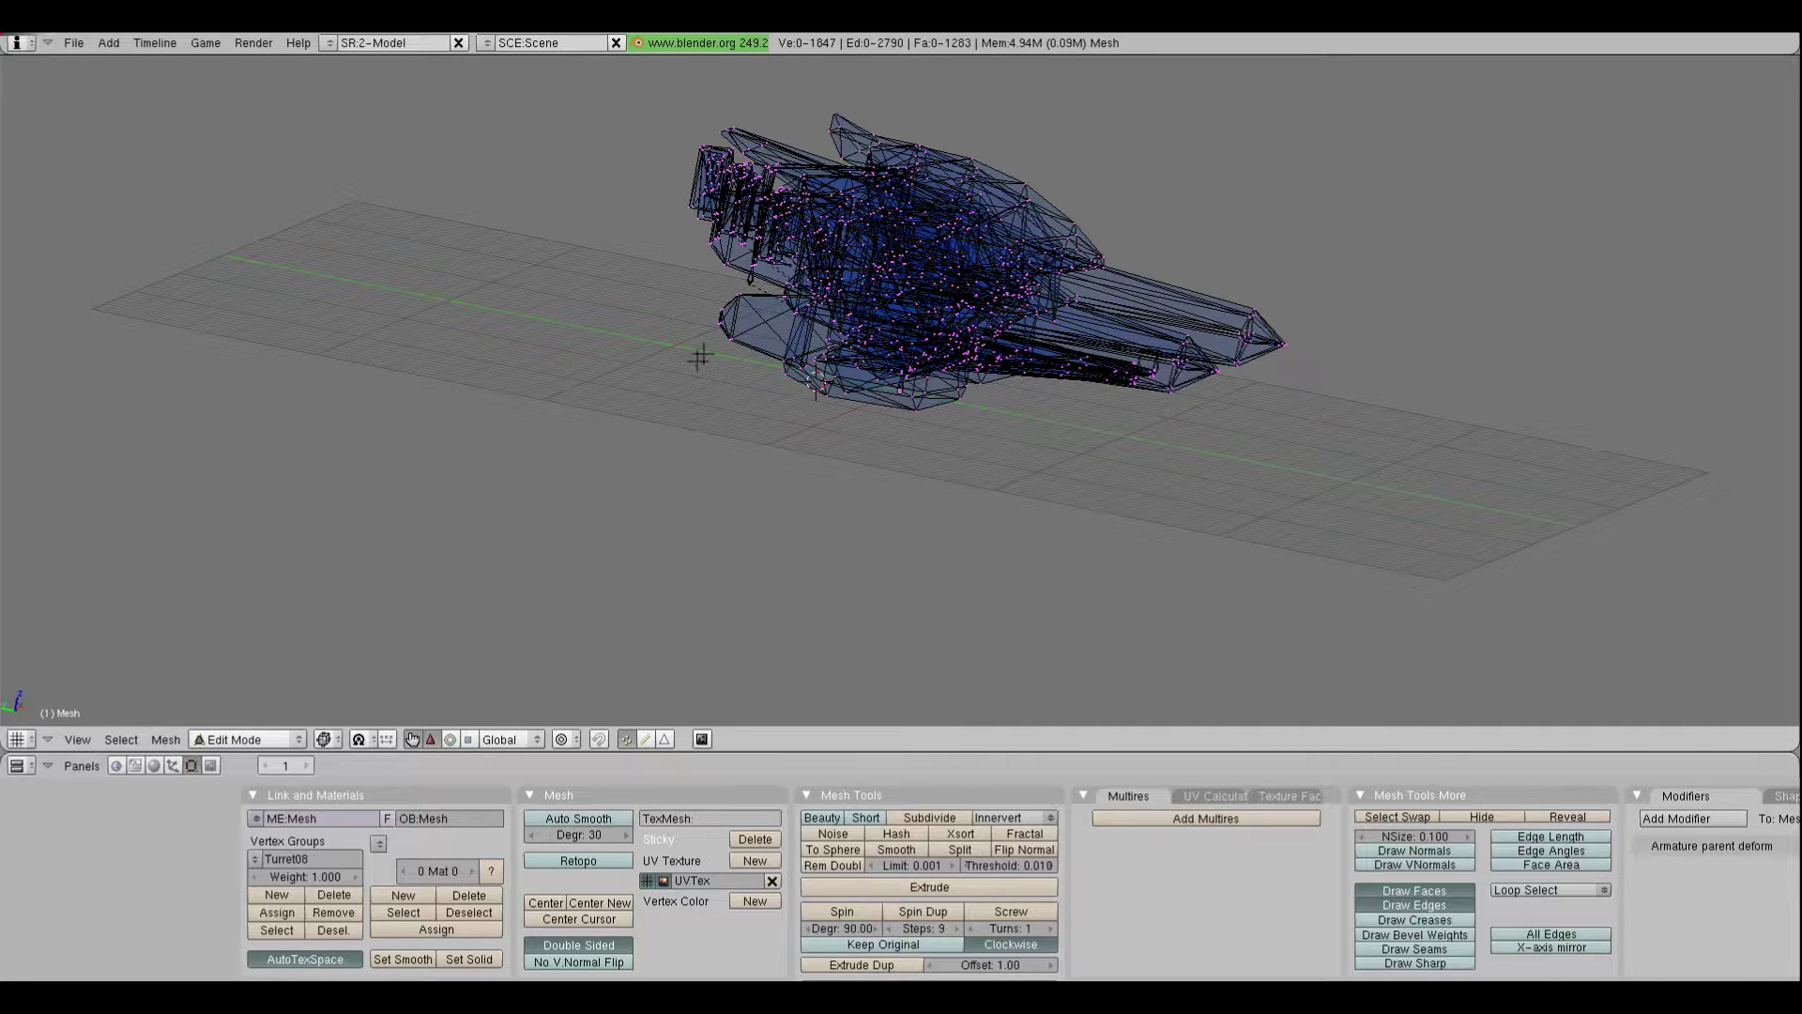
Choose the Flap02 vertex group and select the mesh vertices assigned to it
click(260, 863)
click(282, 796)
click(284, 933)
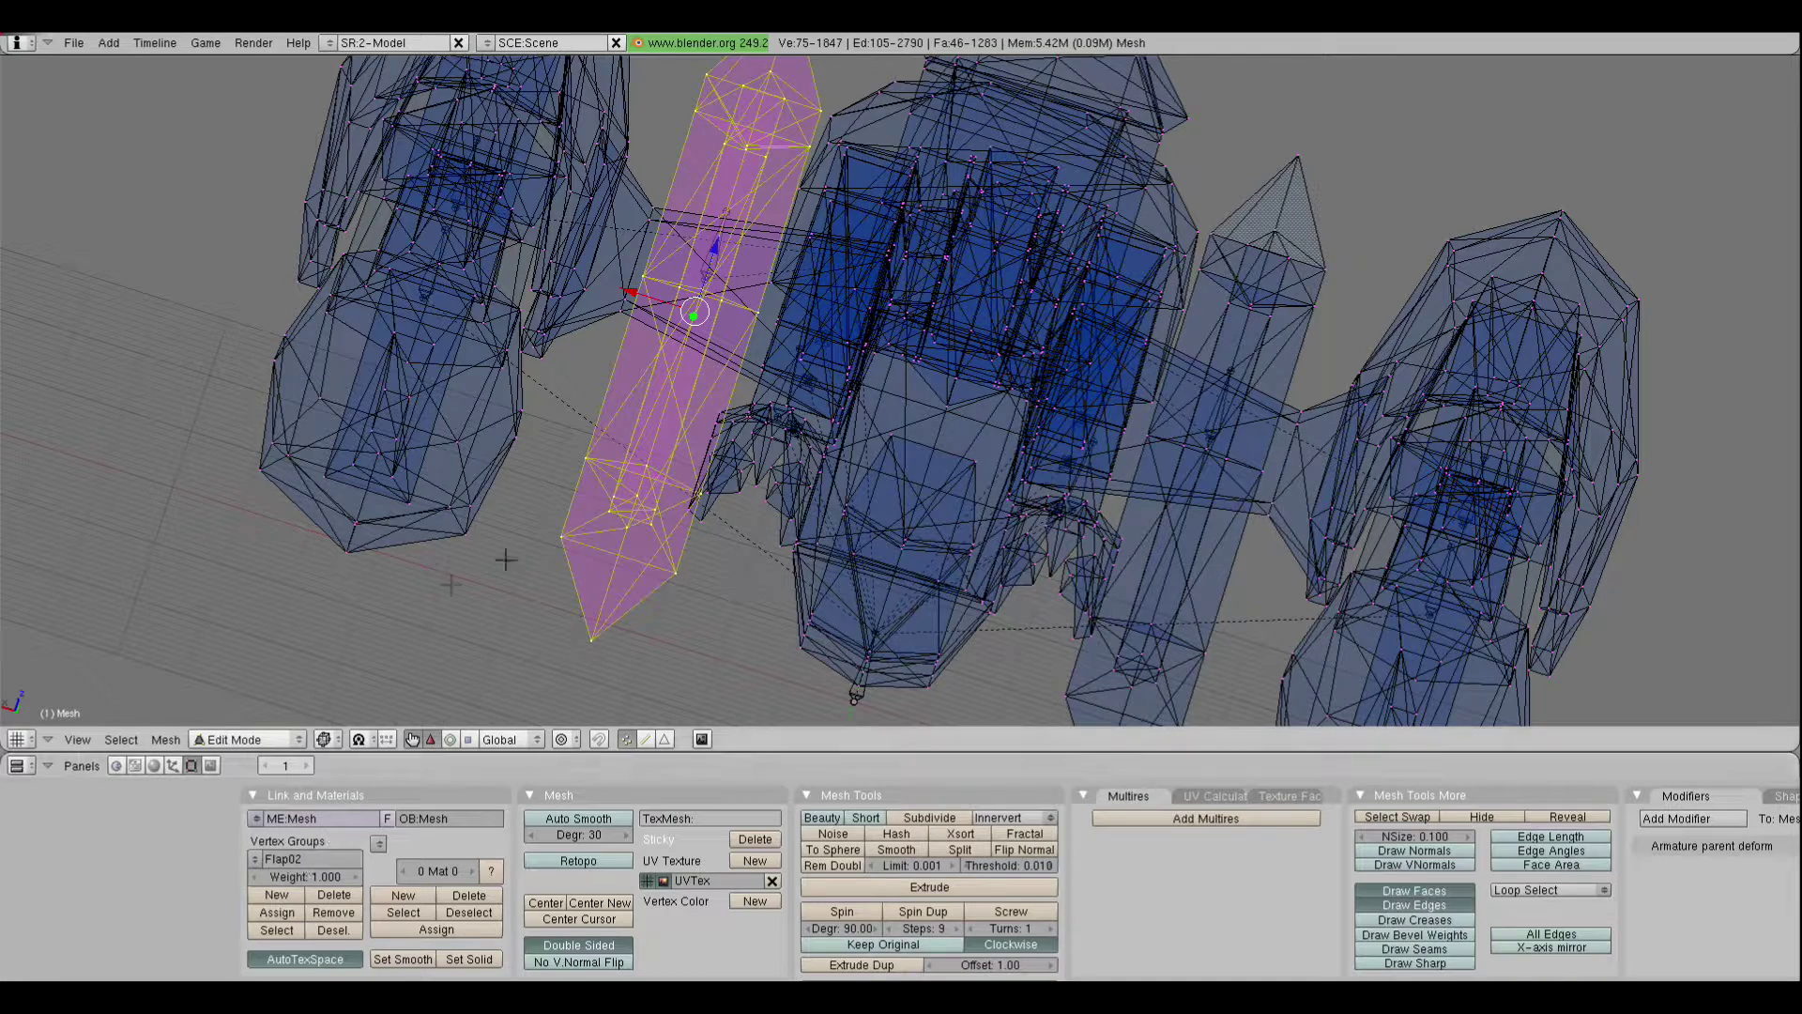
Leave mesh editing and select the armature's Flap02 bone in Pose Mode
click(249, 738)
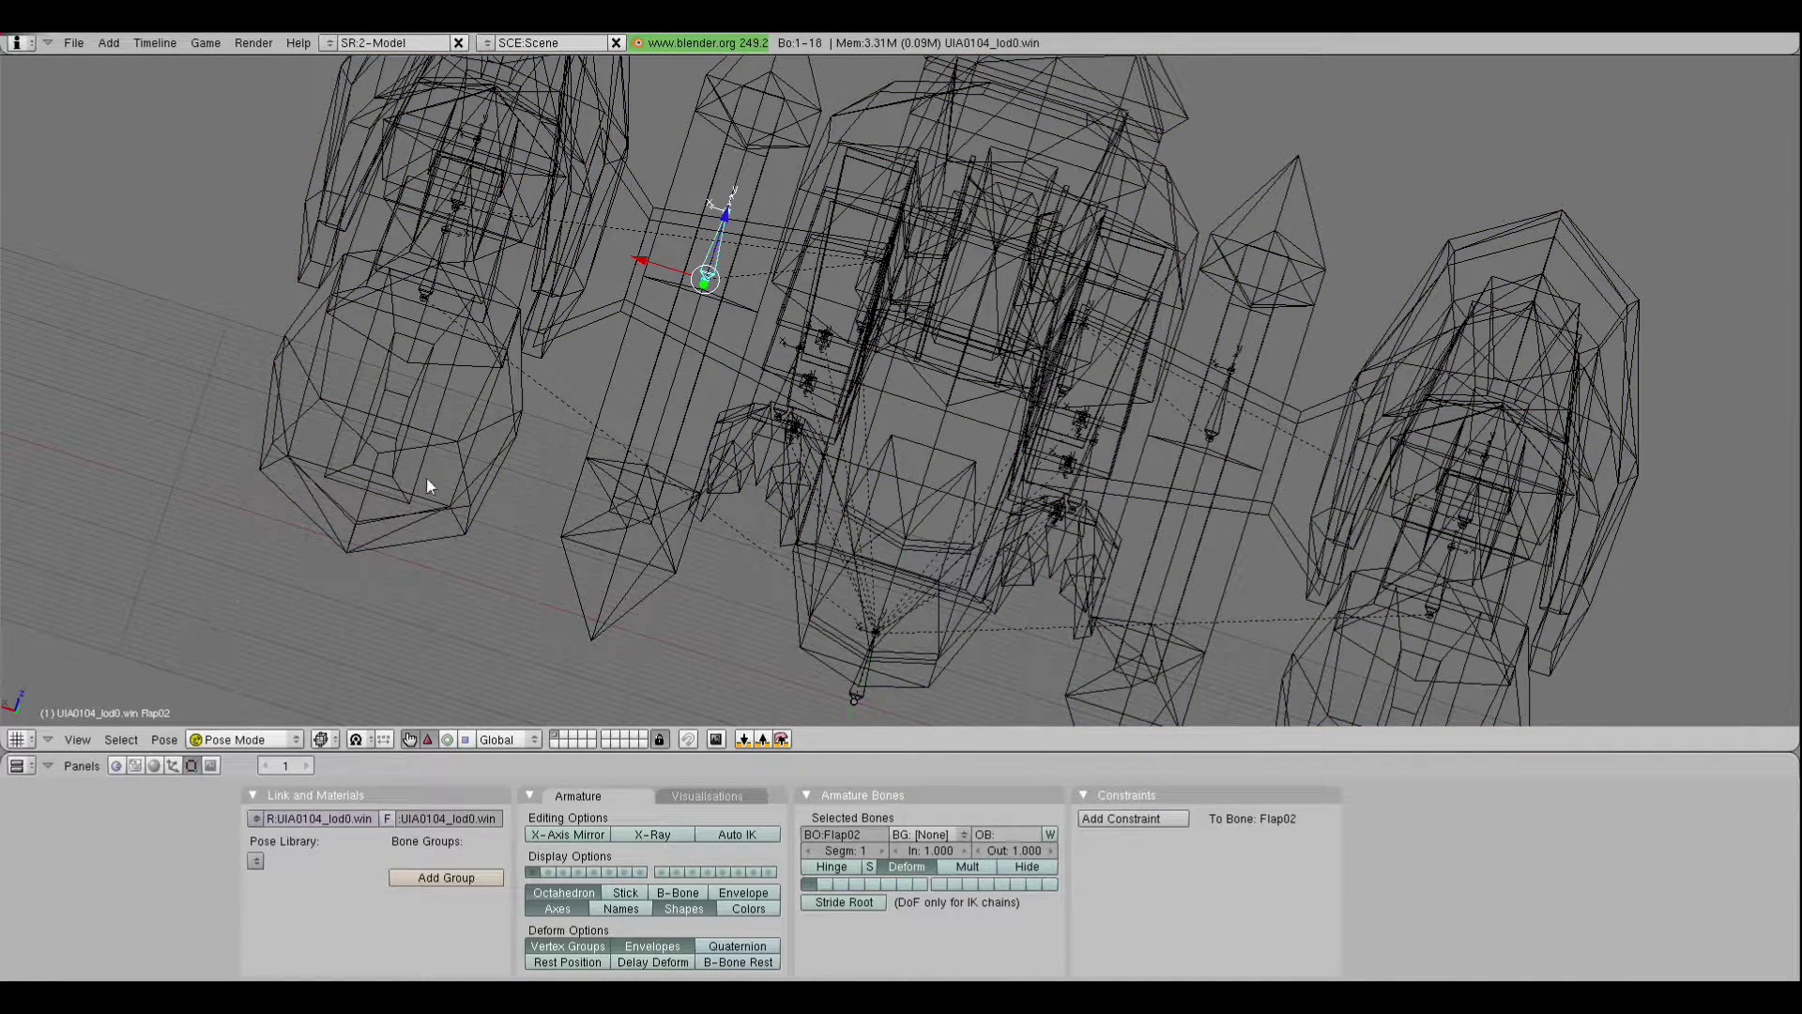
Try rotating the Flap02 bone about the Z axis and about the X axis
key(r)
key(z)
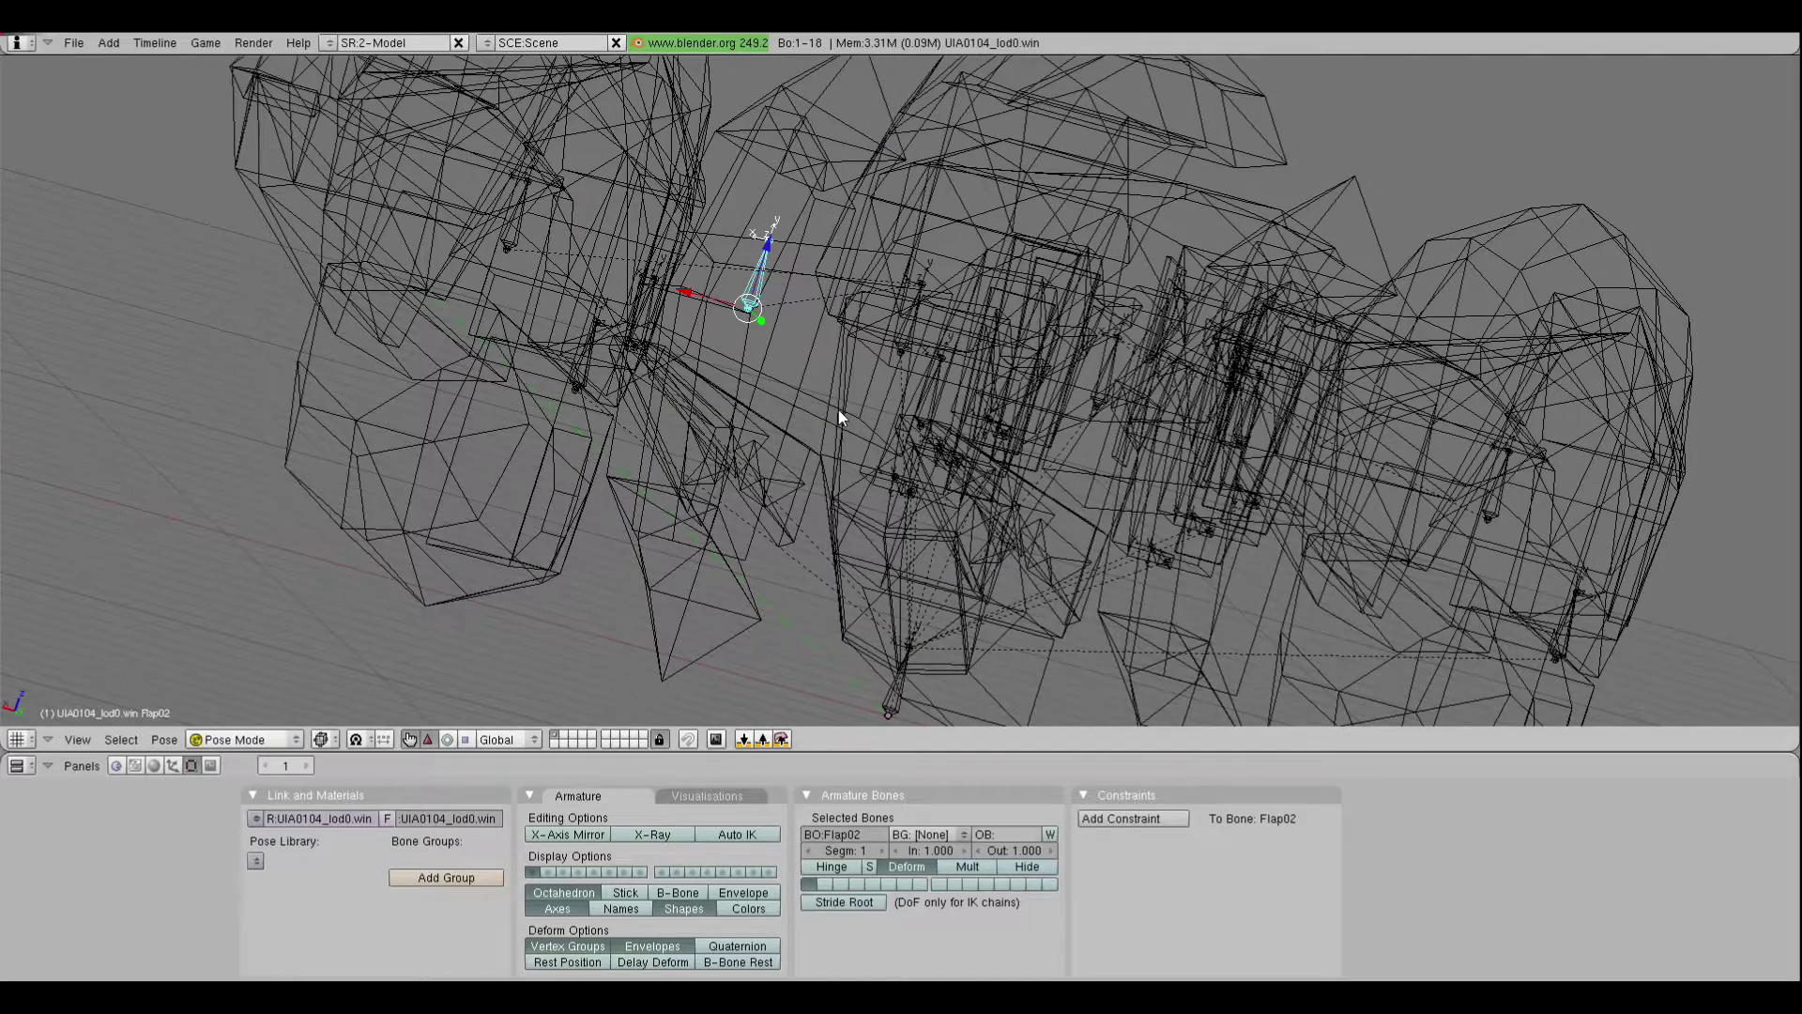
key(r)
key(x)
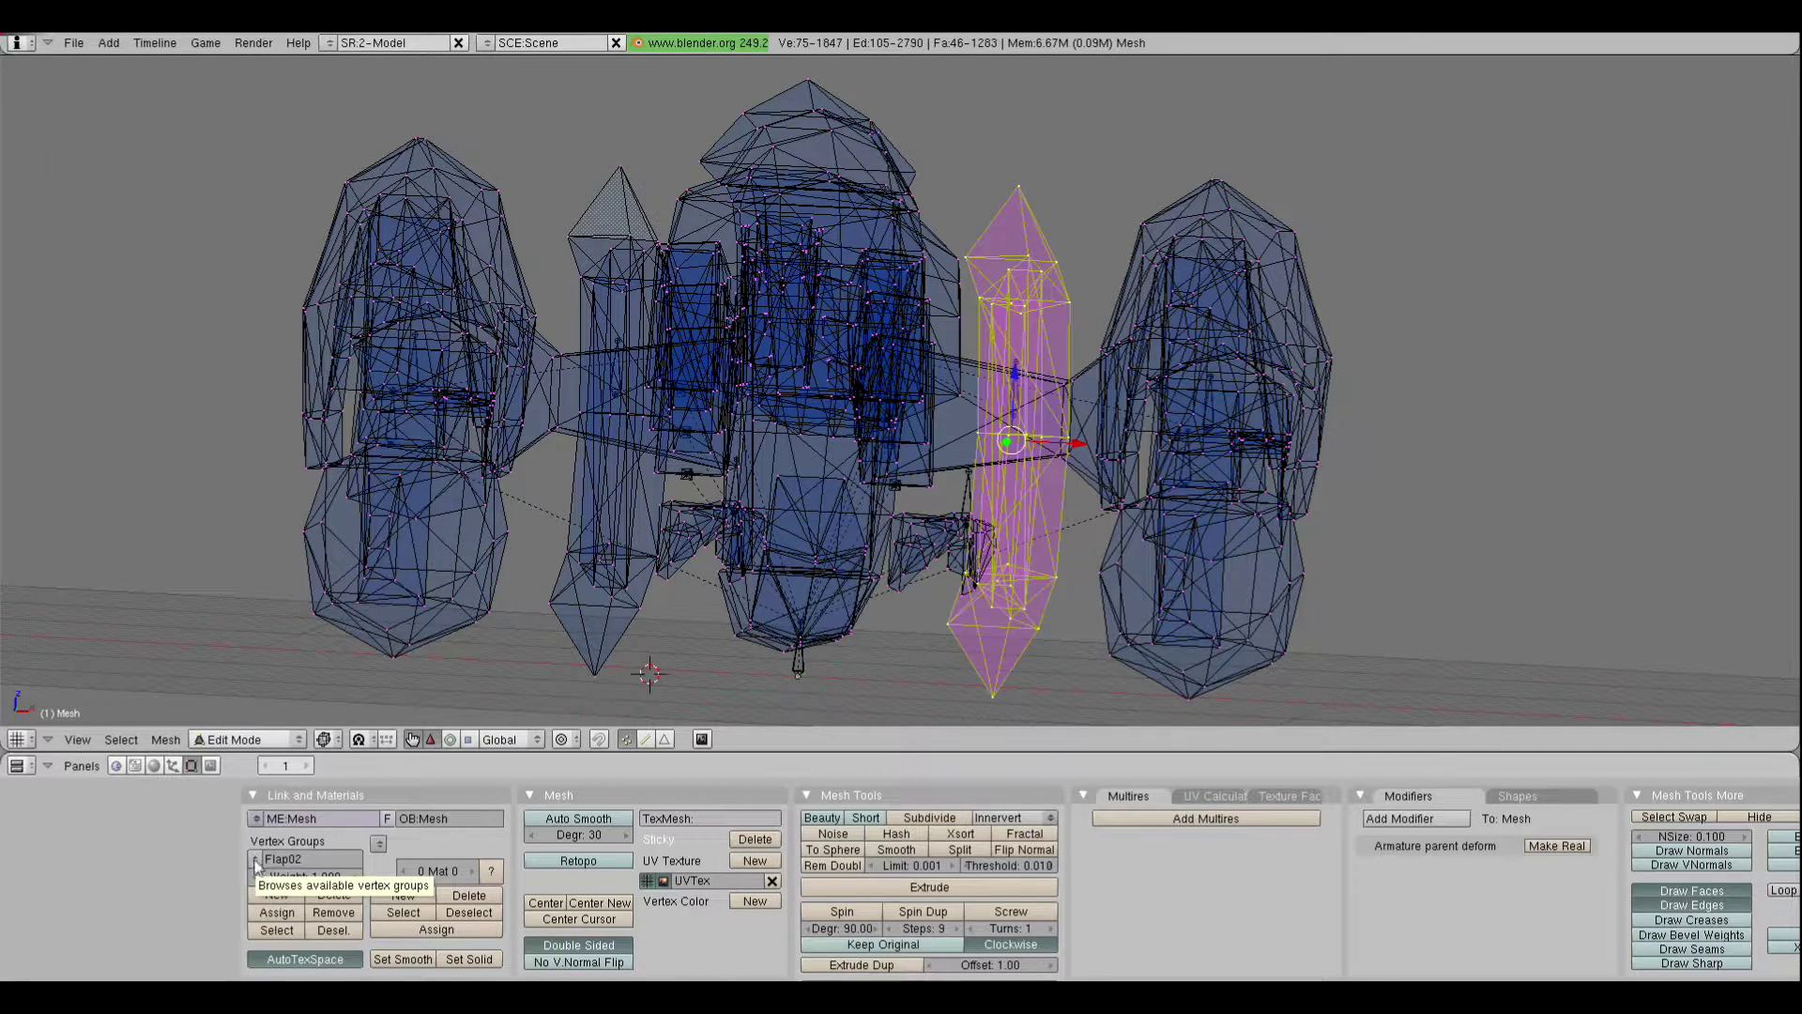
Deselect and reselect the Flap02 group's vertices, and try creating a new vertex group and deleting it again
click(347, 918)
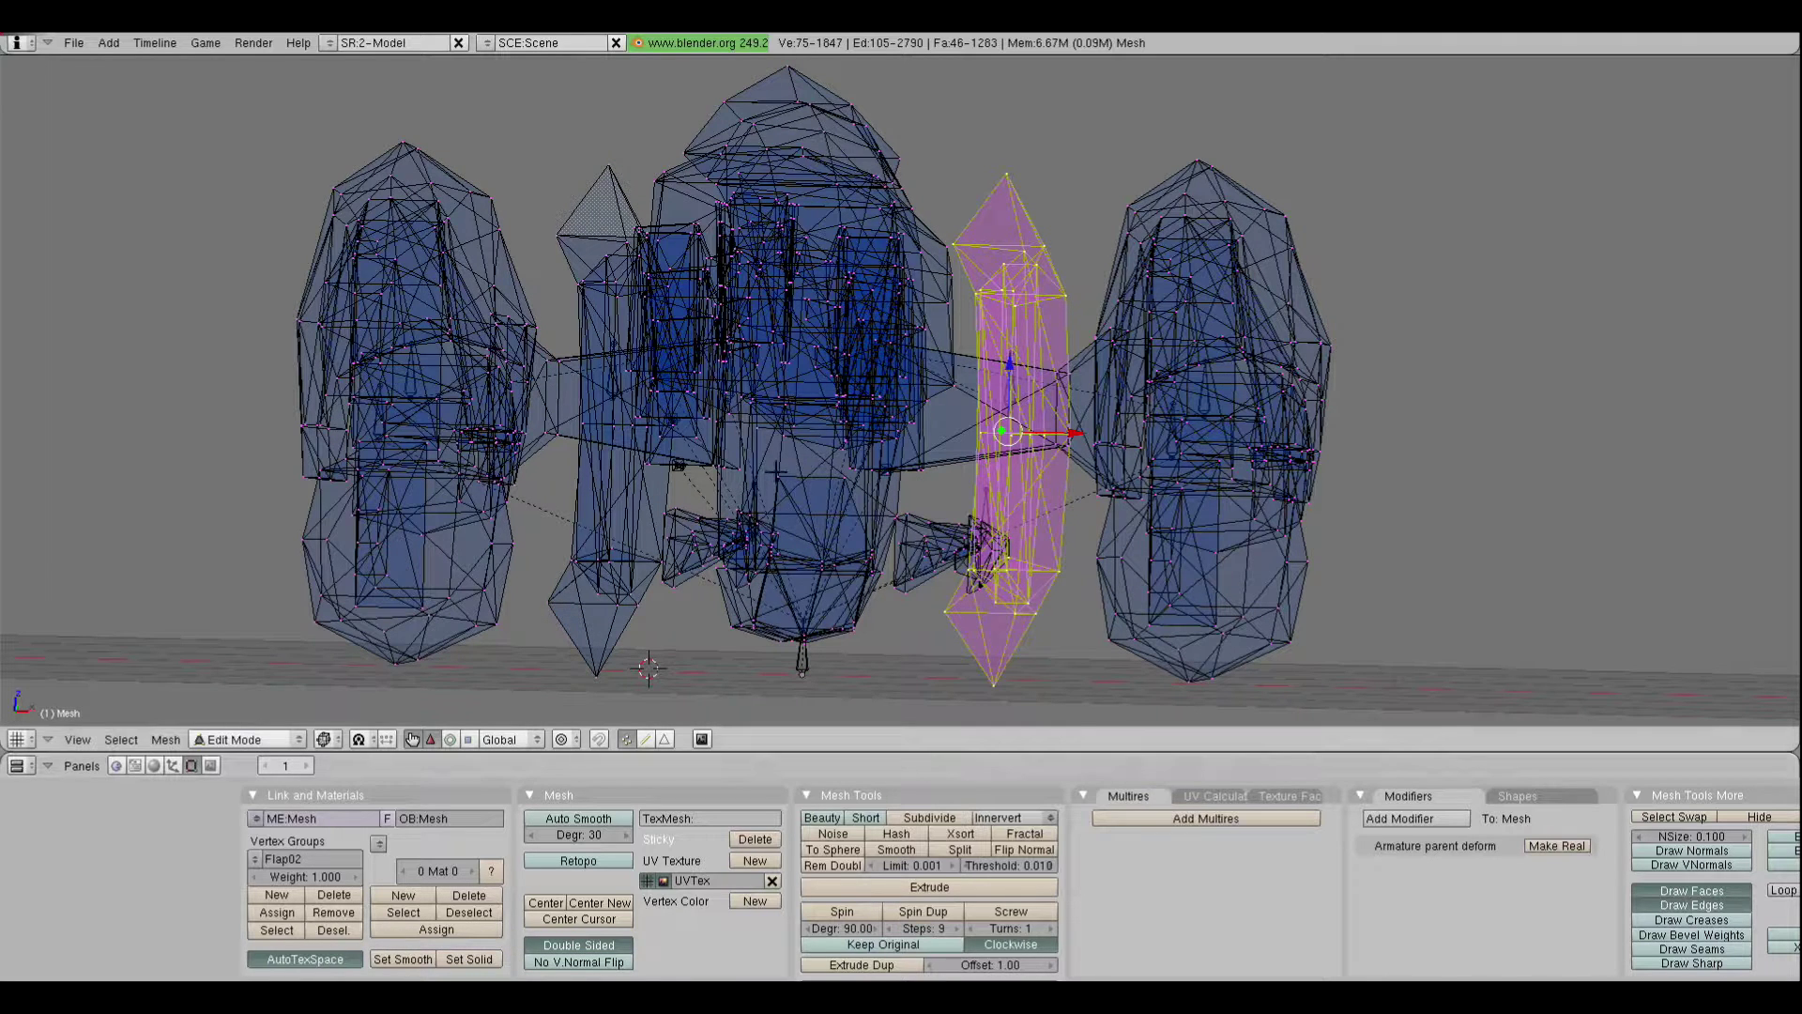
key(a)
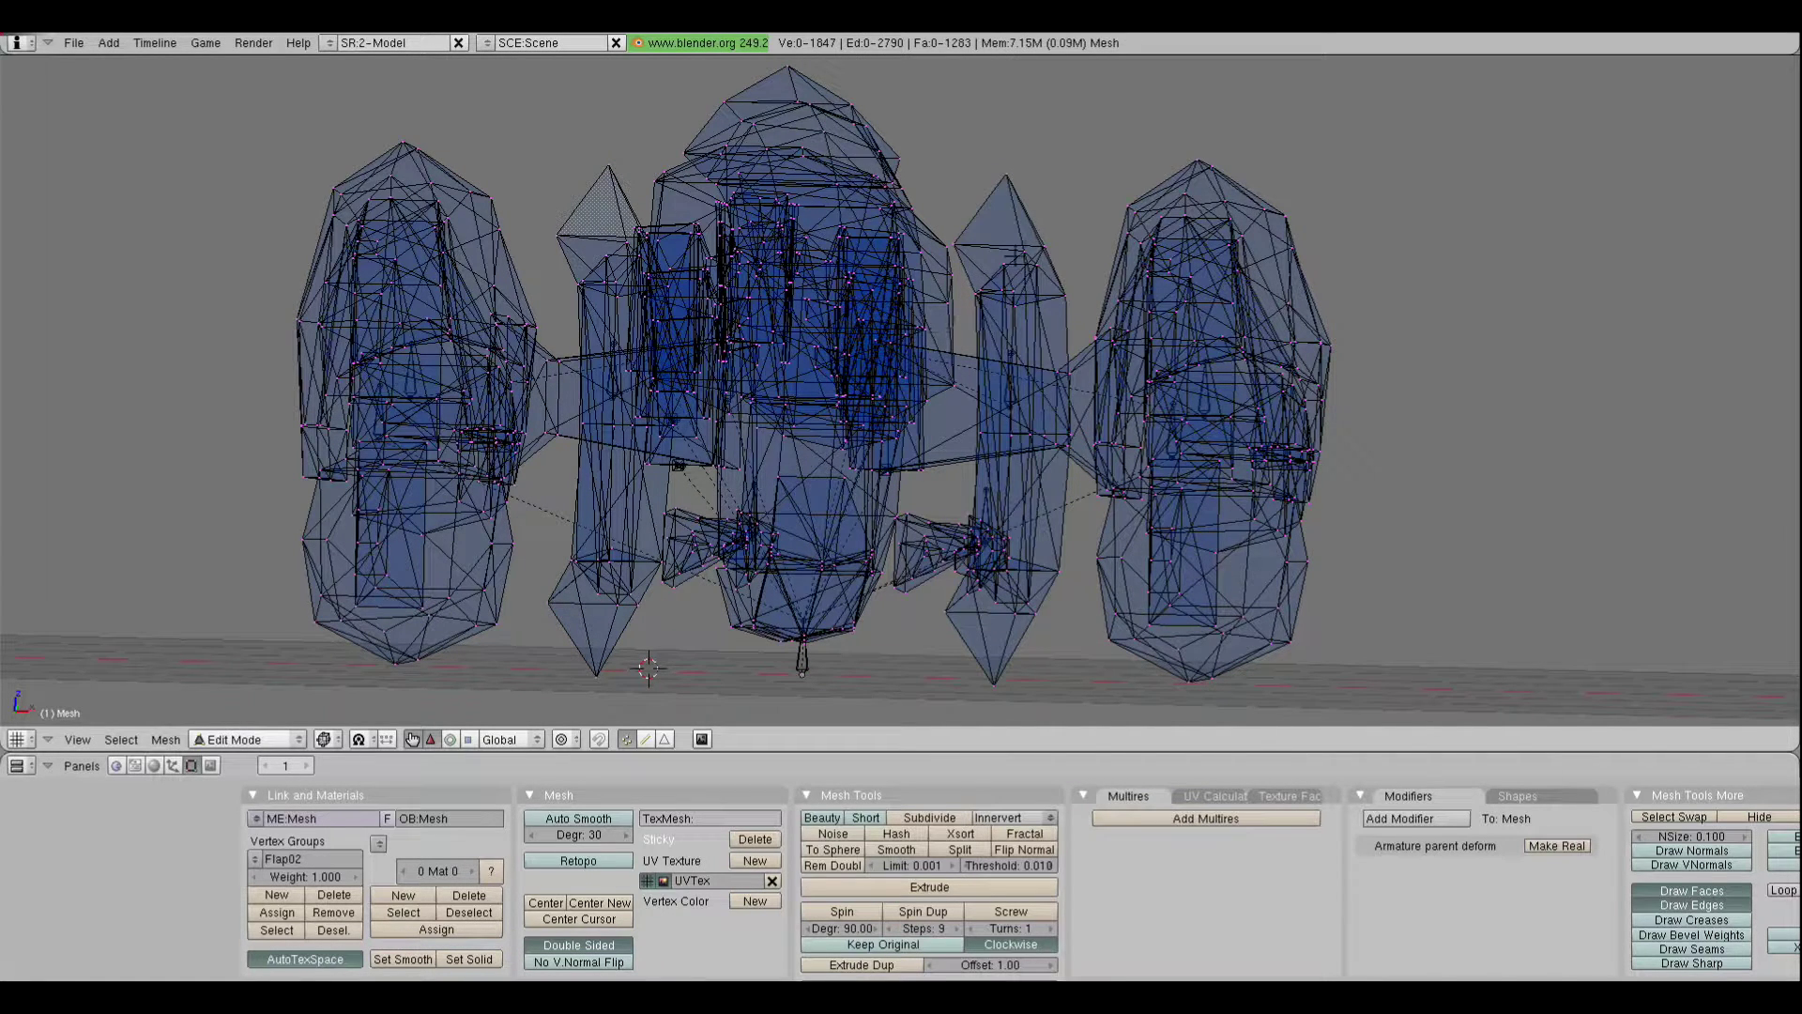
click(283, 934)
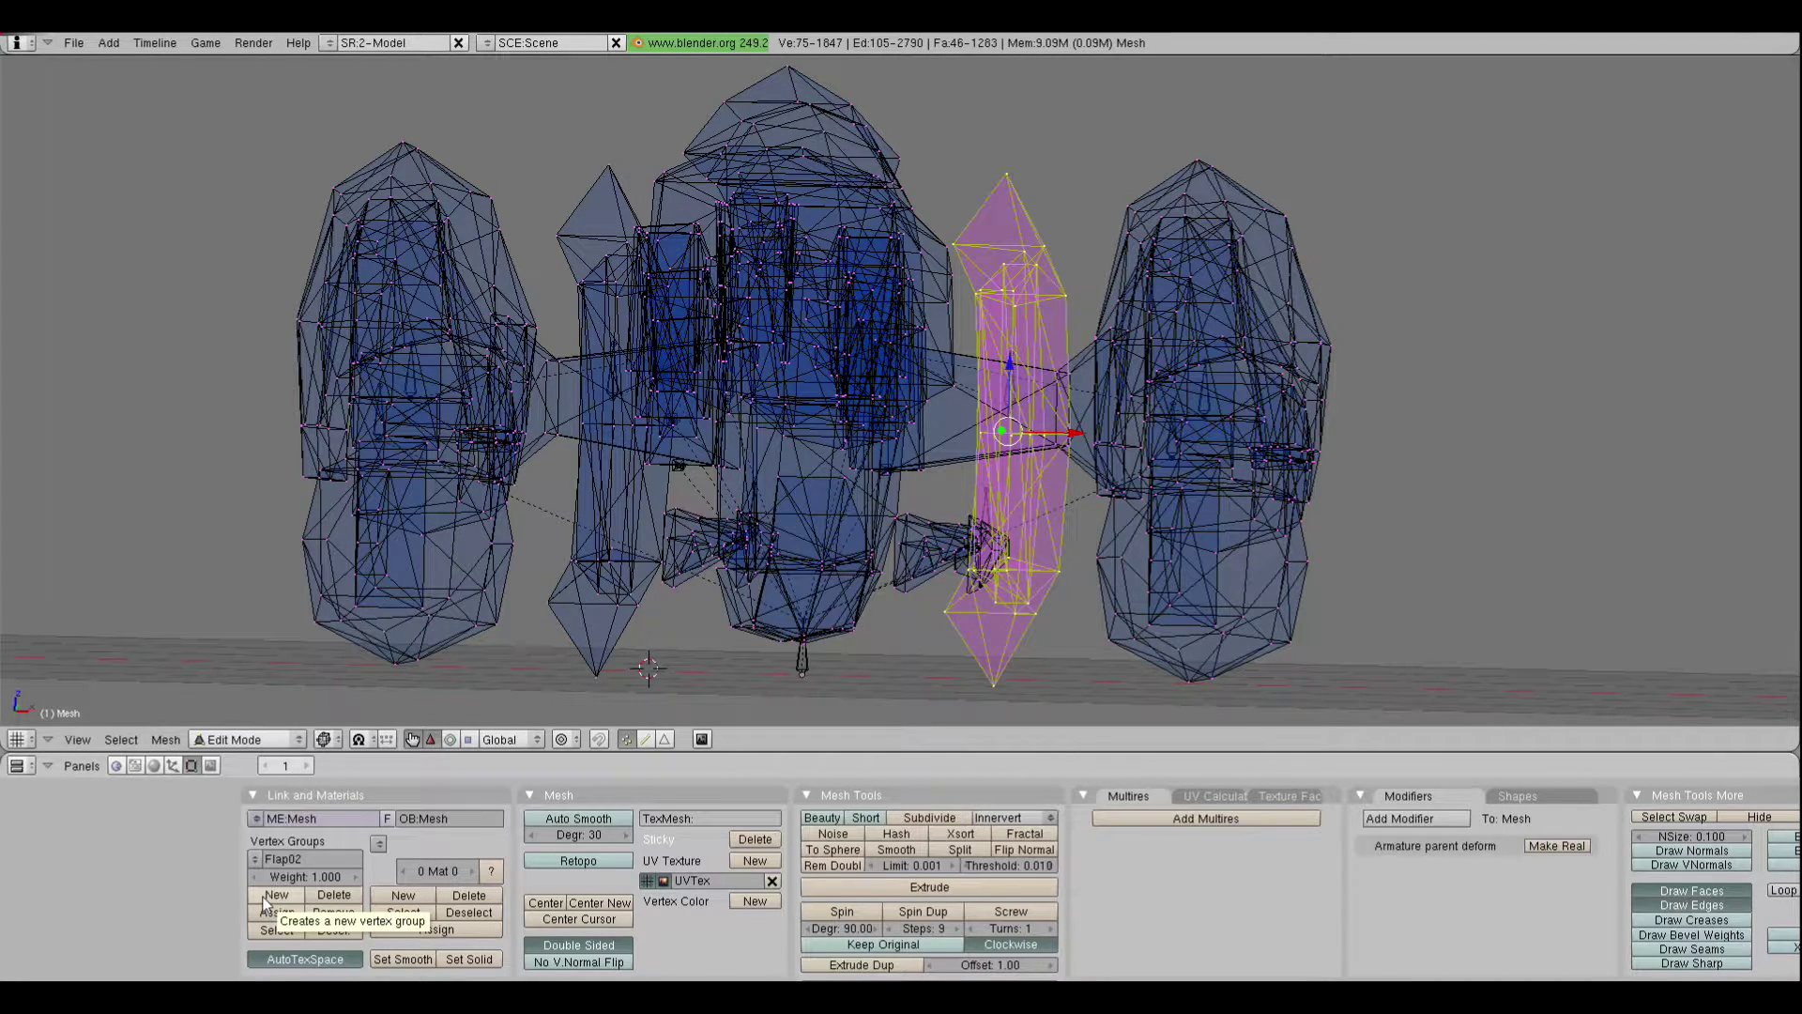
click(267, 899)
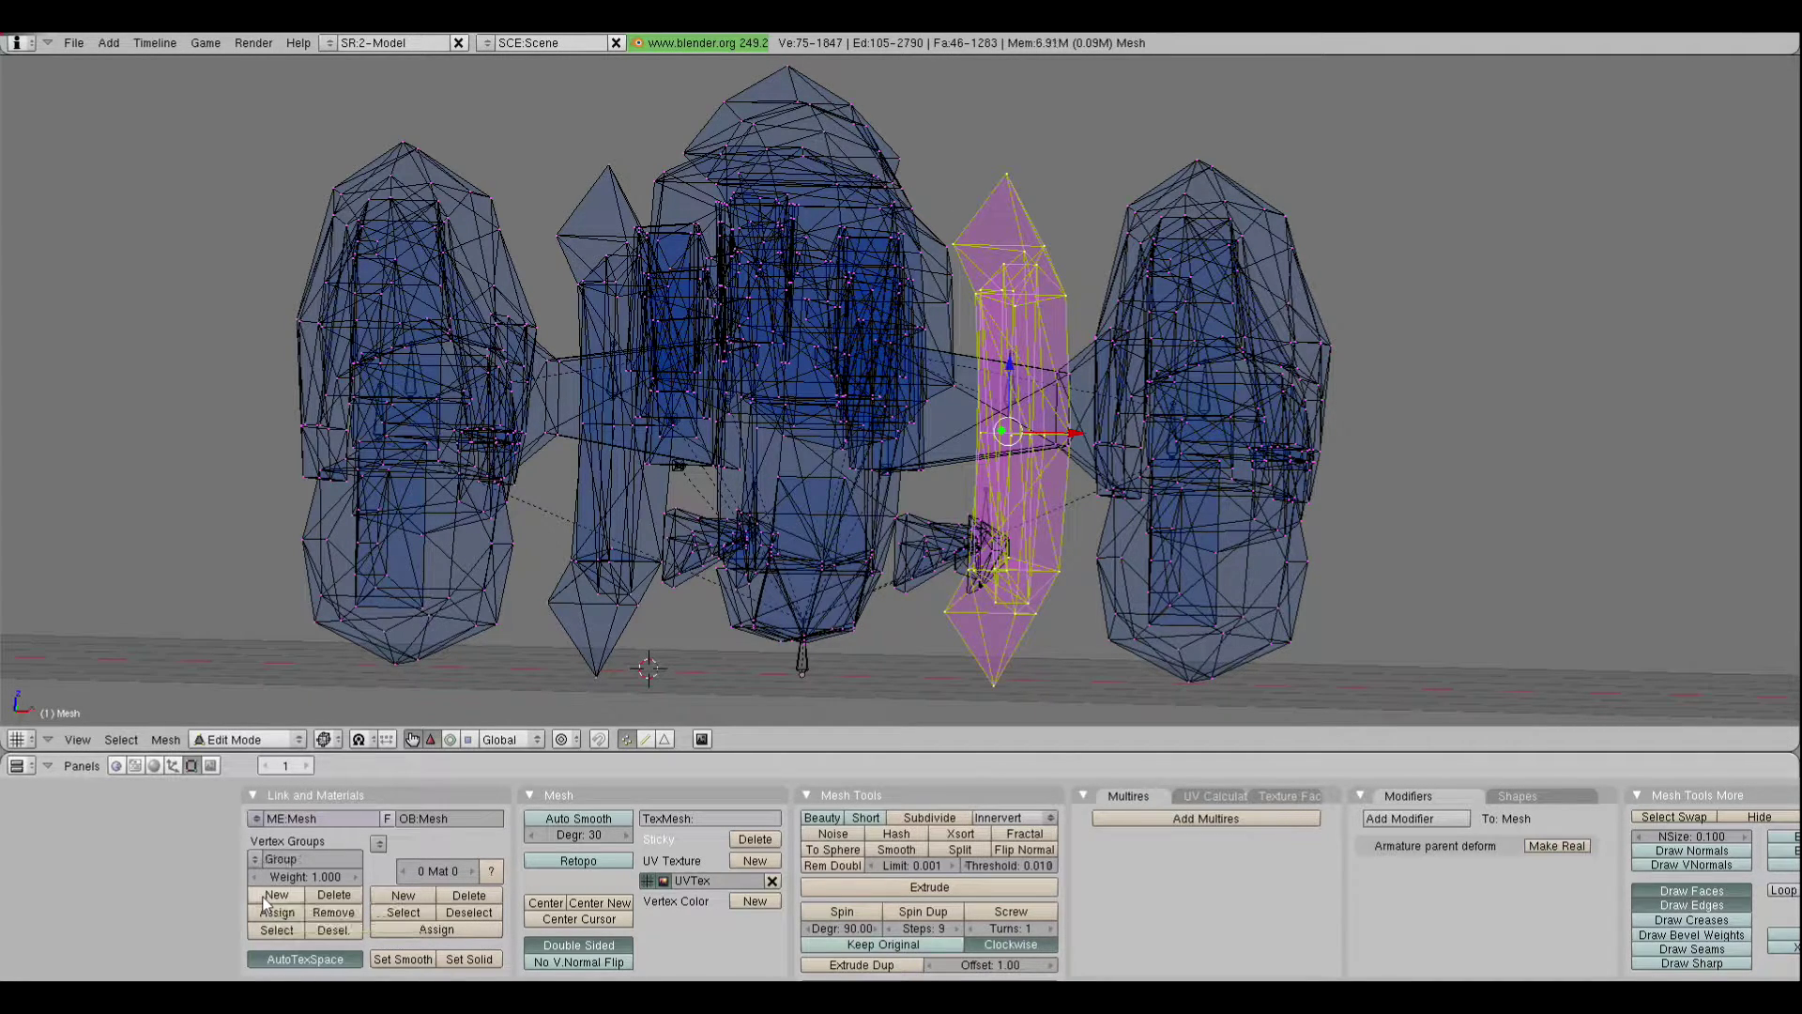
click(334, 898)
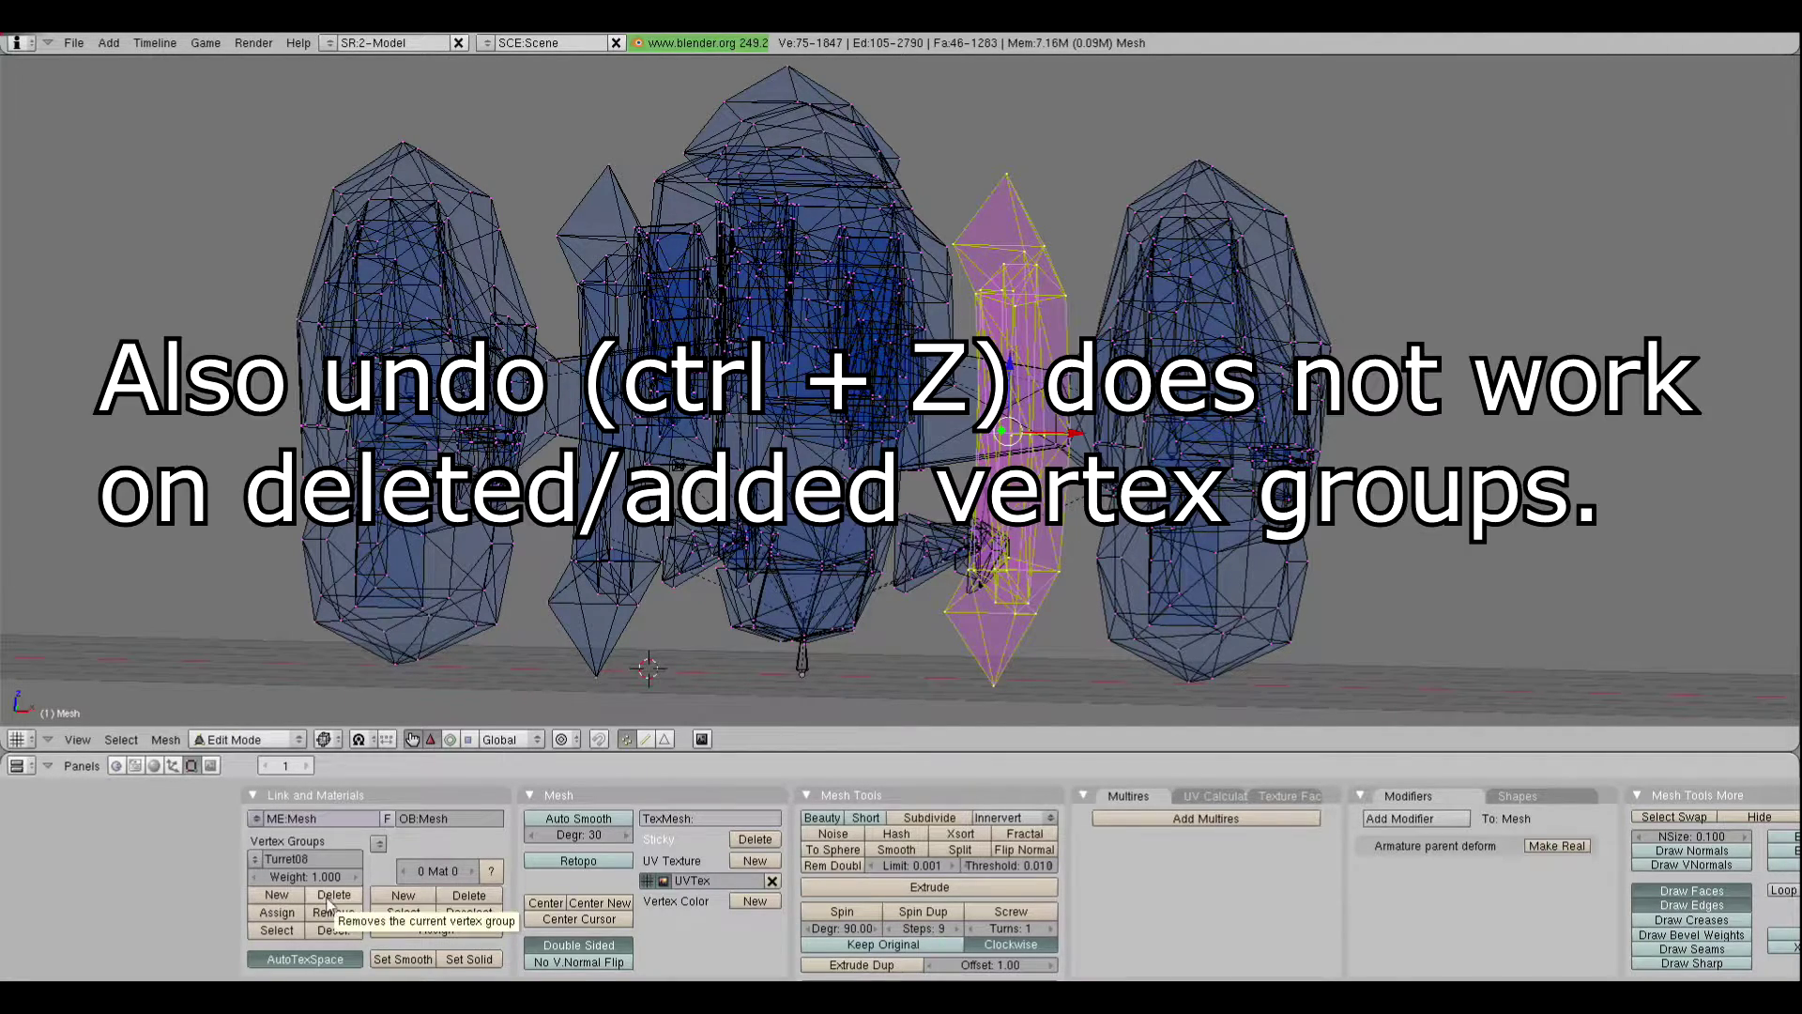
Leave mesh editing, put the armature in Pose Mode and try moving the flap bone
middle_drag(1089, 518, 1138, 503)
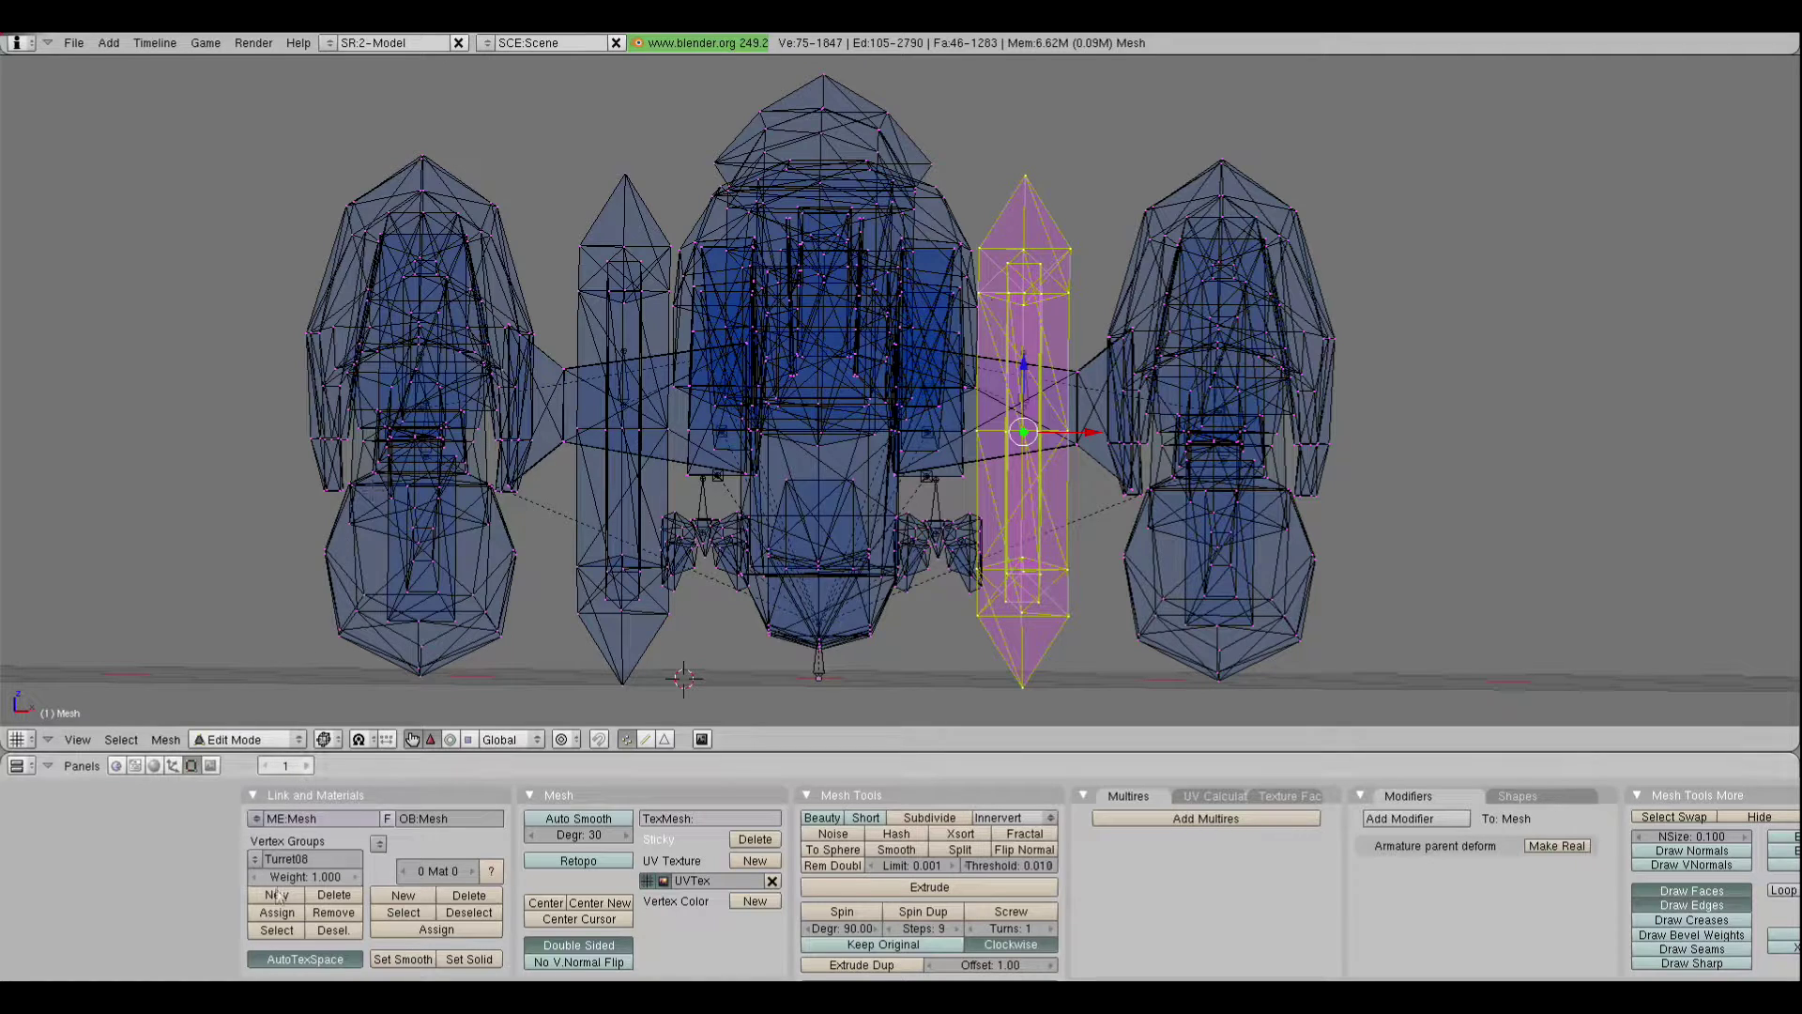
click(248, 739)
click(246, 721)
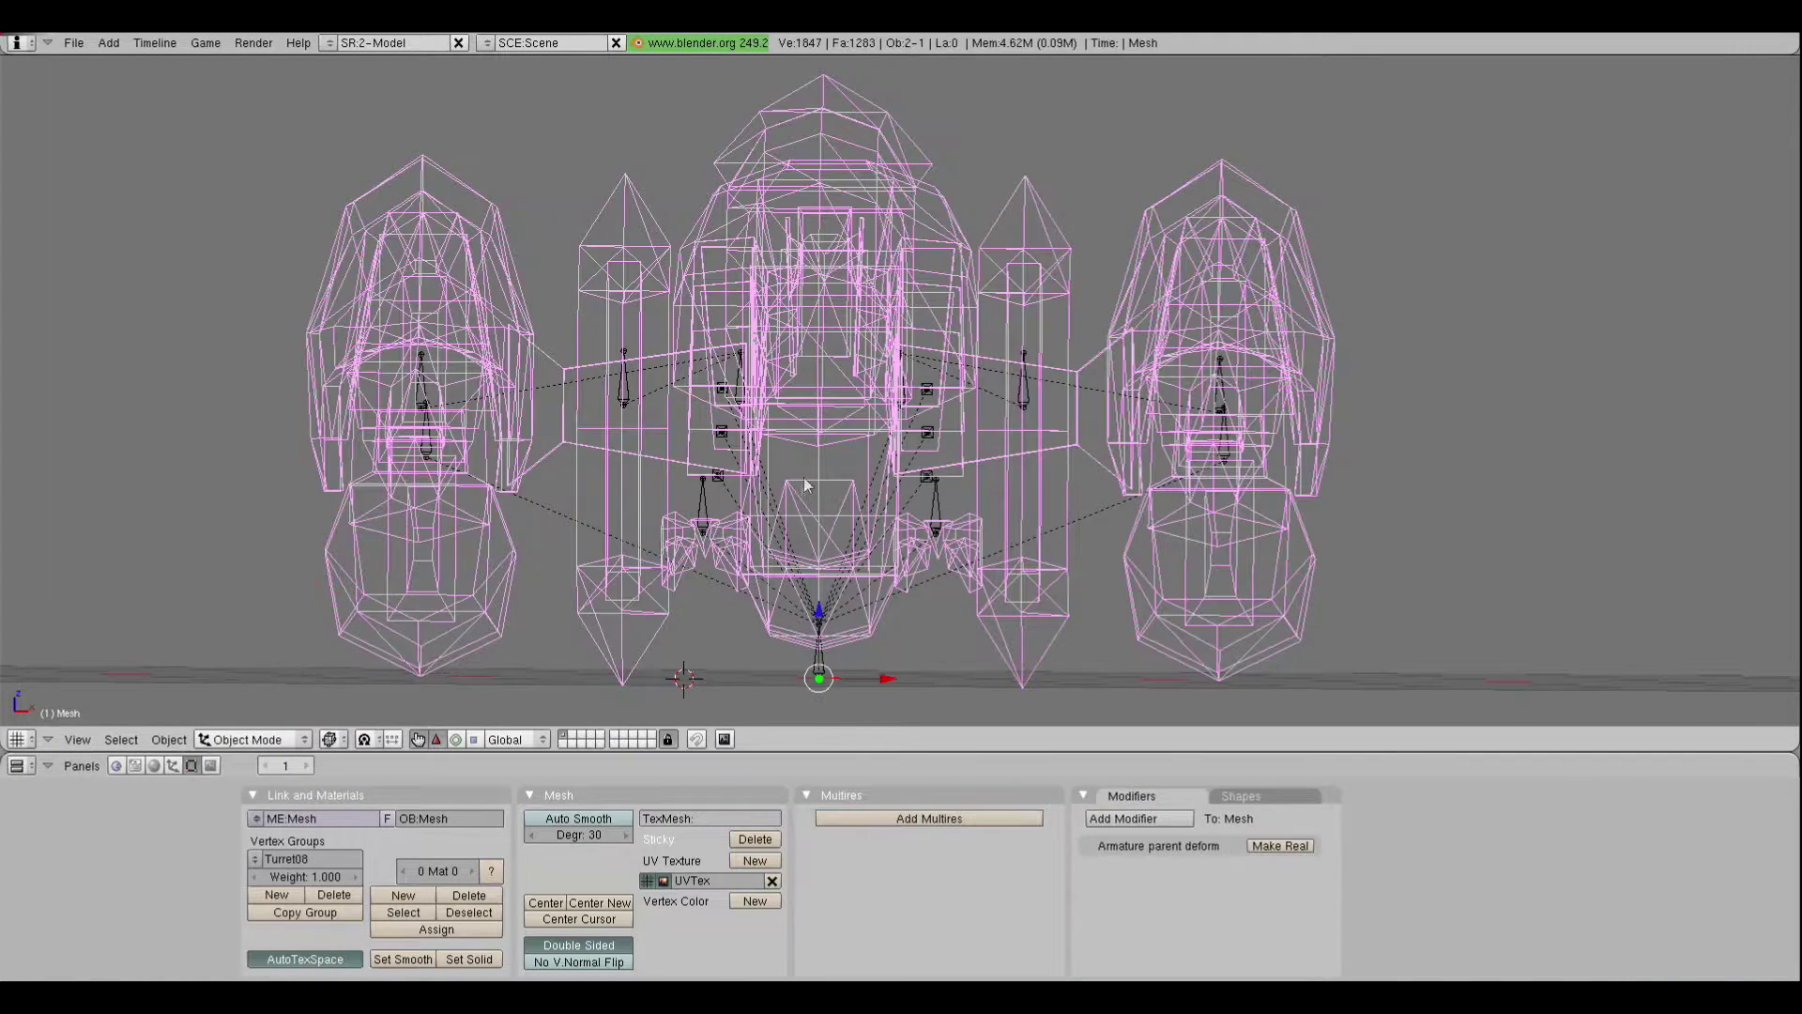
right_click(1022, 414)
click(249, 739)
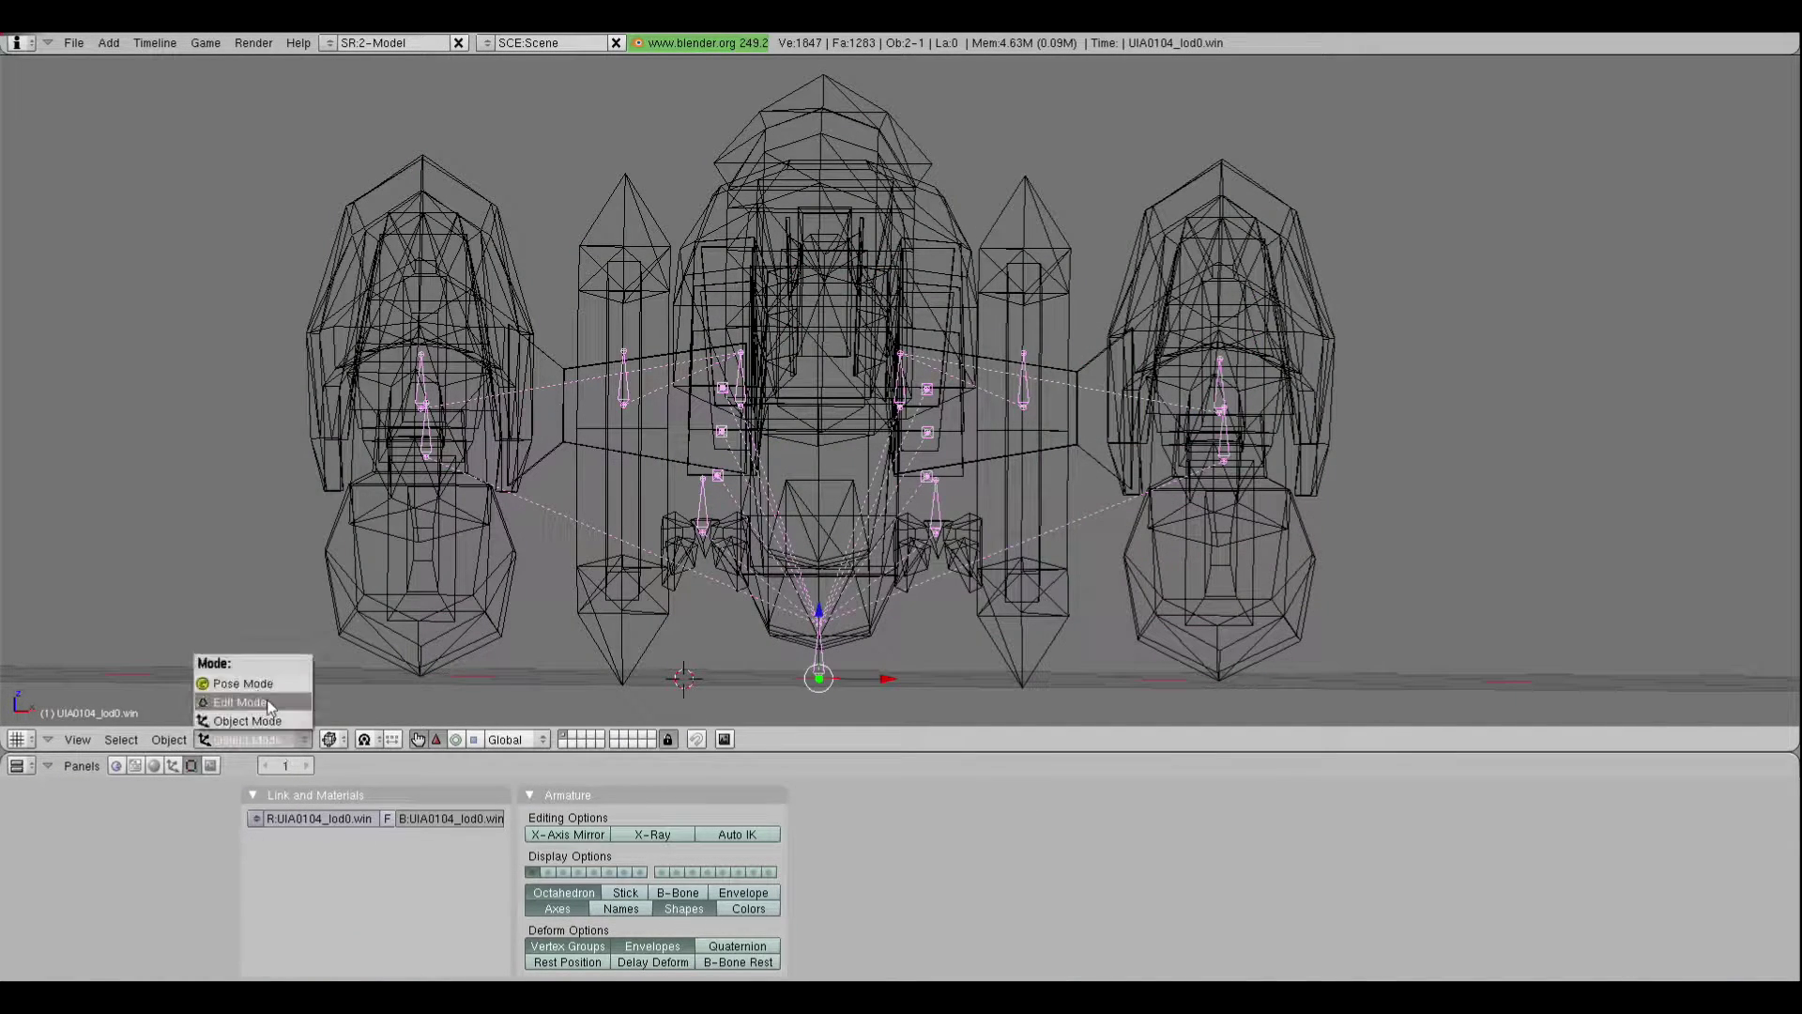
click(246, 680)
key(g)
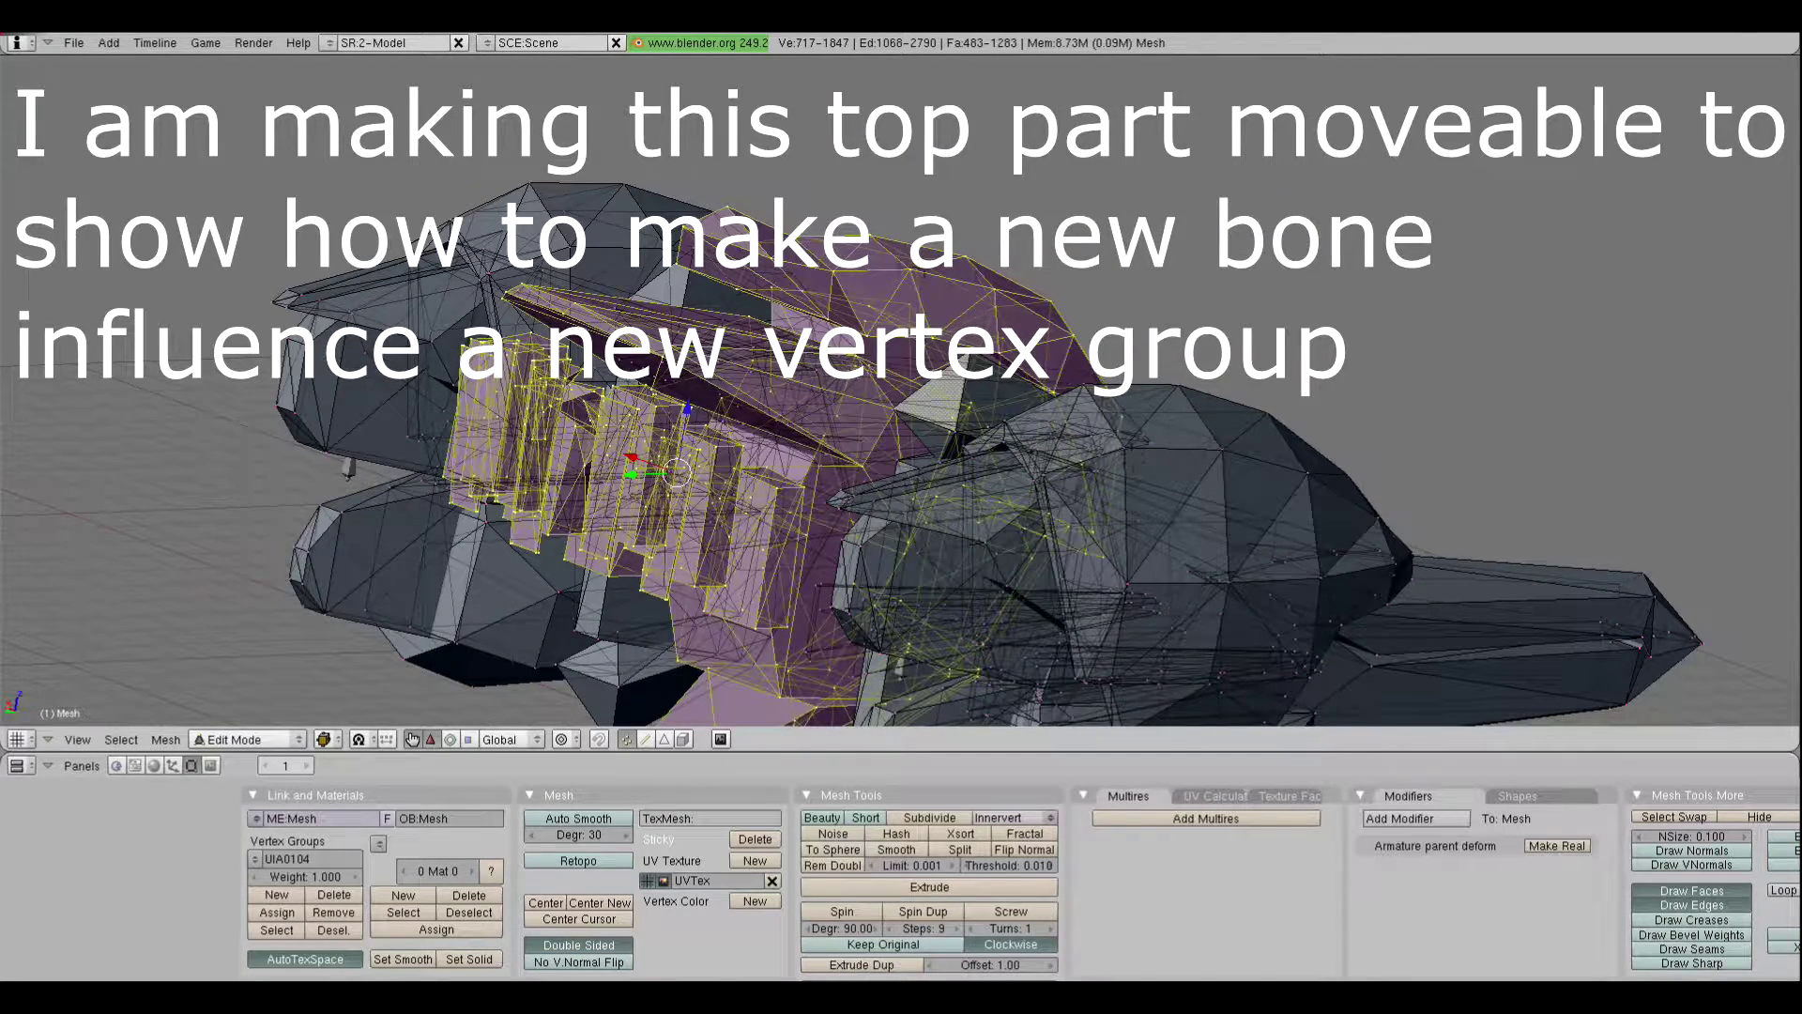
Reduce the selection of UIA0104 group vertices to only the raised shell on top of the unit, and test-move it
middle_drag(920, 273, 873, 254)
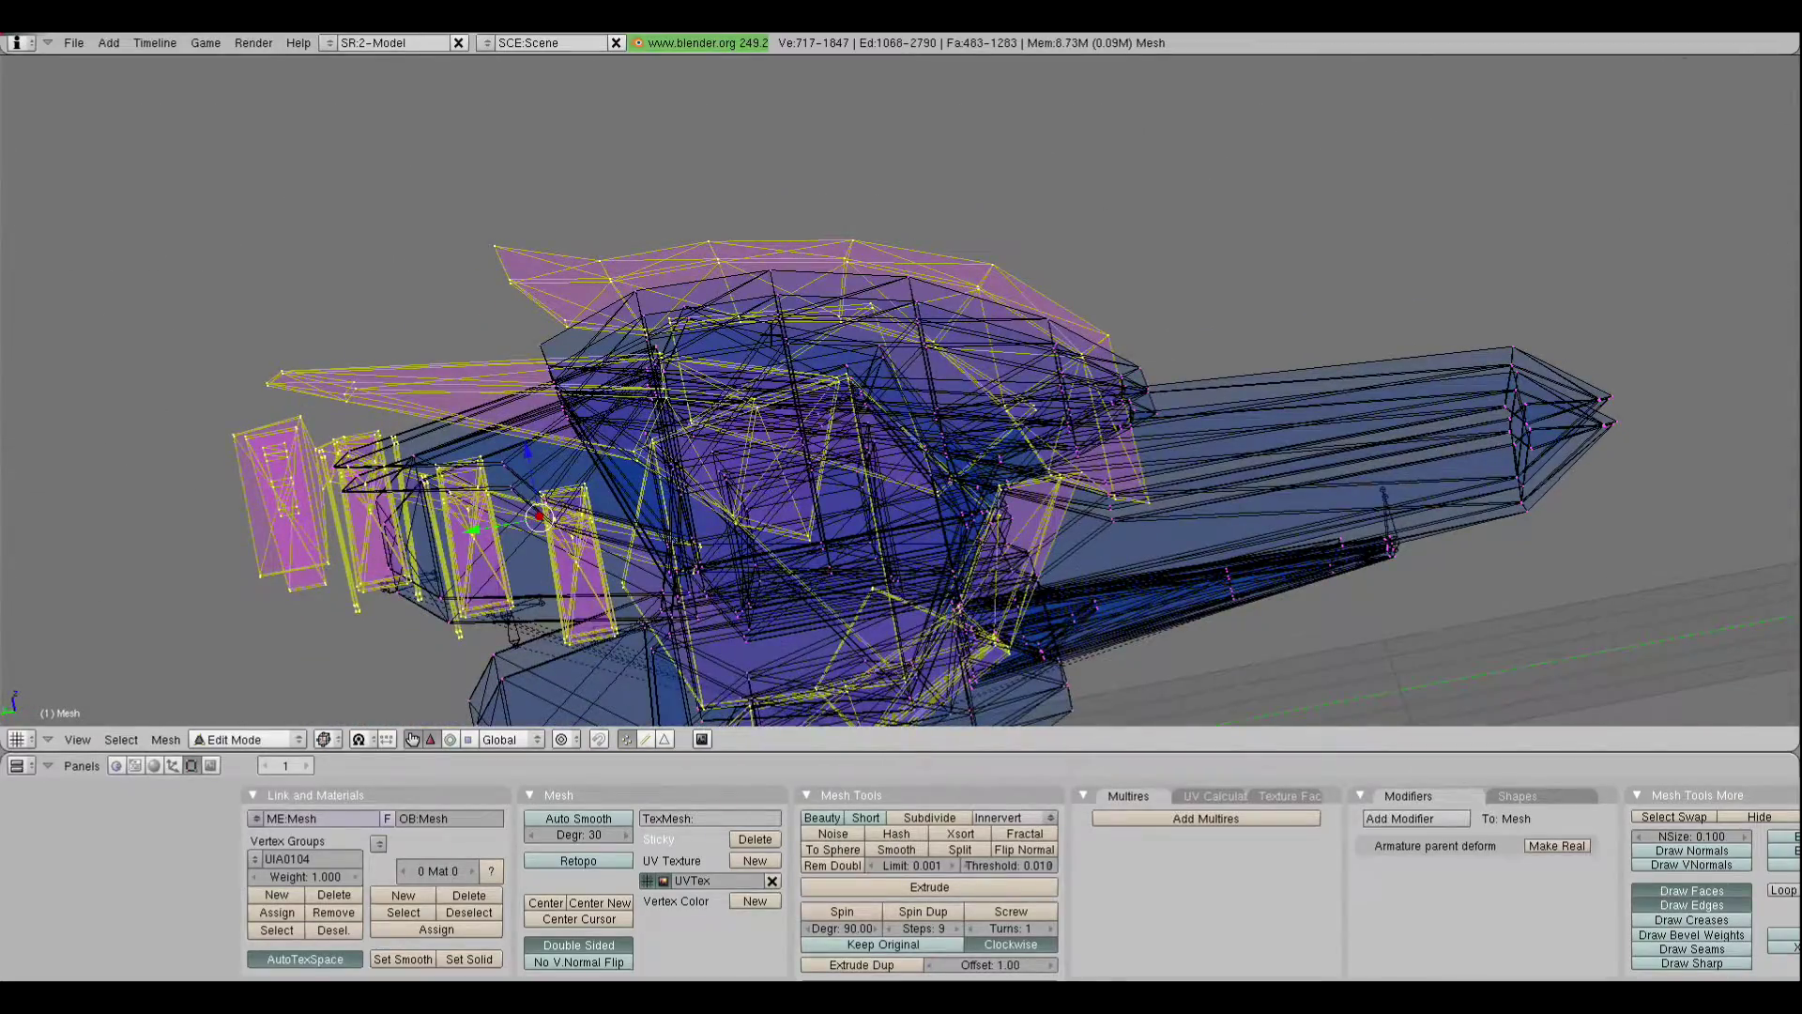
scroll(773, 334, down, 2)
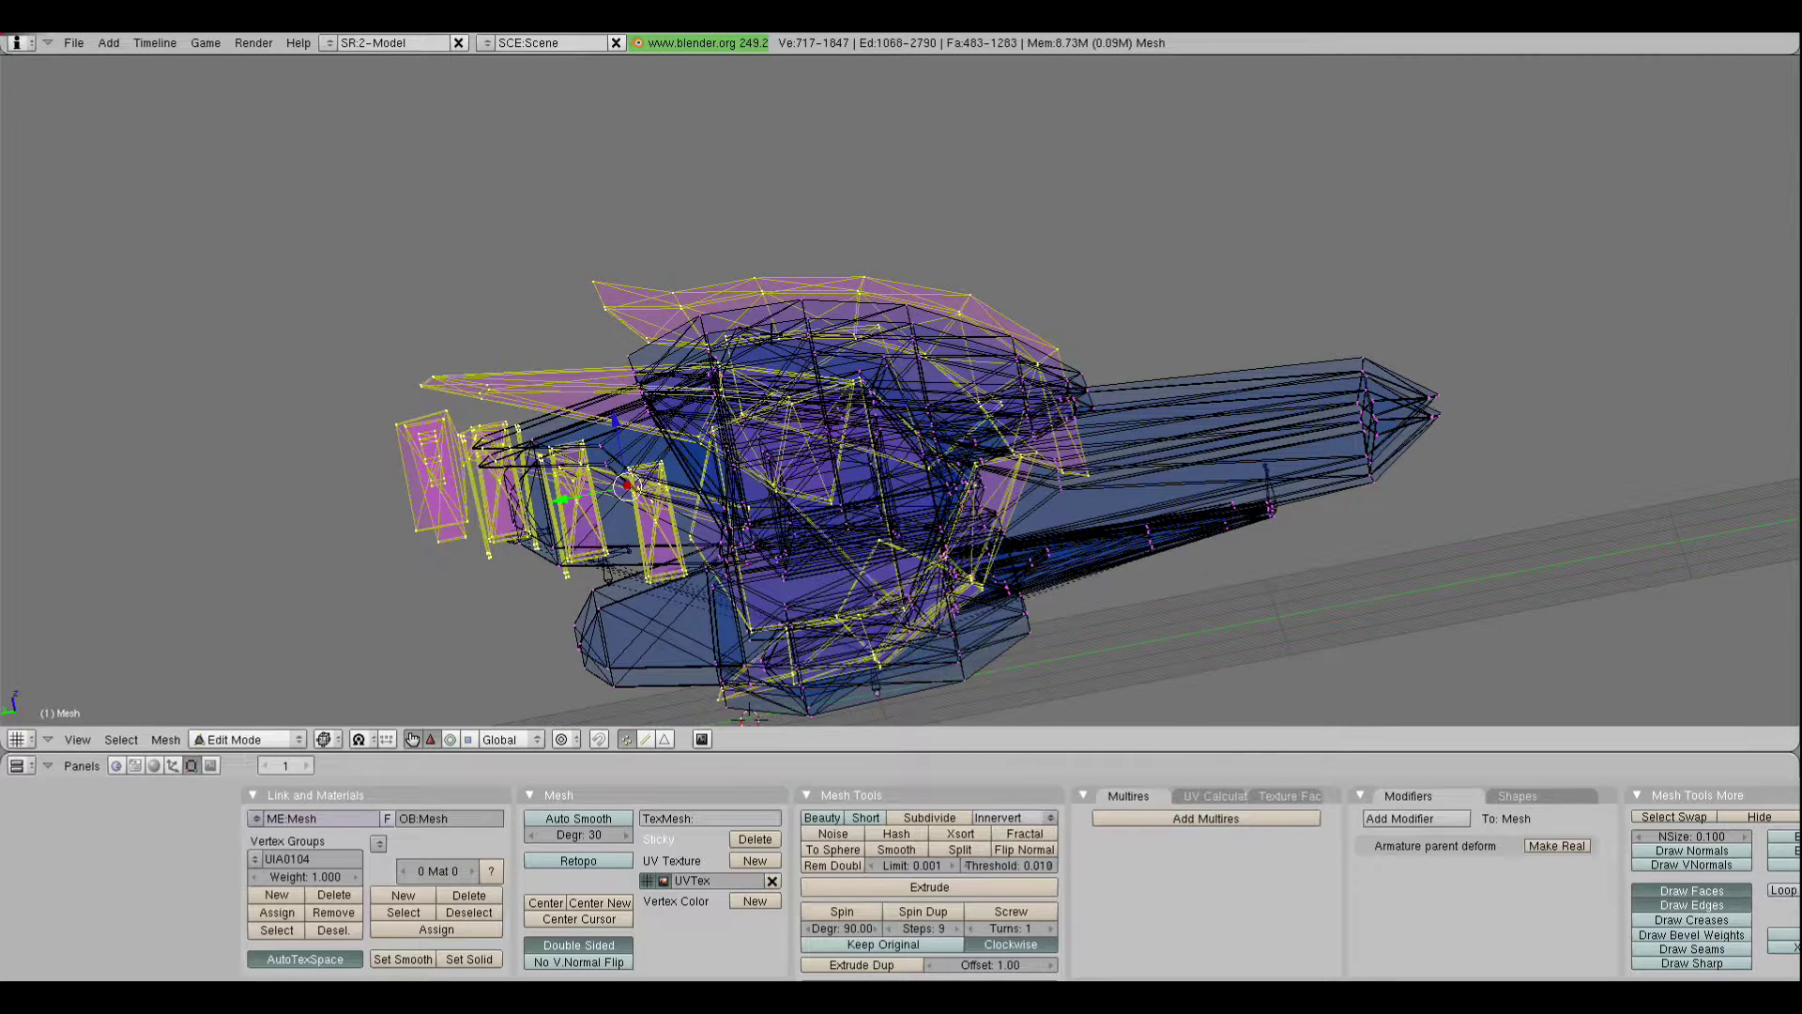
key(b)
key(b)
mouse_move(443, 416)
middle_down()
mouse_move(472, 534)
mouse_move(564, 493)
mouse_move(676, 516)
mouse_move(826, 600)
mouse_move(937, 535)
mouse_move(782, 447)
mouse_move(681, 437)
middle_up()
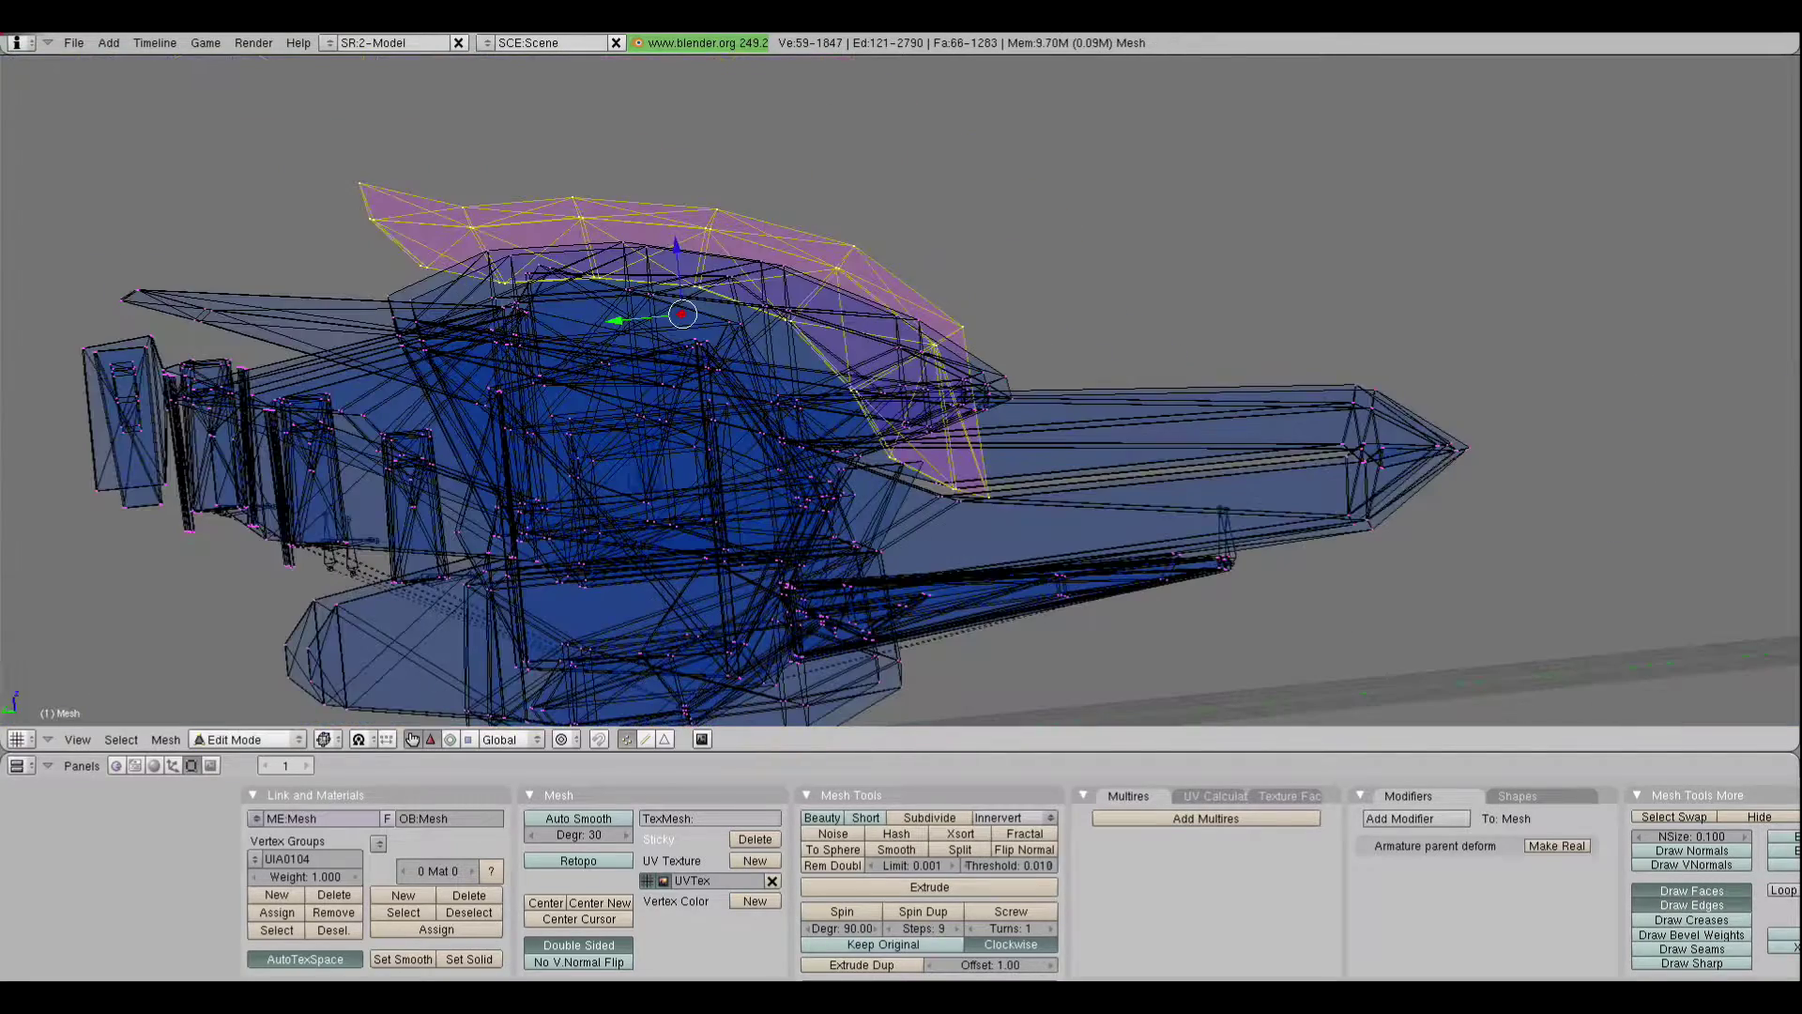
key(g)
key(Escape)
Remove the selected top-shell vertices from the UIA0104 vertex group and create a new vertex group named Test
middle_drag(474, 552, 507, 567)
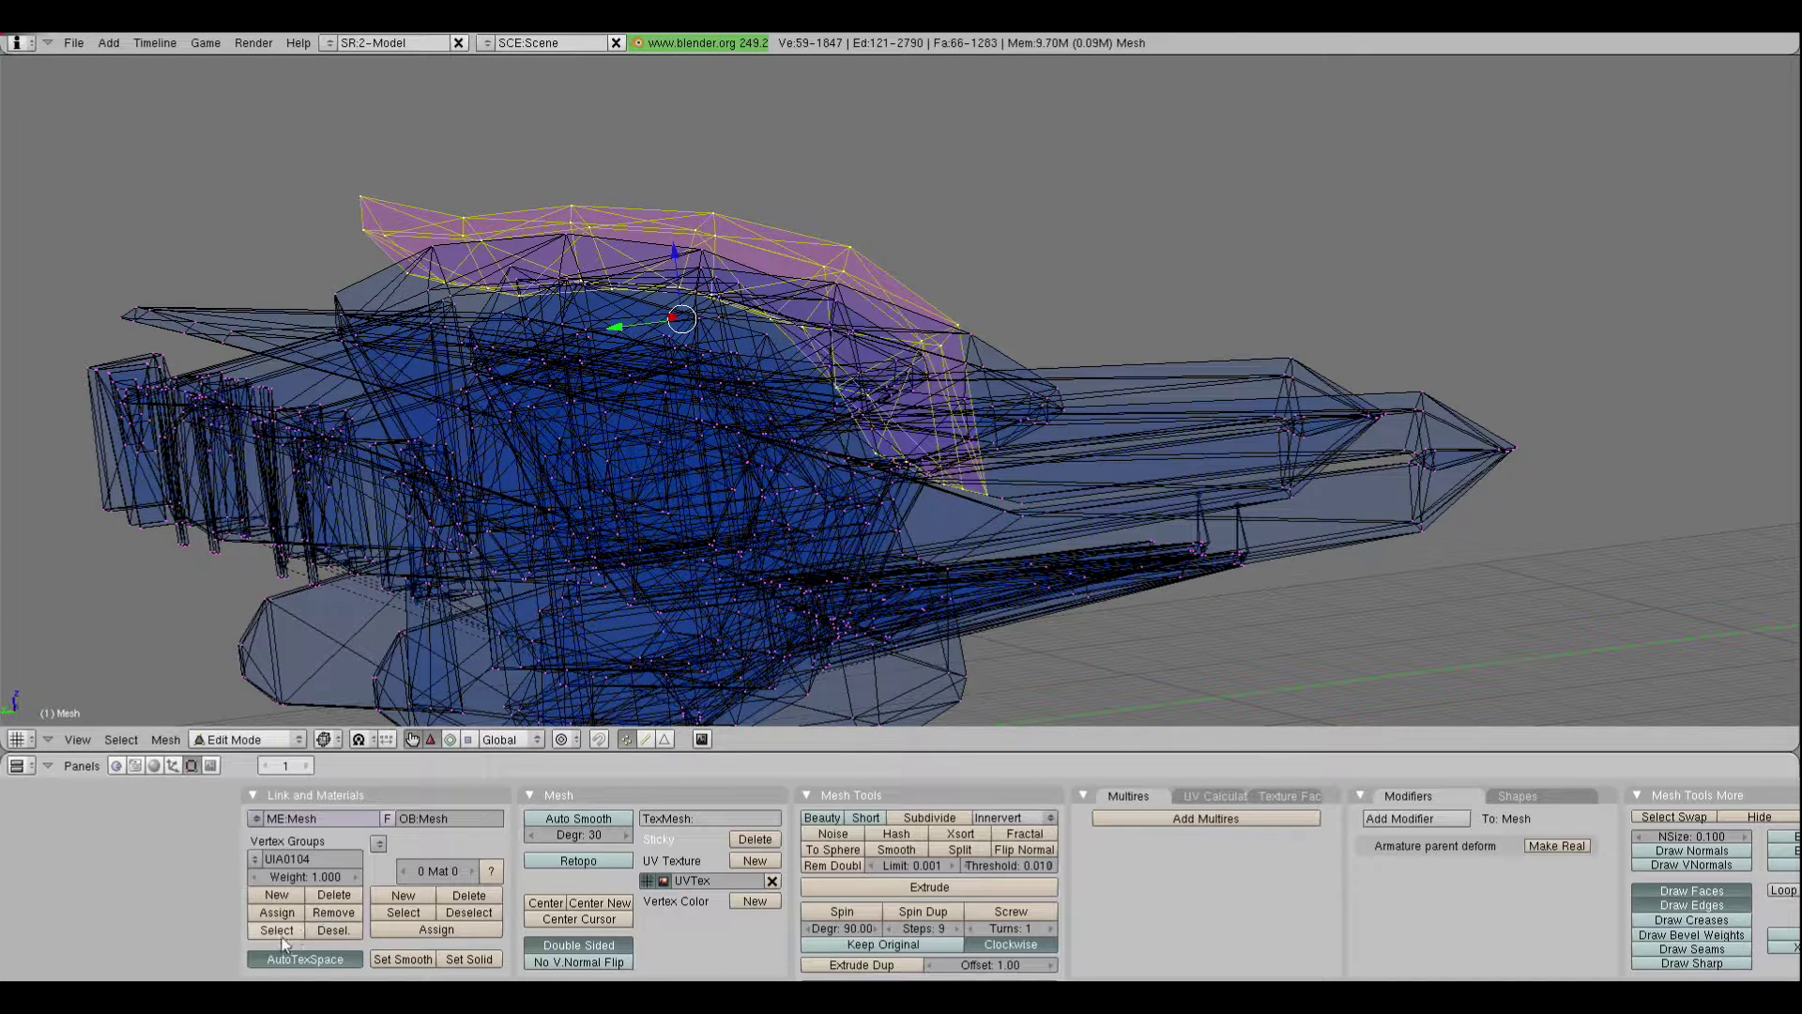
click(334, 914)
click(277, 894)
click(314, 860)
text(Test)
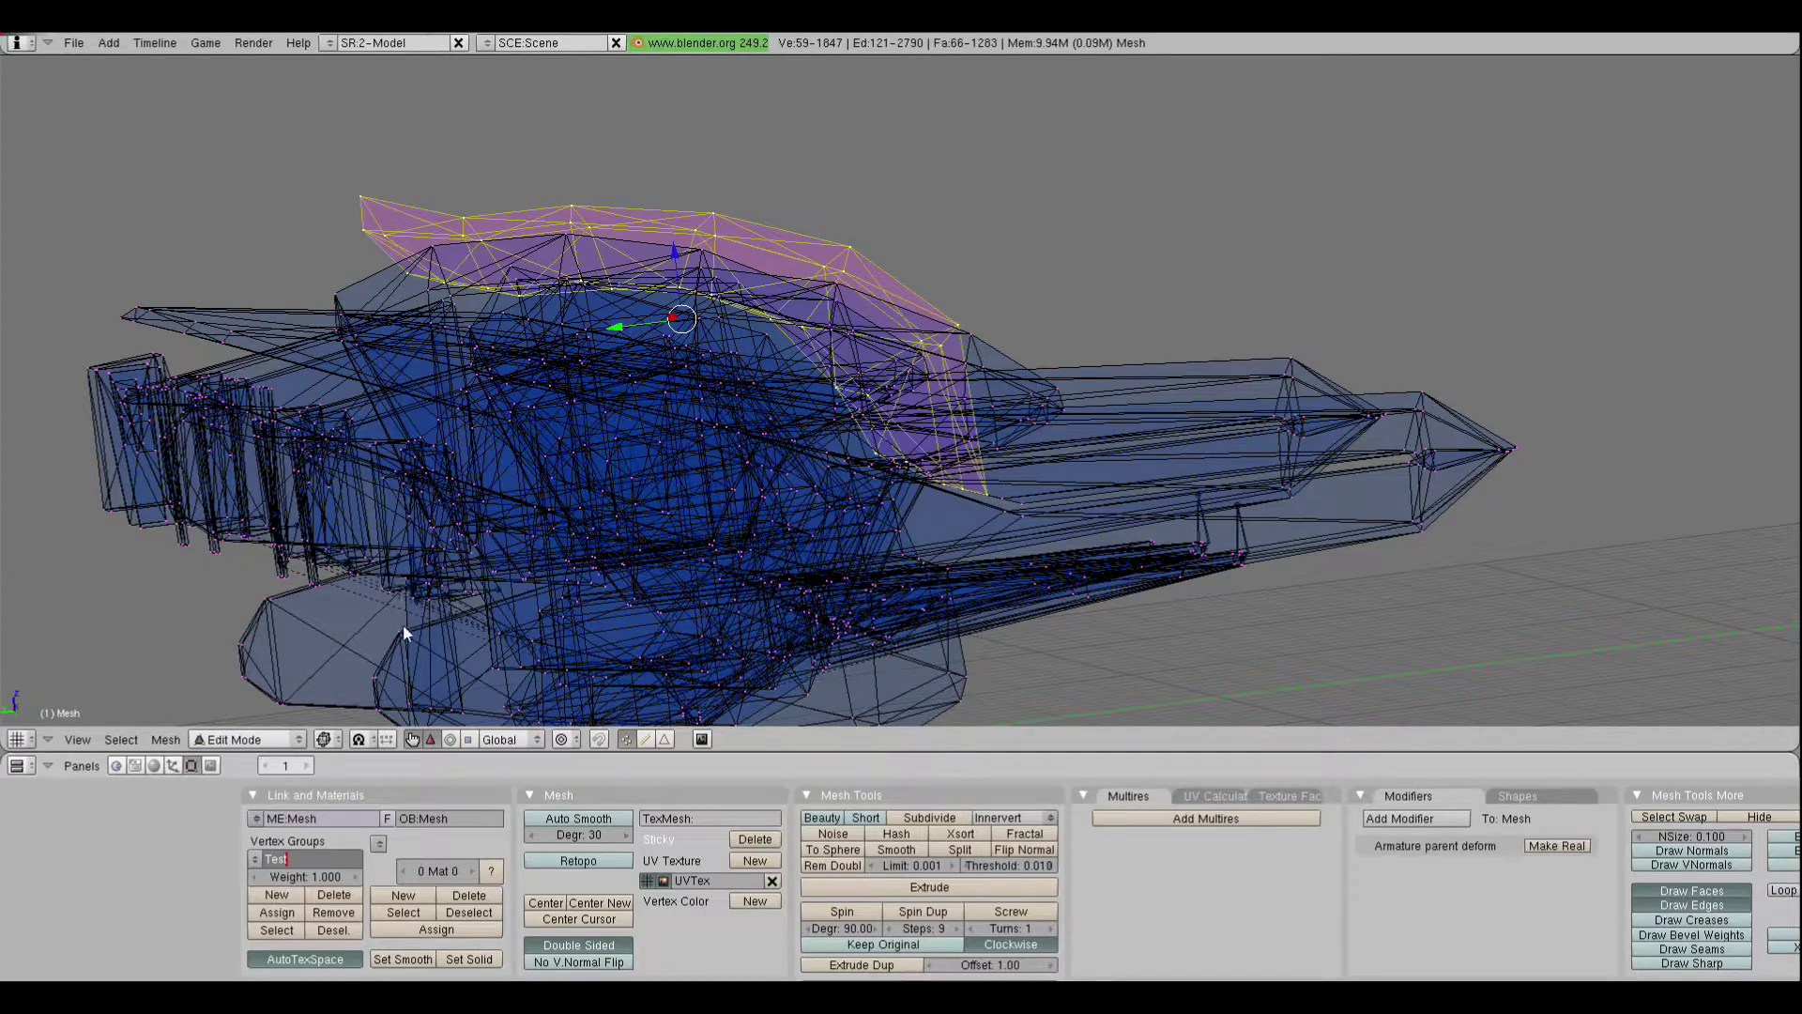
key(Return)
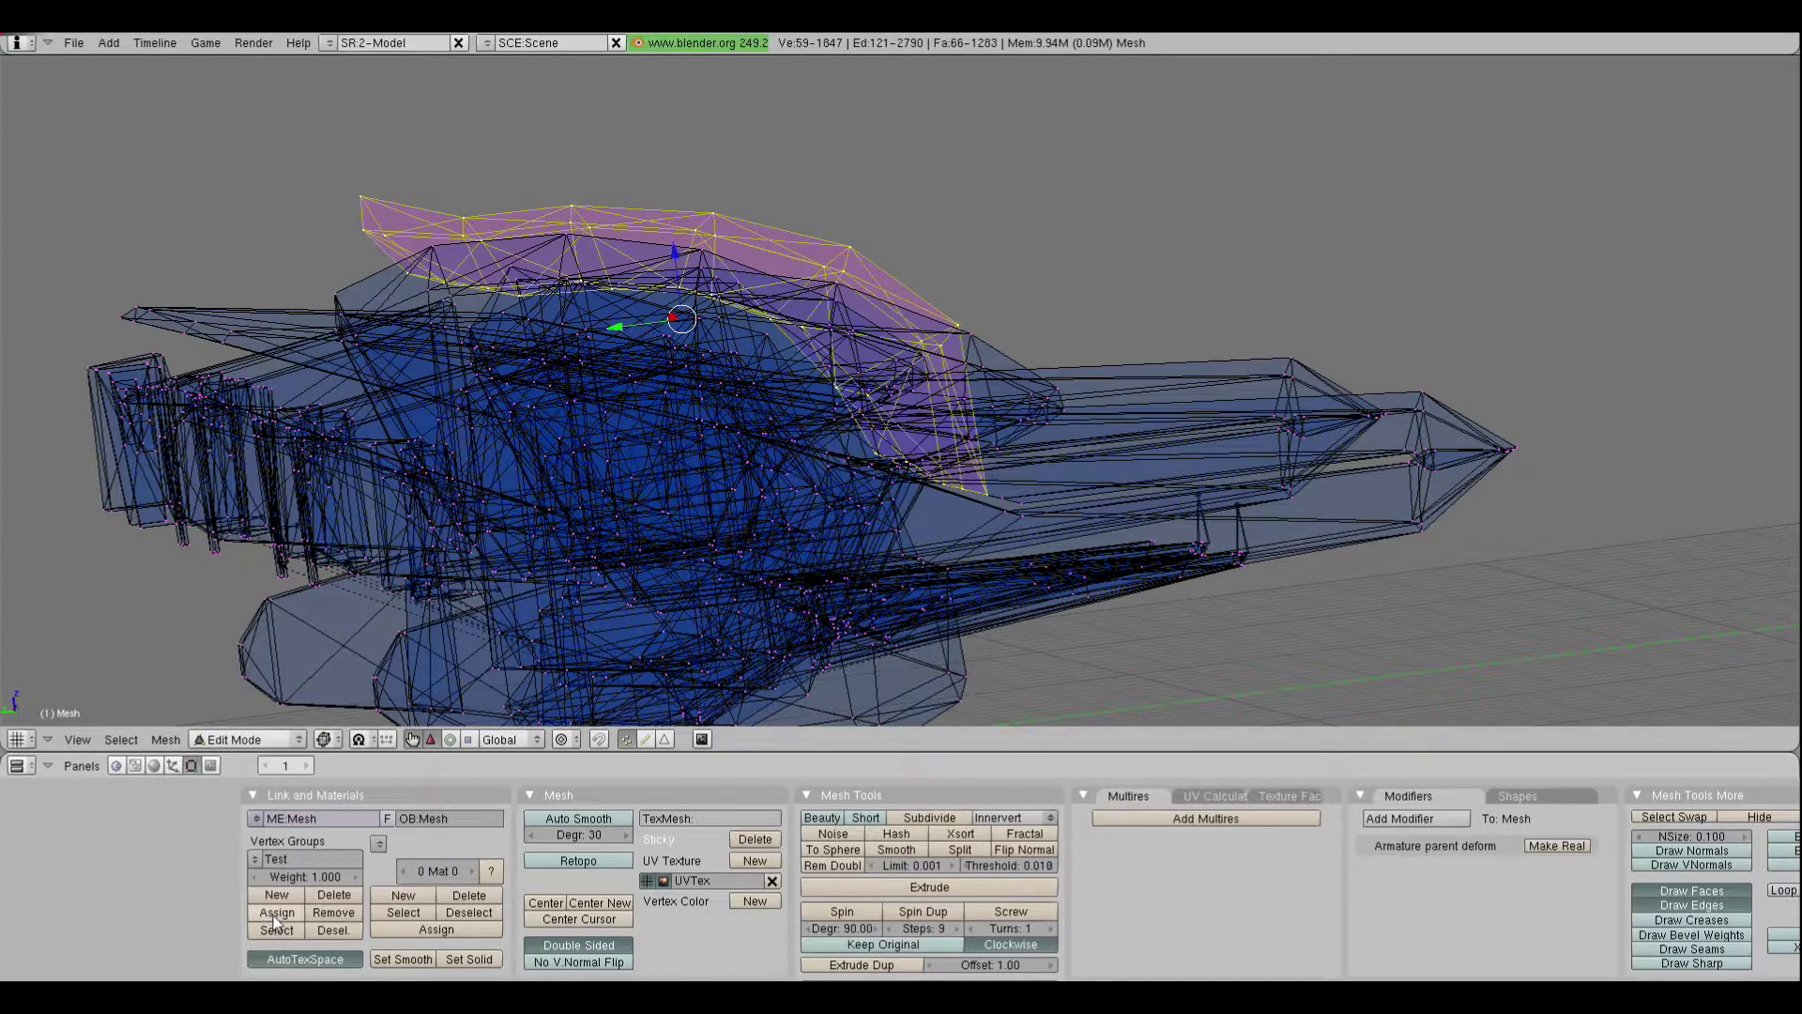
Assign the selected top-shell vertices to the Test group and check it by deselecting and reselecting its members
middle_drag(525, 525, 376, 564)
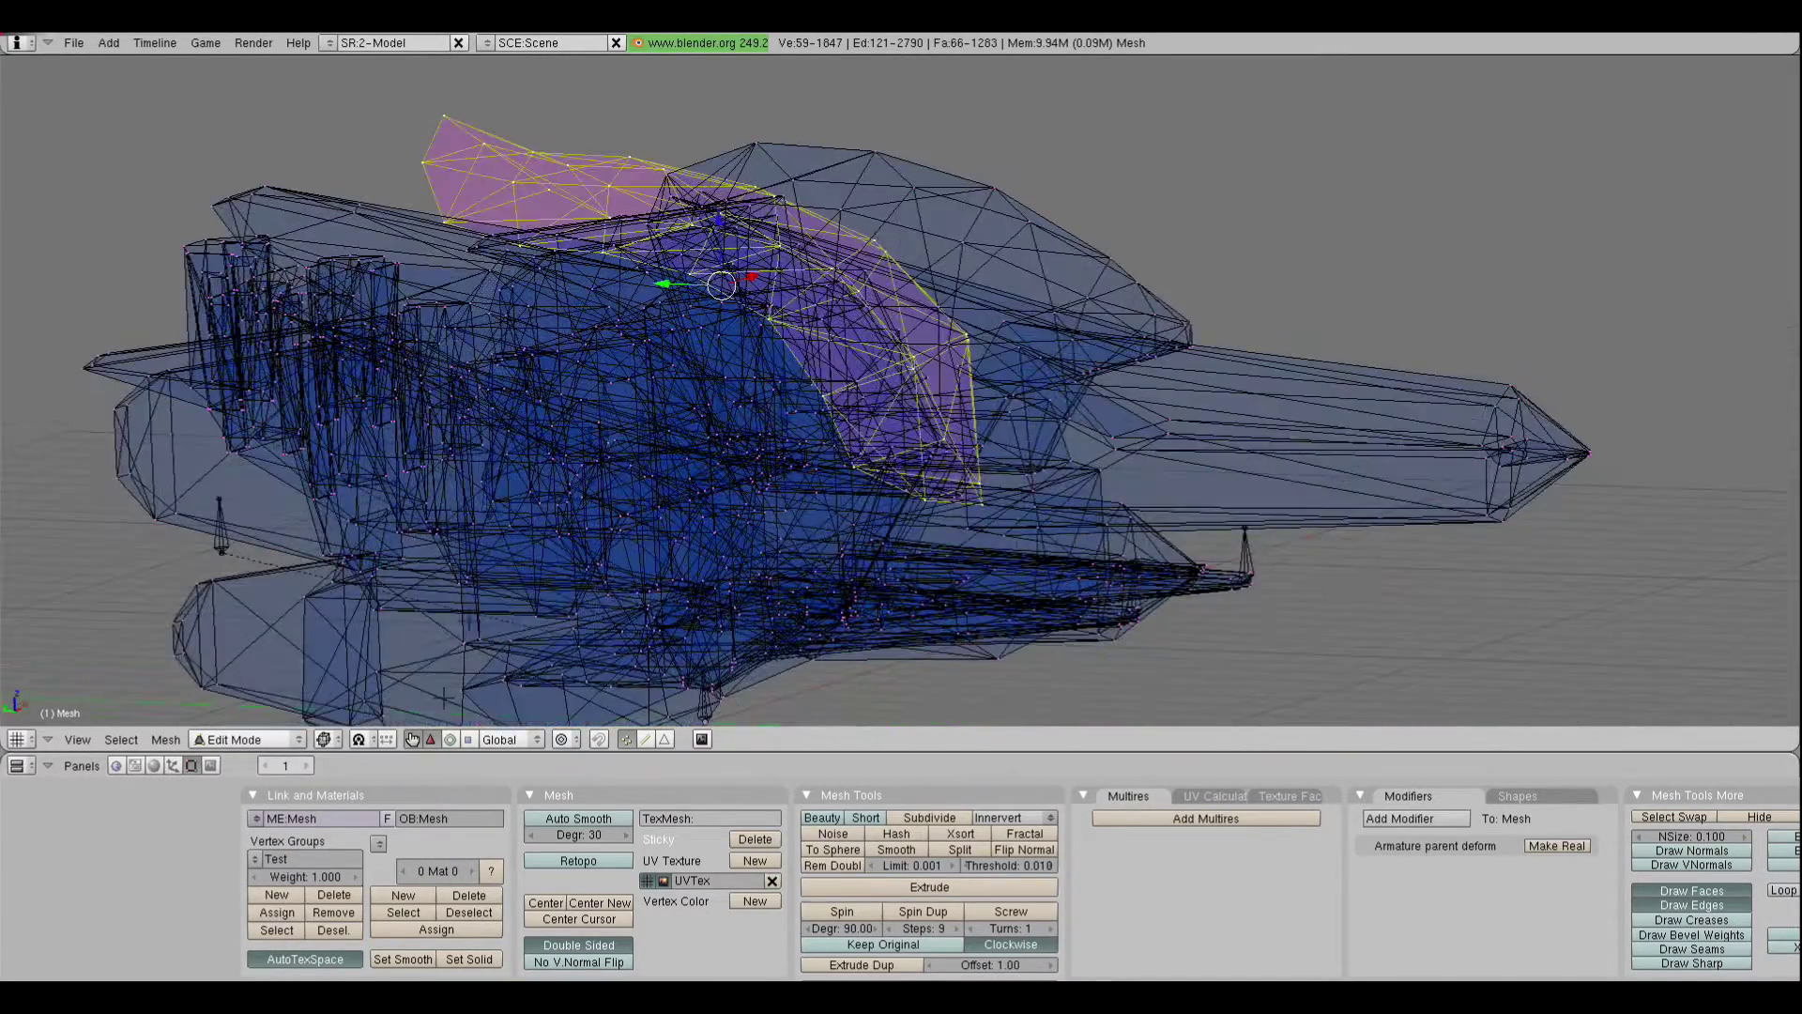
click(332, 930)
click(277, 931)
click(333, 930)
click(276, 930)
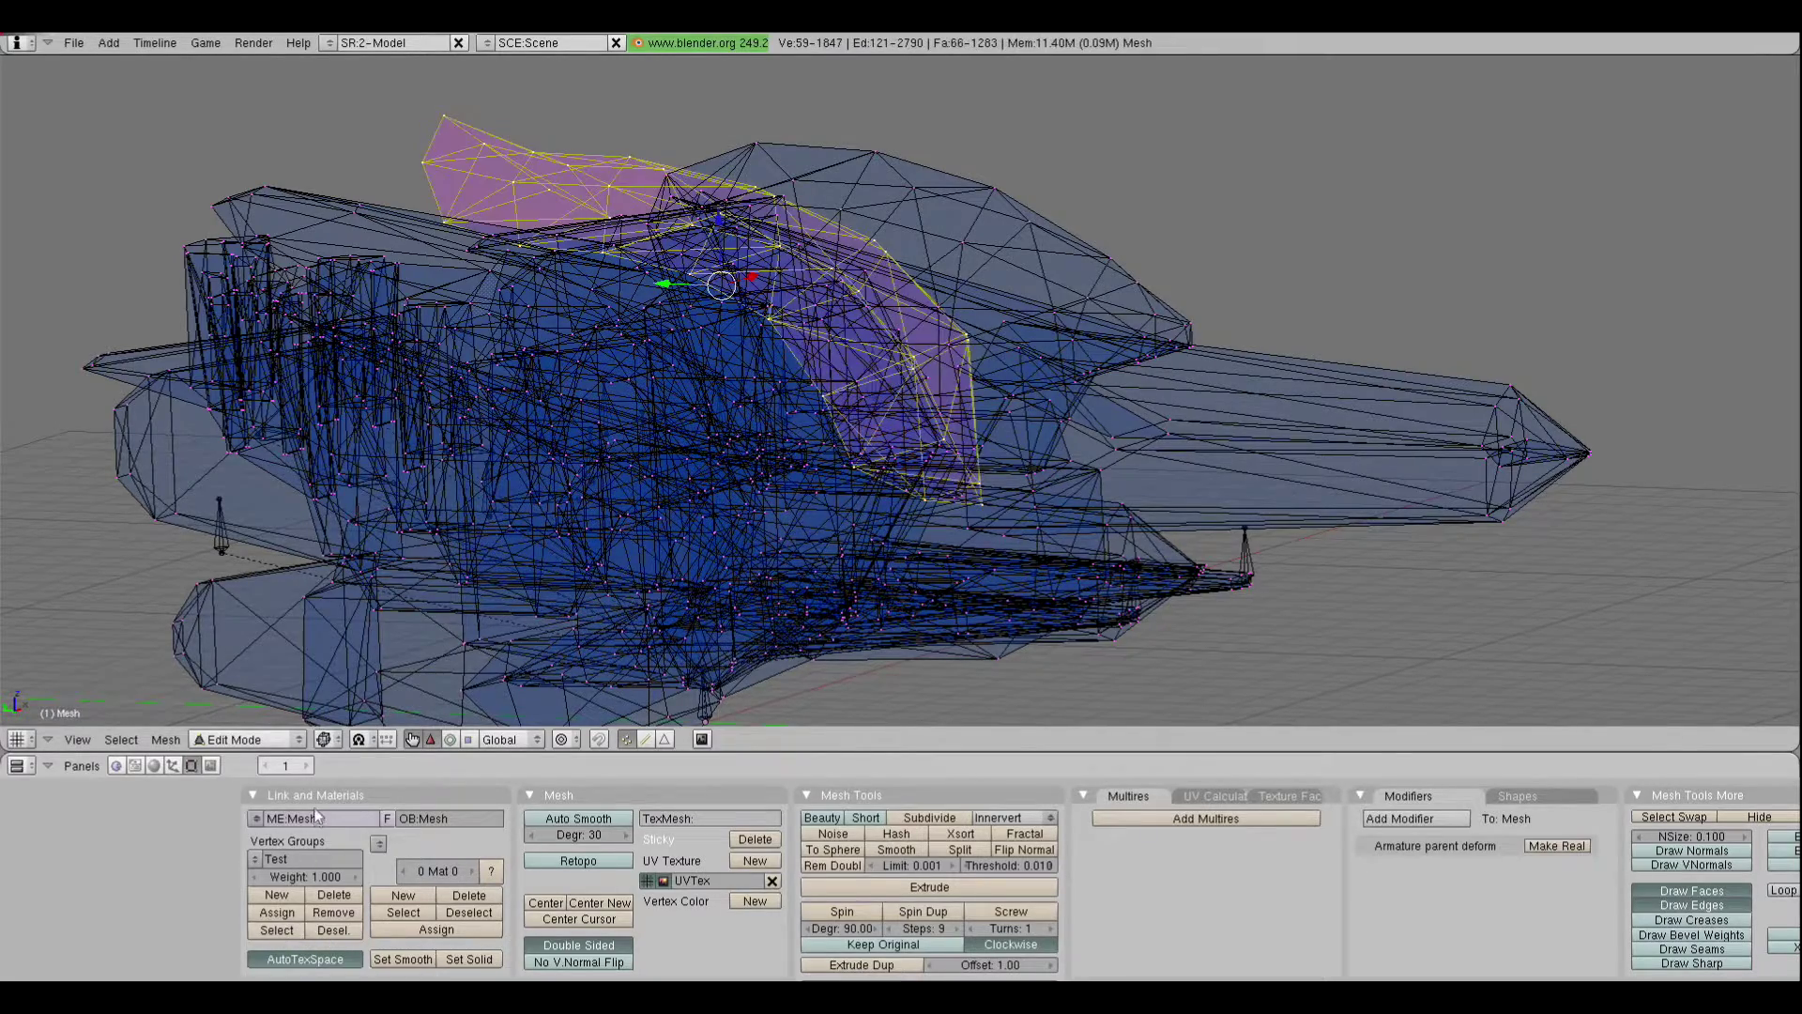
Leave mesh editing and select the unit's armature in Object Mode
middle_drag(324, 610, 249, 601)
click(254, 740)
click(265, 694)
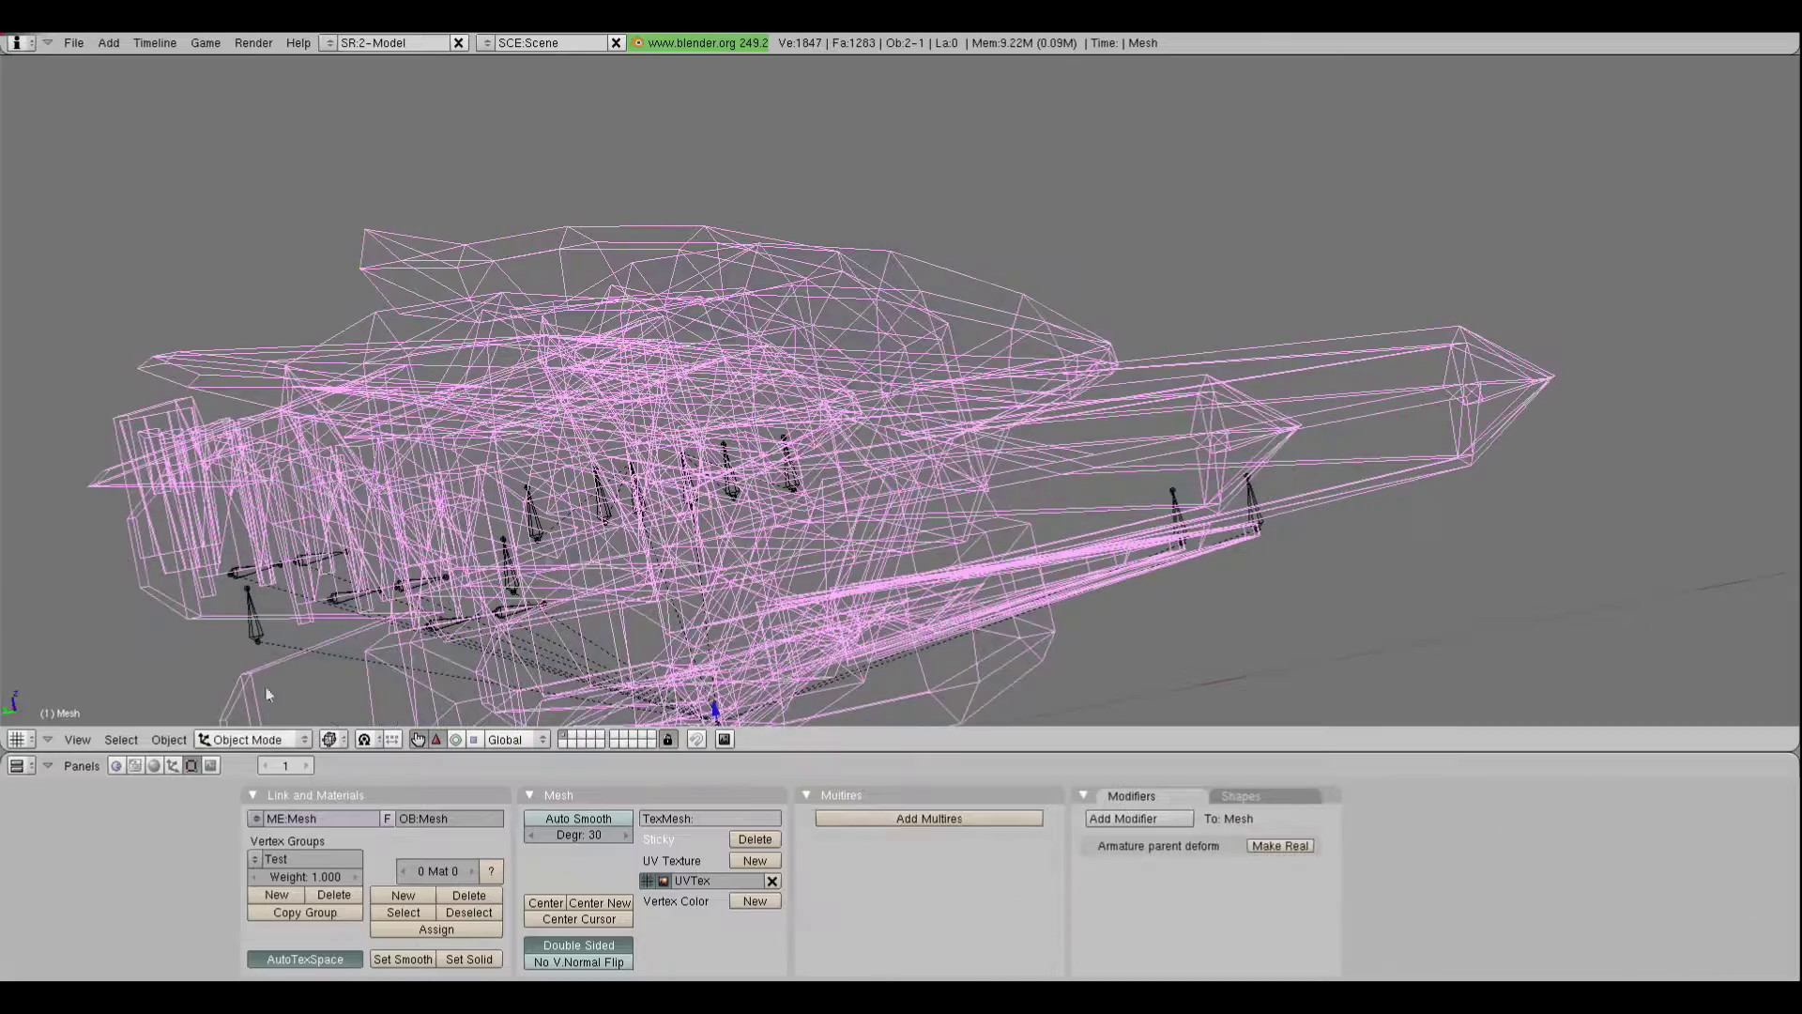
middle_drag(631, 531, 646, 594)
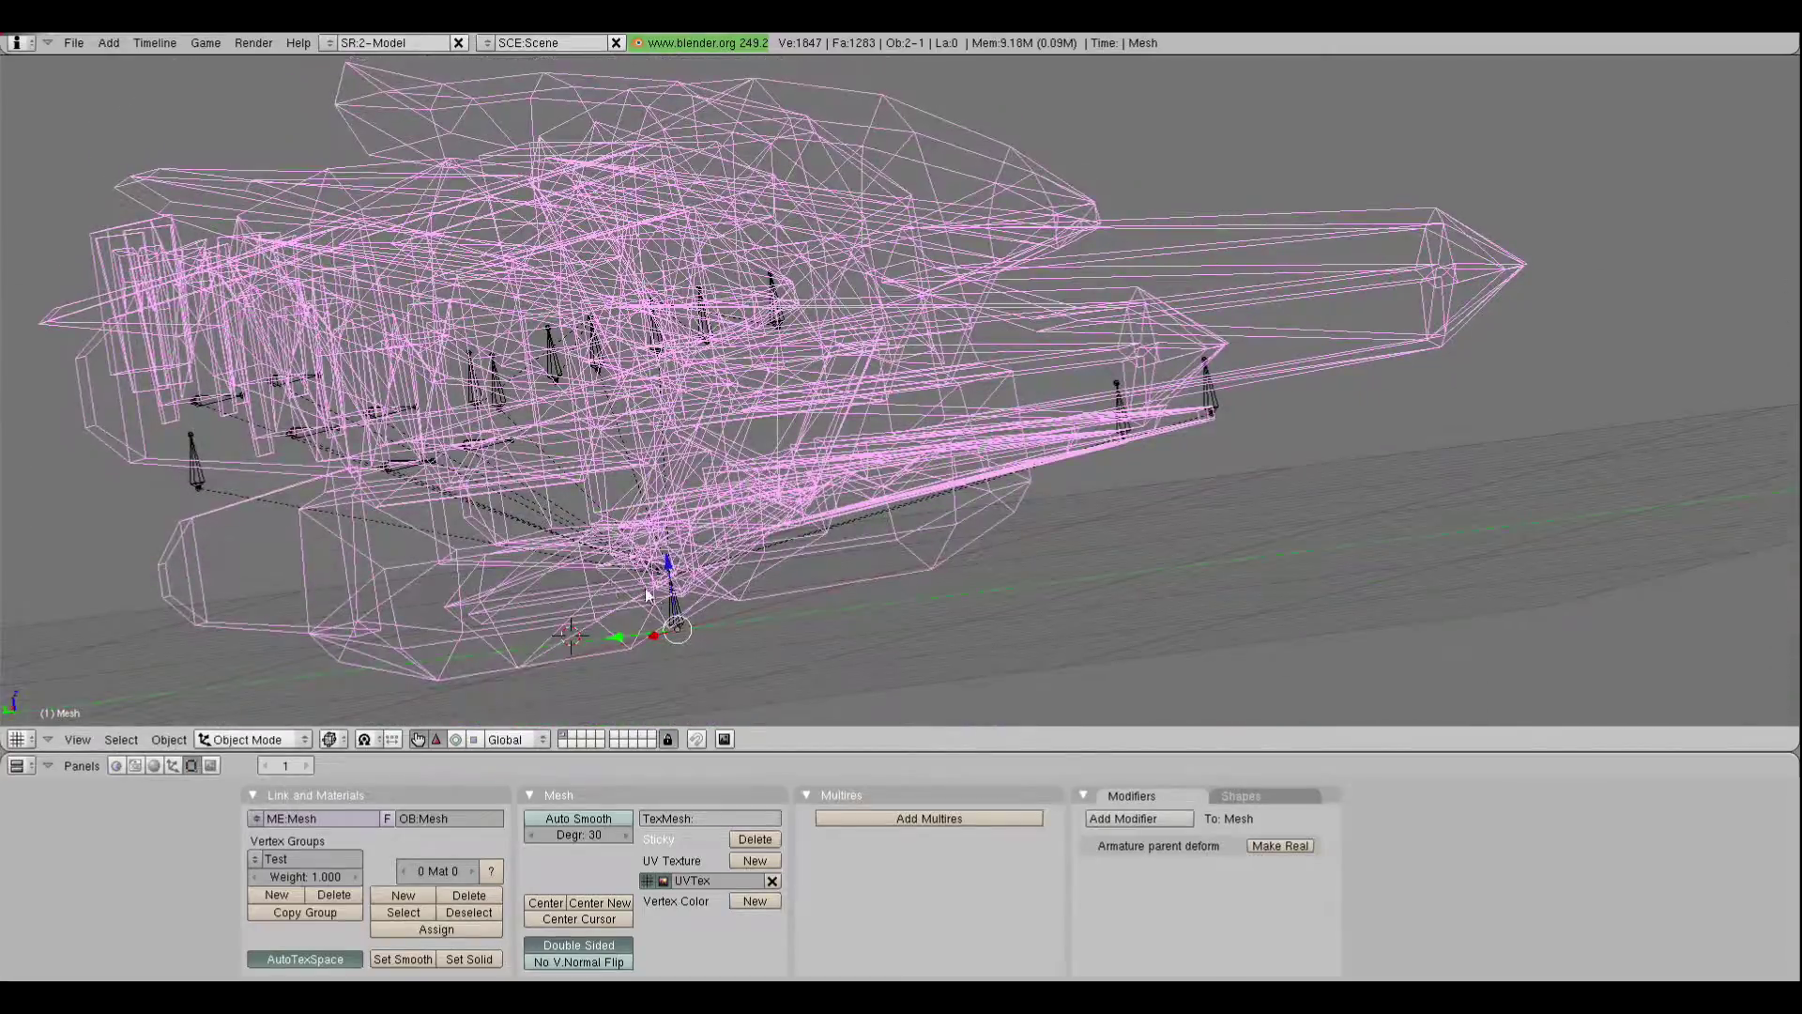
right_click(204, 475)
Add a bone inside the top shell in the armature's Edit Mode and name it Test
middle_drag(305, 655, 845, 394)
key(Tab)
click(744, 835)
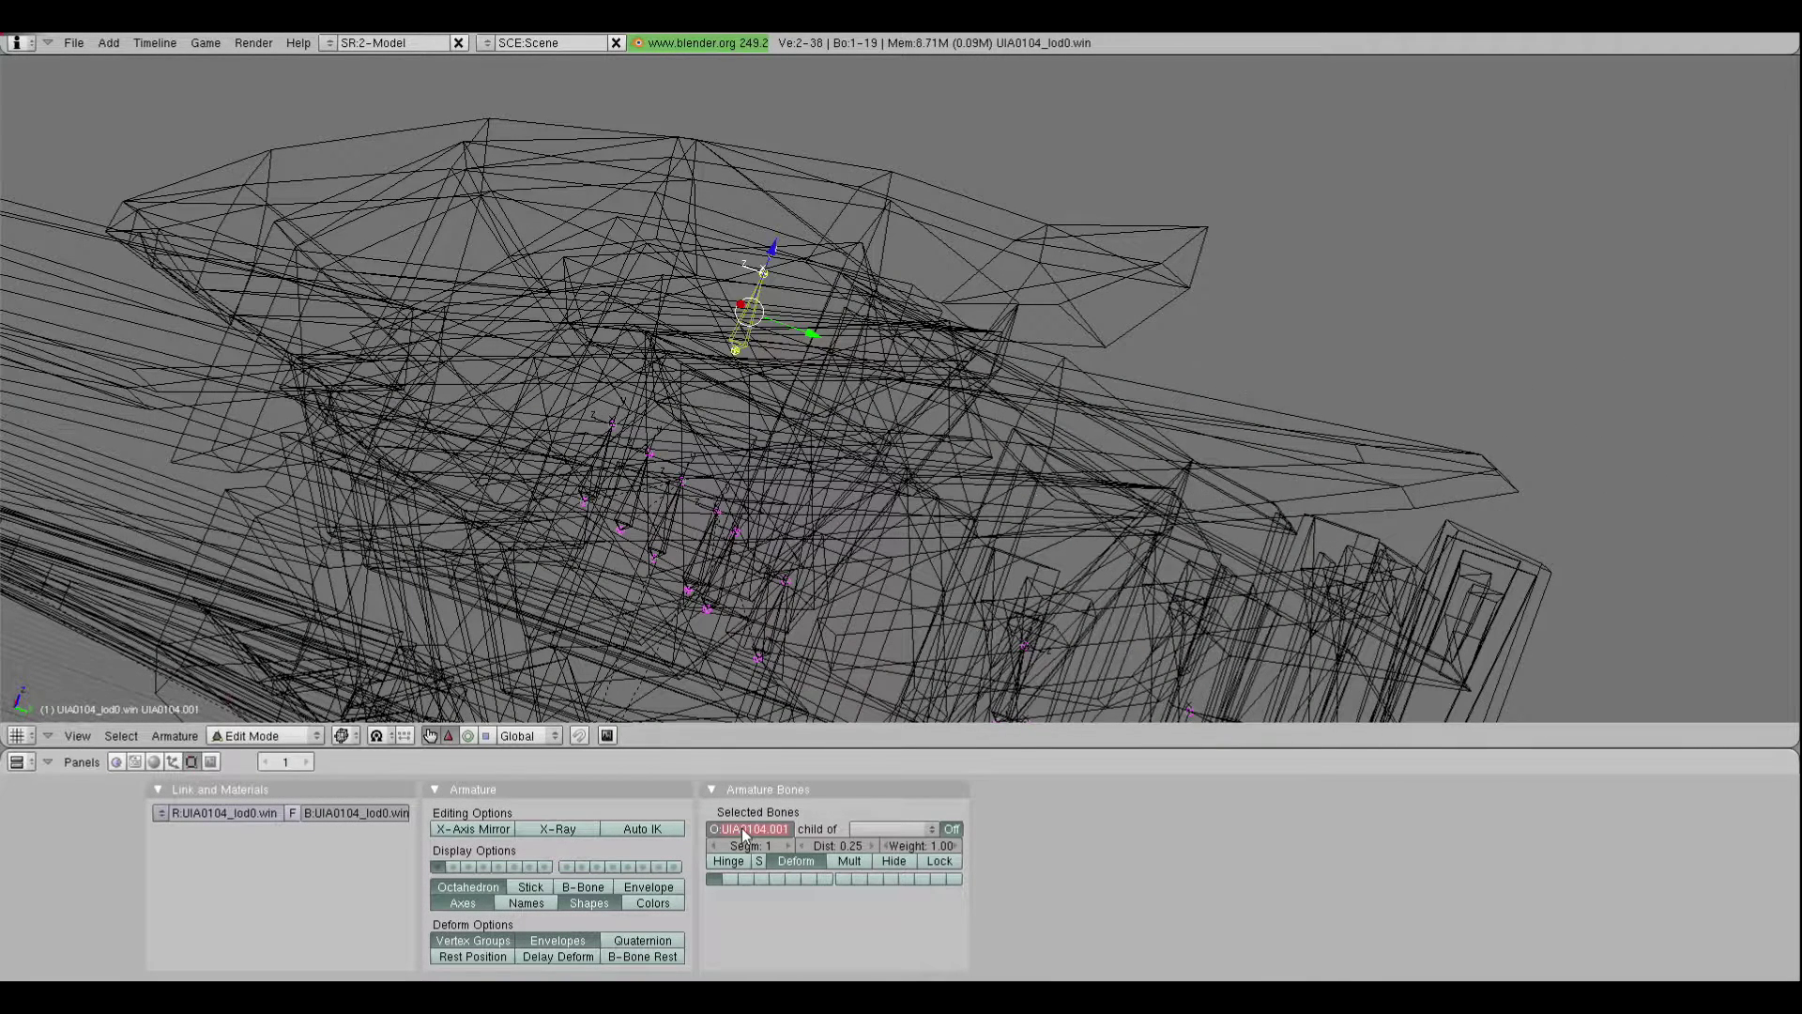
text(Test)
key(Return)
Put the armature in Pose Mode and try moving the Test bone to check its influence on the top shell
key(Tab)
click(263, 735)
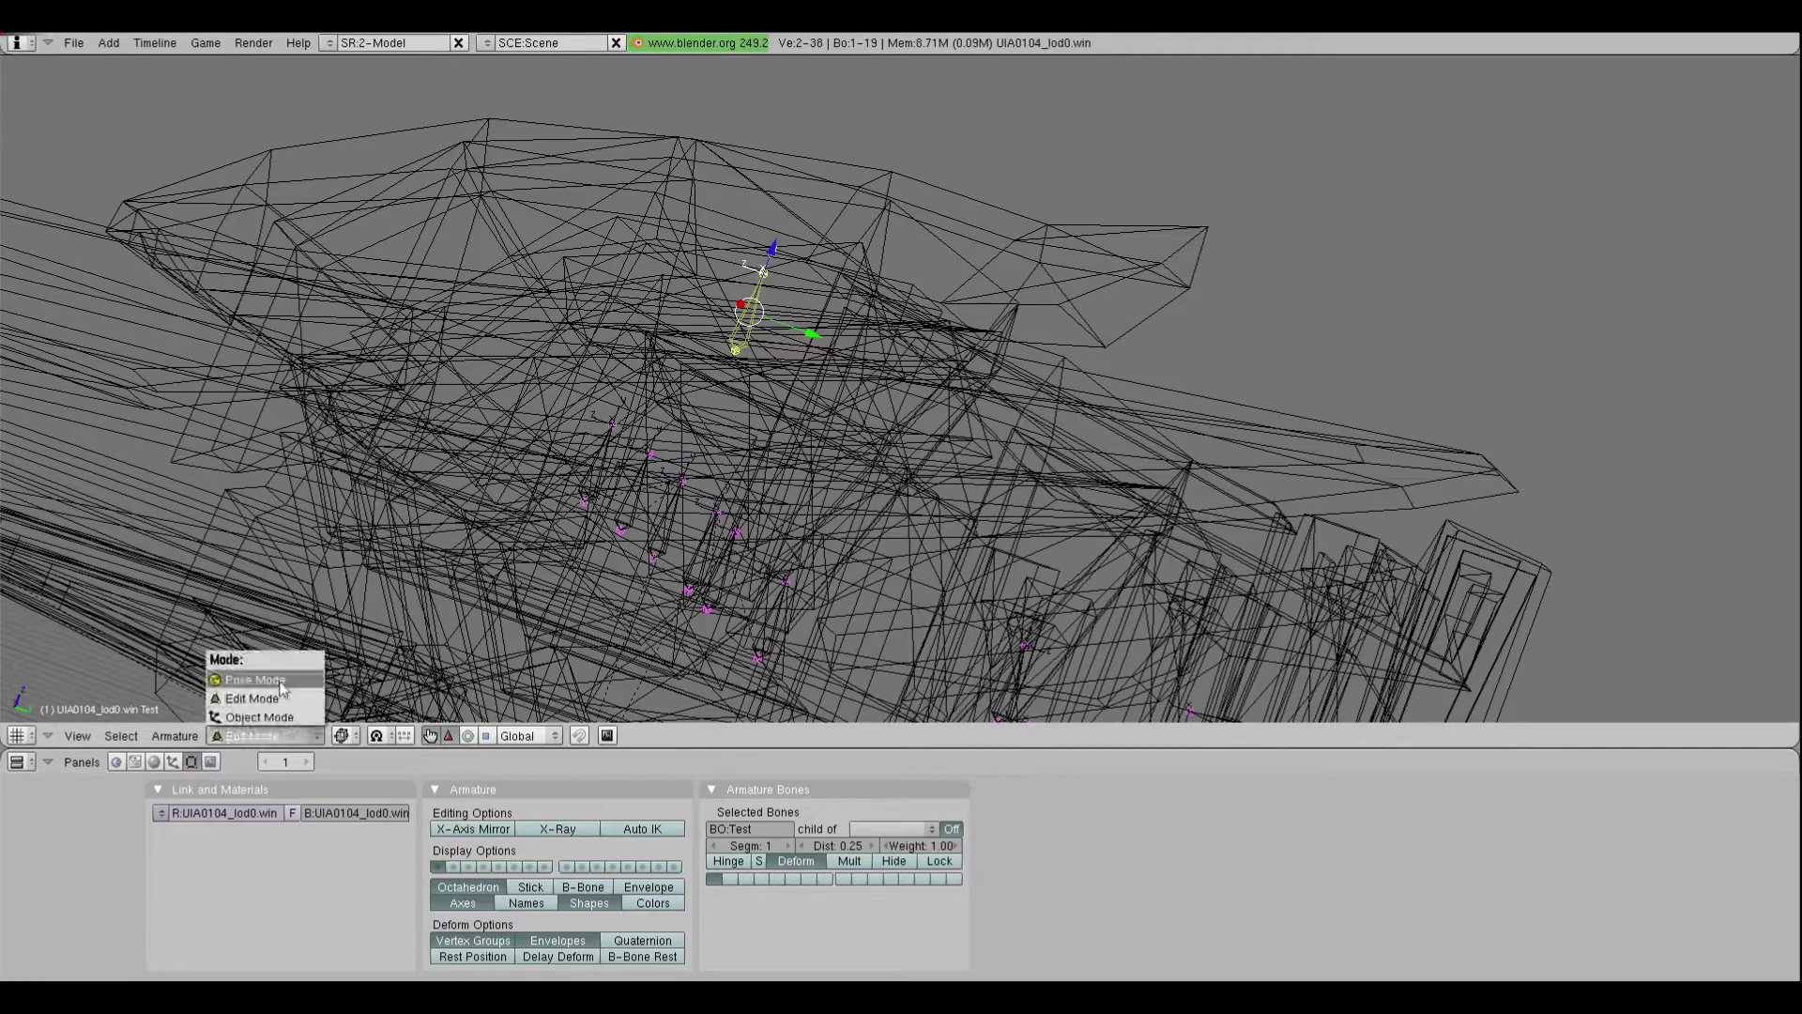
click(263, 695)
key(g)
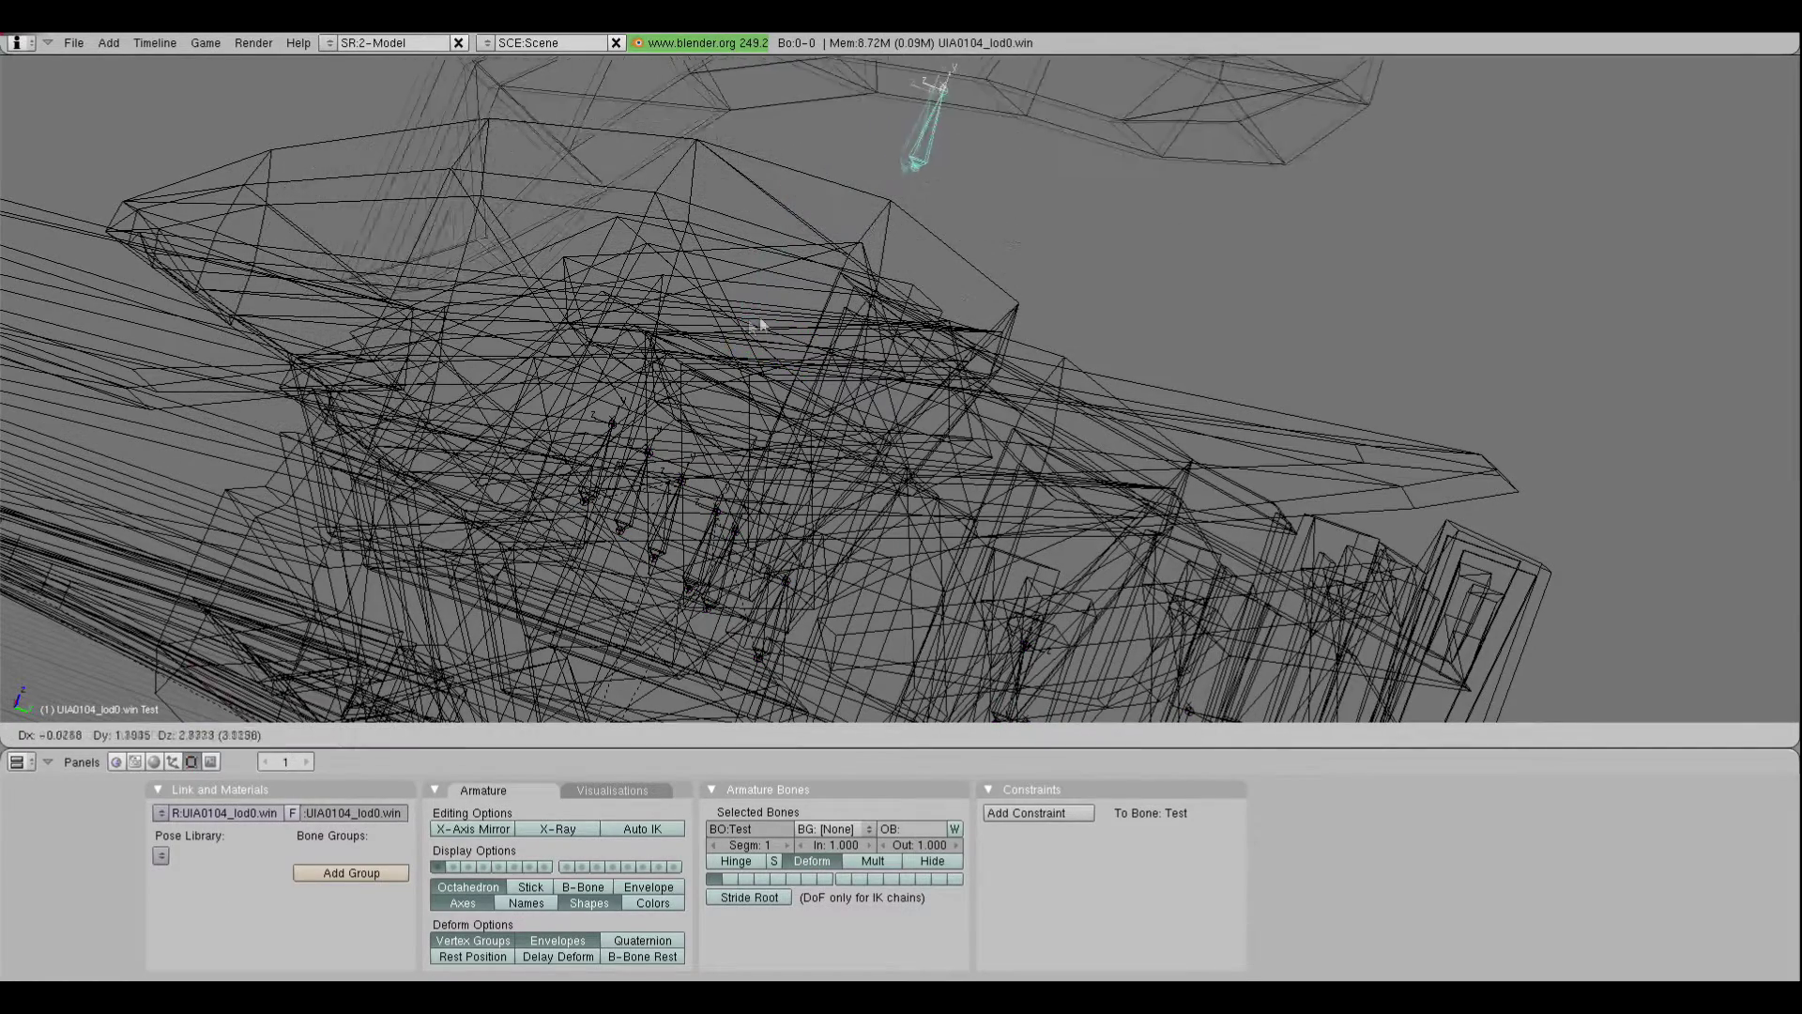
right_click(821, 298)
key(z)
middle_drag(559, 423, 815, 503)
scroll(654, 458, down, 3)
key(g)
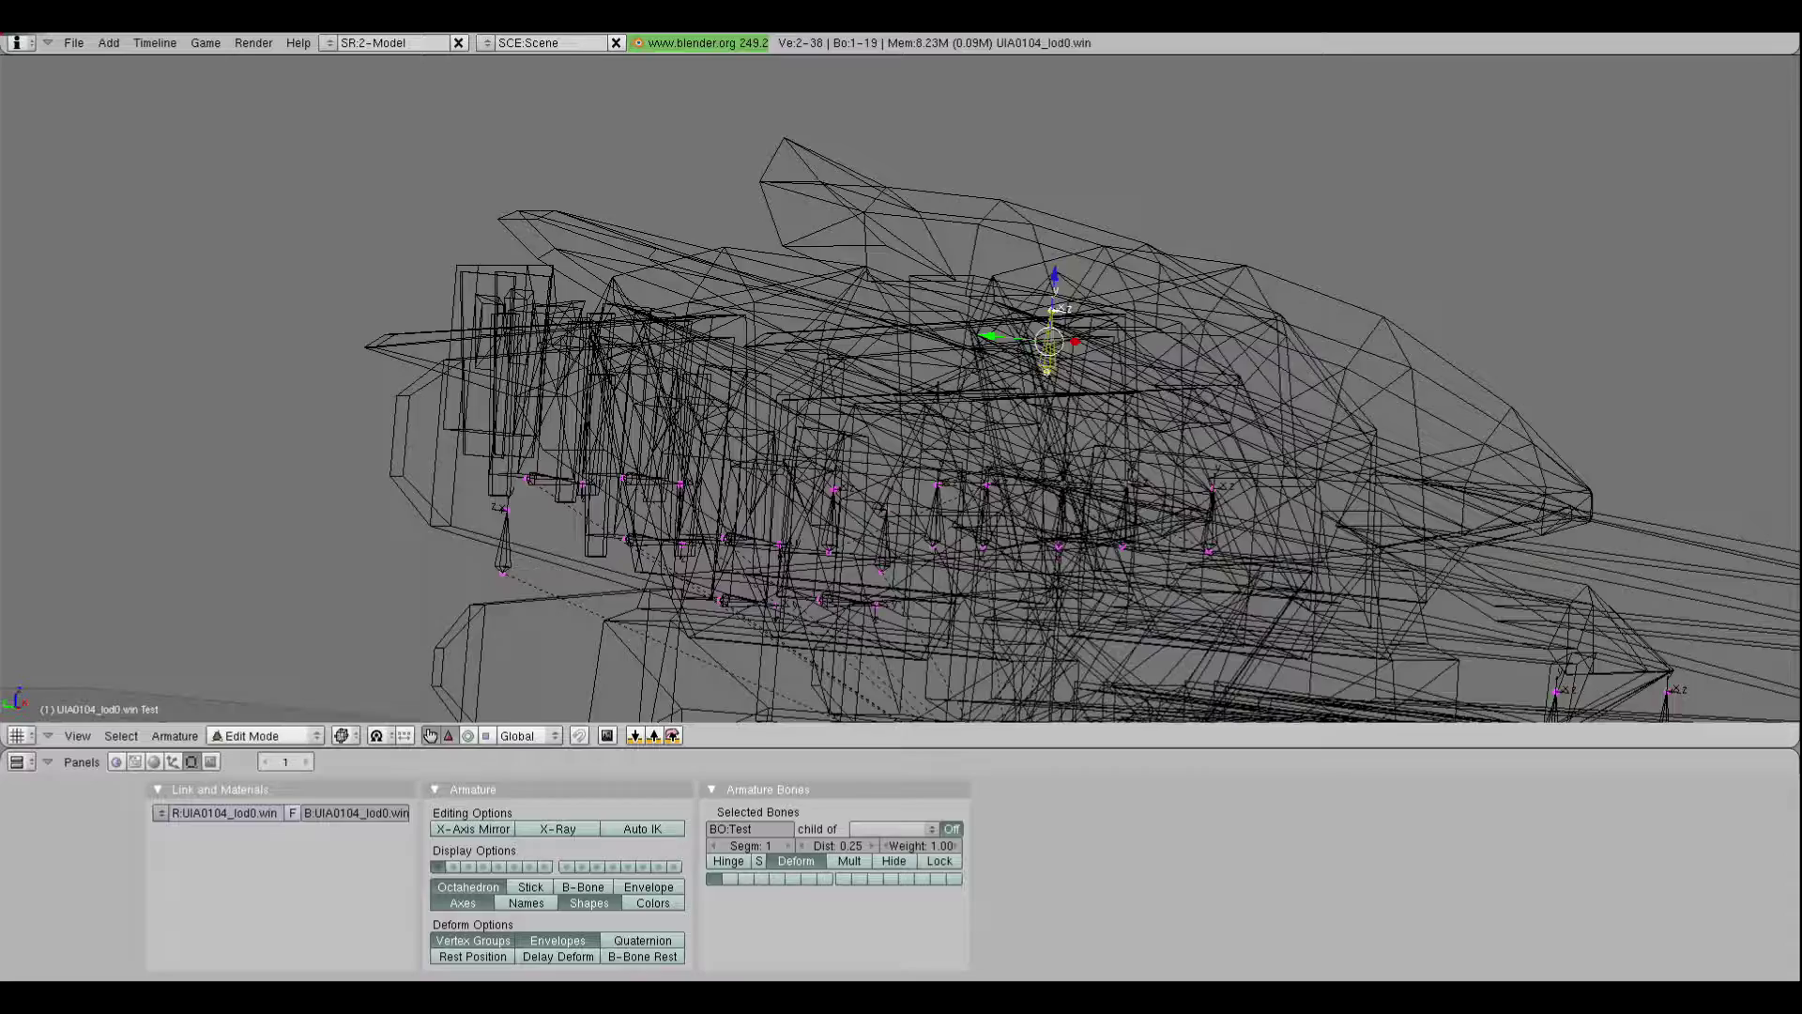
Inspect the Test bone's placement in armature Edit Mode, and return to Pose Mode with the UIA0104 root bone selected
mouse_move(938, 392)
middle_down()
mouse_move(981, 414)
mouse_move(1040, 405)
mouse_move(1014, 389)
mouse_move(1099, 397)
middle_up()
mouse_move(933, 339)
middle_down()
mouse_move(1025, 395)
mouse_move(953, 386)
mouse_move(988, 434)
mouse_move(958, 404)
mouse_move(1080, 375)
mouse_move(977, 423)
middle_up()
middle_drag(807, 385, 751, 338)
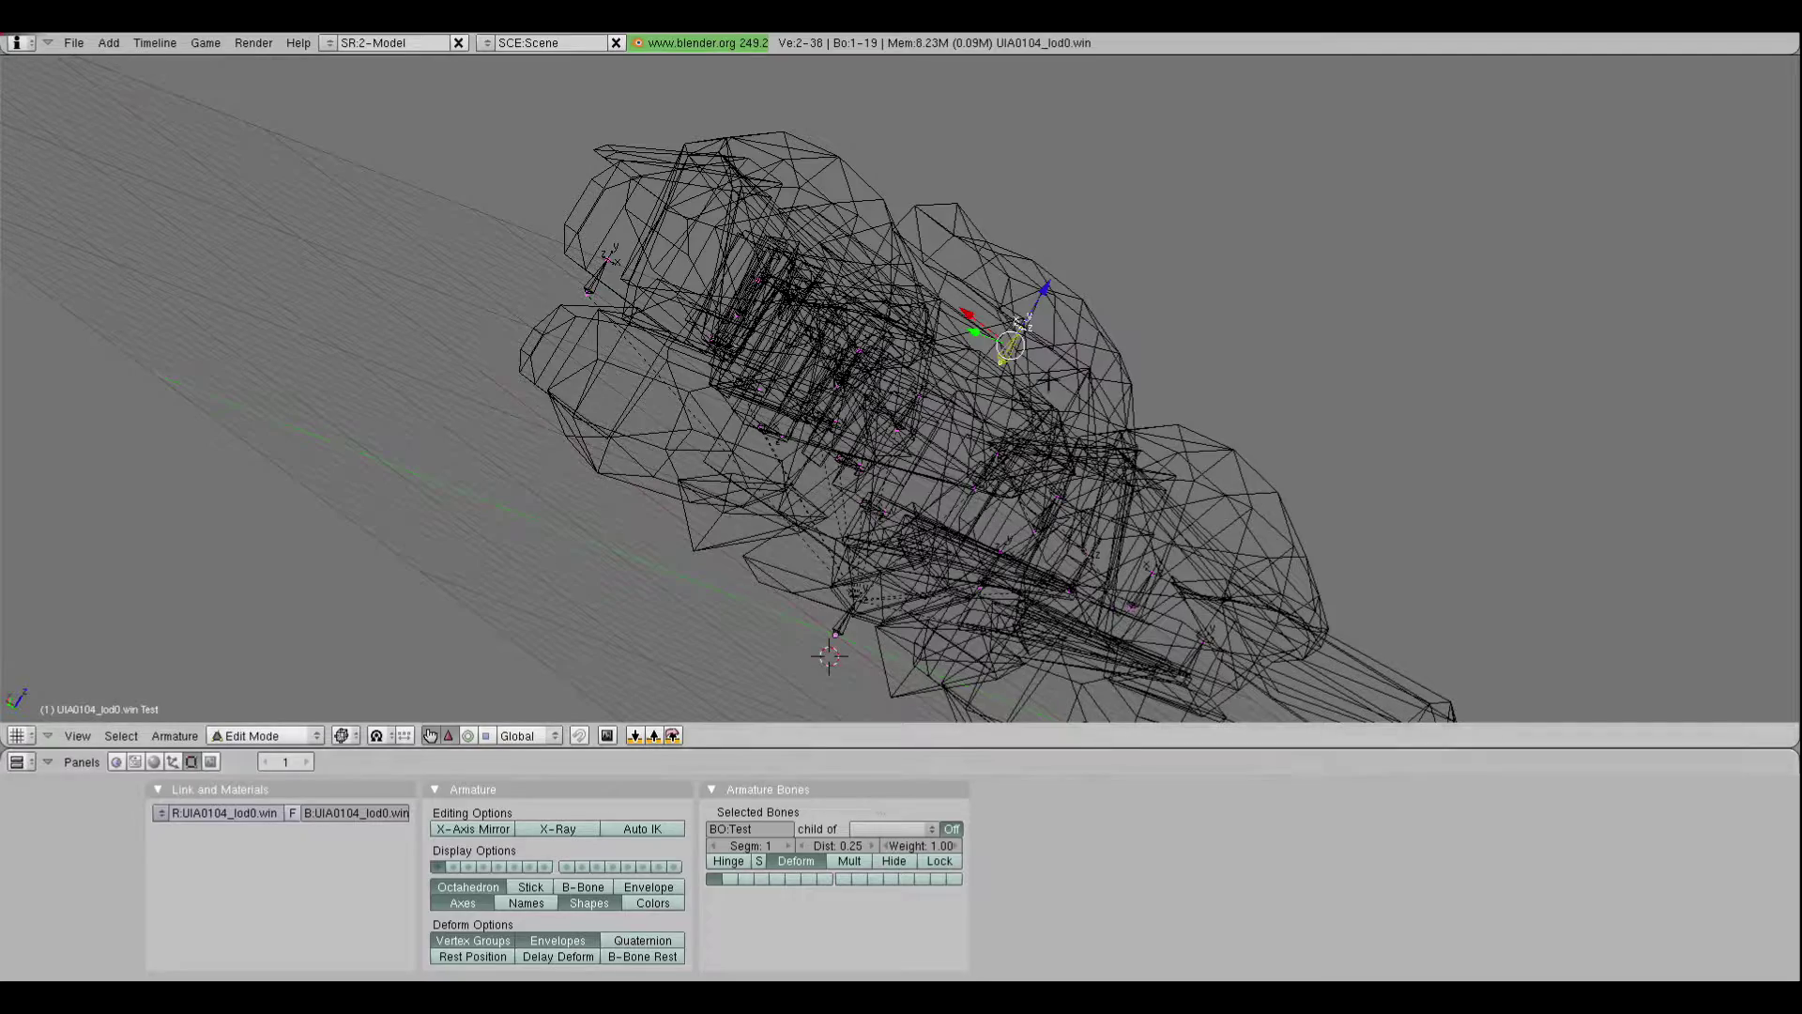
middle_drag(1051, 488, 905, 459)
key(ctrl+Tab)
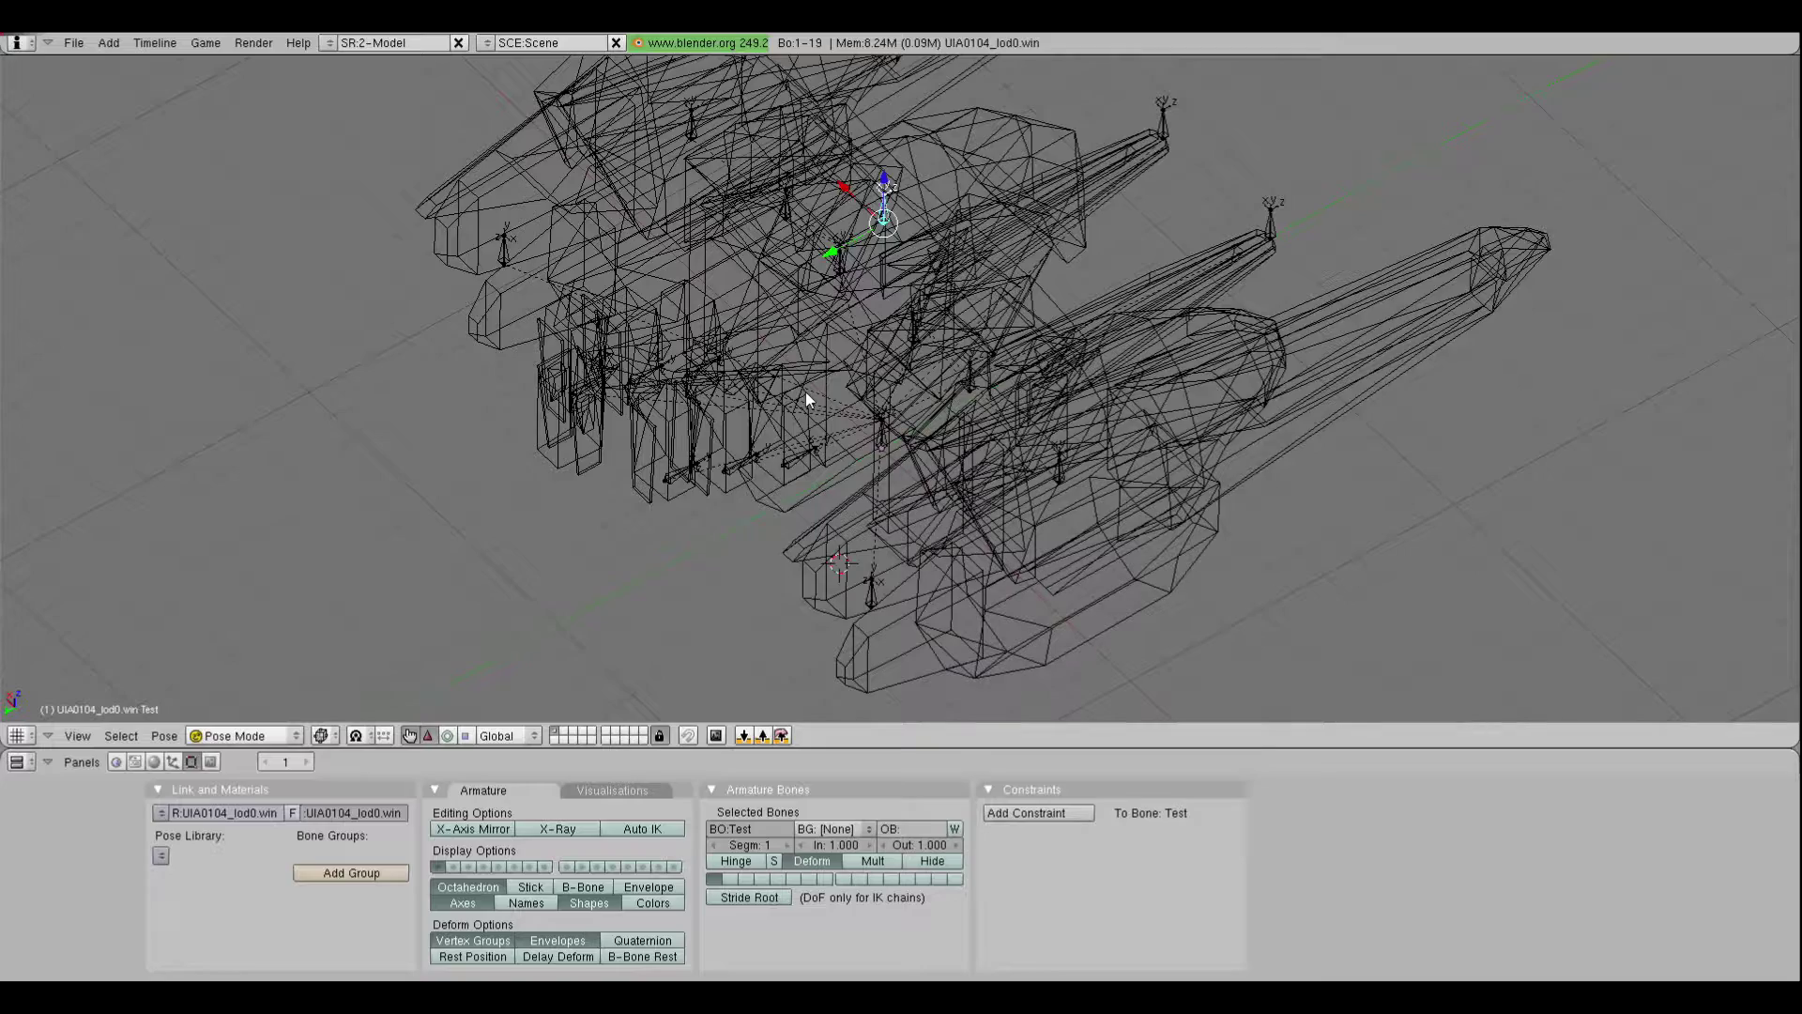
middle_drag(805, 394, 832, 337)
middle_drag(1107, 385, 1035, 346)
scroll(1091, 418, up, 2)
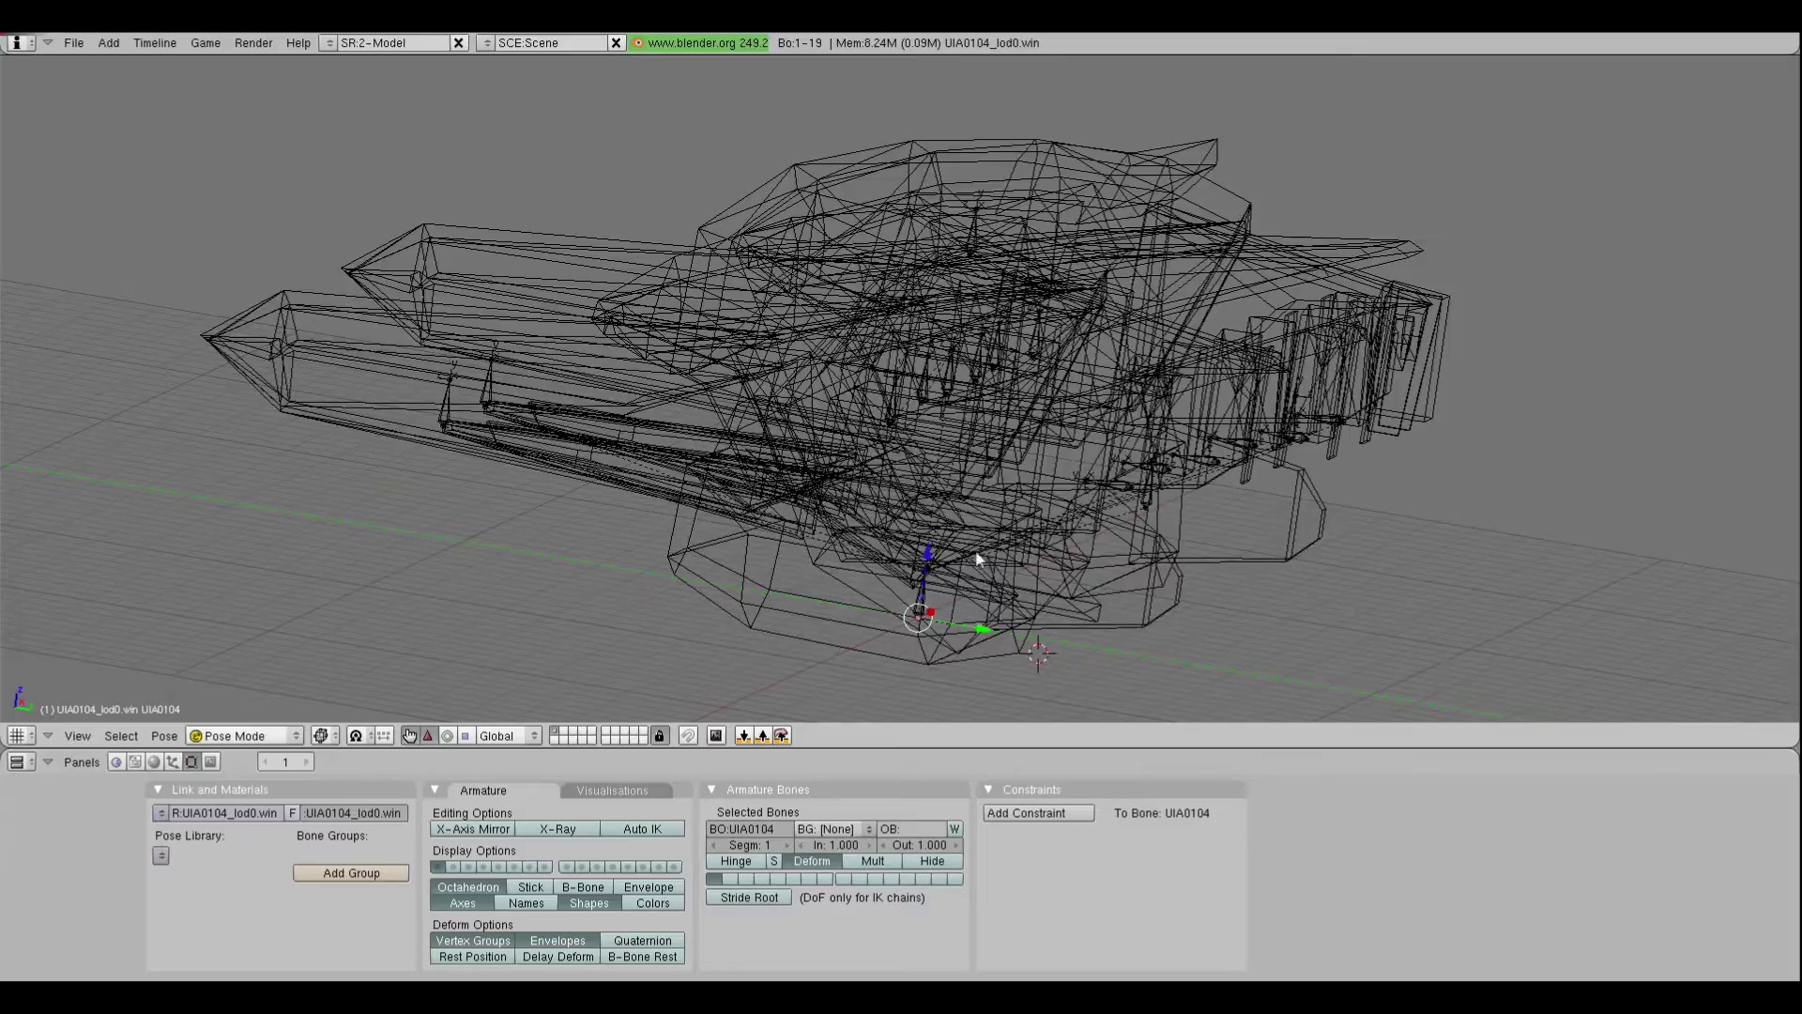
Select the Turret01 bone at the base of the armature and put the armature back in Pose Mode
middle_drag(976, 560, 942, 479)
scroll(941, 479, up, 2)
shift+middle_drag(1002, 560, 804, 472)
right_click(854, 586)
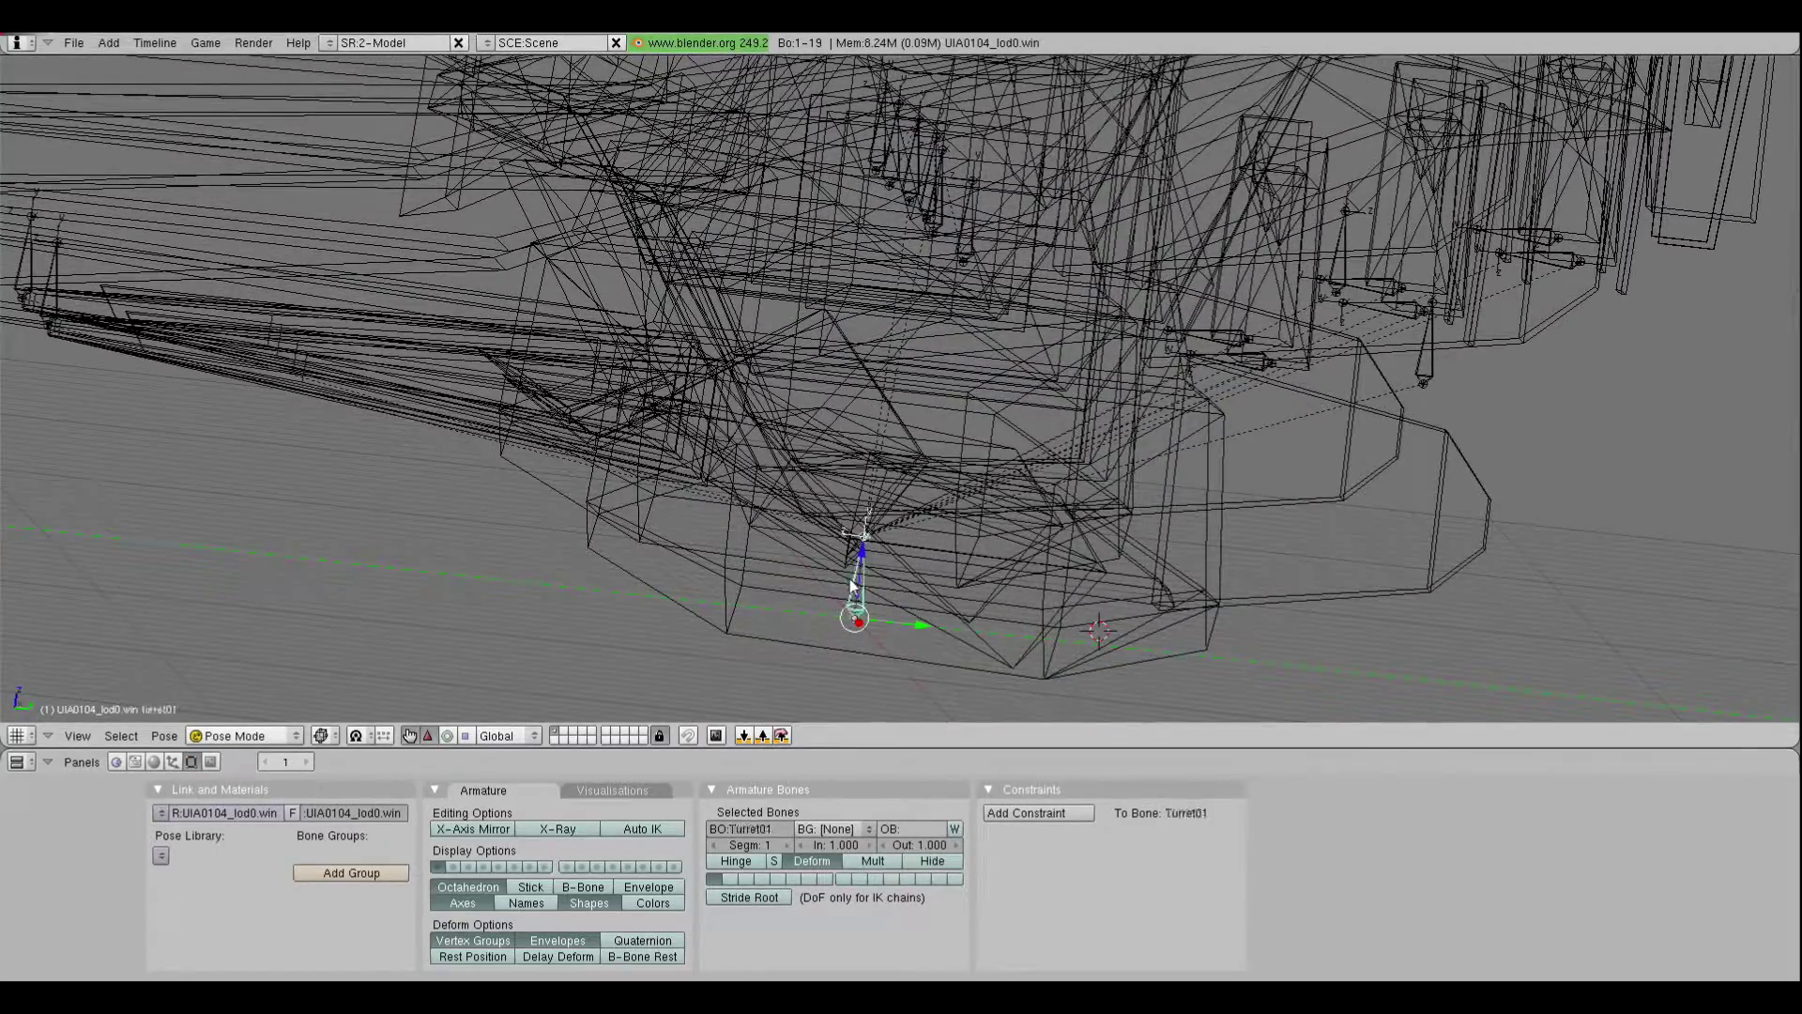
scroll(879, 561, down, 2)
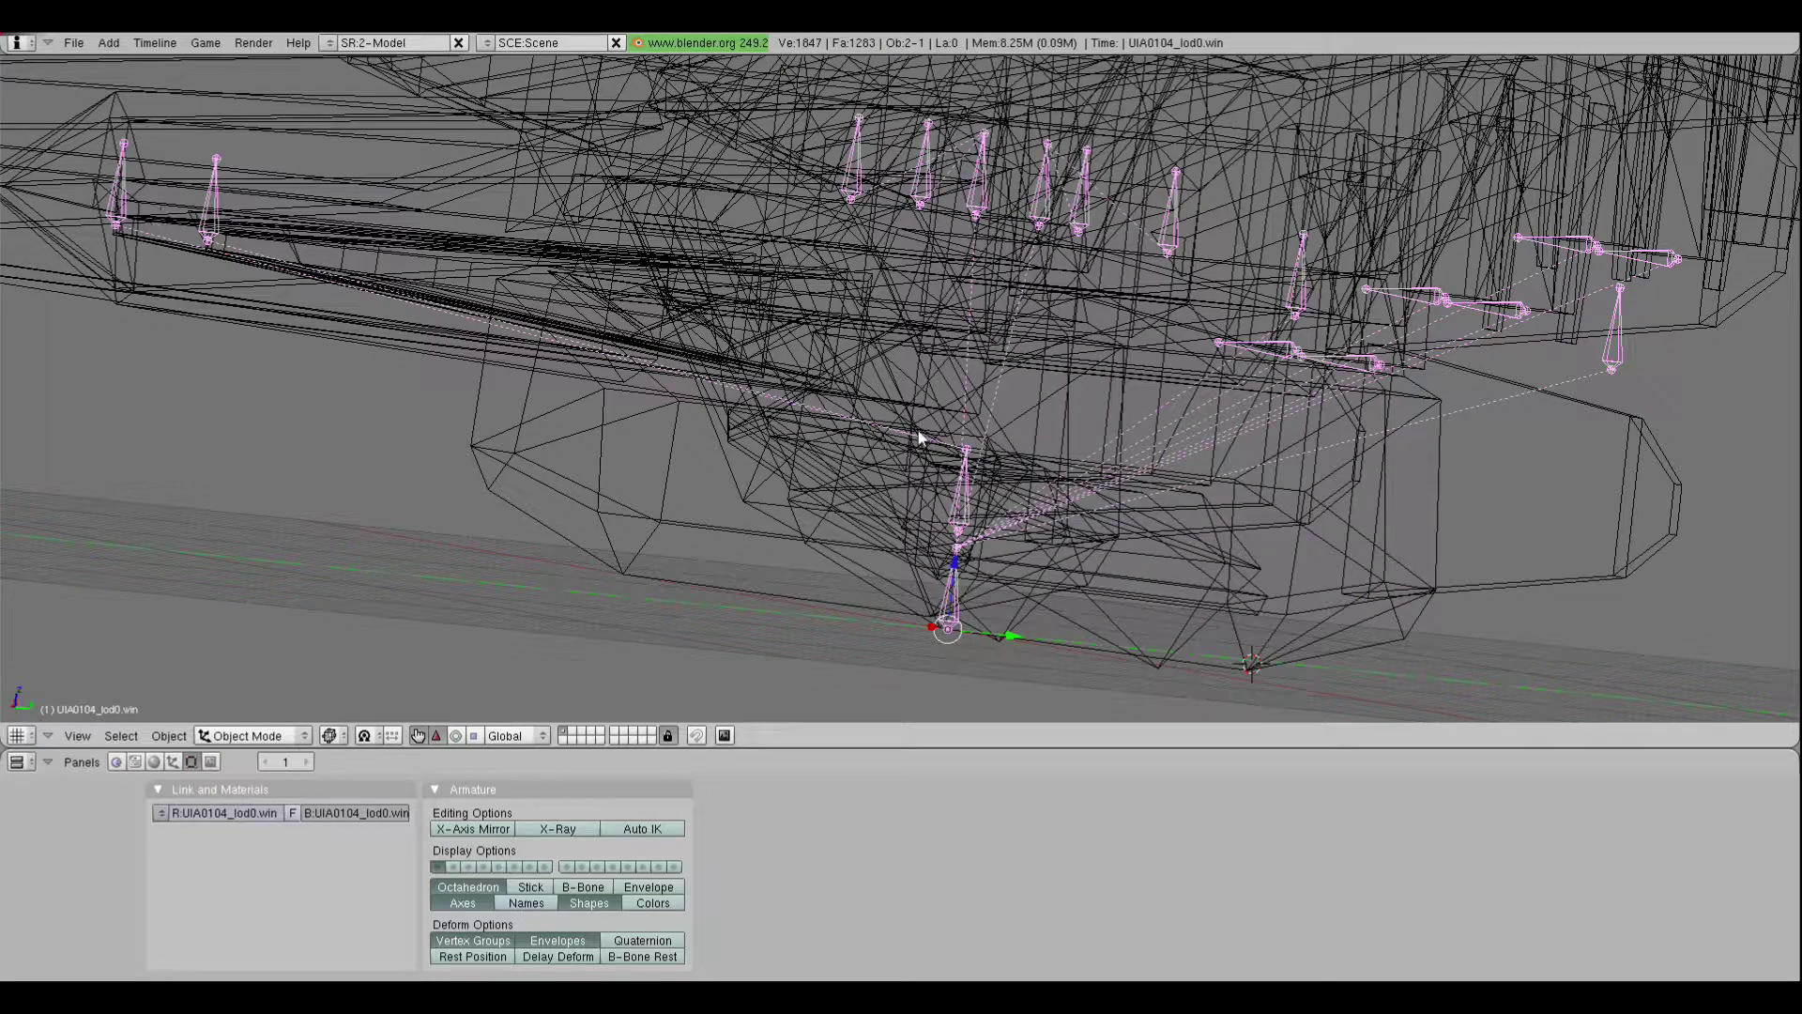
click(252, 735)
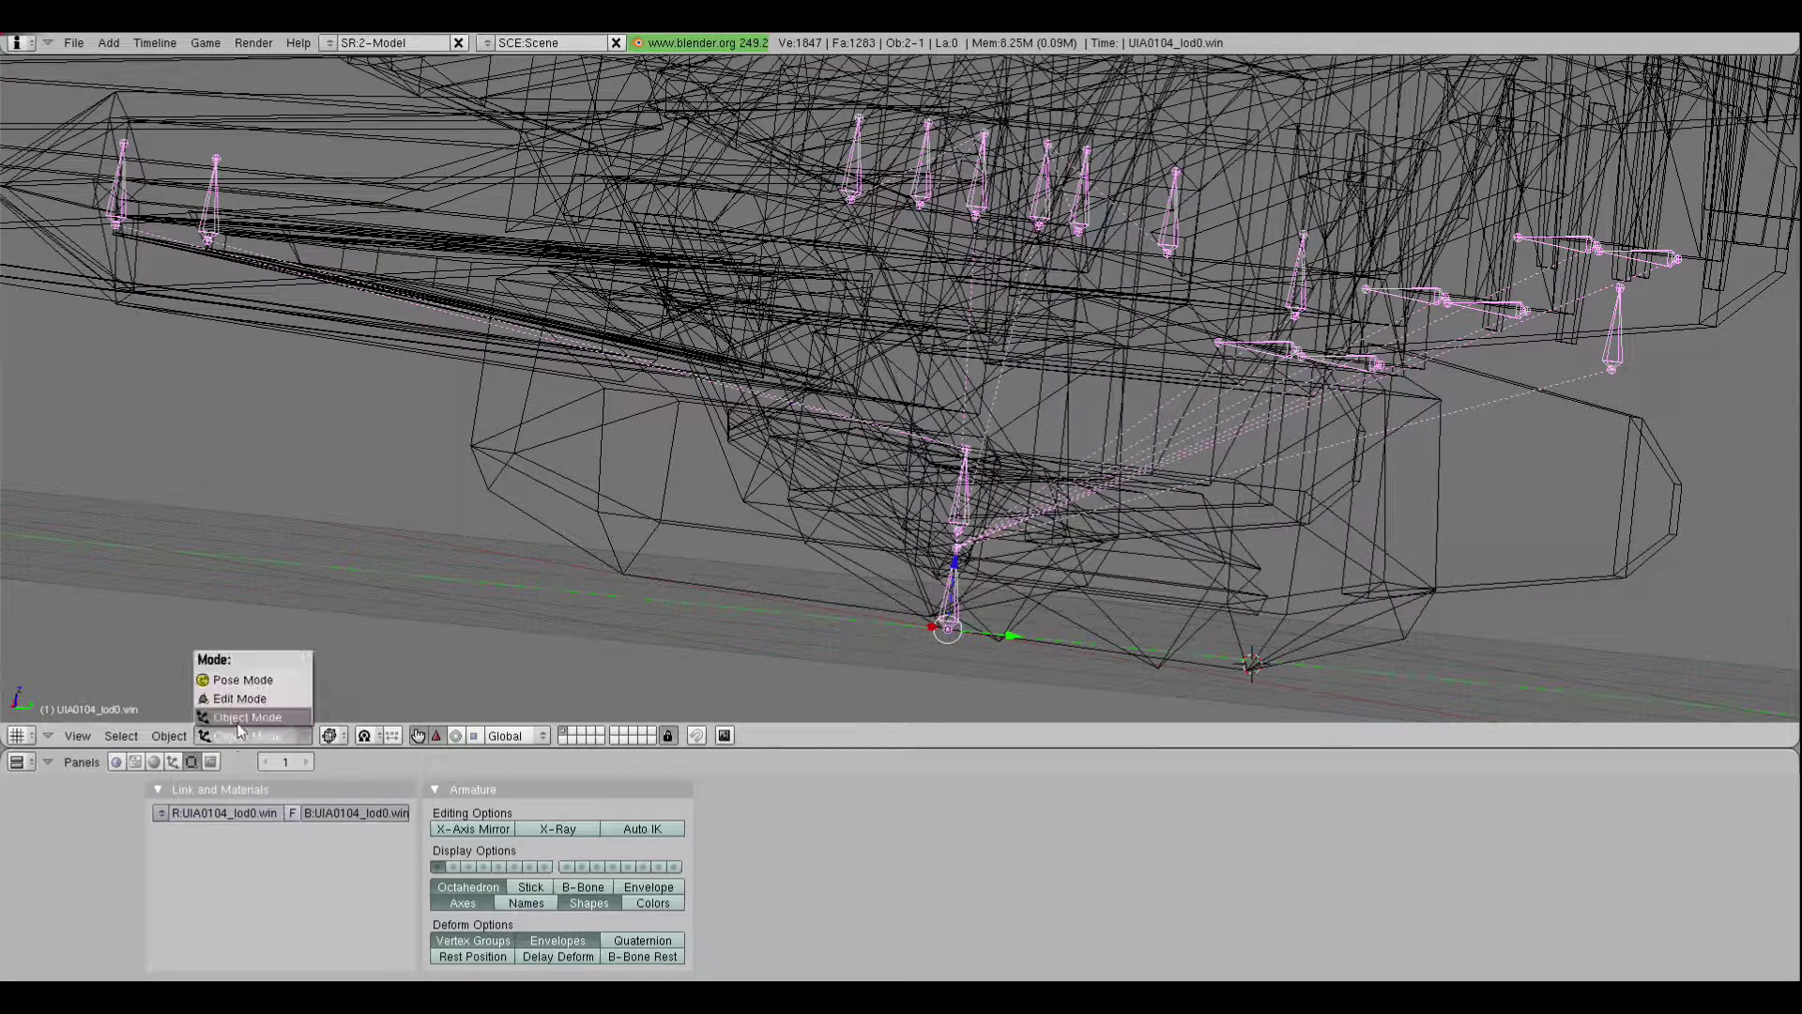
click(243, 672)
Try rotating the Turret01 bone about the X axis and examine the bone at the unit's base
scroll(962, 505, down, 2)
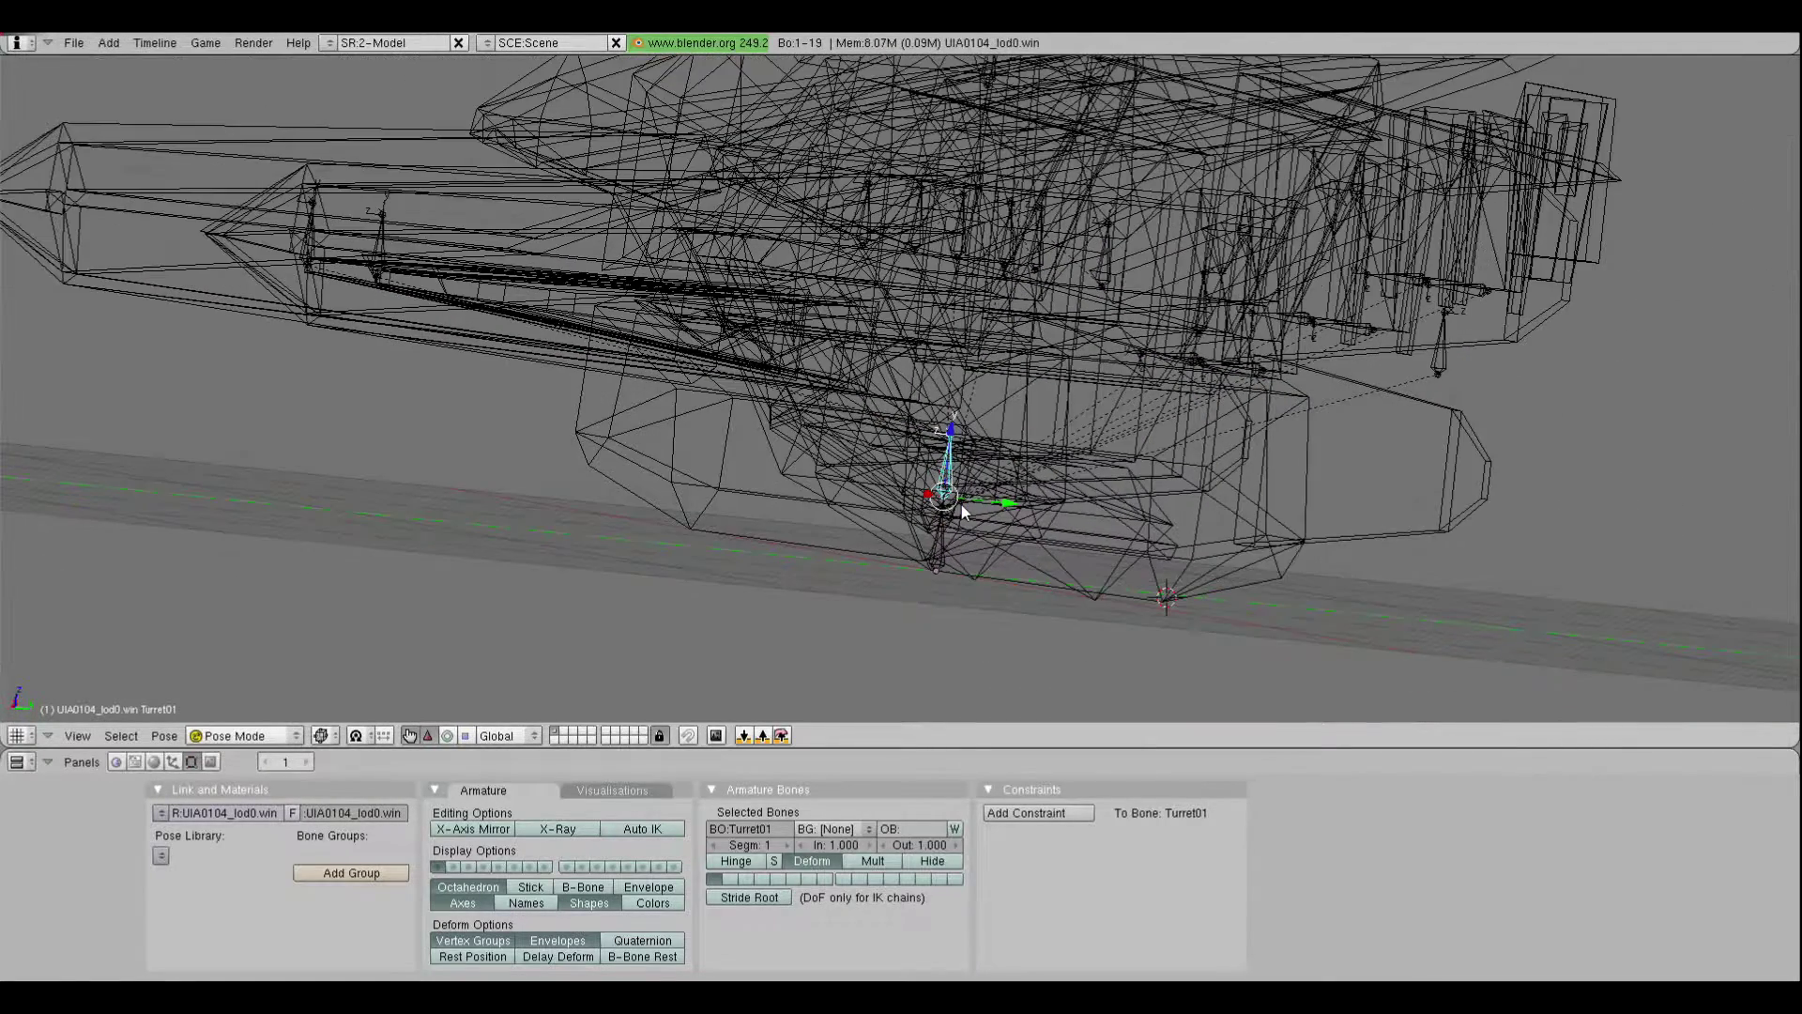
key(r)
key(x)
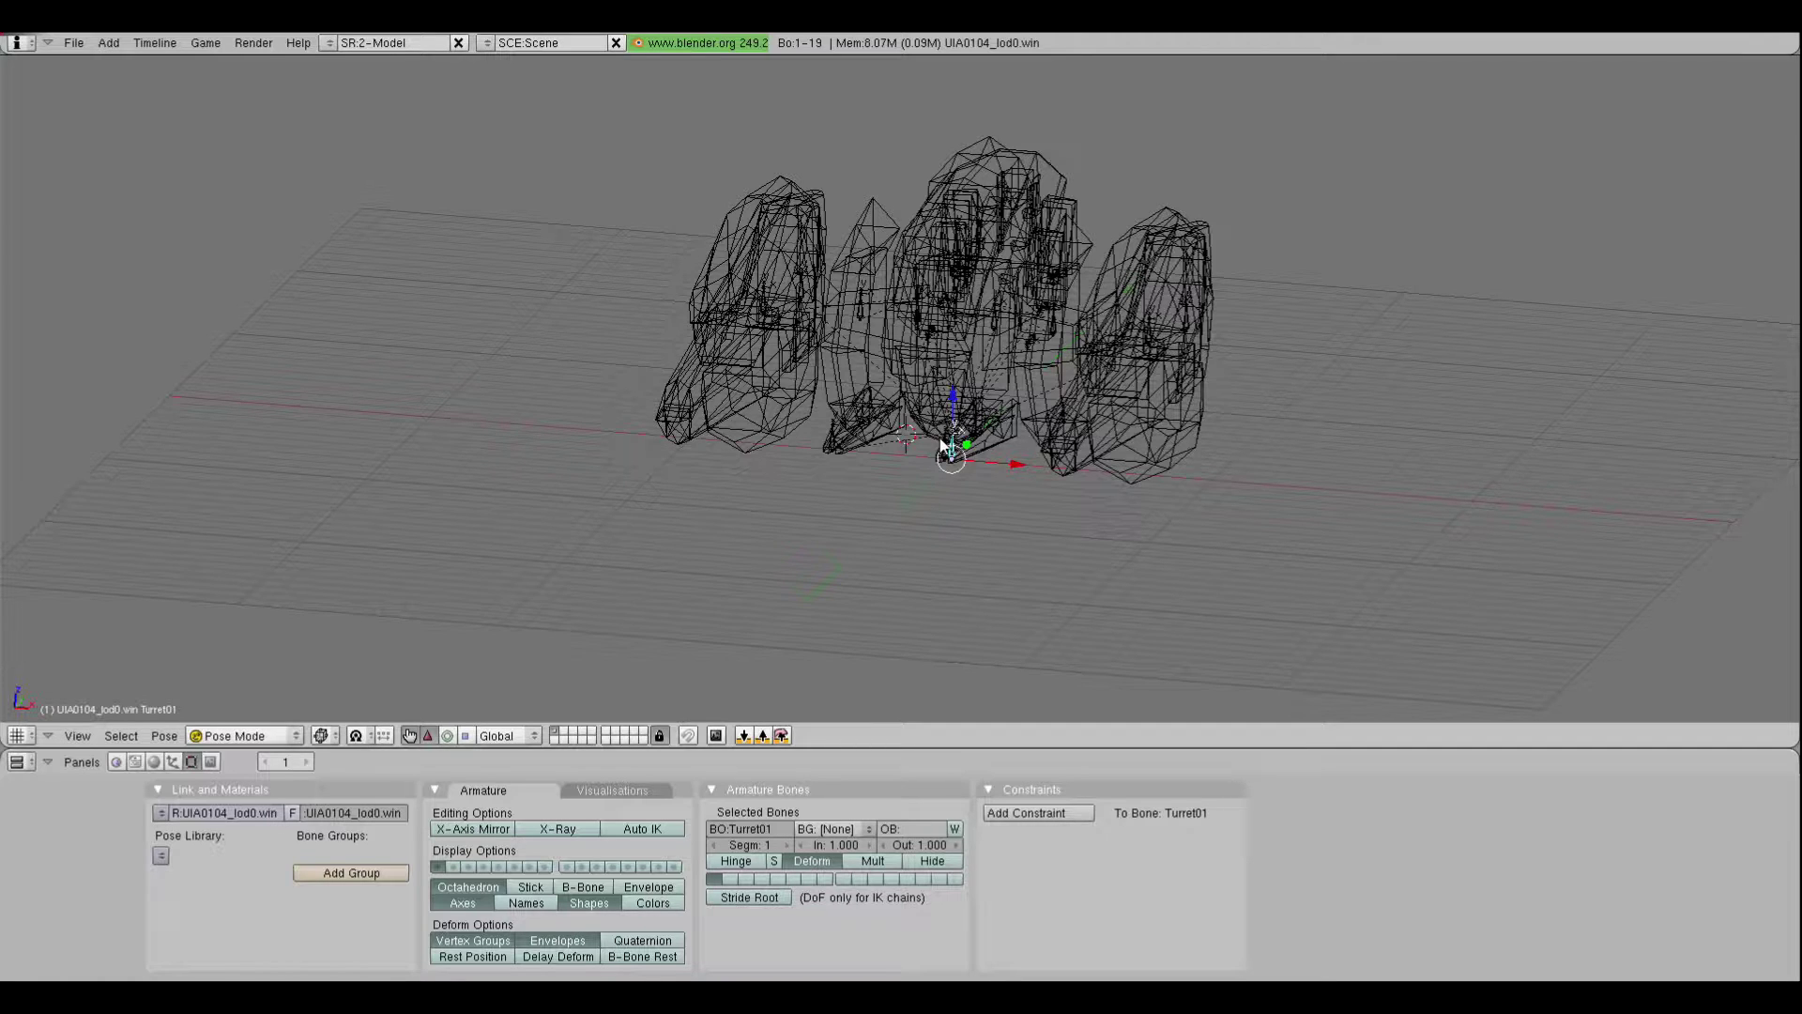
scroll(1010, 430, up, 4)
middle_drag(950, 437, 1056, 371)
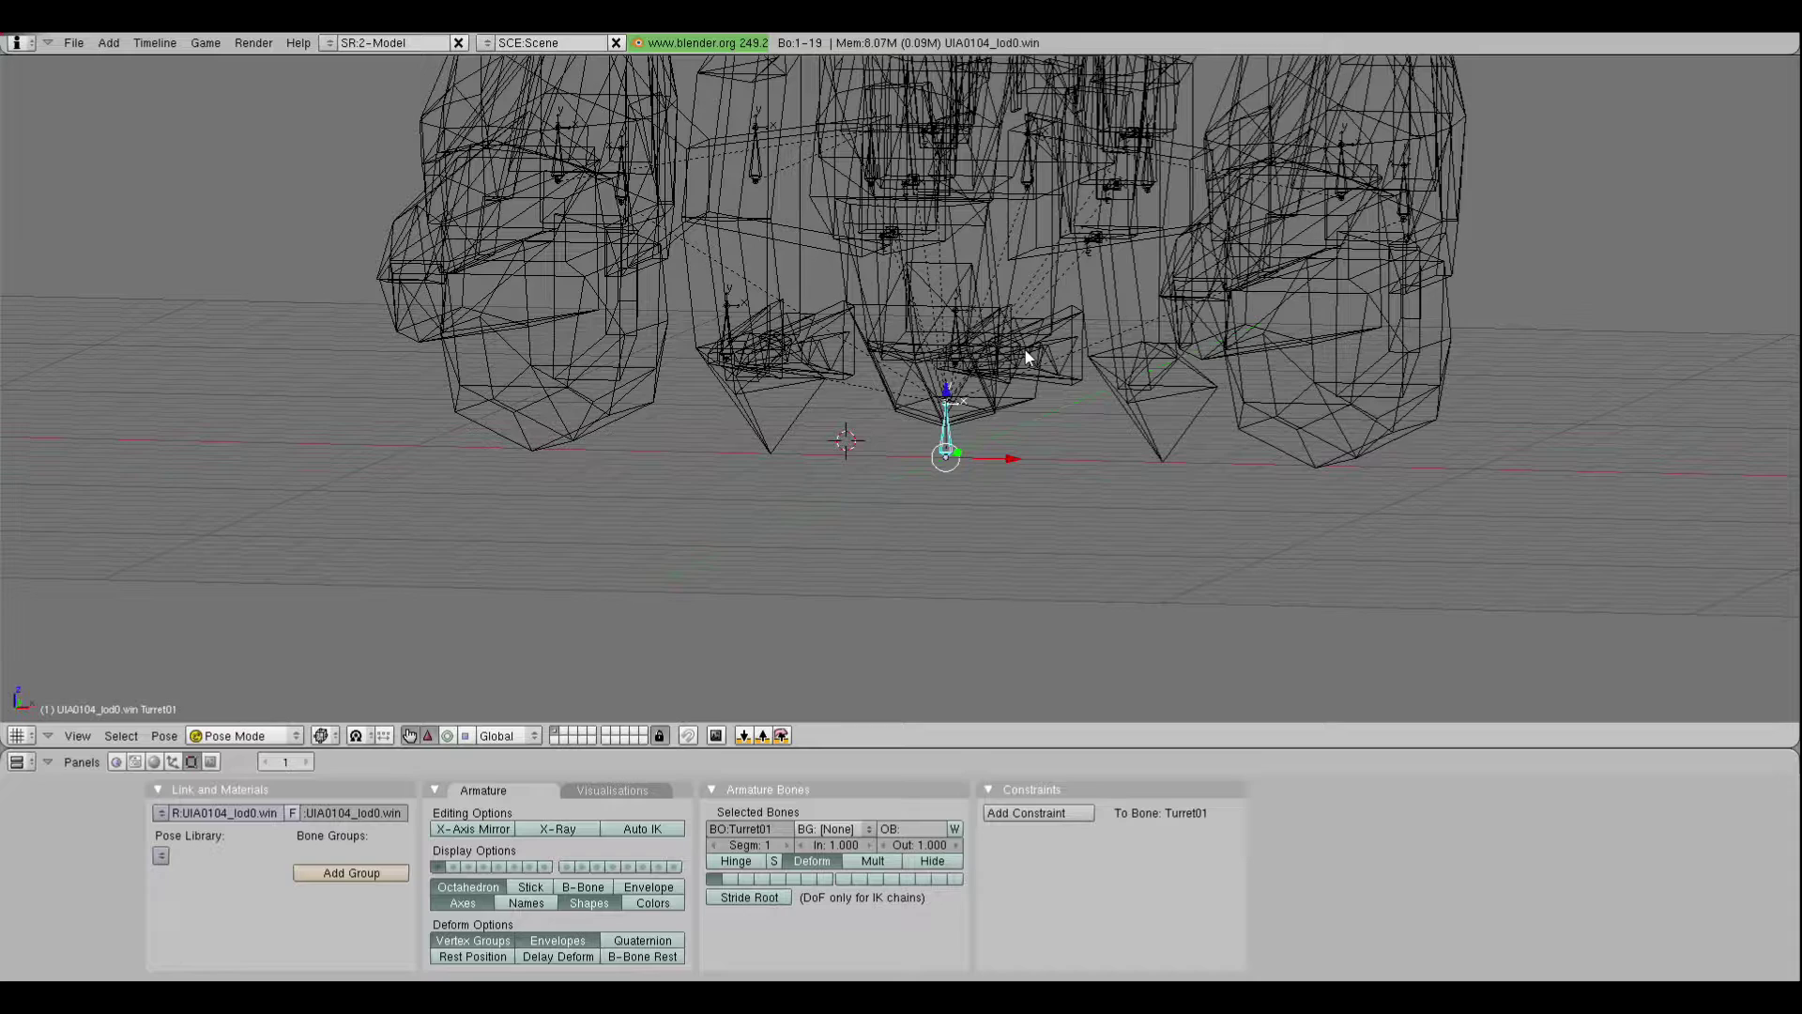
scroll(977, 436, up, 3)
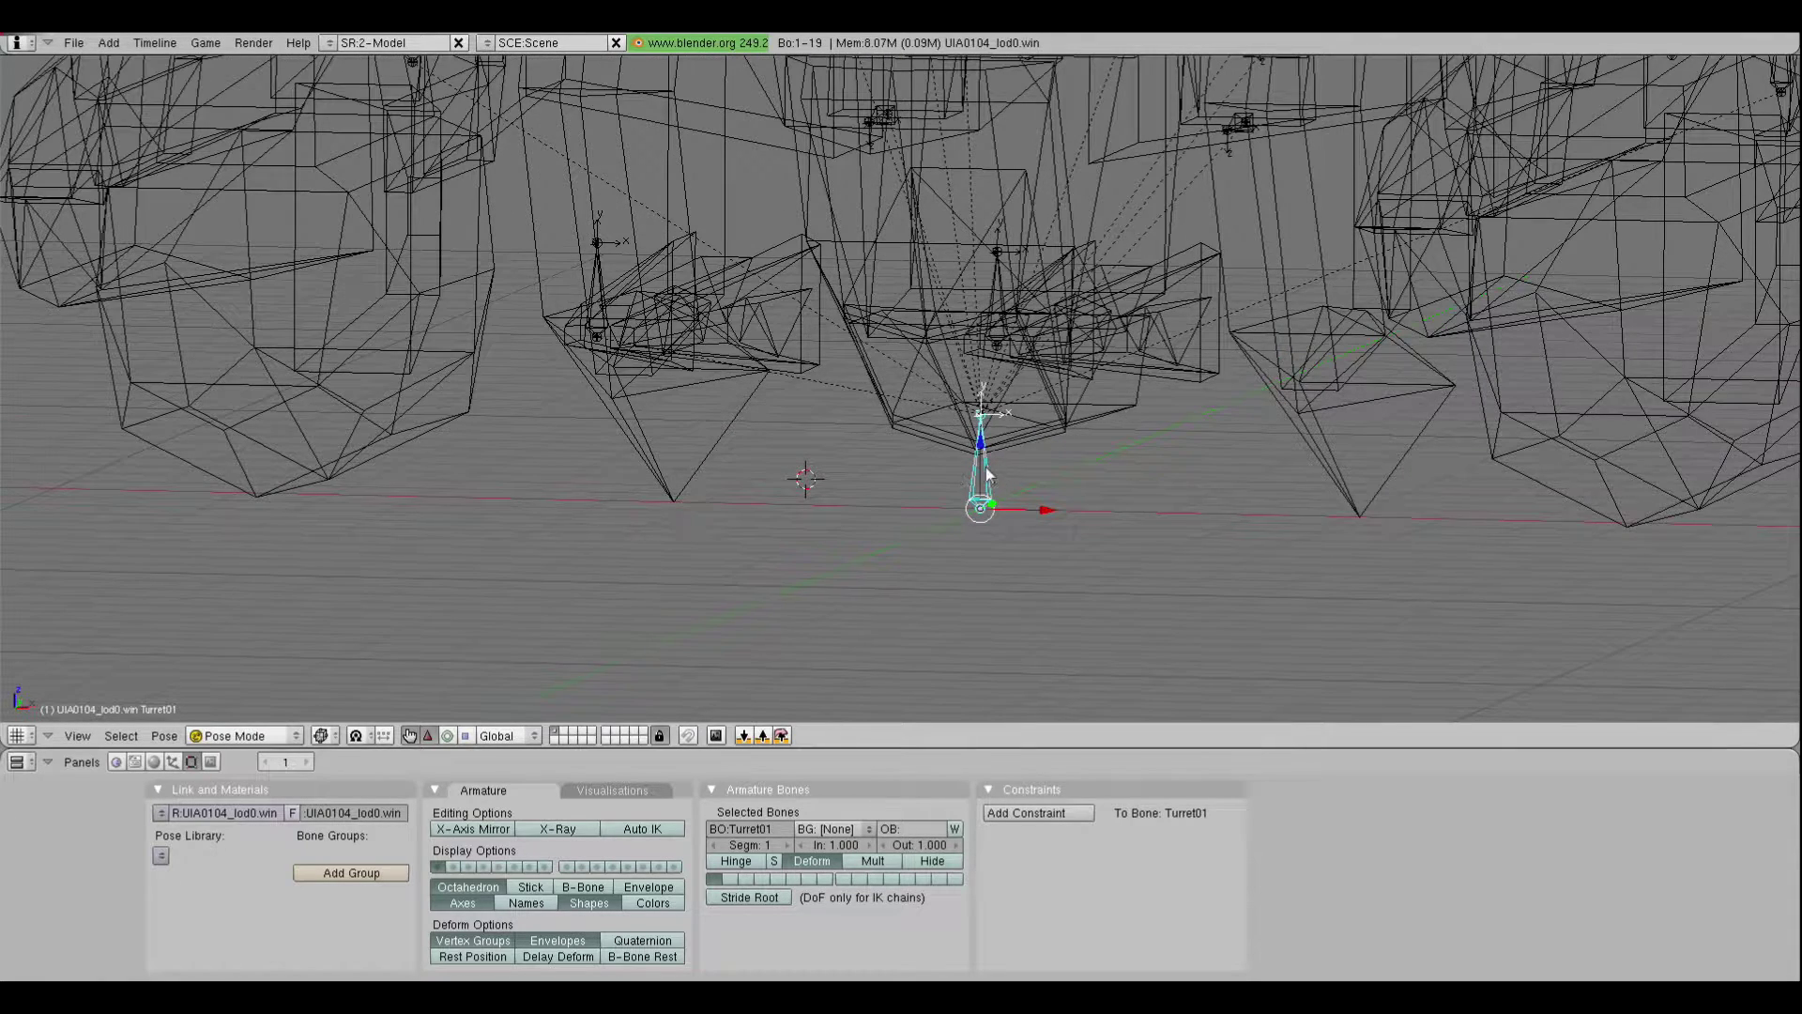
right_click(985, 465)
right_click(984, 464)
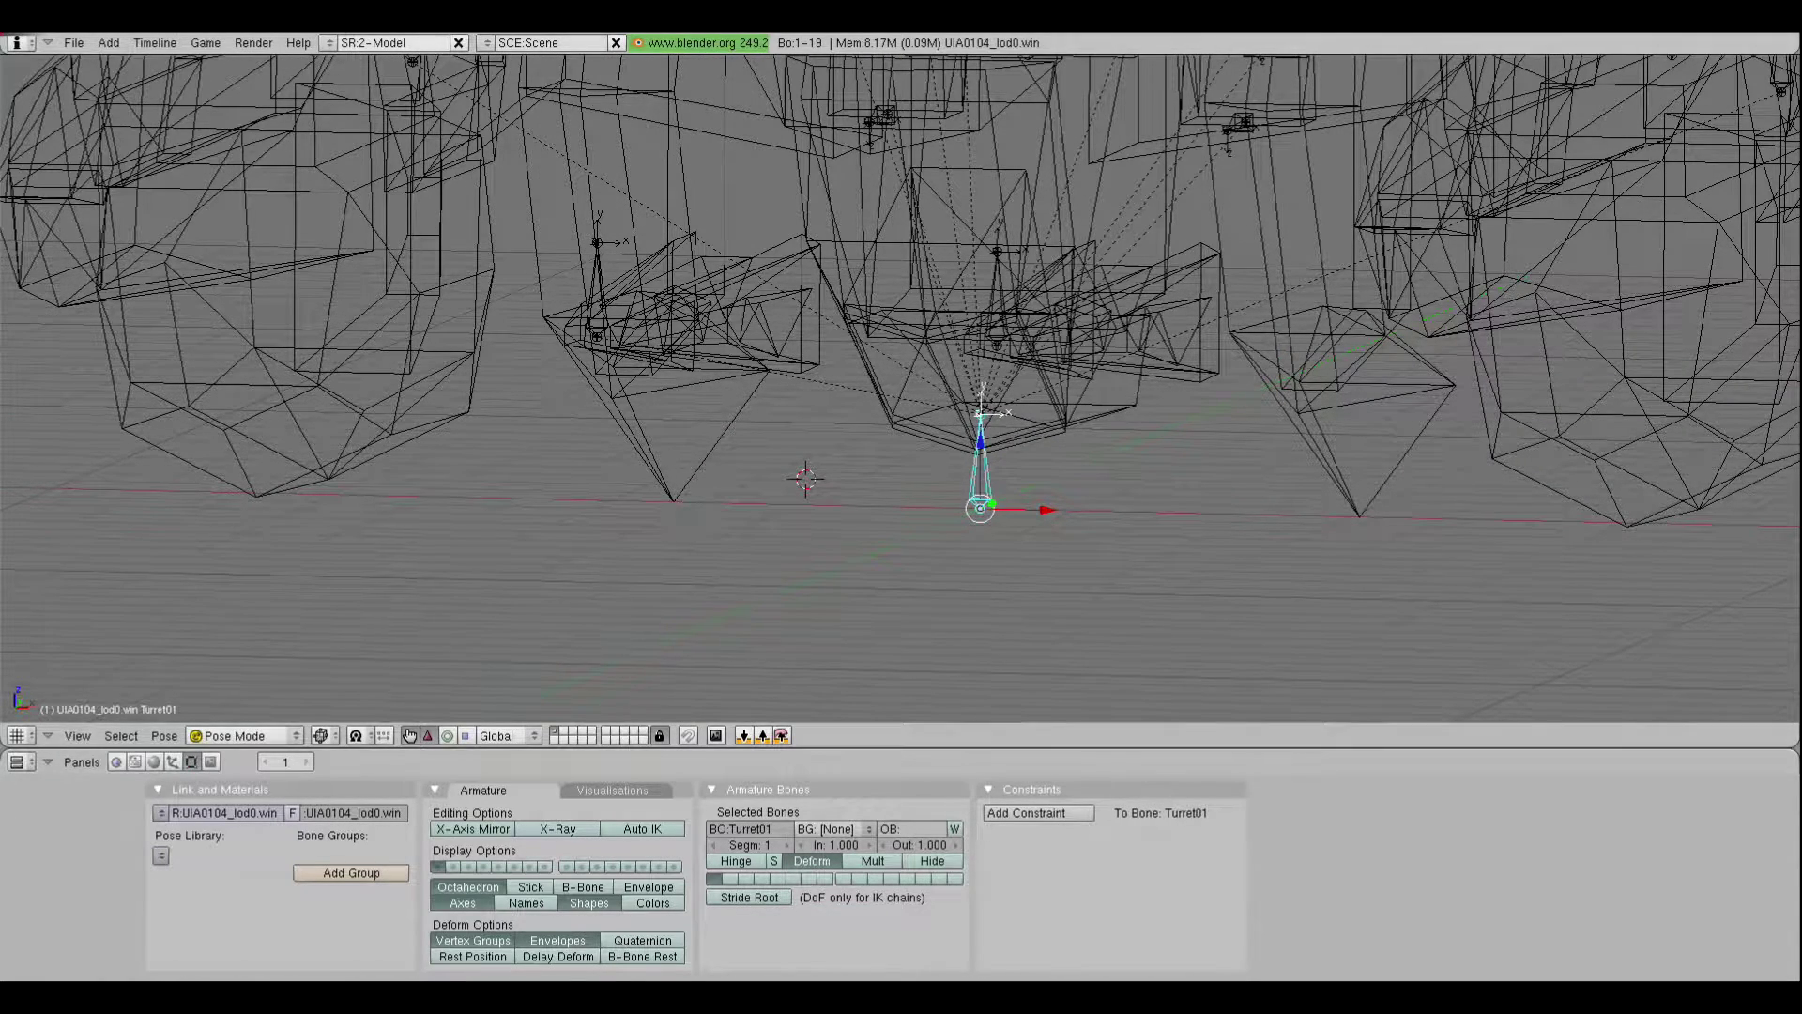
click(329, 43)
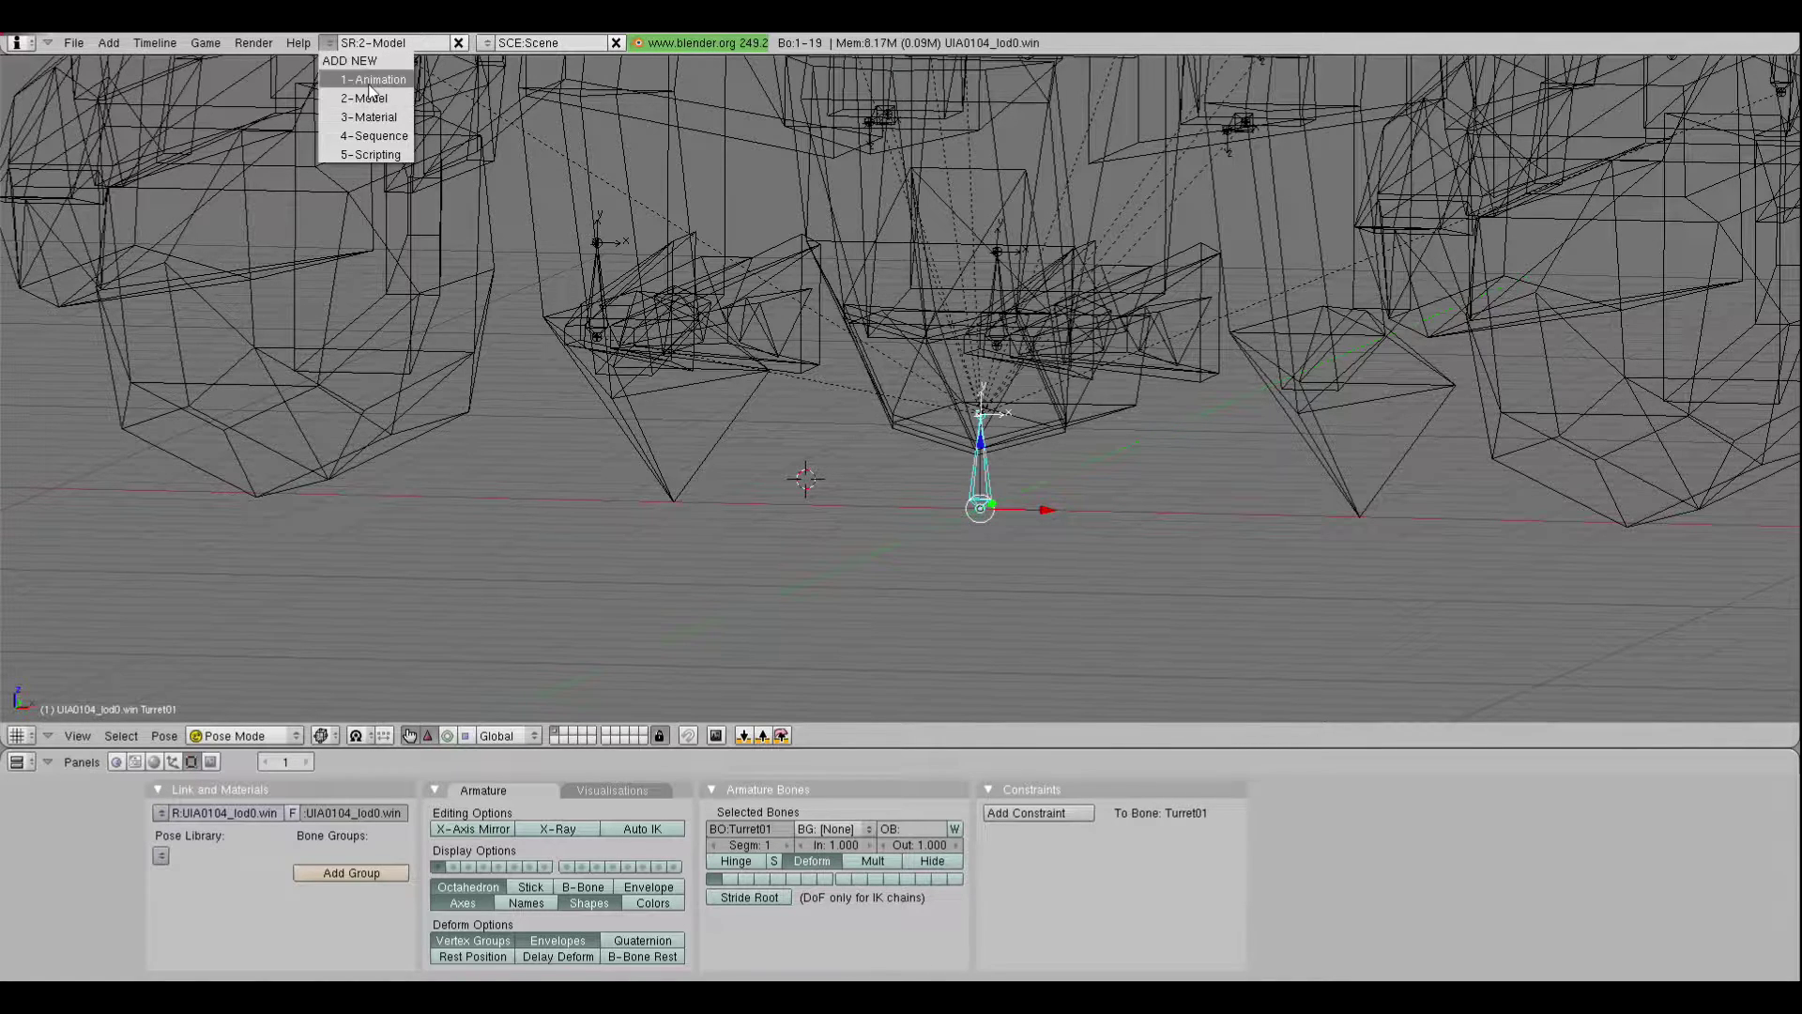
key(Tab)
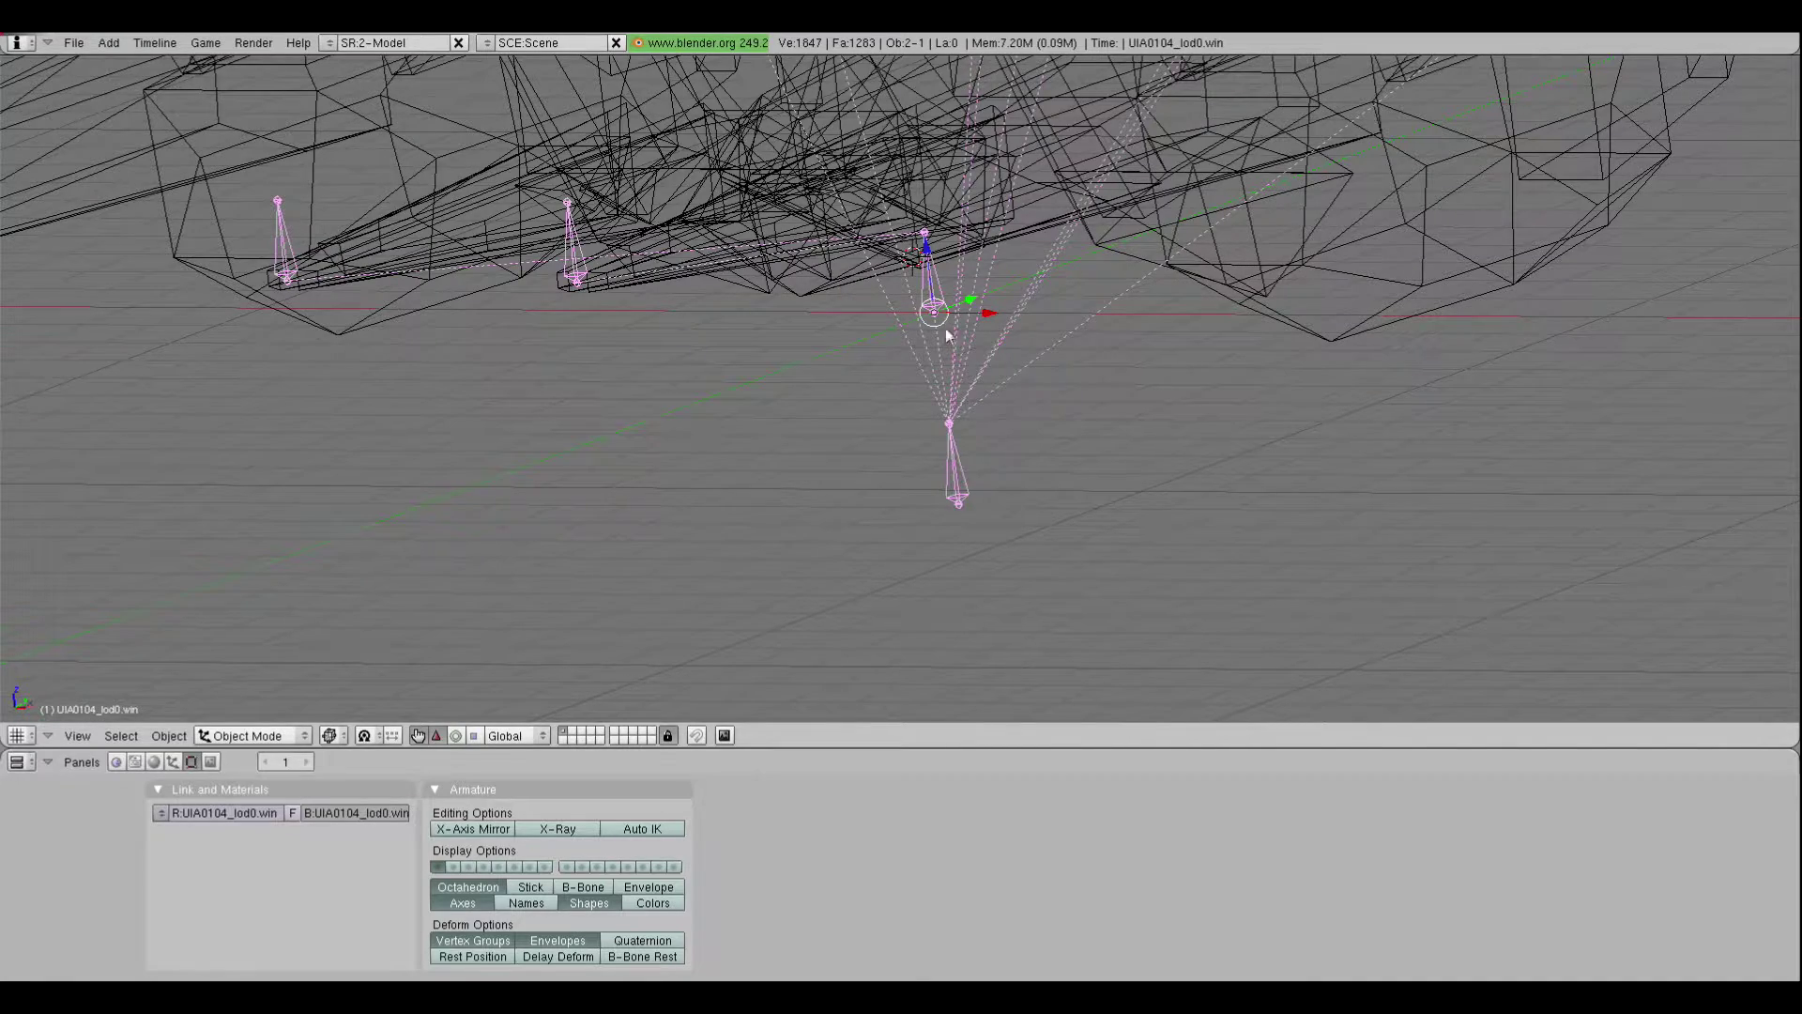
Examine the T01_Muzzle01 and Turret01 bones and the UIA0104 root bone beneath the unit in Pose Mode
middle_drag(962, 505, 977, 416)
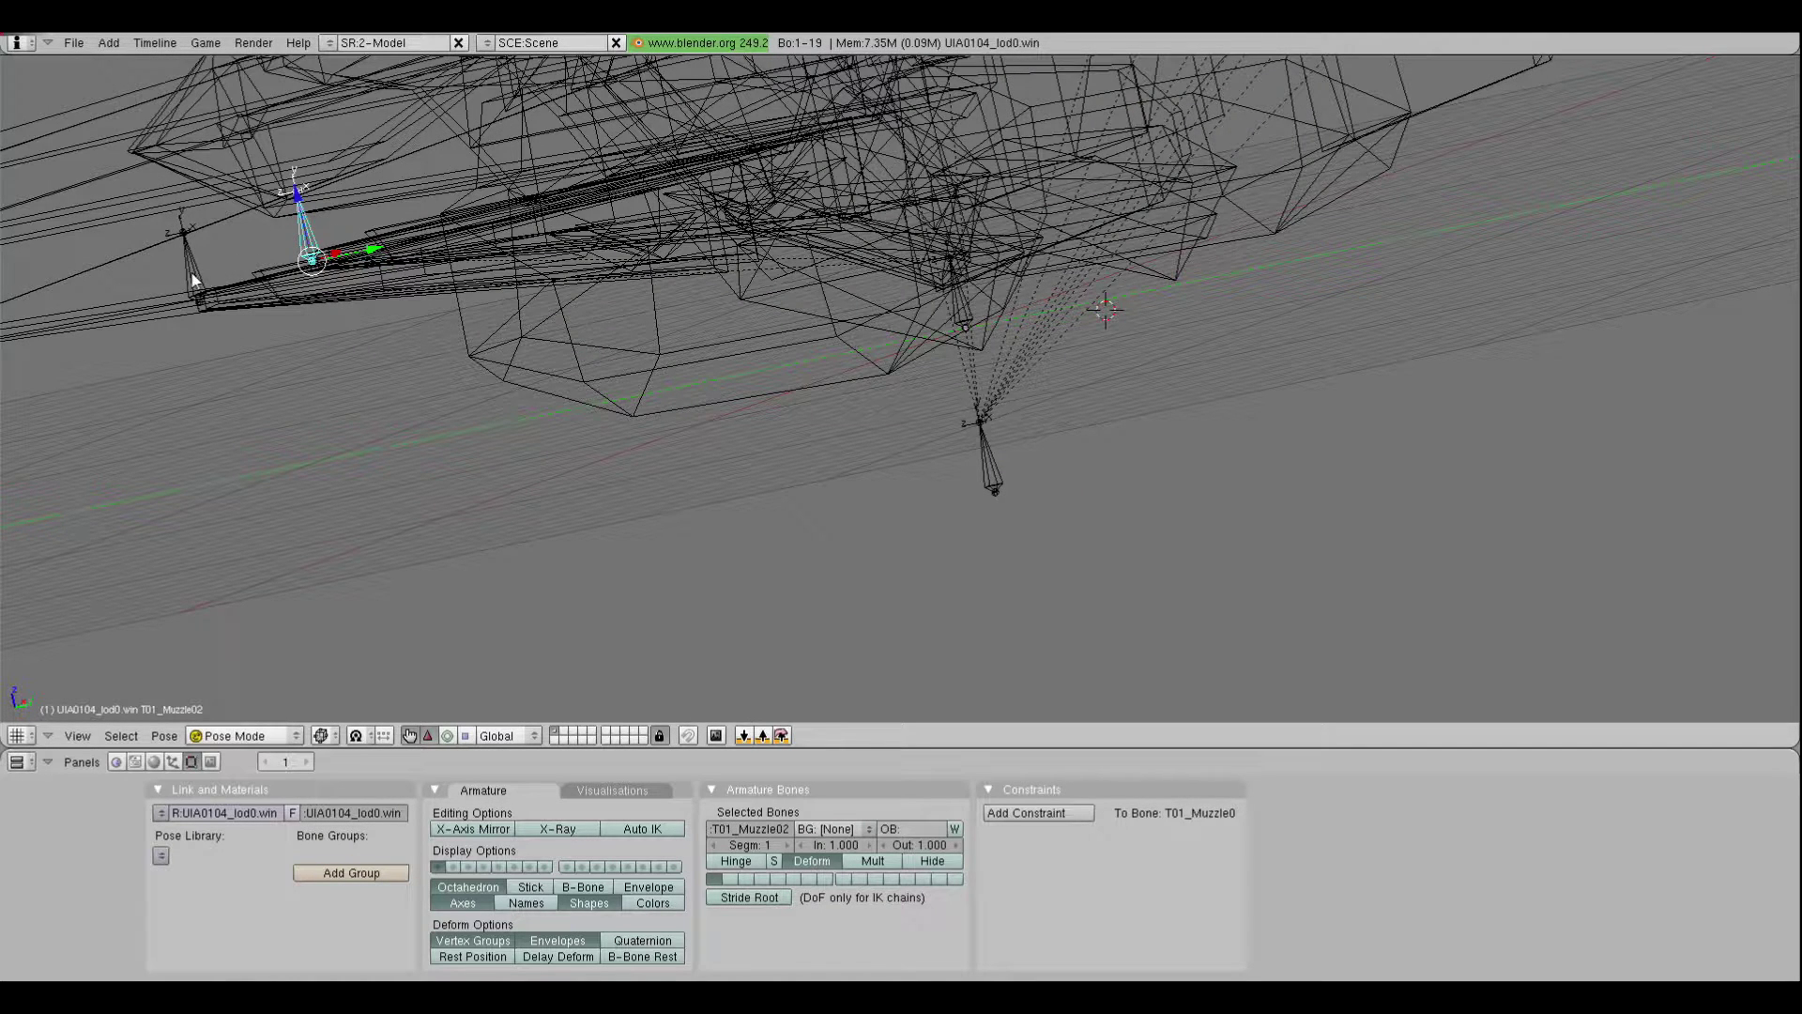
right_click(193, 279)
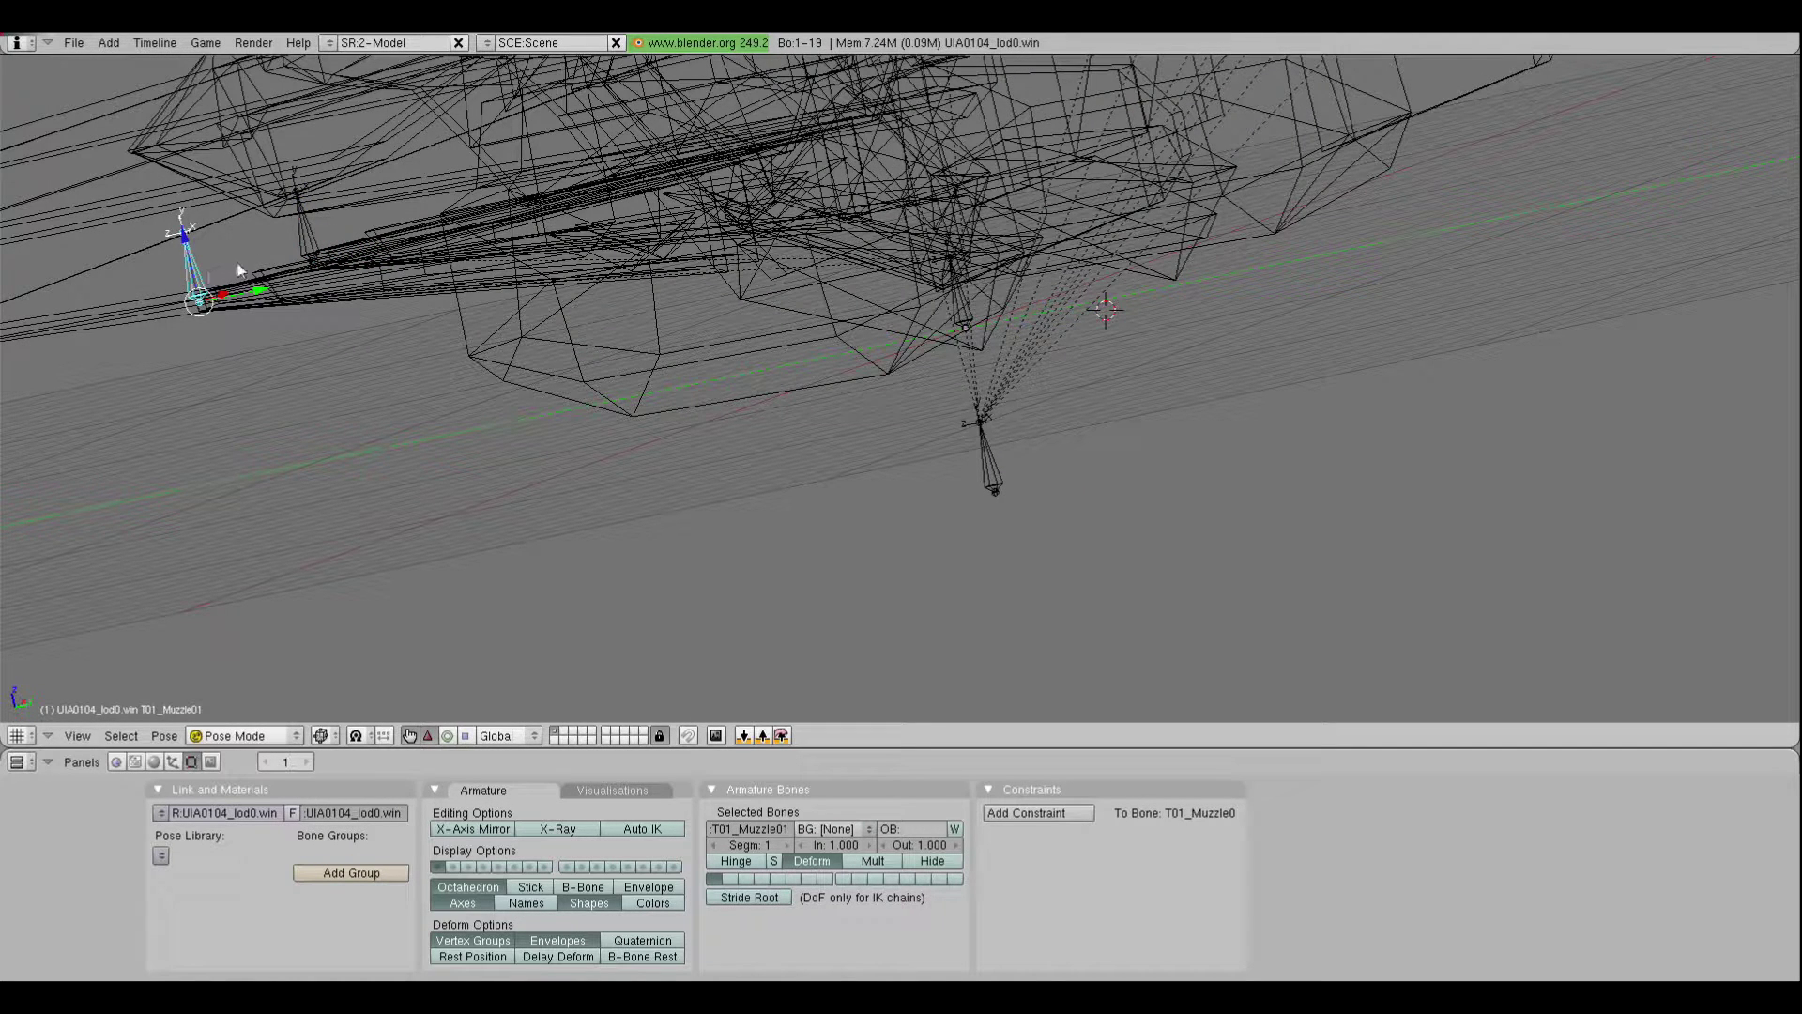
shift+right_click(292, 242)
middle_drag(817, 208, 722, 335)
right_click(956, 291)
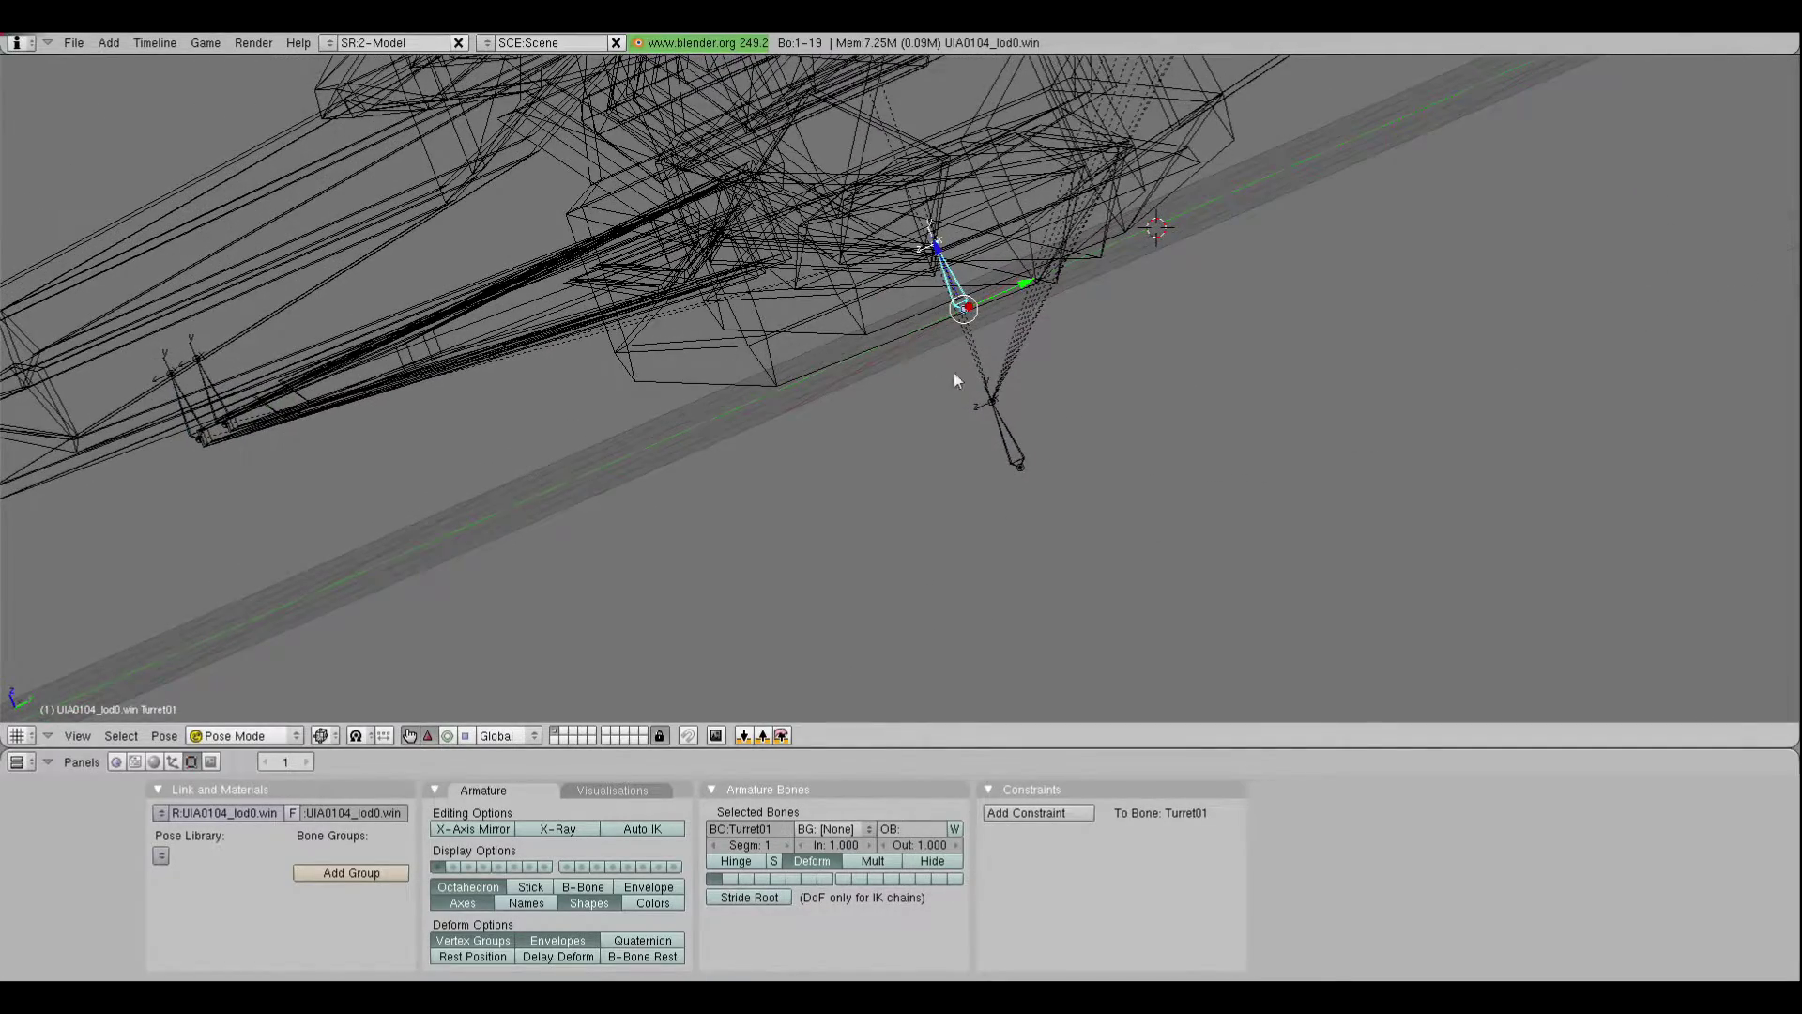
right_click(1012, 436)
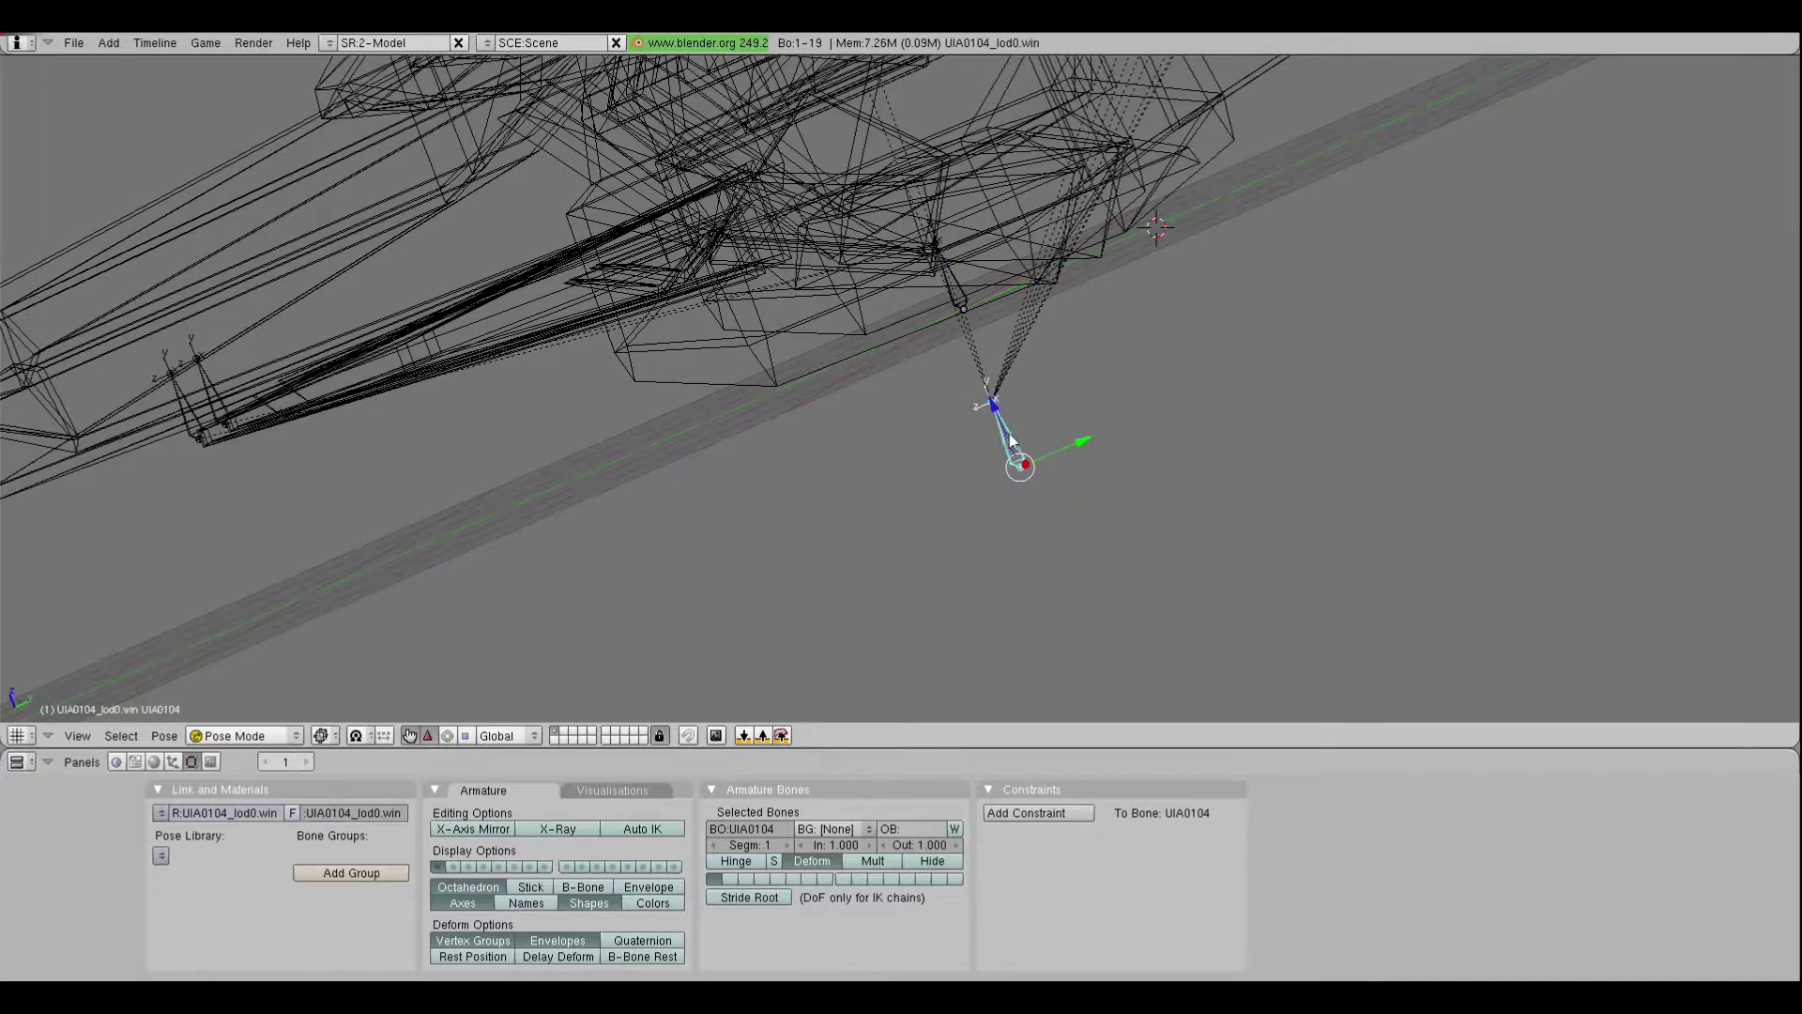
middle_drag(1012, 435, 966, 448)
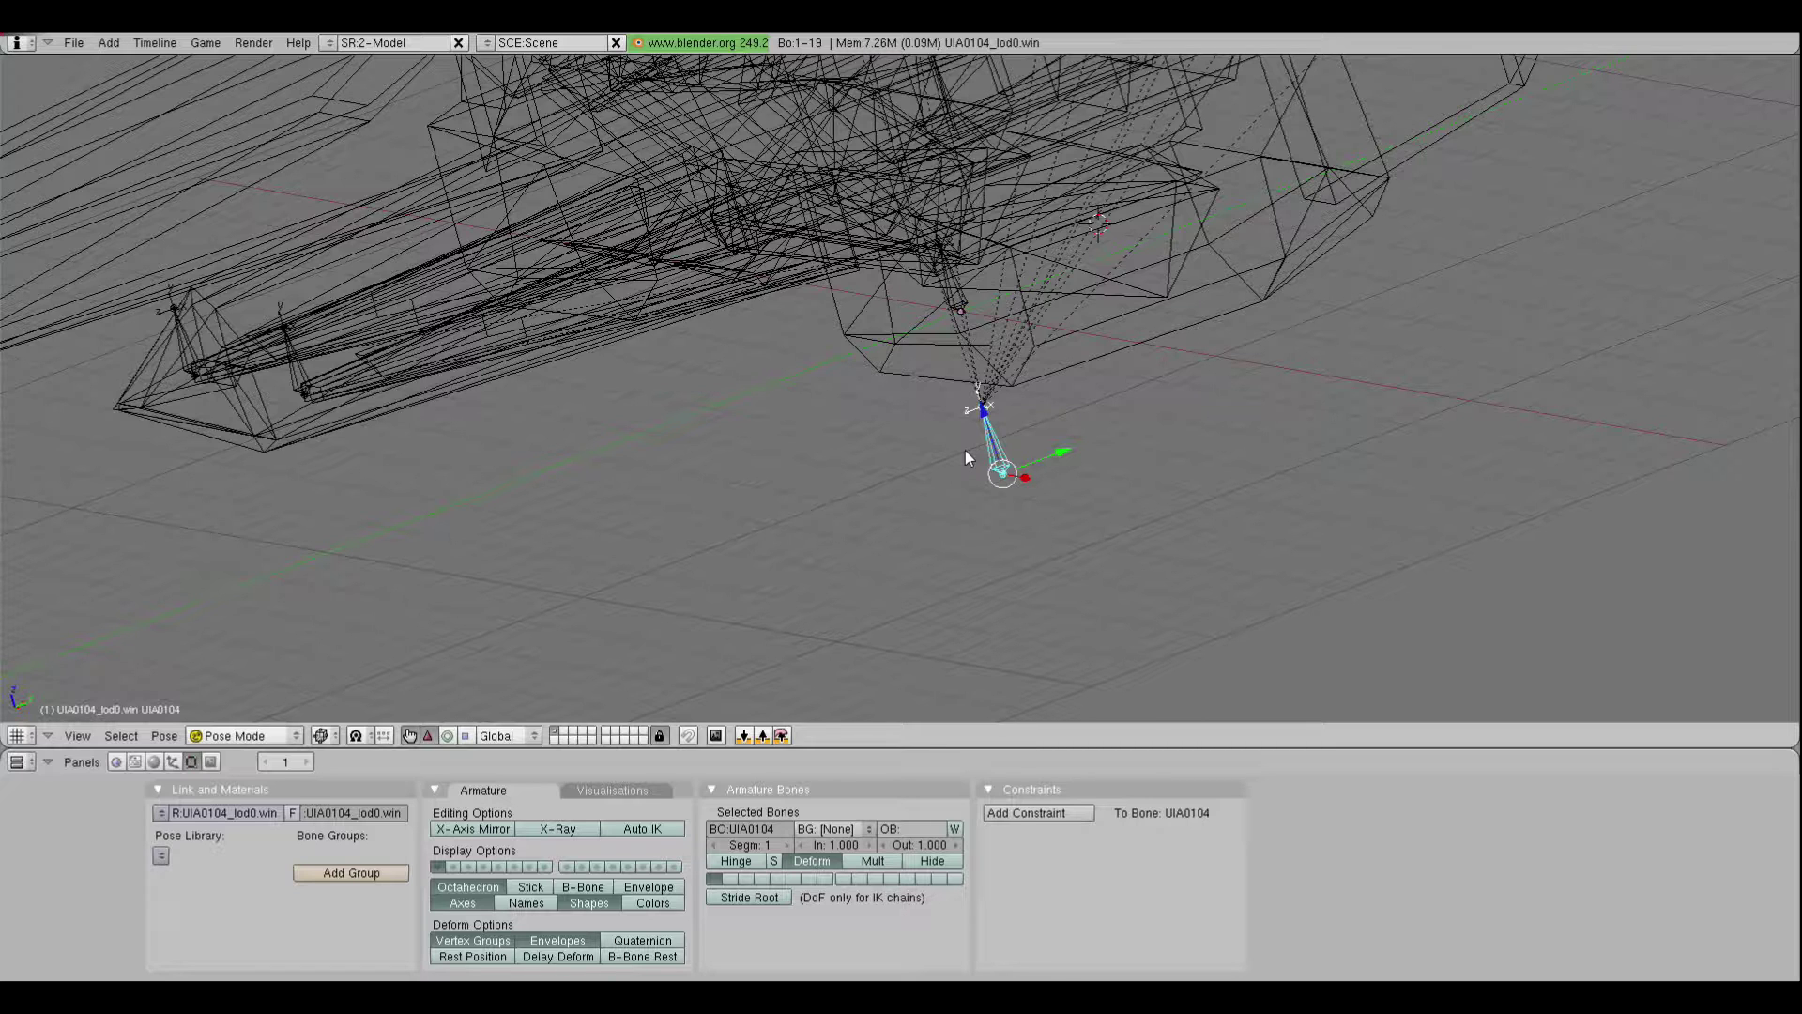
middle_drag(965, 449, 916, 447)
Make the Test bone a child of the UIA0104 root bone and return the armature to Object Mode
click(887, 826)
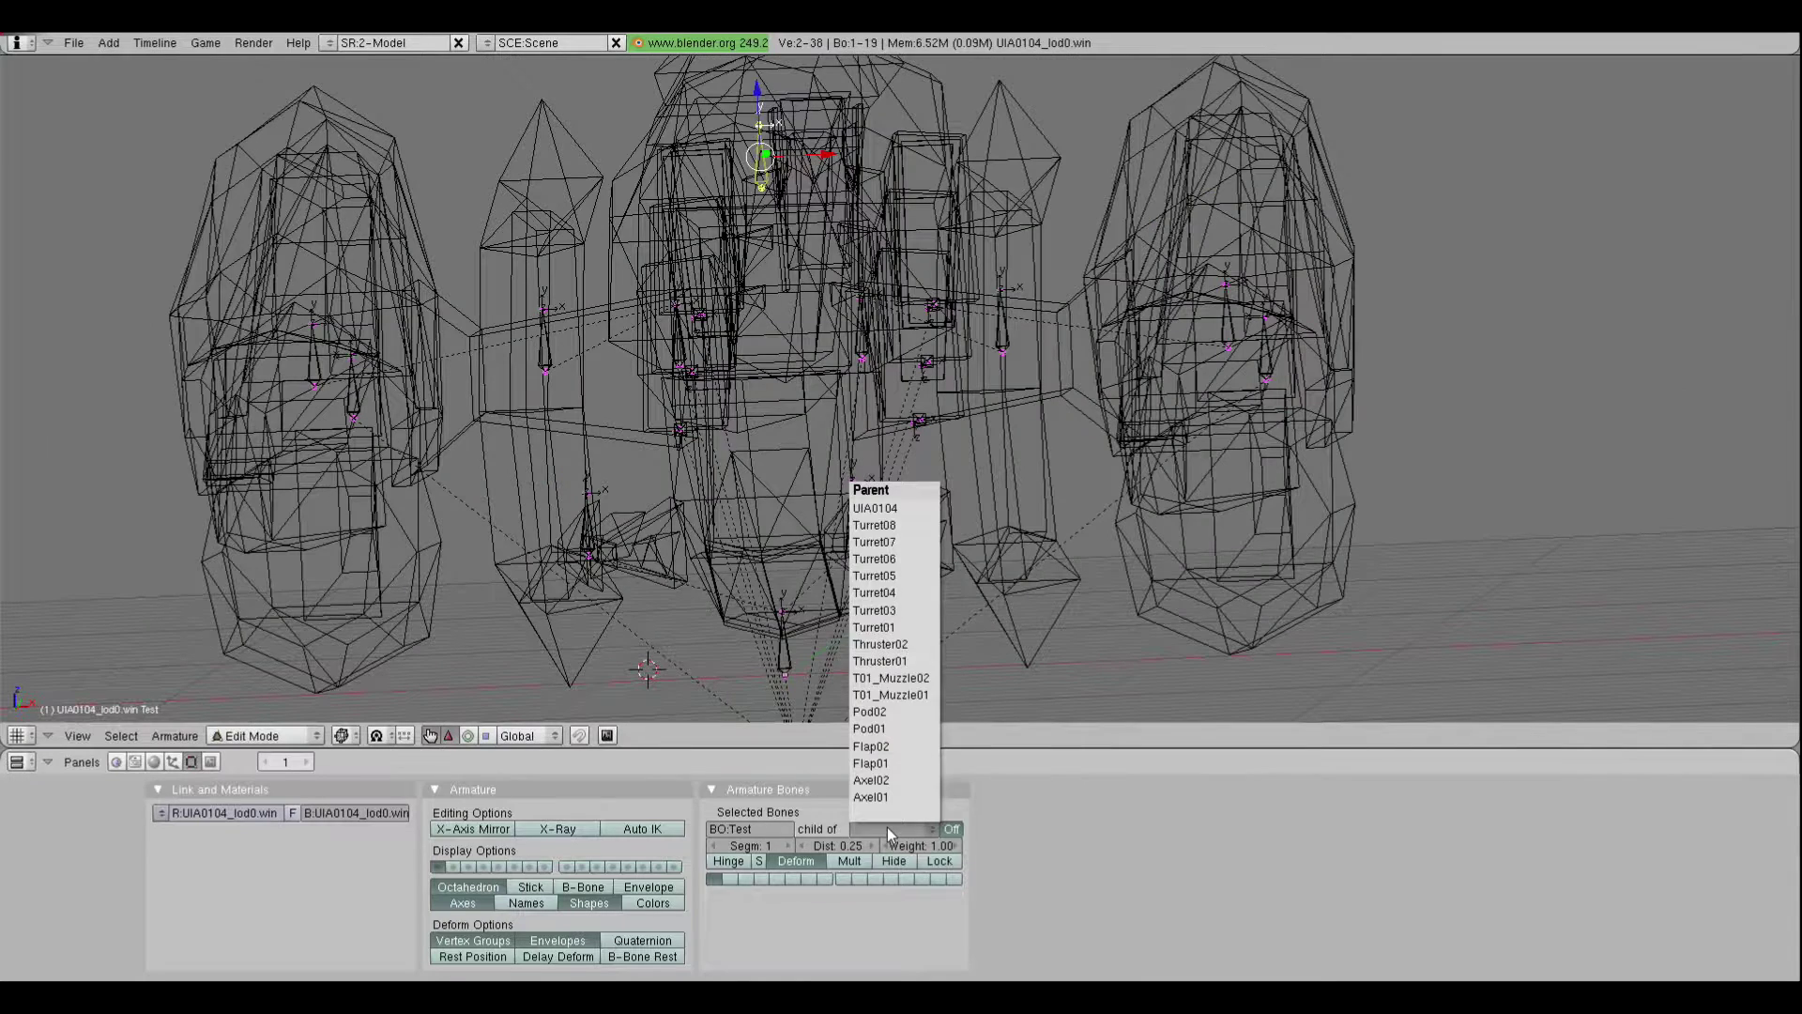
key(Escape)
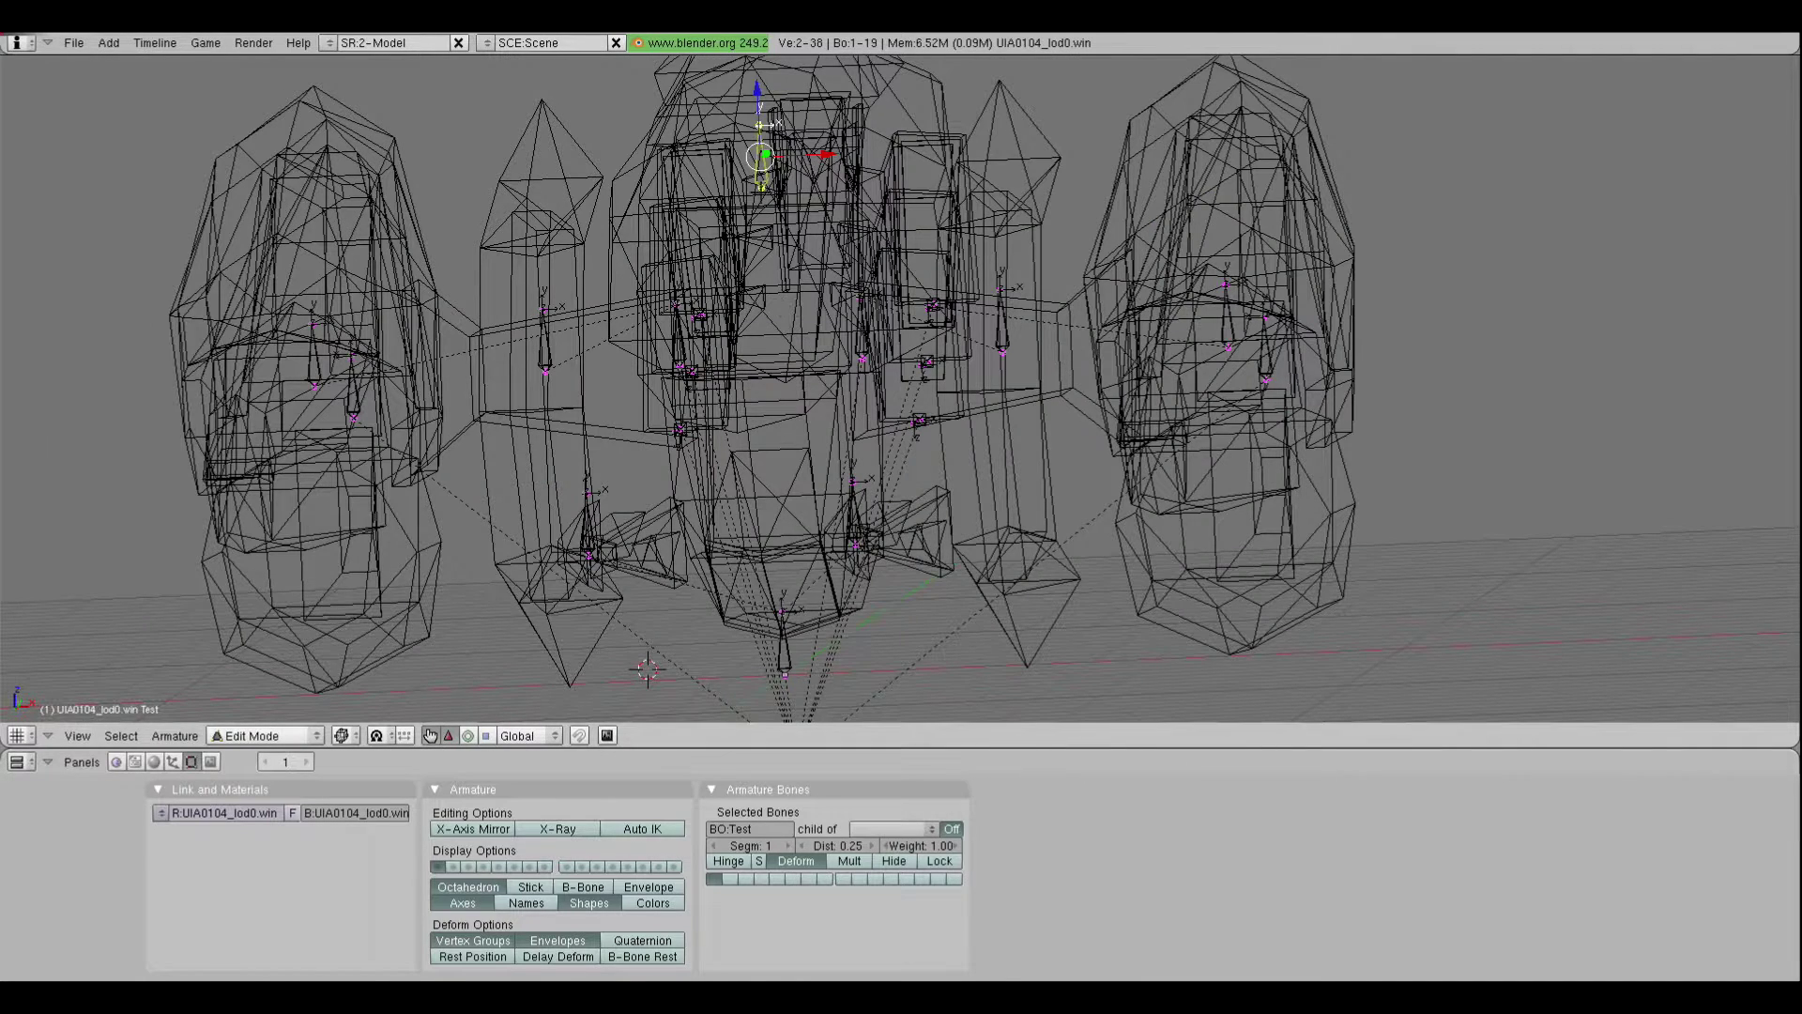
click(881, 826)
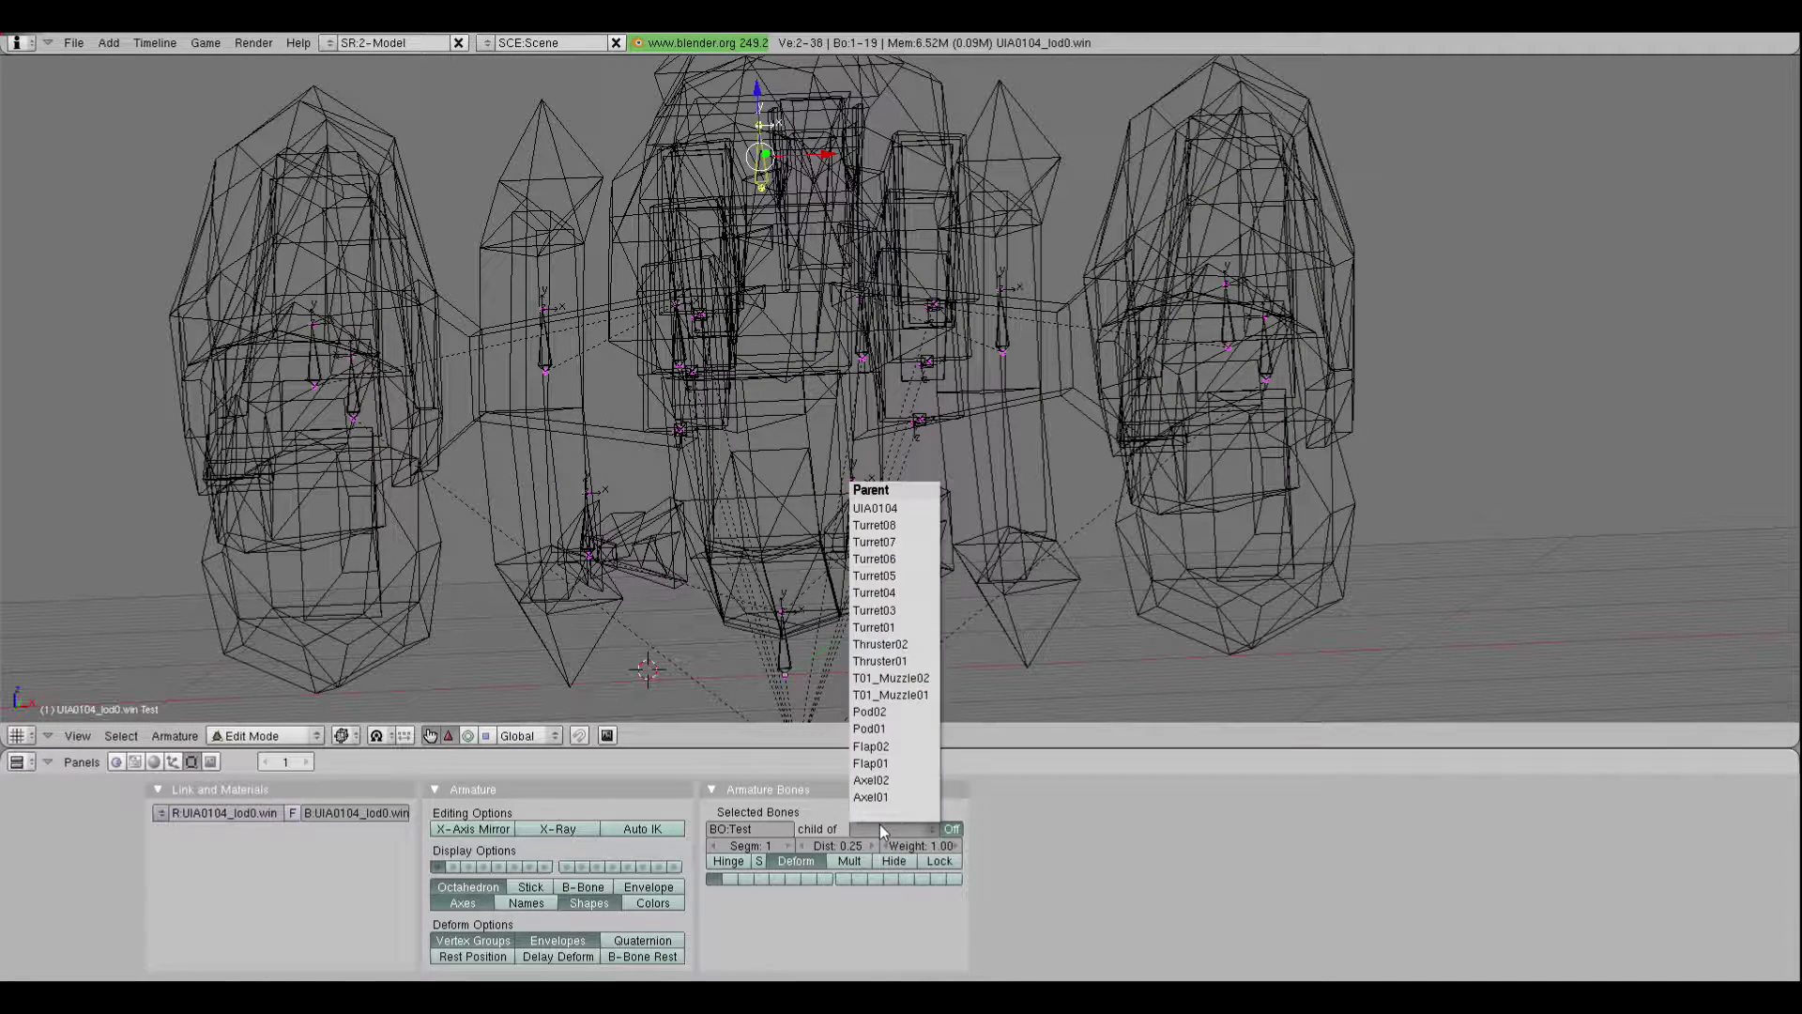
click(889, 510)
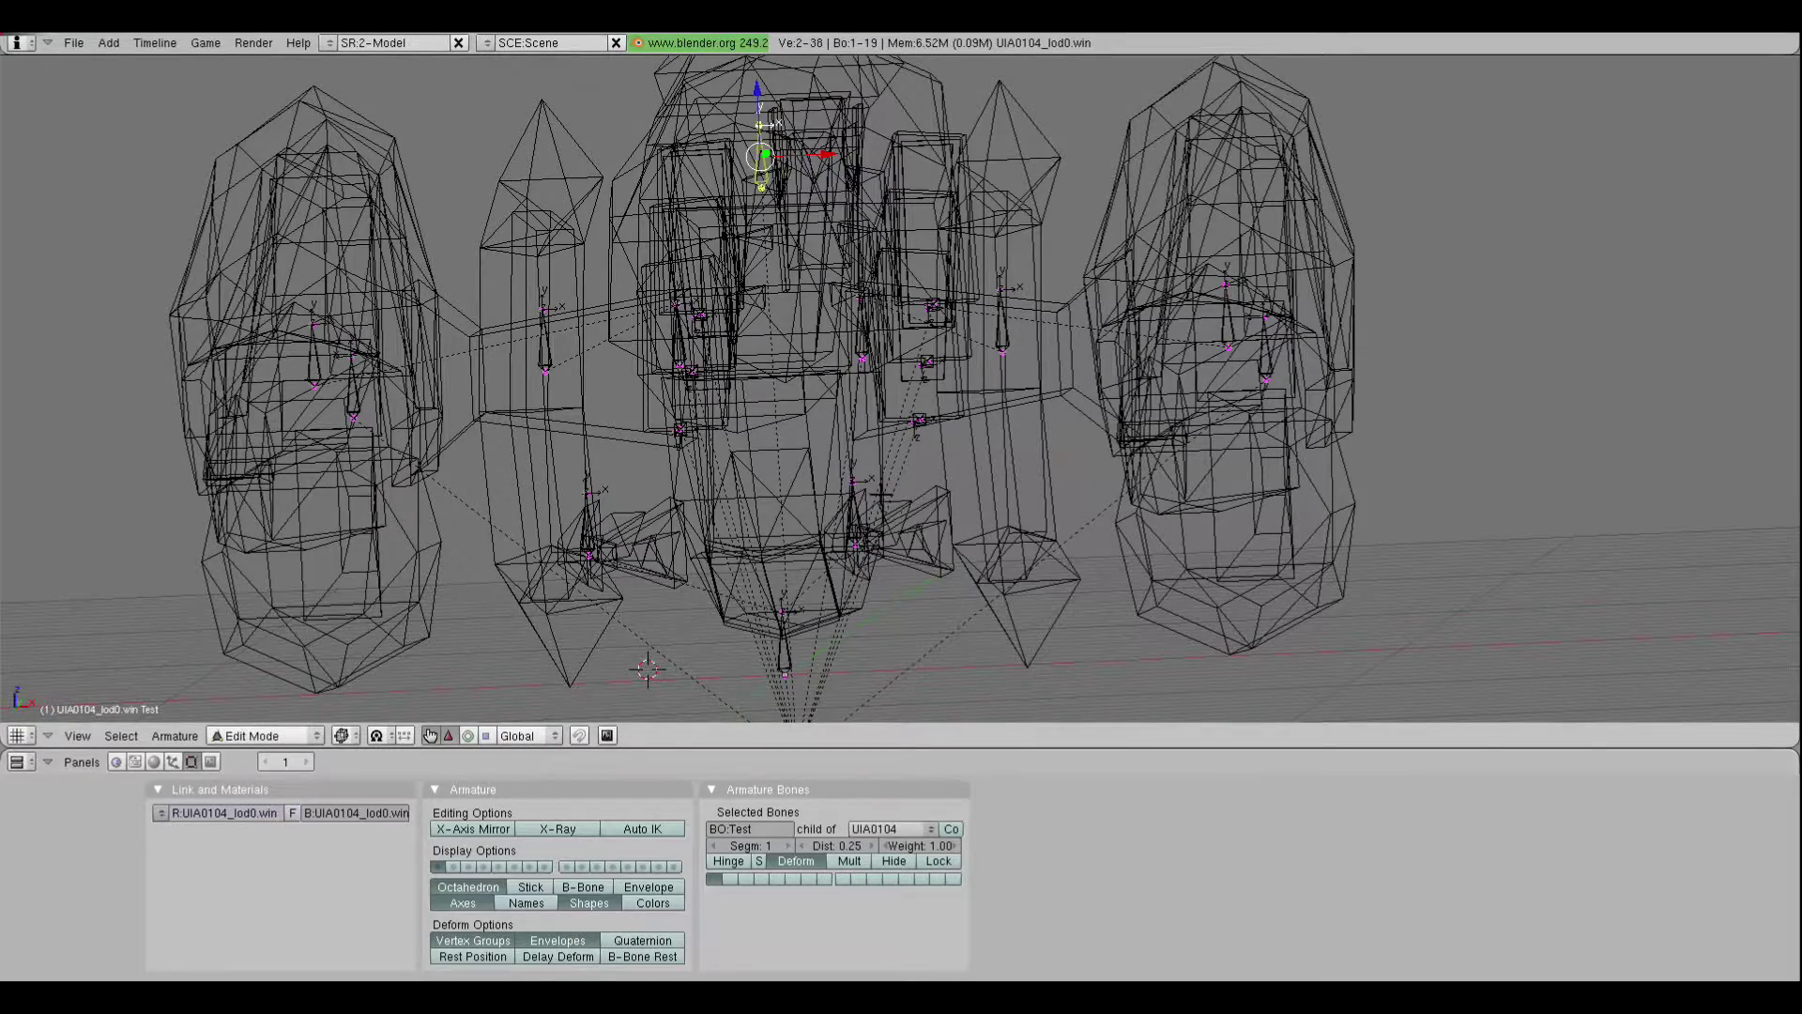
scroll(880, 495, down, 1)
middle_drag(962, 458, 762, 453)
click(267, 736)
click(267, 718)
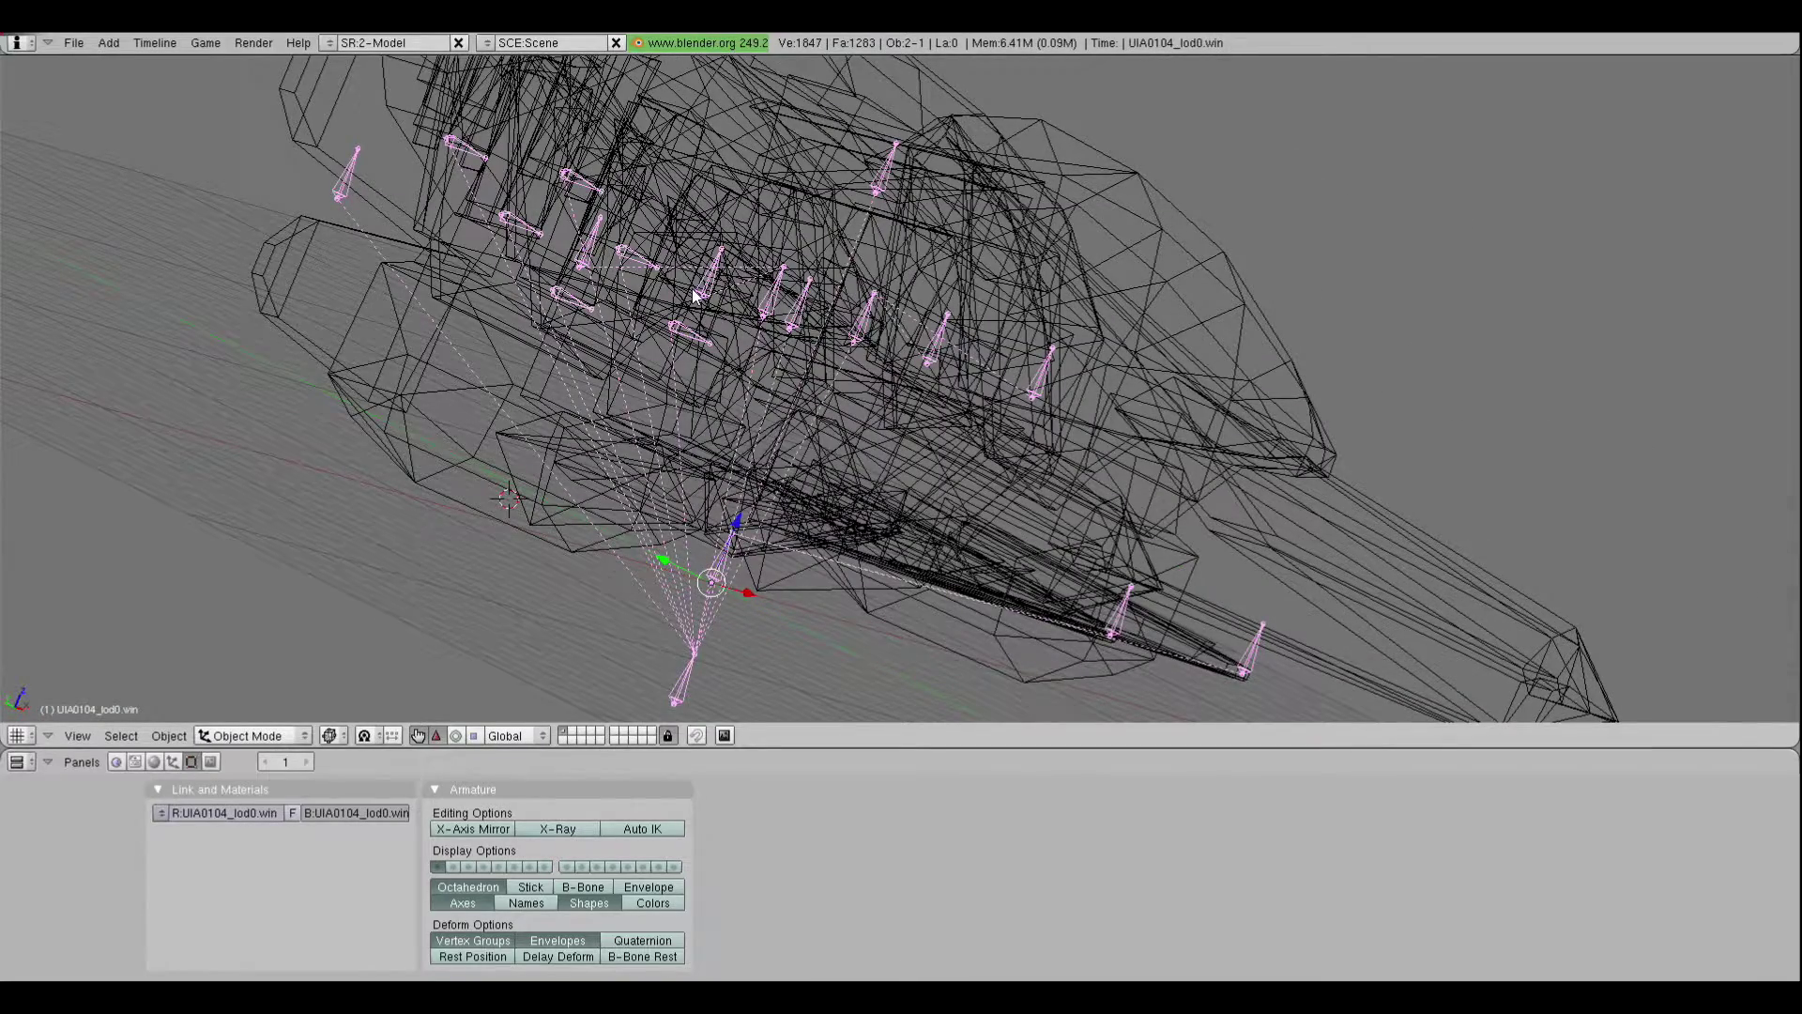
middle_drag(695, 296, 941, 496)
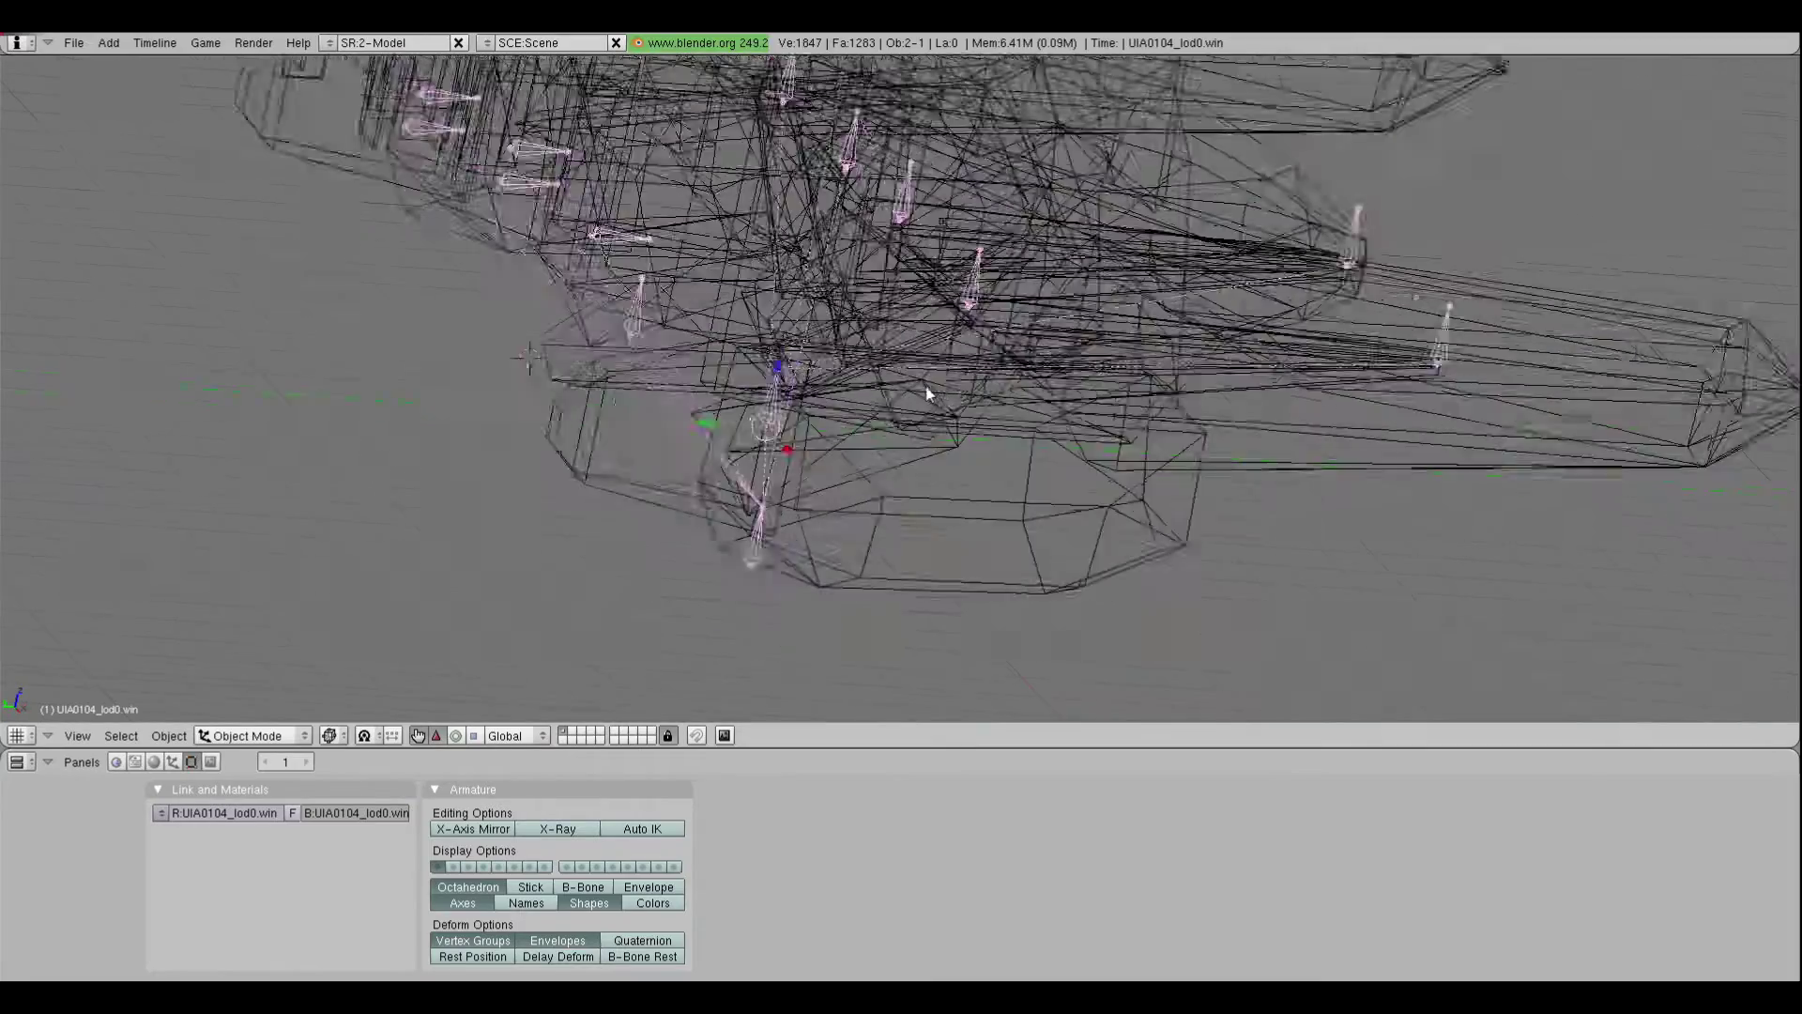
middle_drag(926, 394, 682, 429)
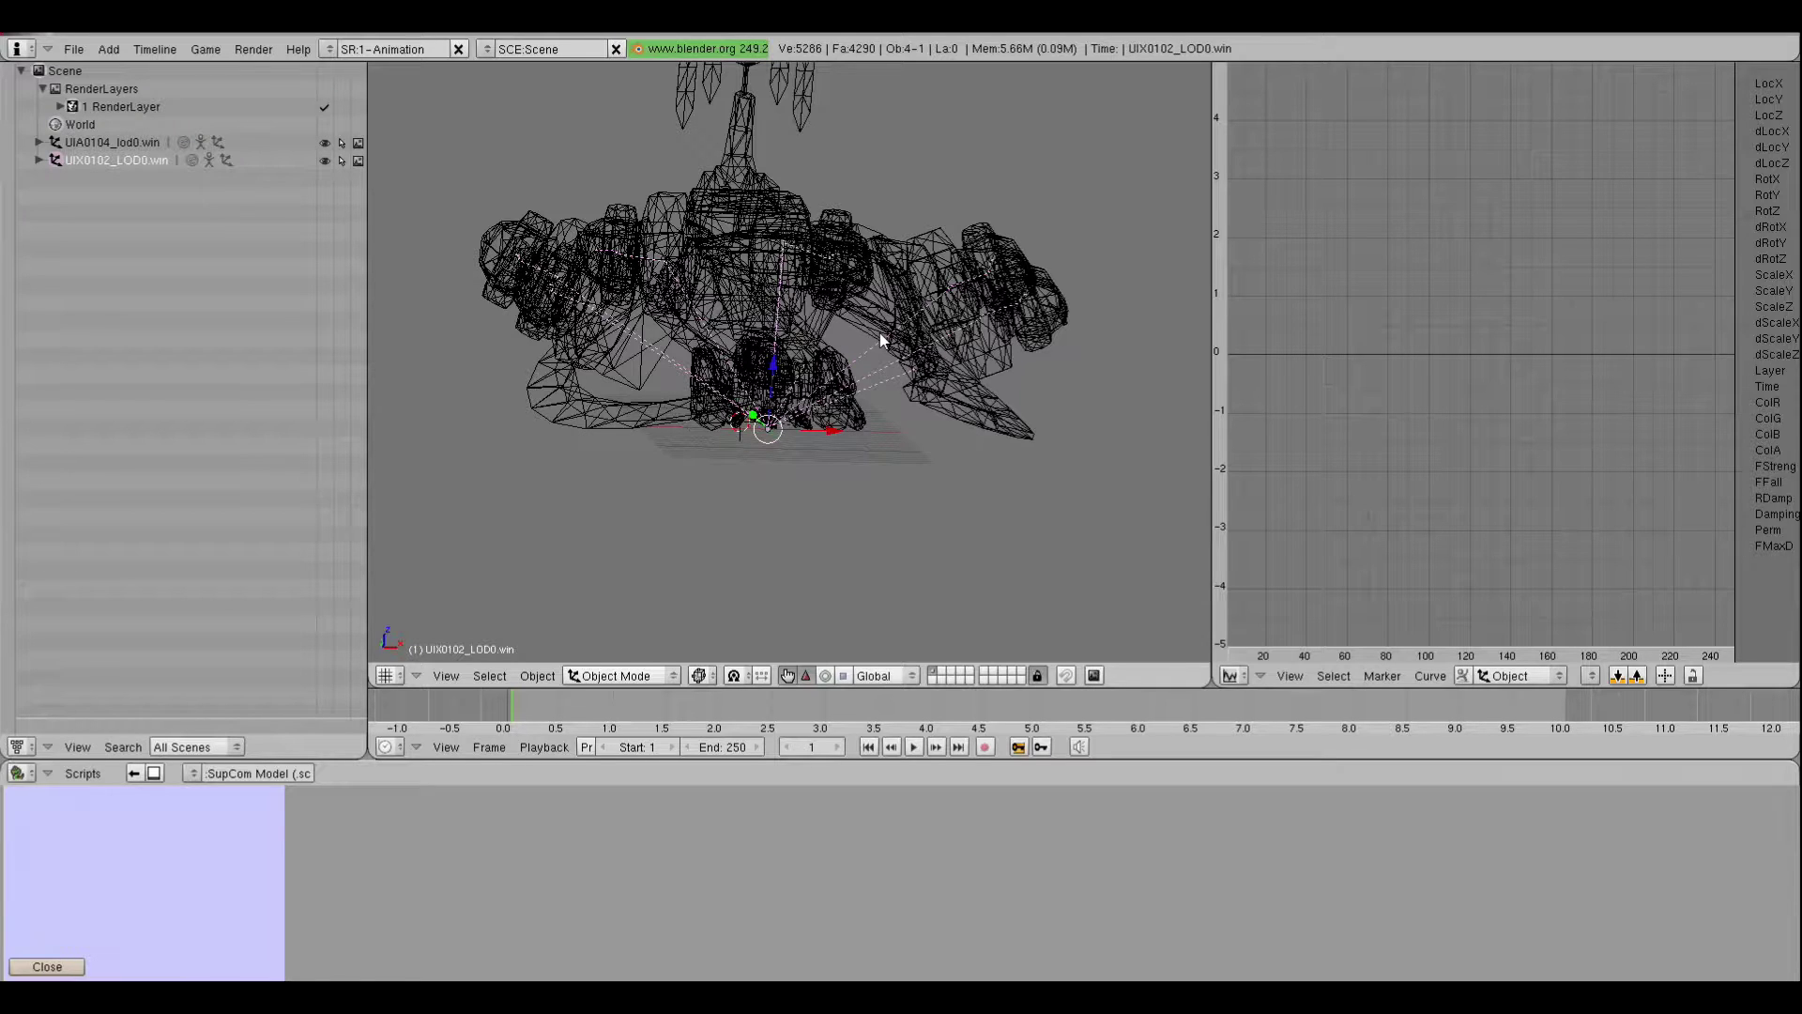
Select the large UIX0102_LOD0 unit's mesh and apply its scale and rotation to the object data
middle_drag(807, 298, 851, 350)
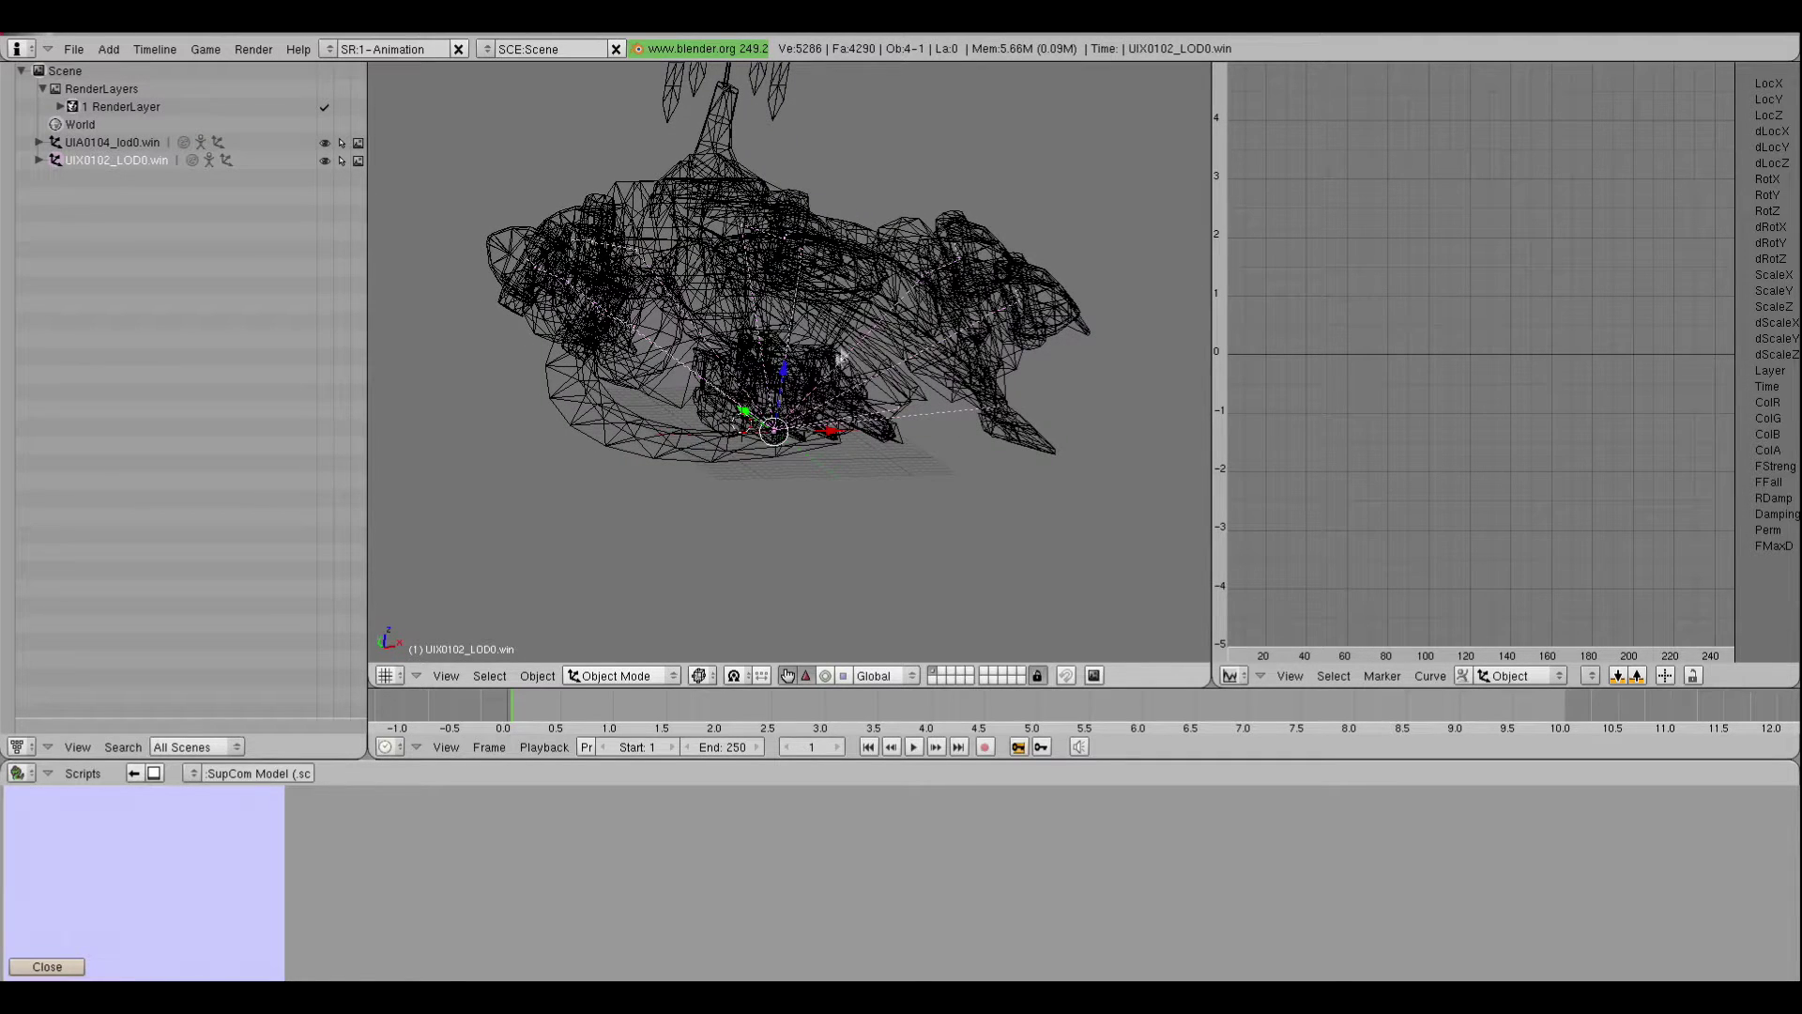
shift+right_click(828, 268)
middle_drag(763, 381, 556, 460)
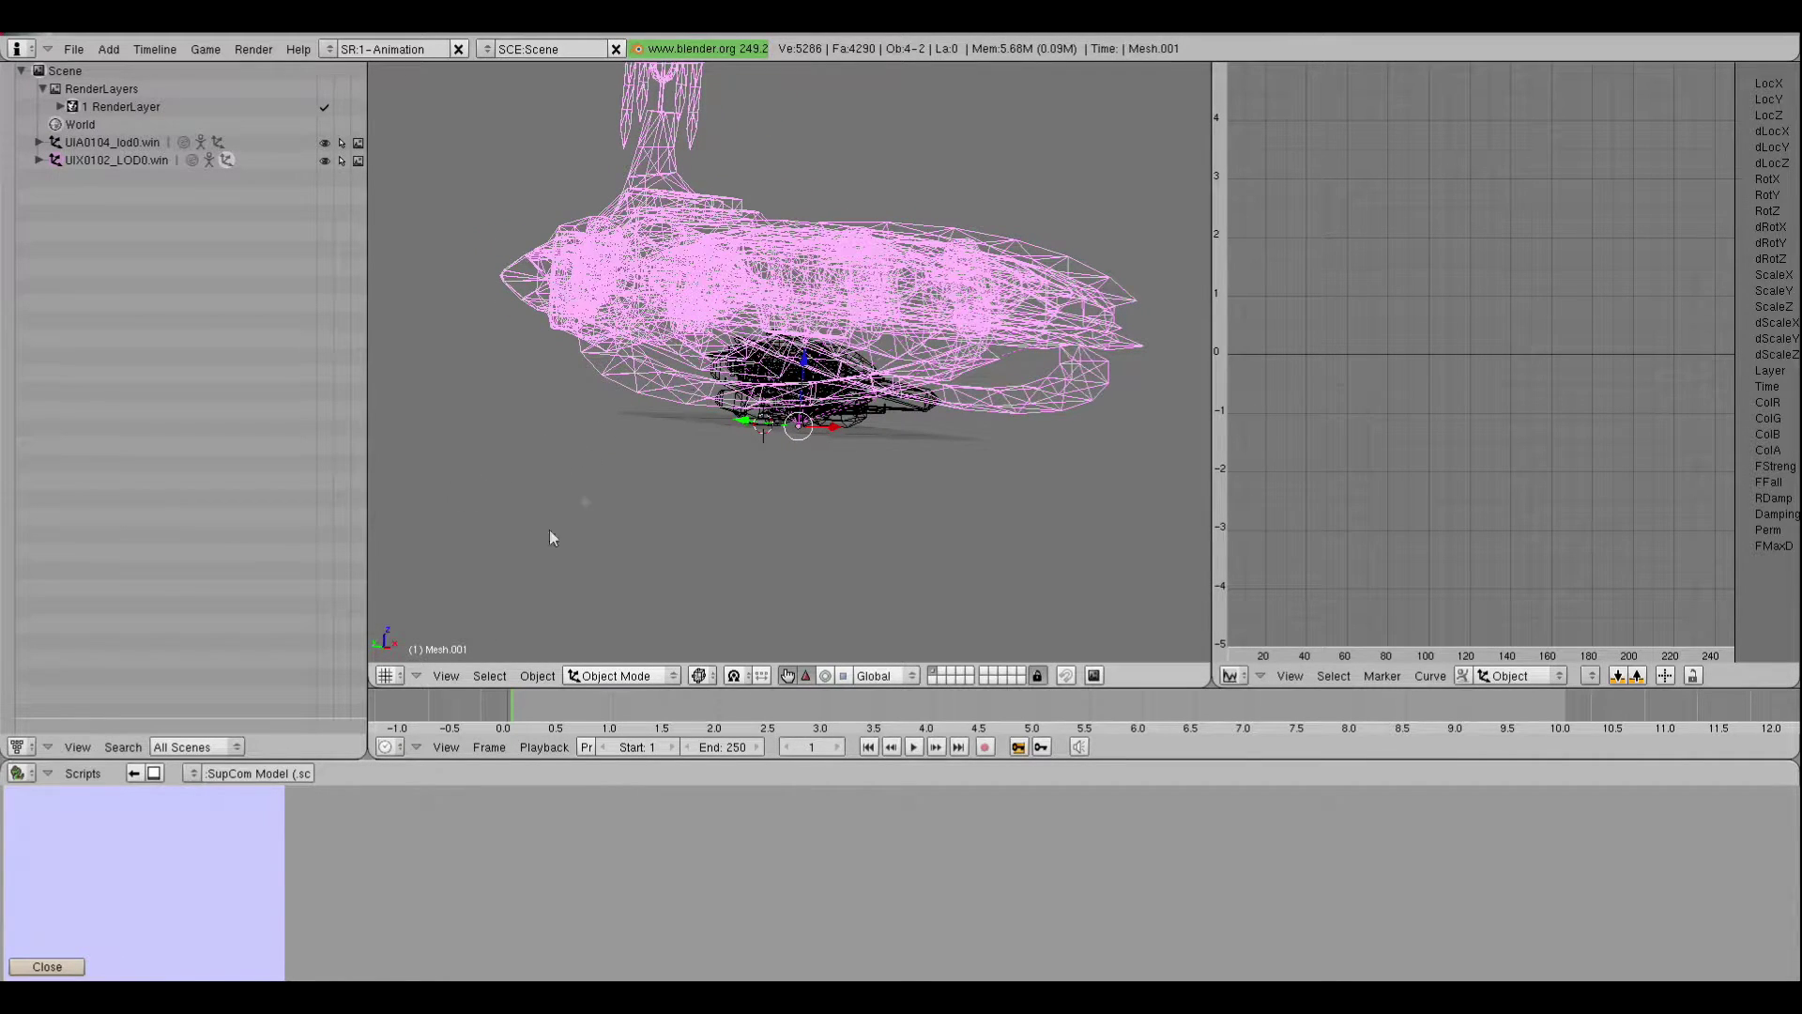
drag(528, 690, 533, 684)
click(534, 683)
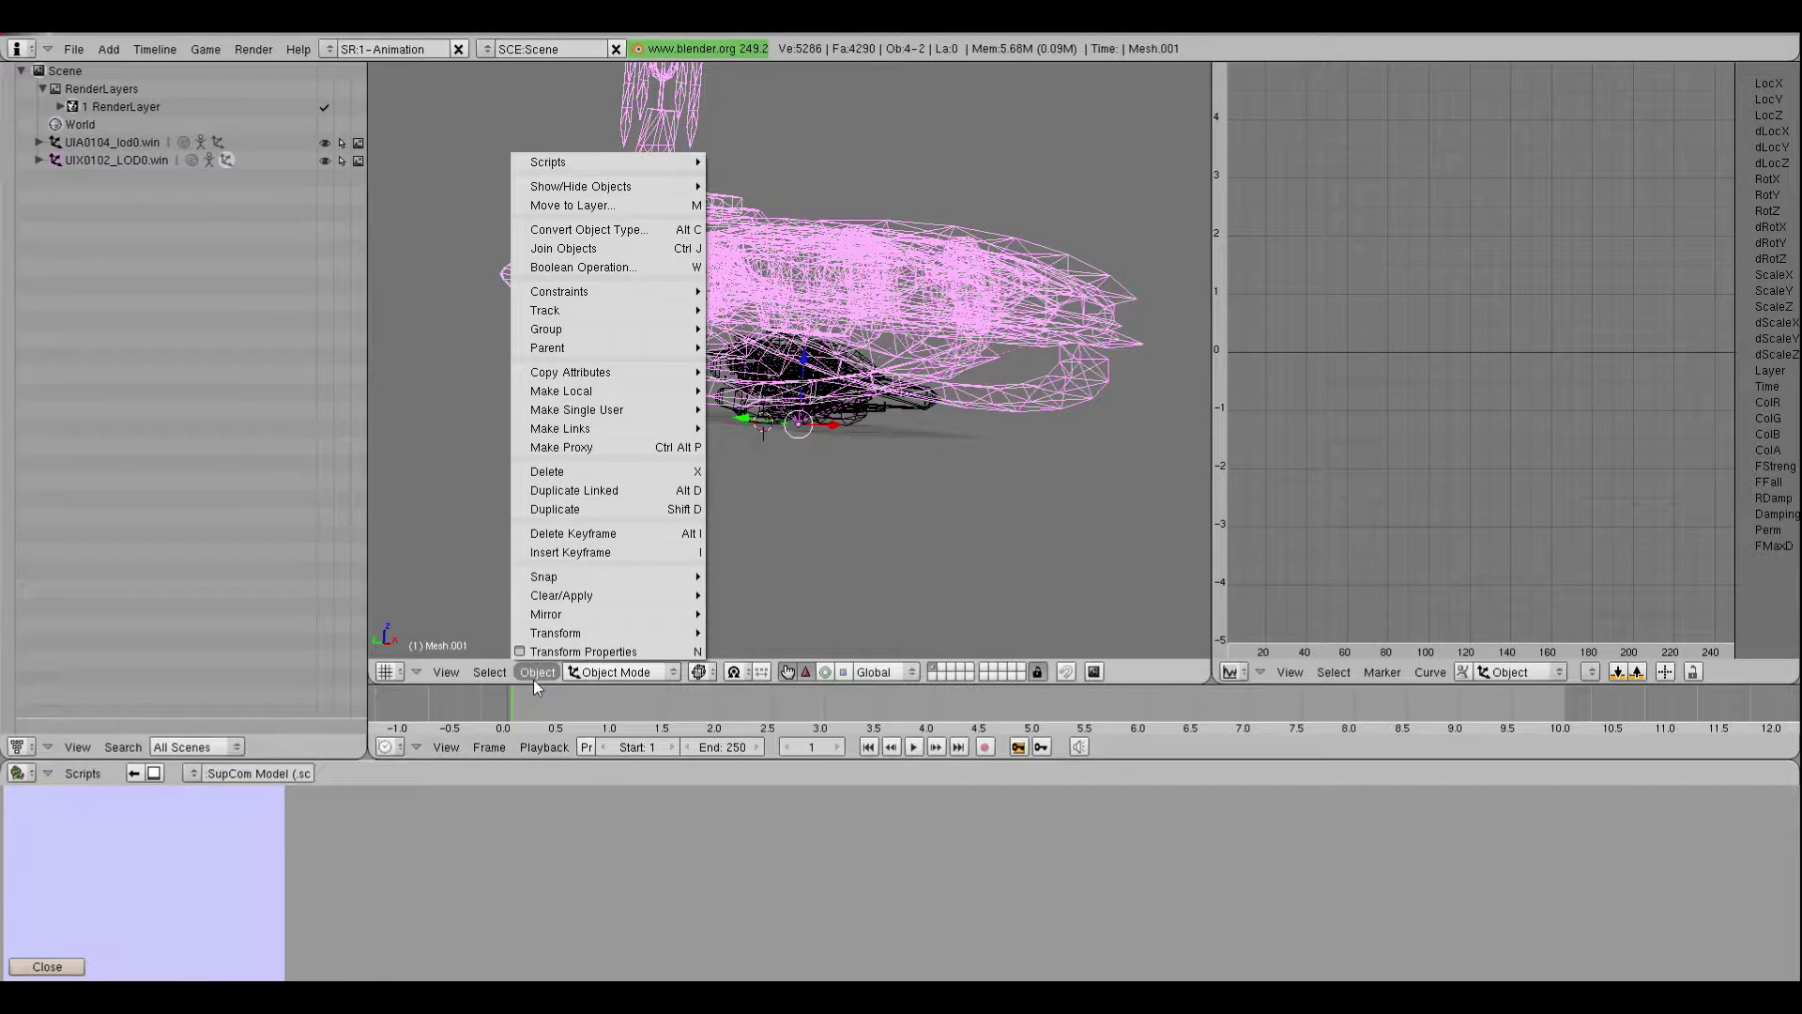
mouse_move(562, 602)
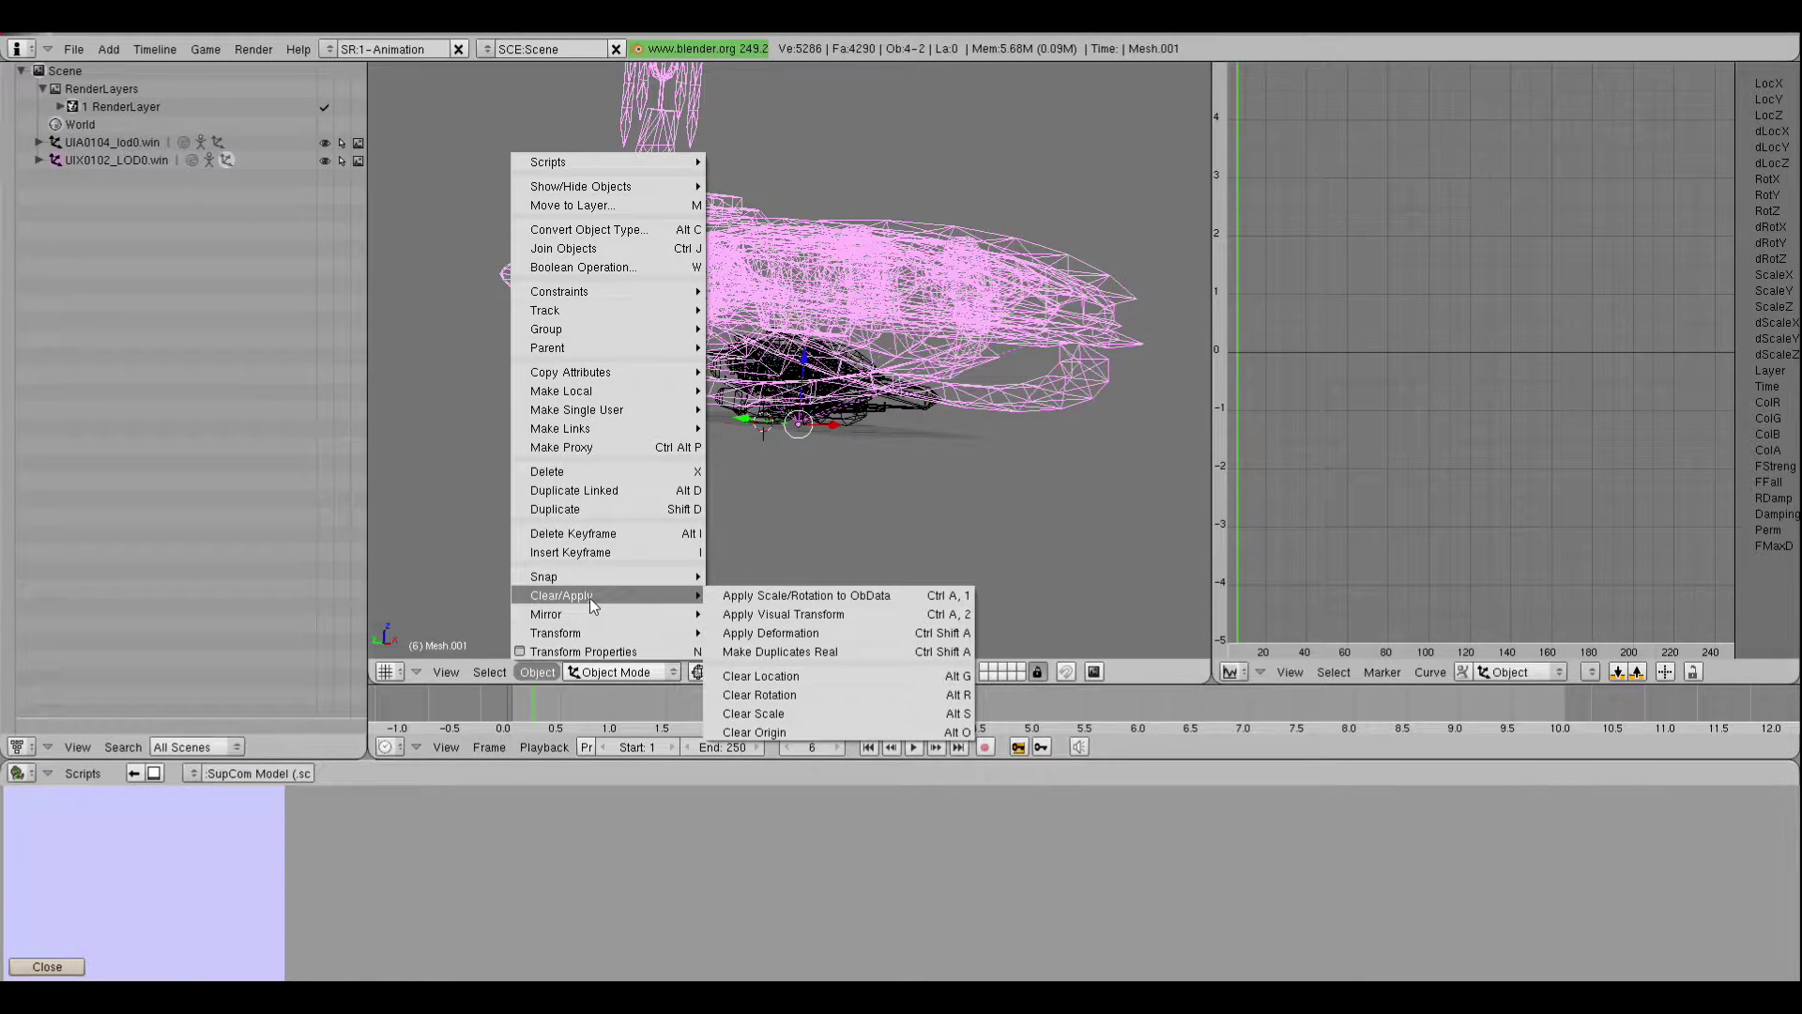
click(792, 595)
Move the large UIX0102_LOD0 mesh about 23 units in the negative direction along the global Y axis
middle_drag(798, 507, 814, 430)
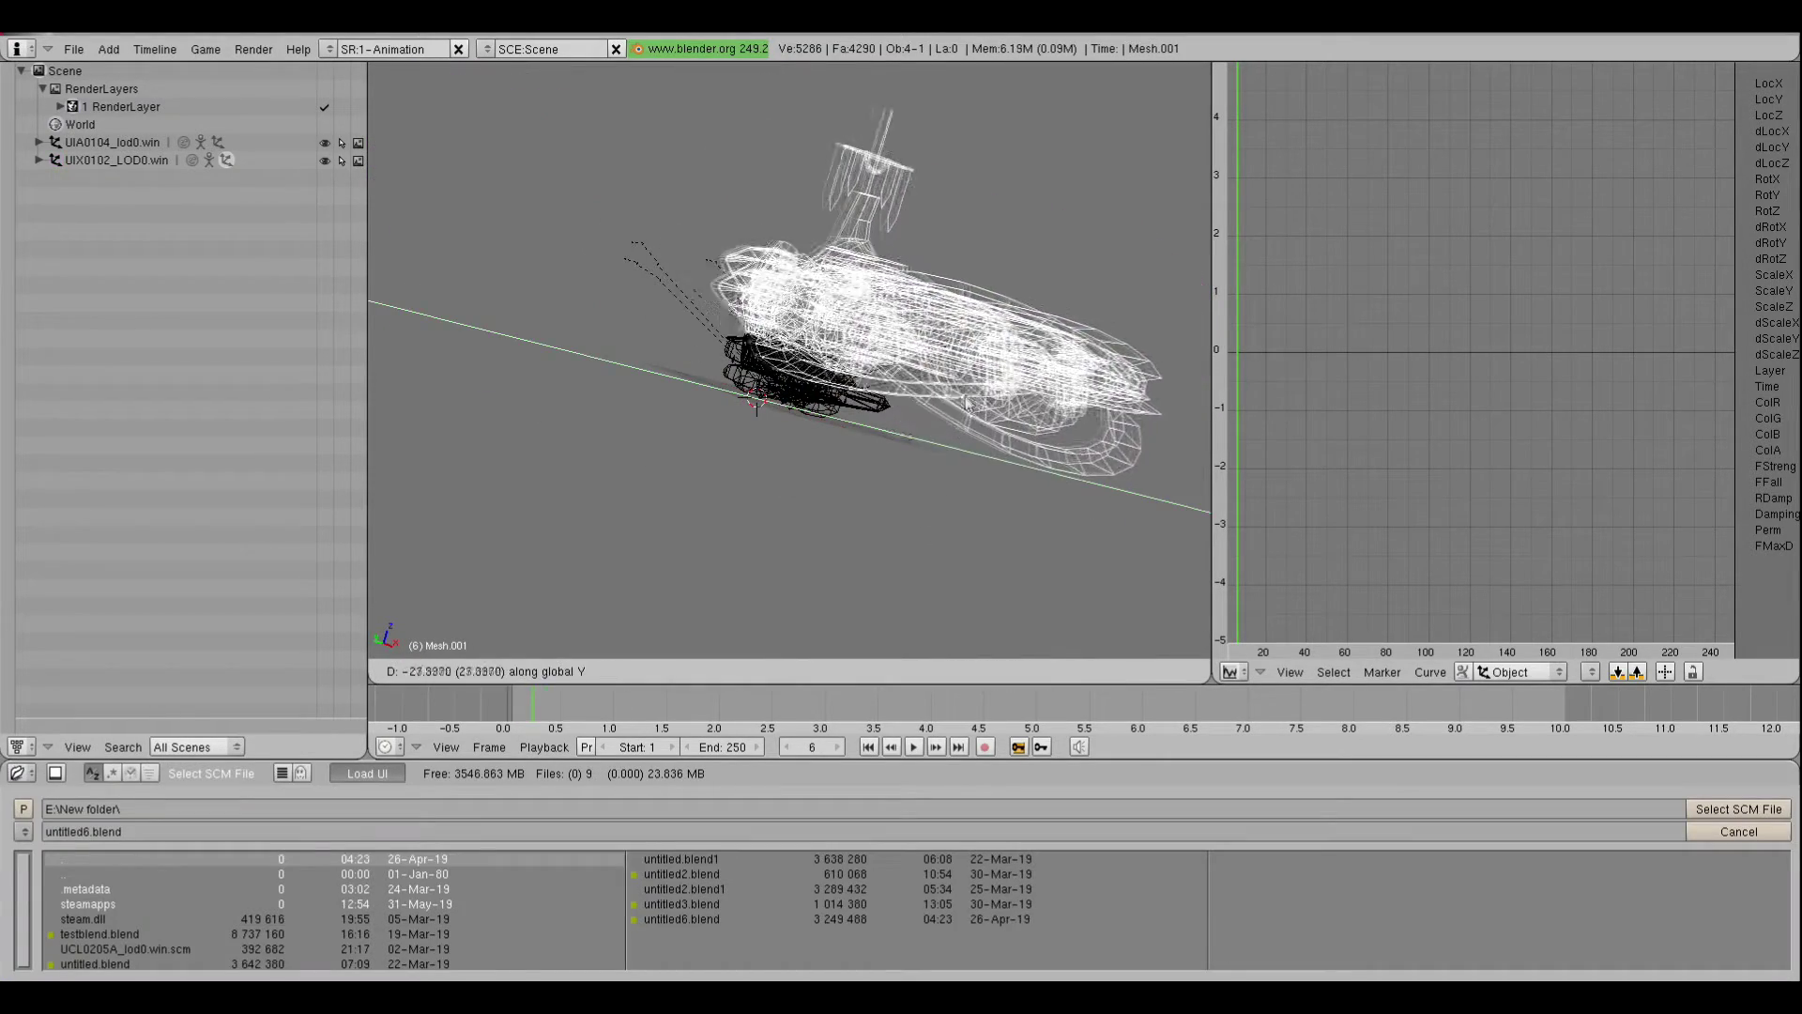
click(967, 404)
mouse_move(967, 404)
middle_down()
mouse_move(803, 443)
mouse_move(896, 530)
middle_up()
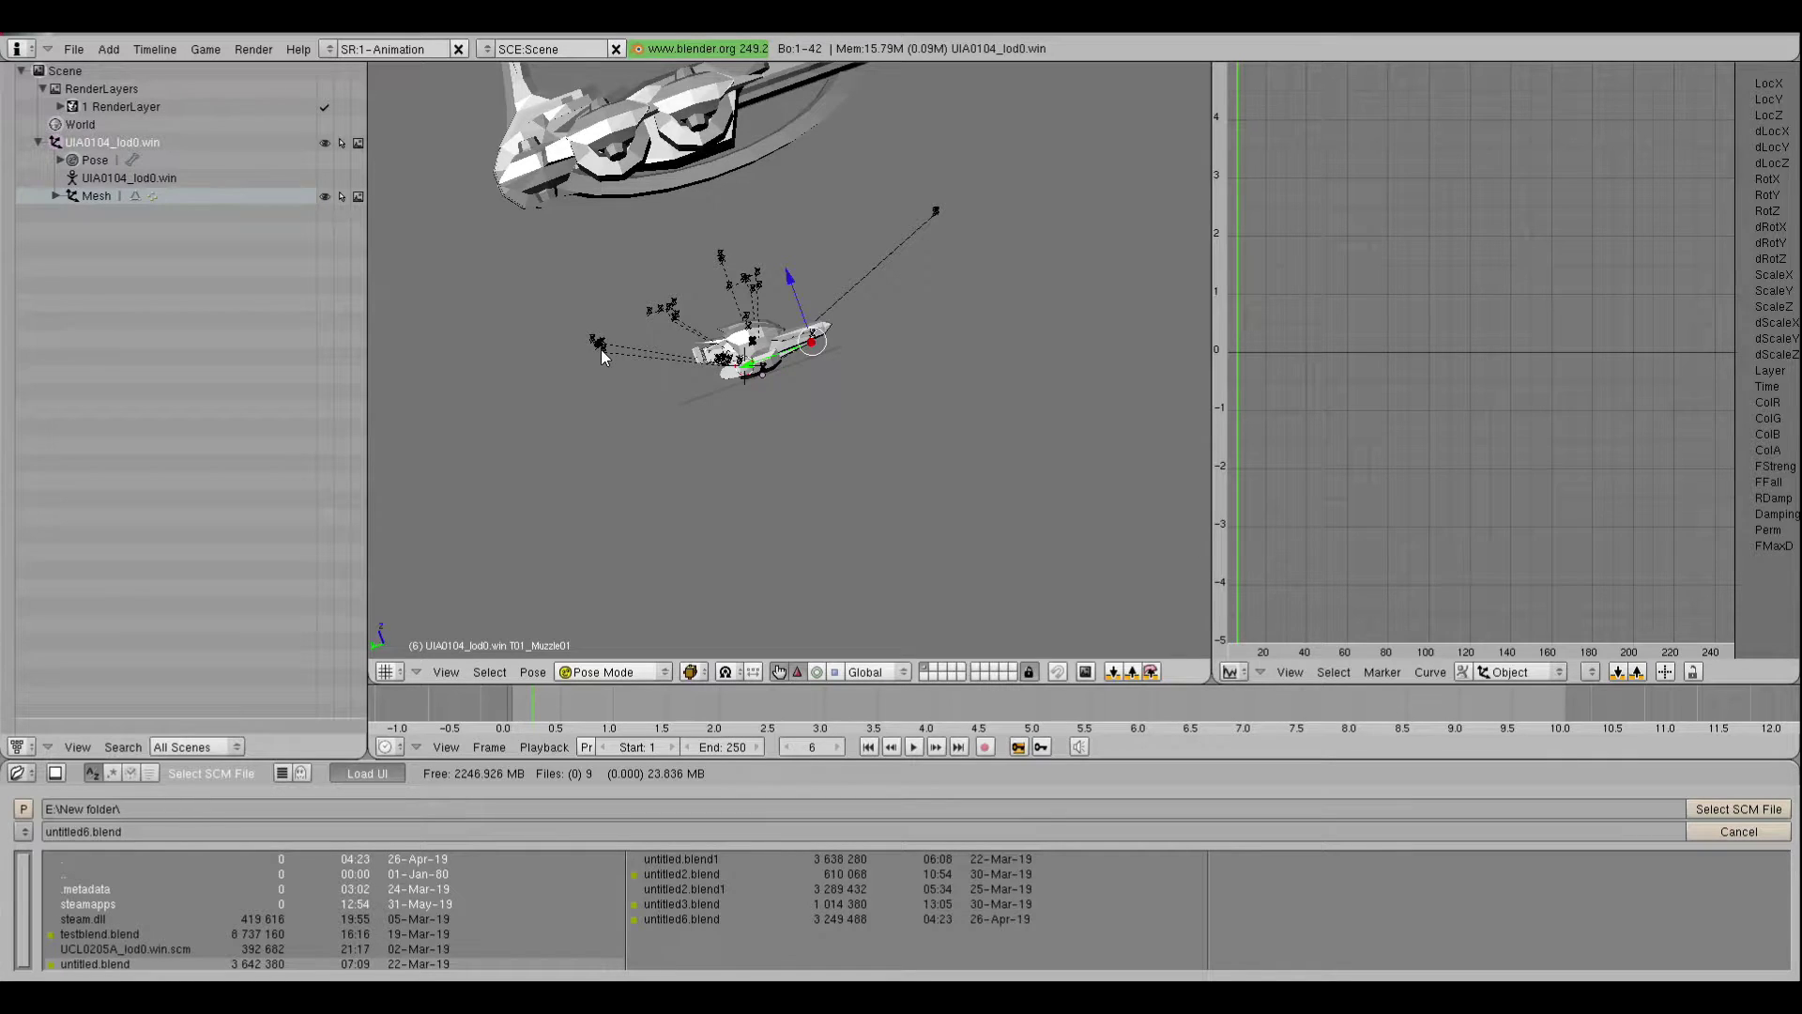
Leave the first armature's Edit Mode, then edit the second unit's UIA0104_lod0.win.001 armature and select one of its muzzle bones
middle_drag(597, 351, 704, 289)
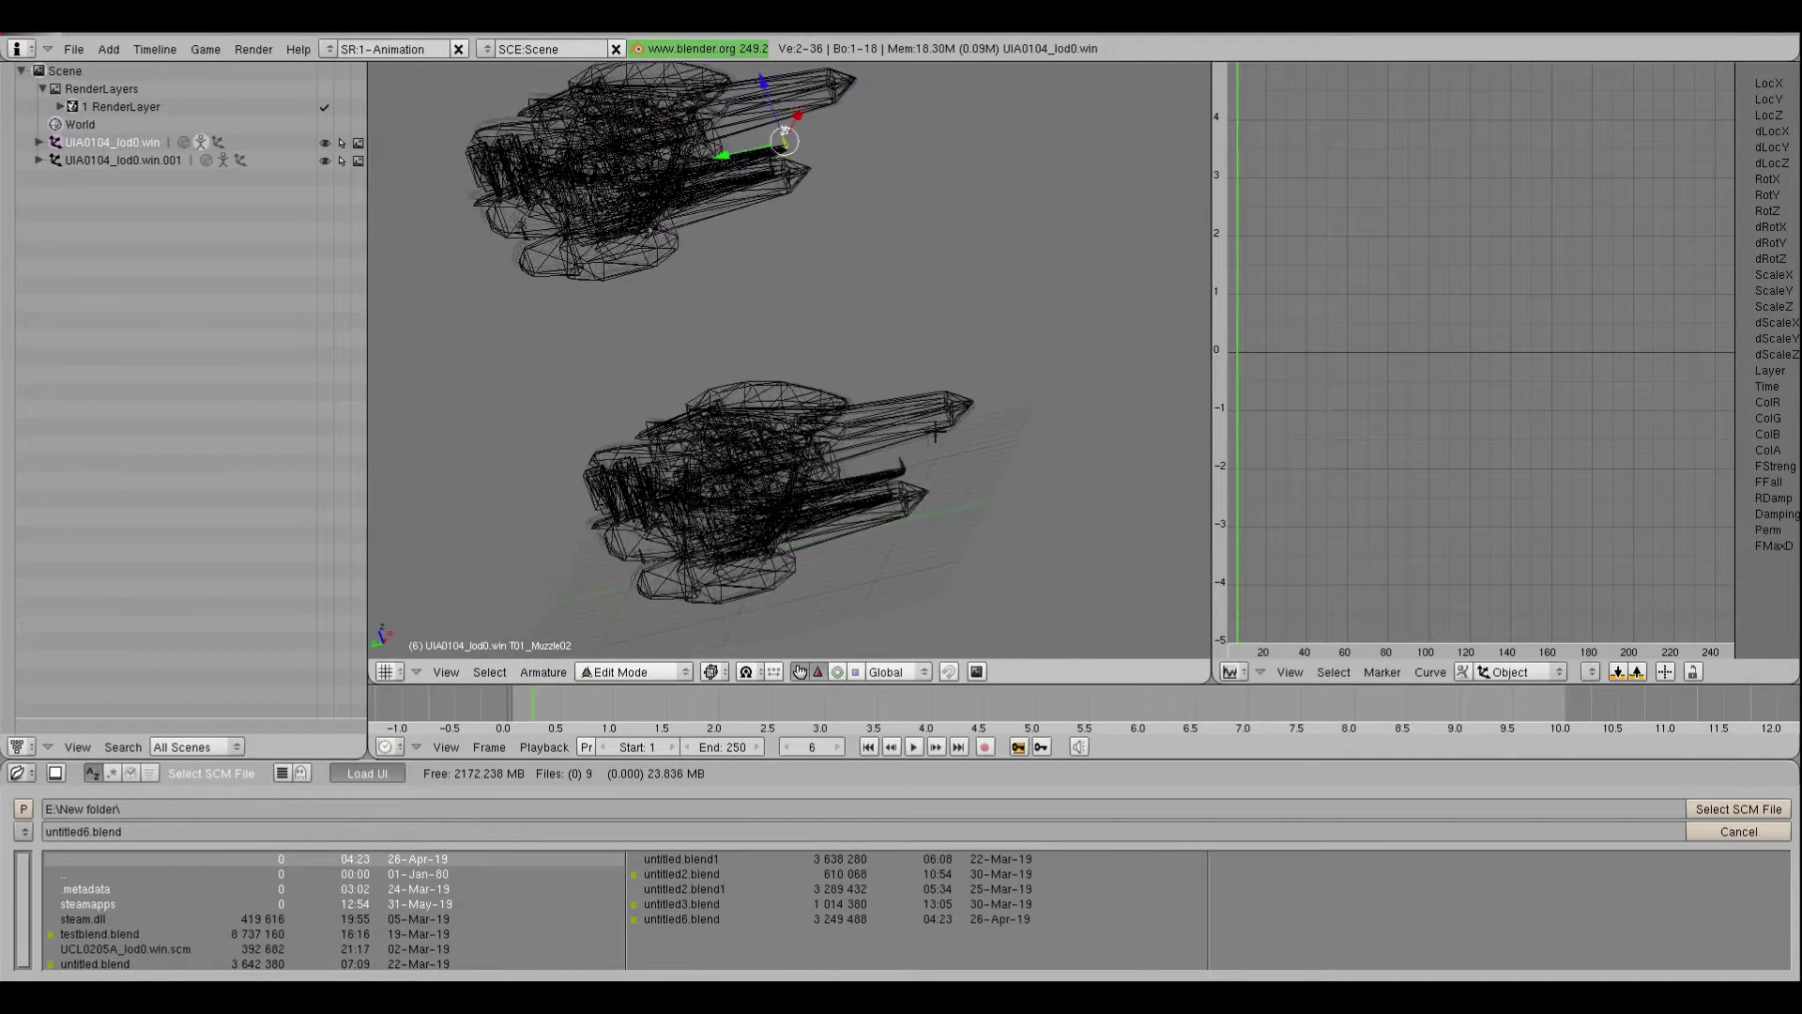
middle_drag(952, 444, 967, 505)
middle_drag(768, 350, 744, 166)
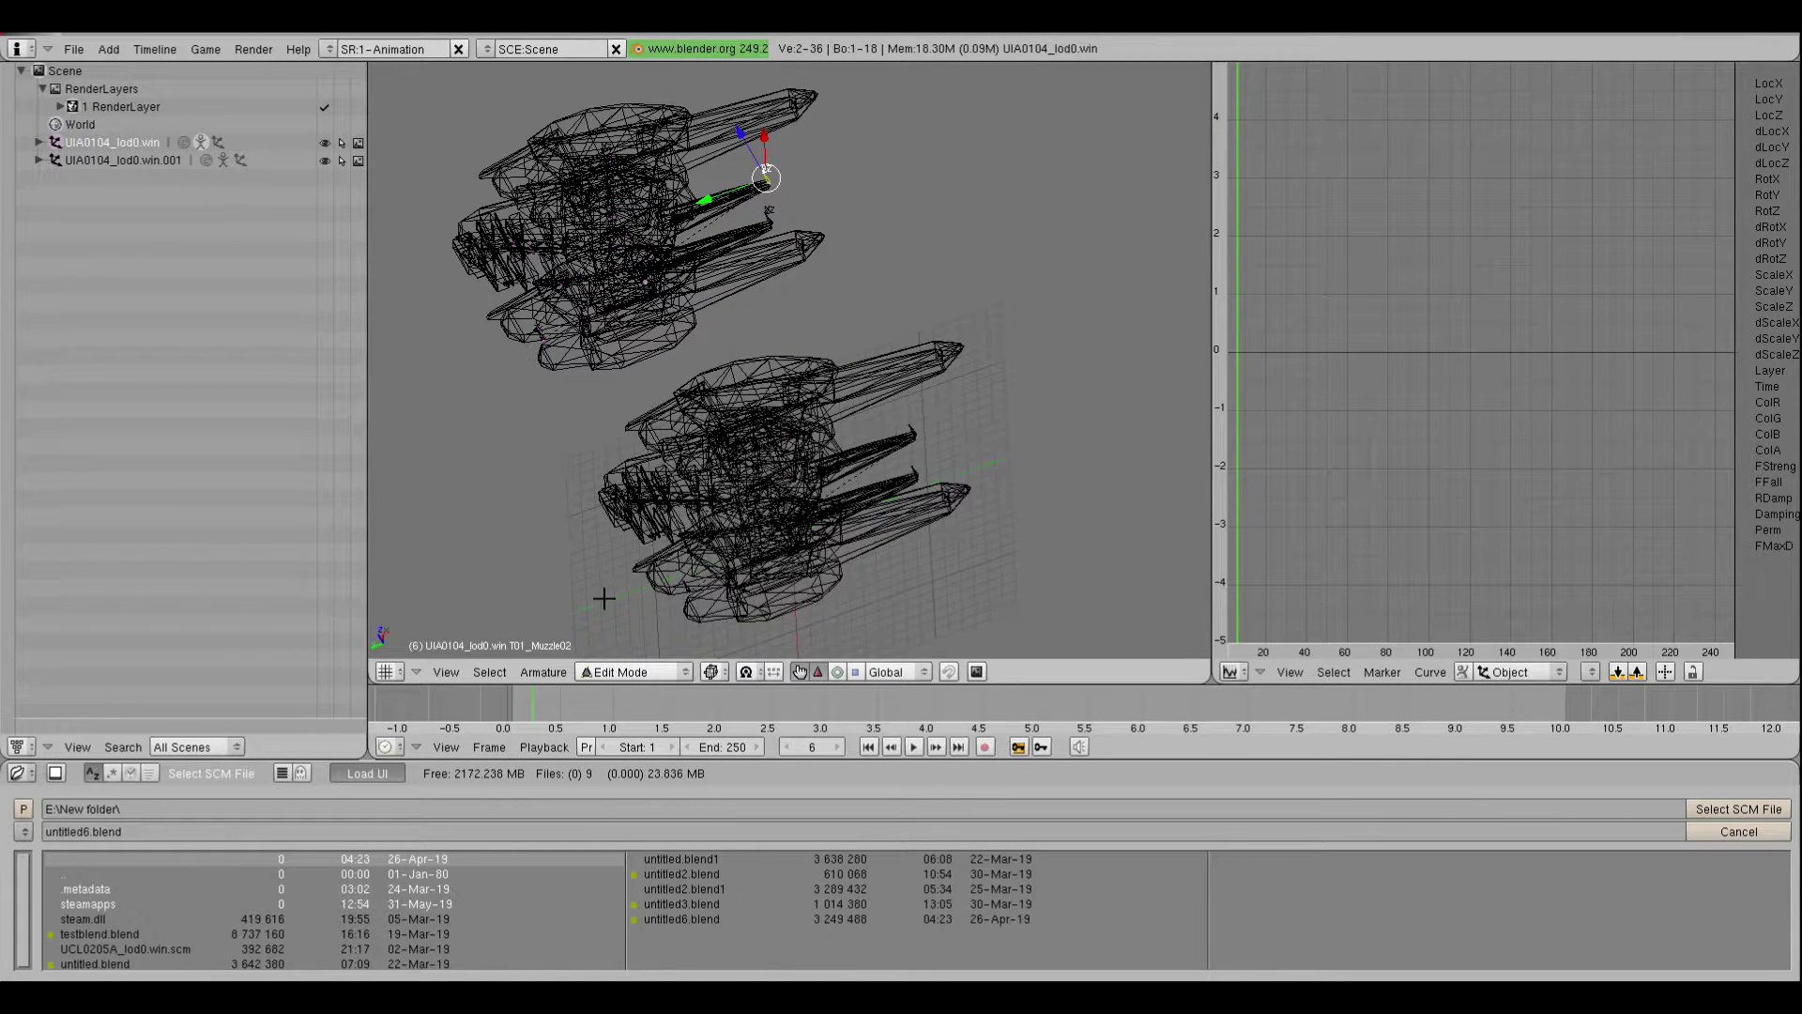
click(638, 671)
click(632, 655)
right_click(774, 543)
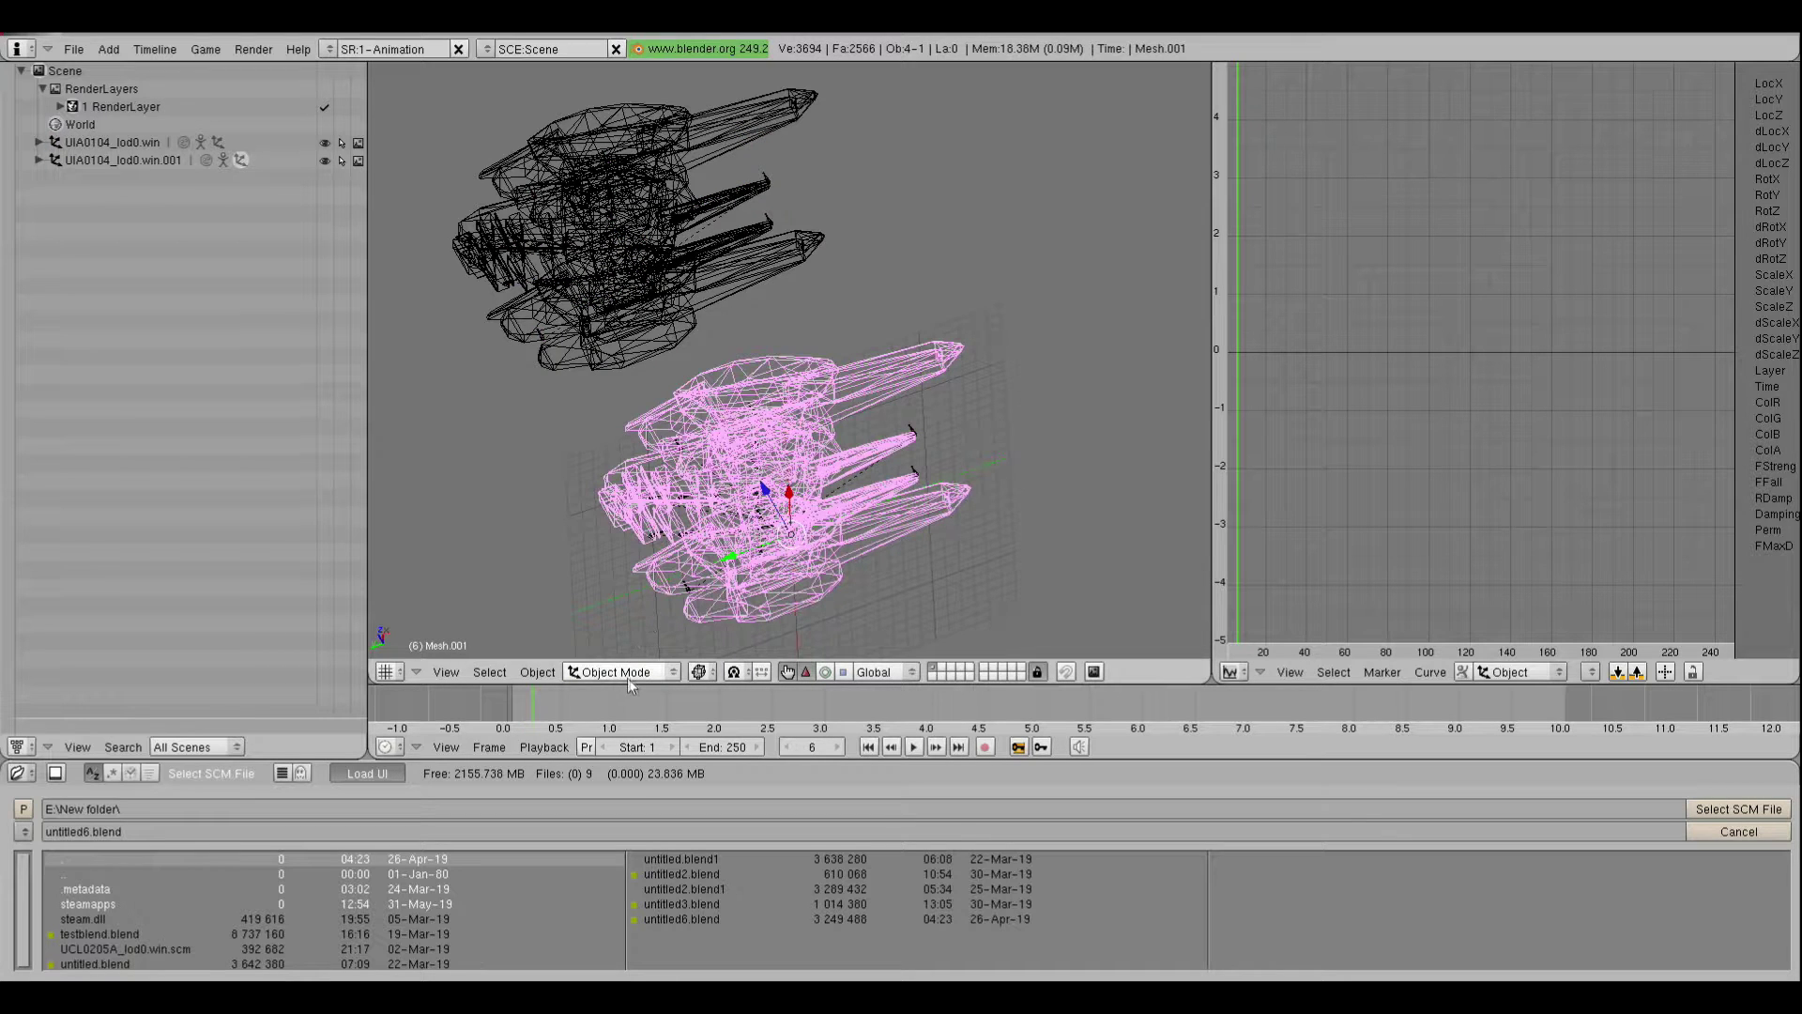
right_click(975, 493)
key(Tab)
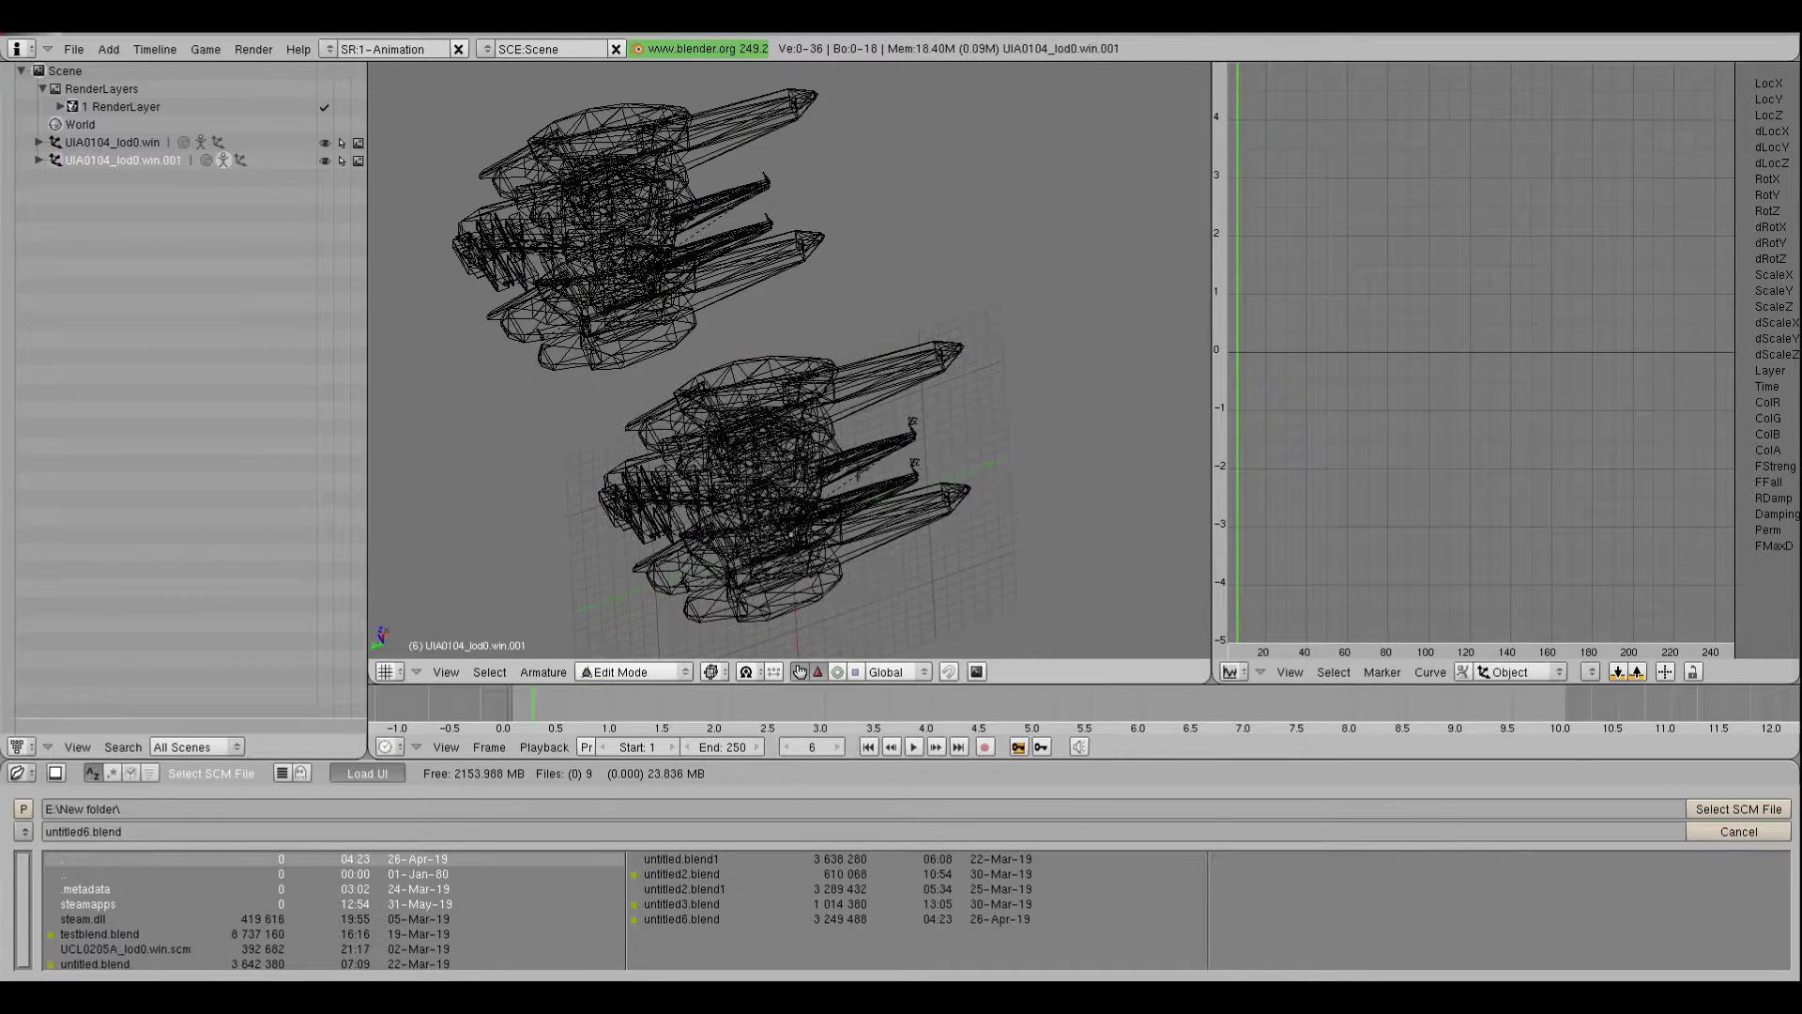
right_click(914, 430)
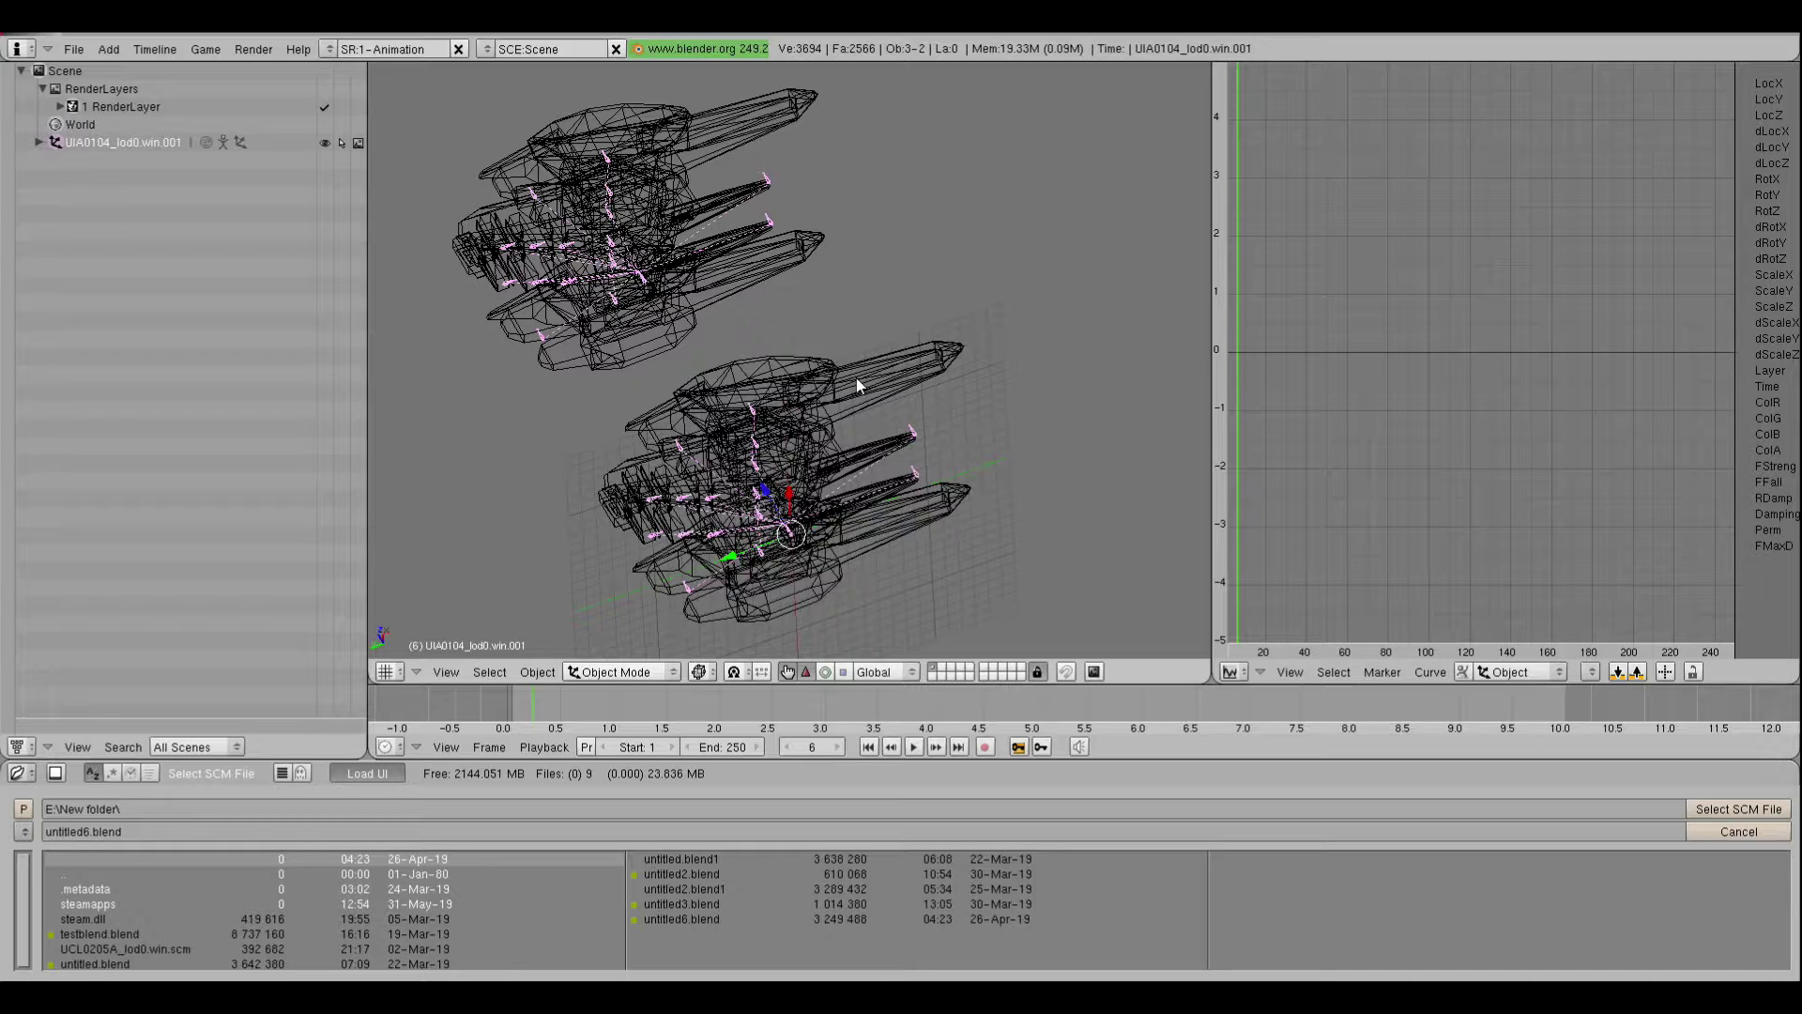
Put the combined UIA0104_lod0.win.001 armature in Pose Mode and try moving its Flap01 bone
click(617, 672)
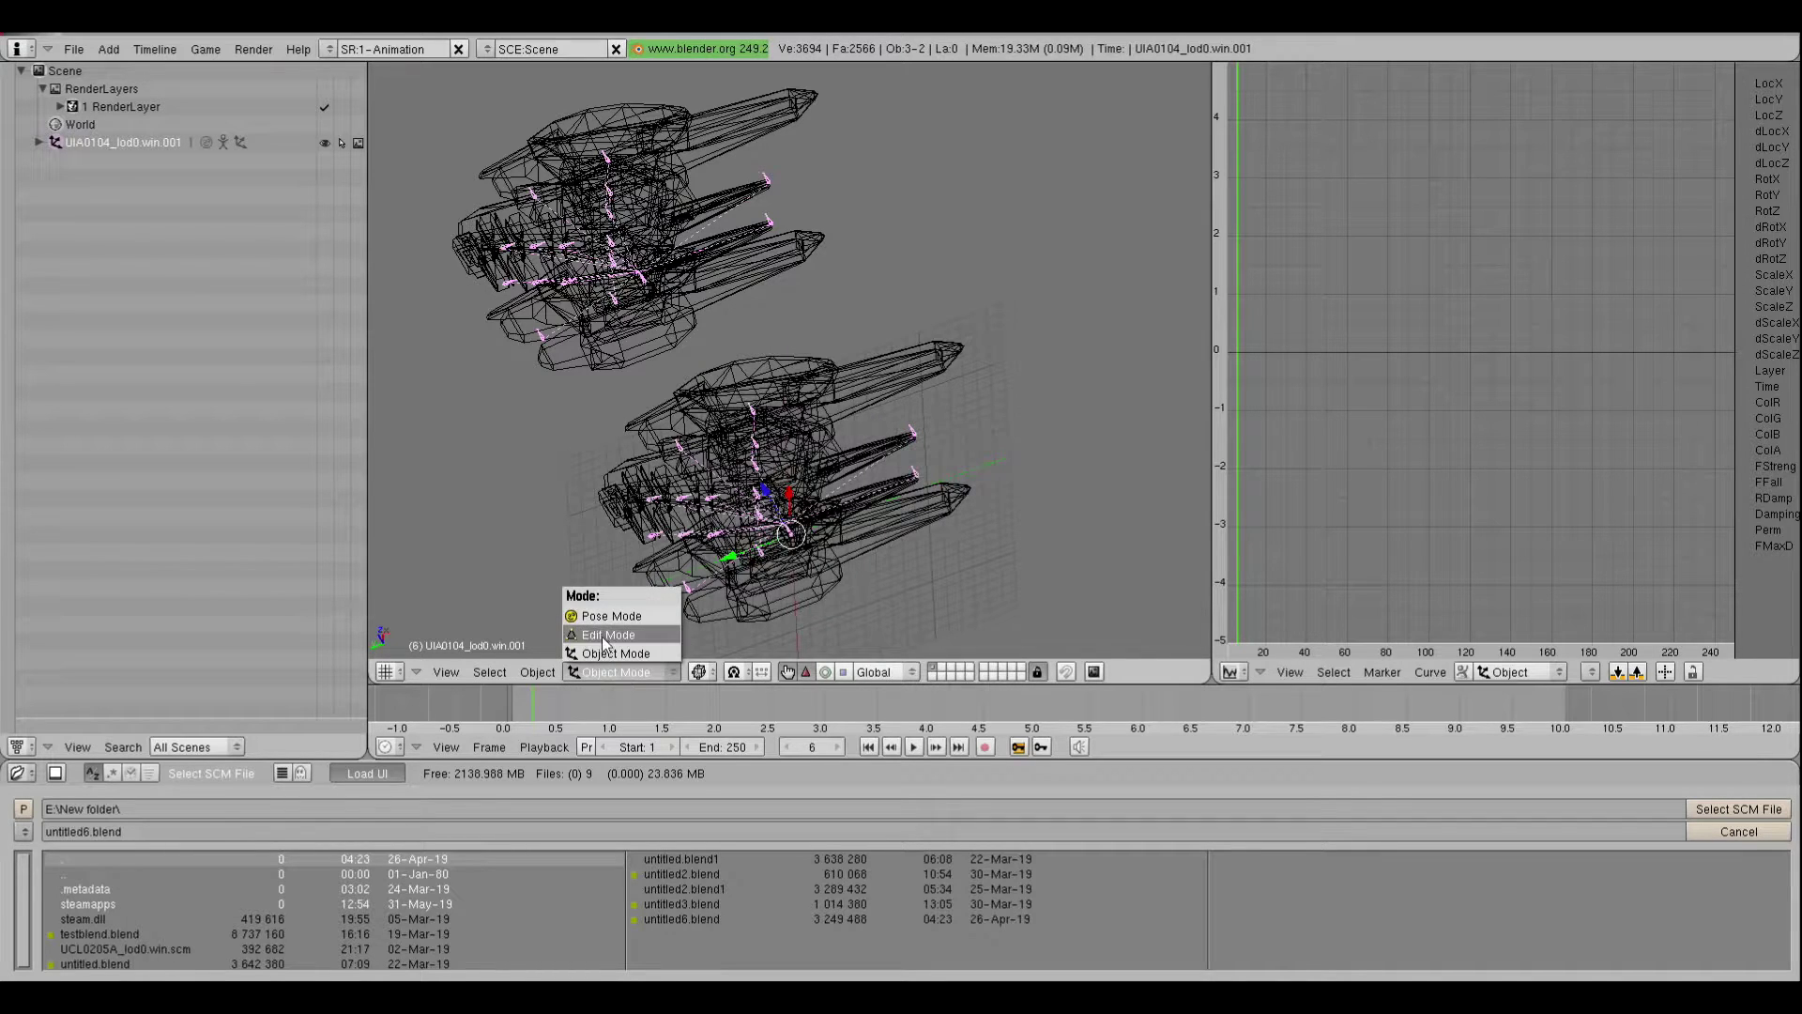
click(610, 616)
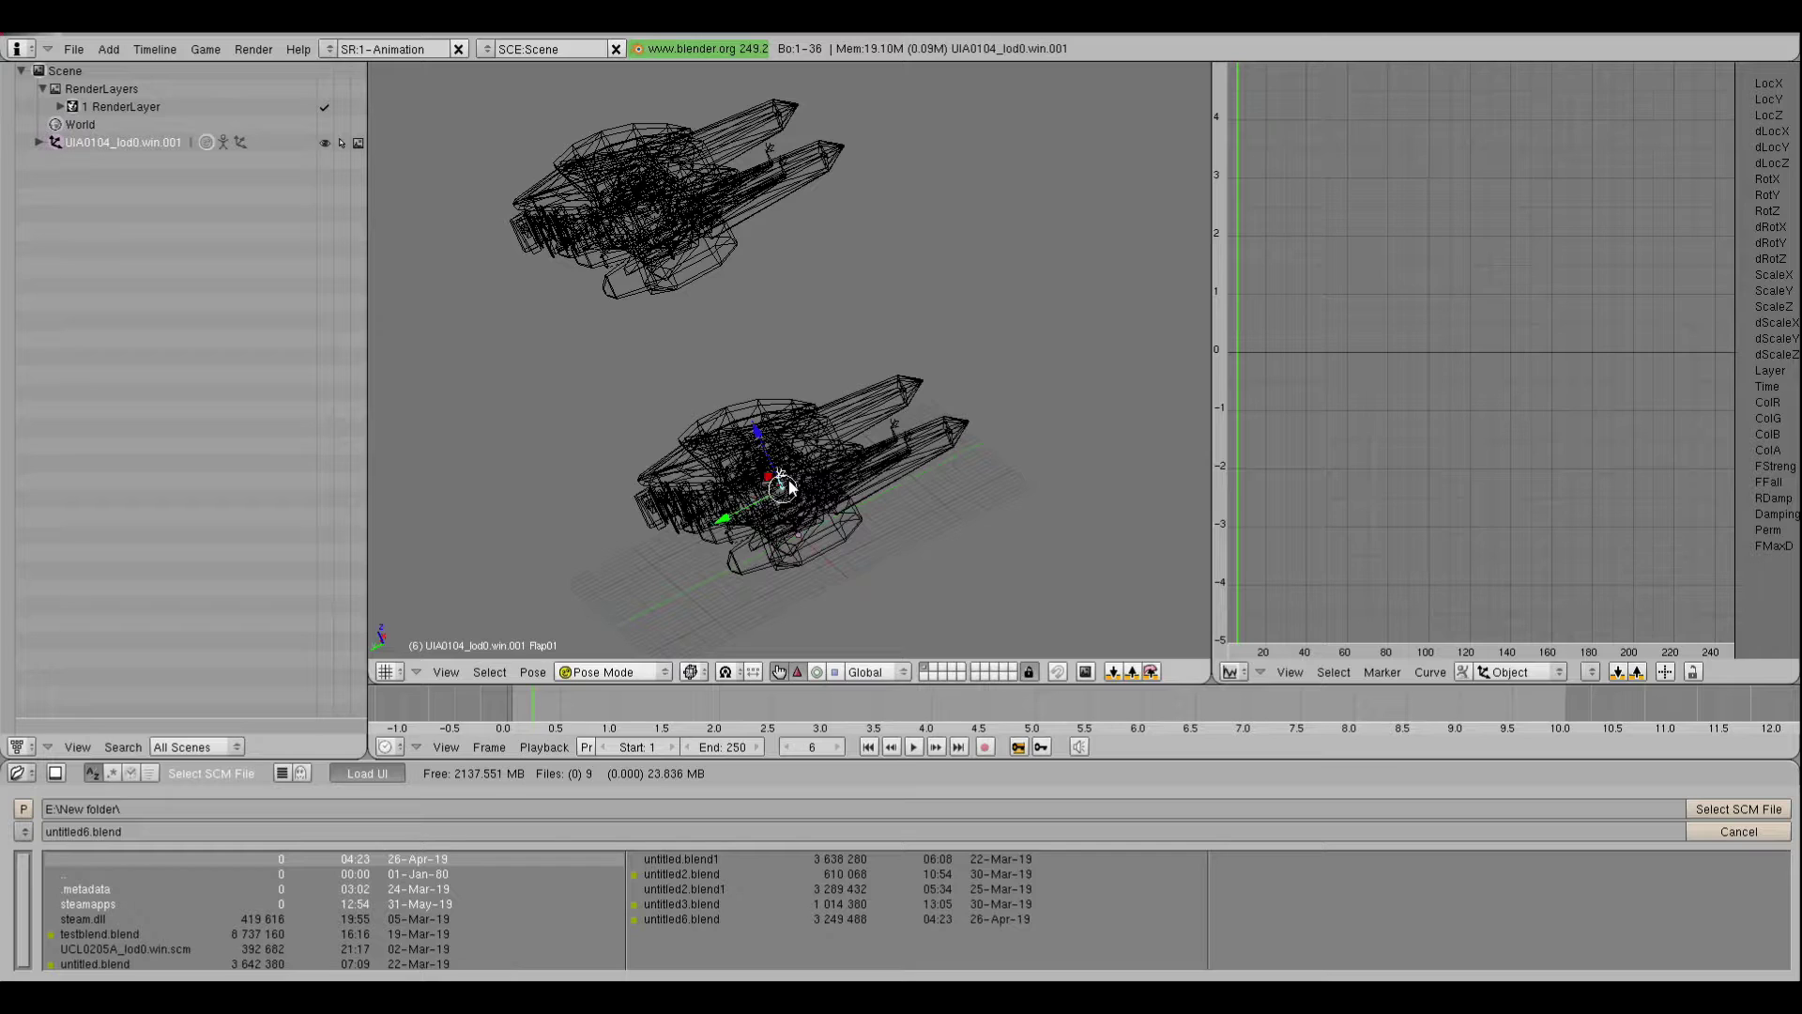
key(g)
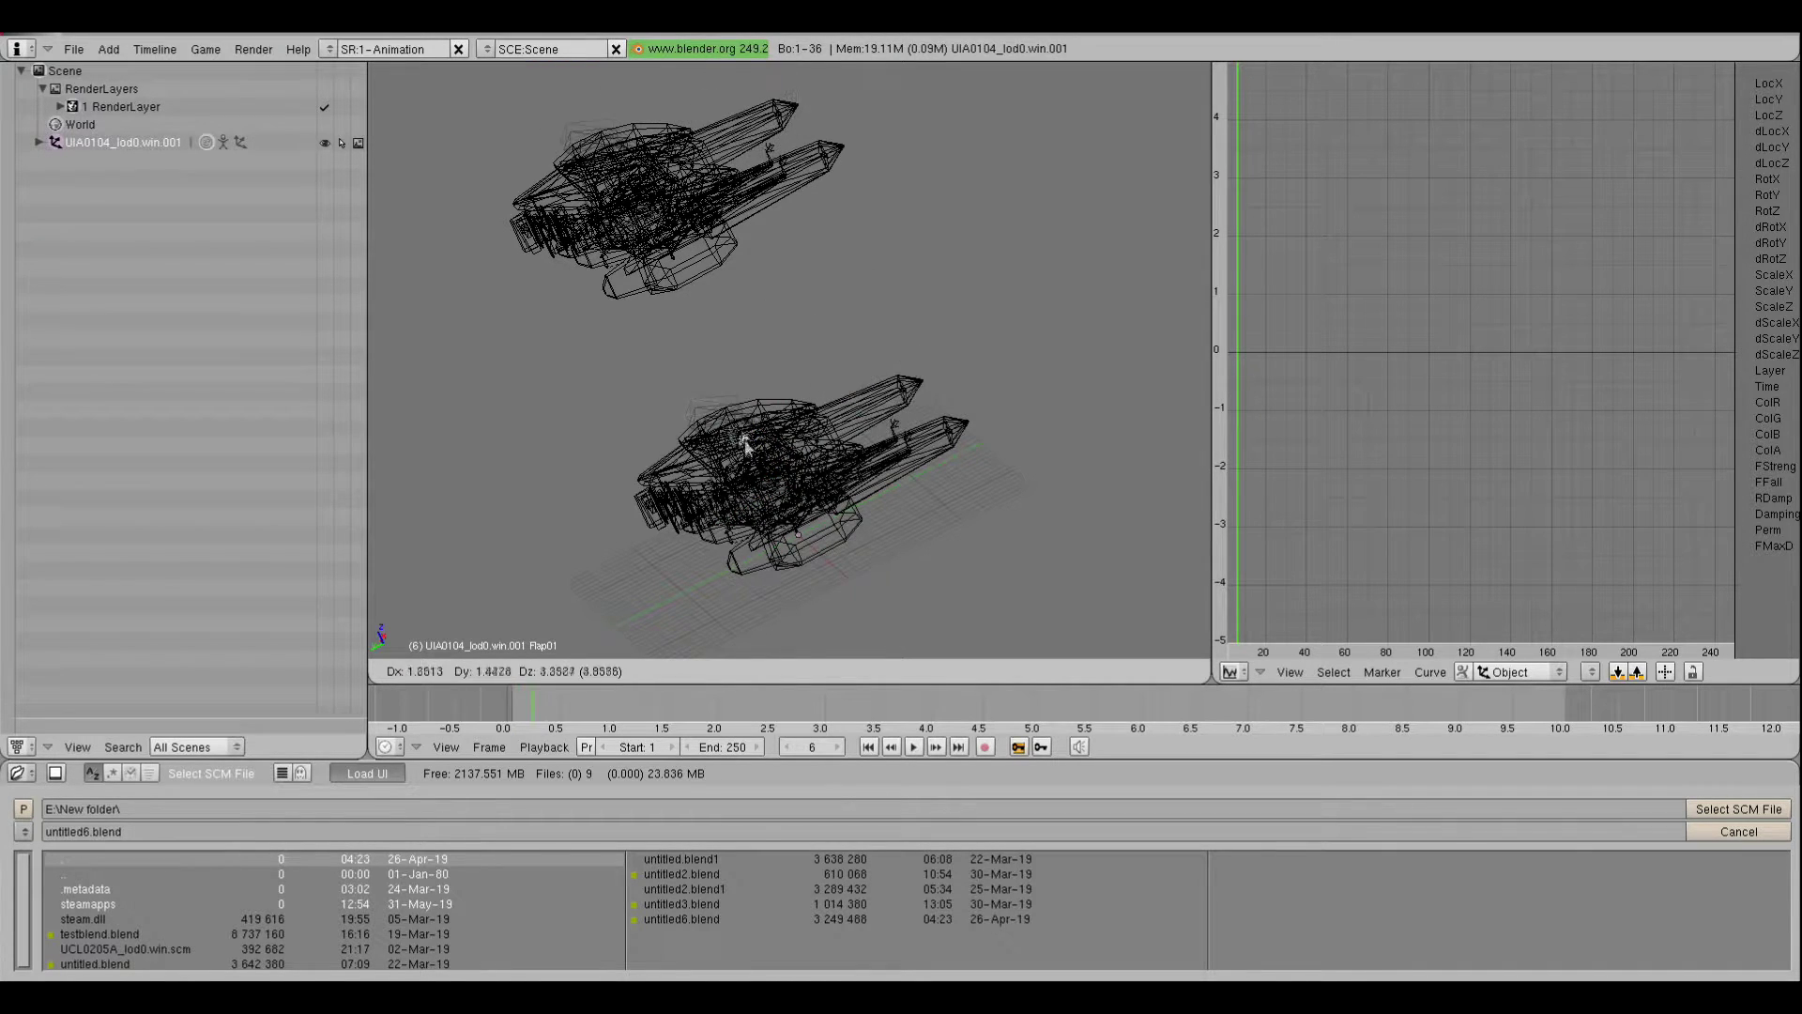
right_click(828, 399)
Try moving the upper unit's Flap01.001 bone in Pose Mode
mouse_move(830, 403)
middle_down()
mouse_move(910, 414)
mouse_move(864, 310)
middle_up()
key(z)
key(z)
right_click(852, 278)
key(g)
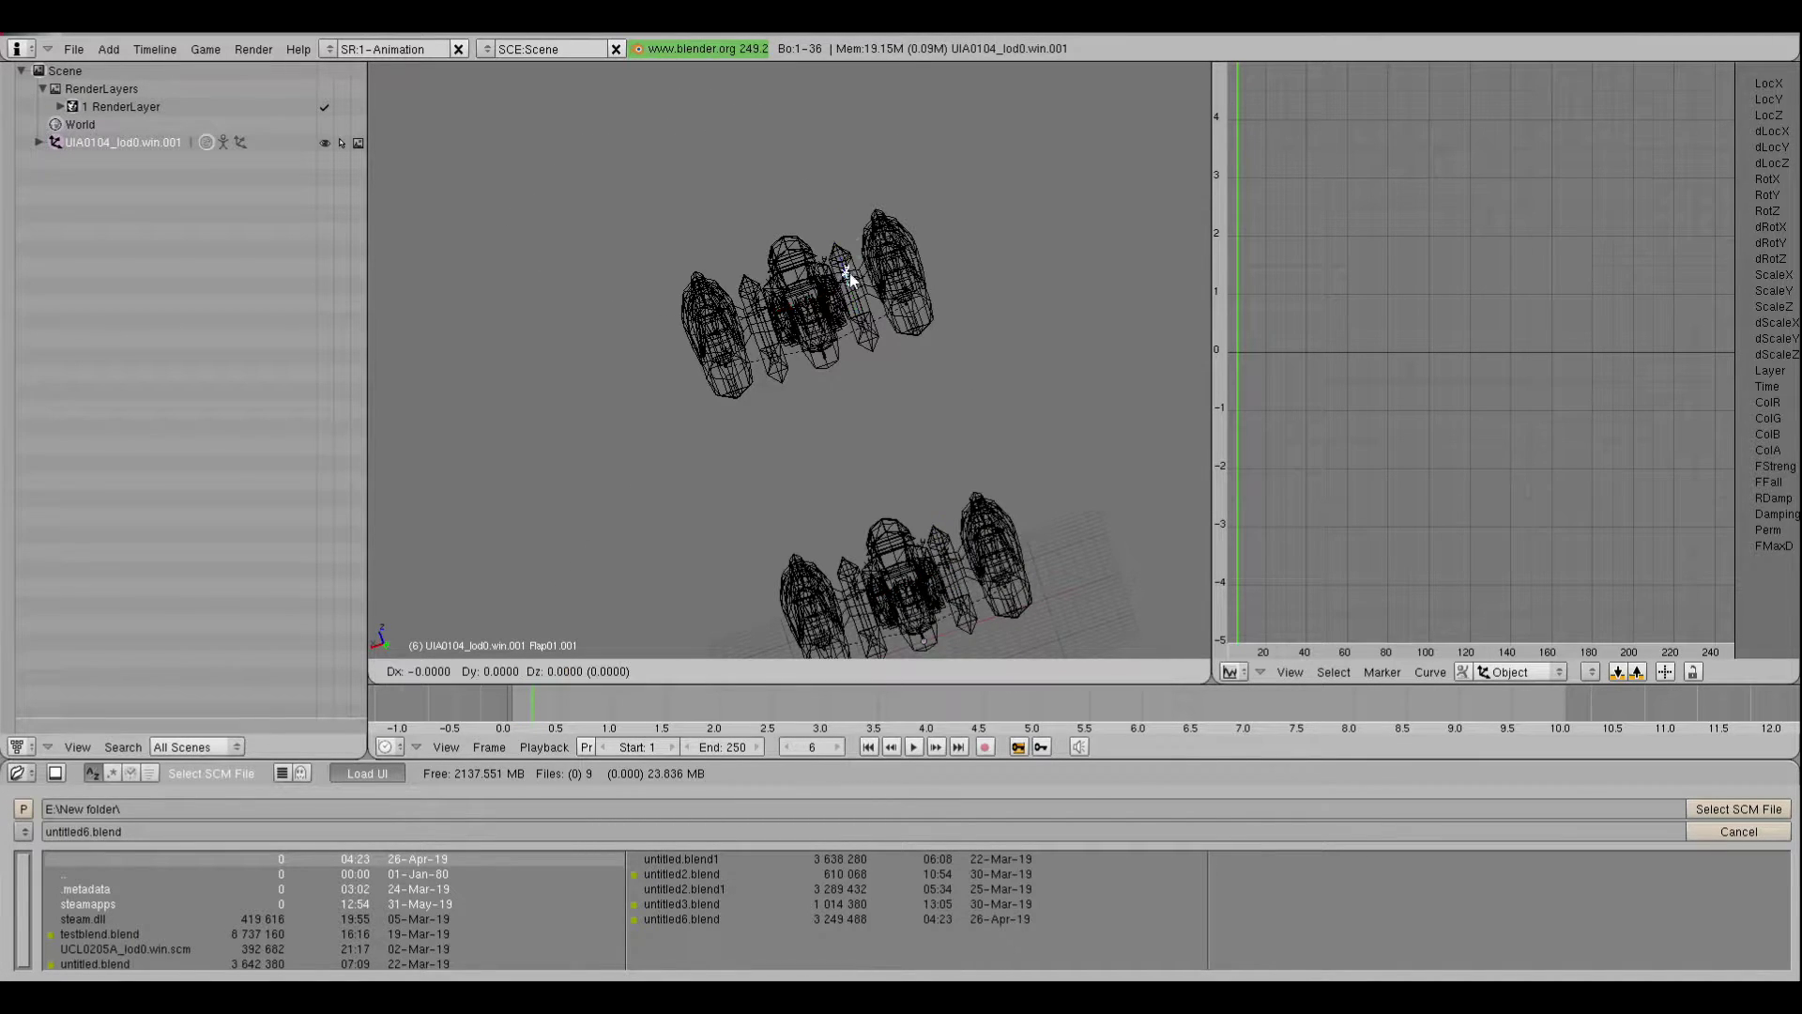
key(Escape)
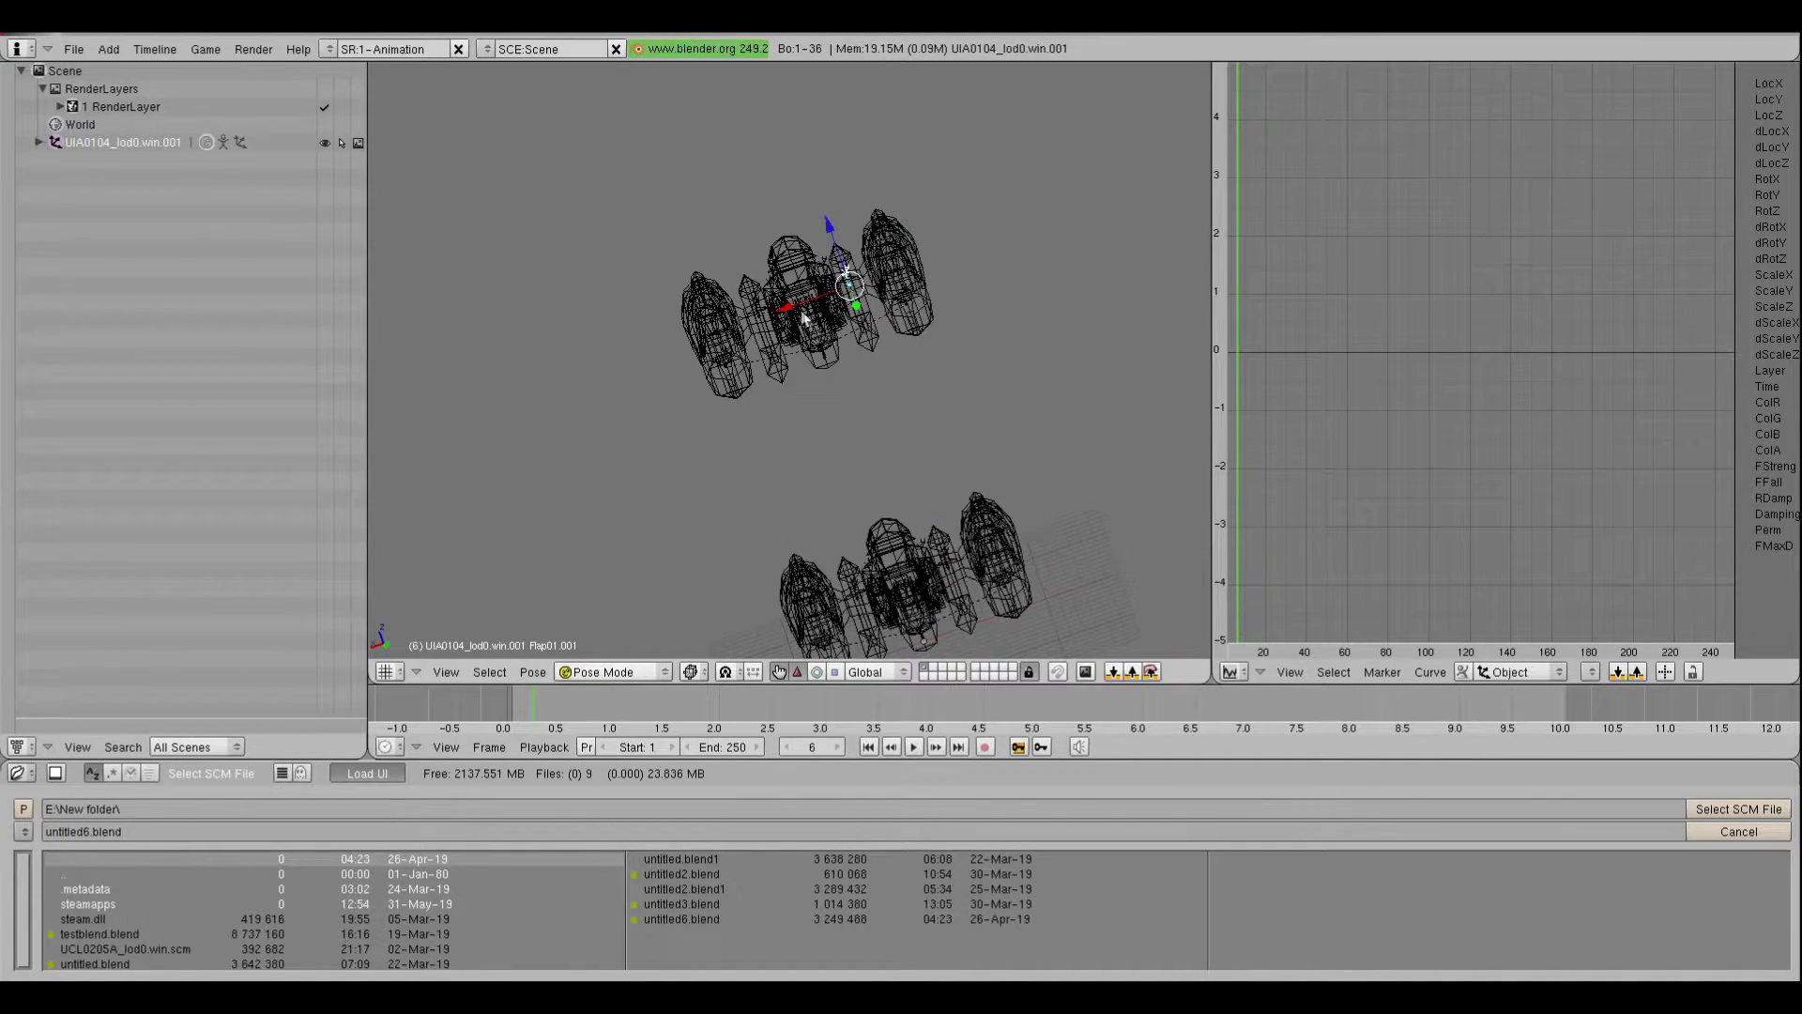
Try moving the upper unit's bones together in Pose Mode
key(a)
key(a)
key(g)
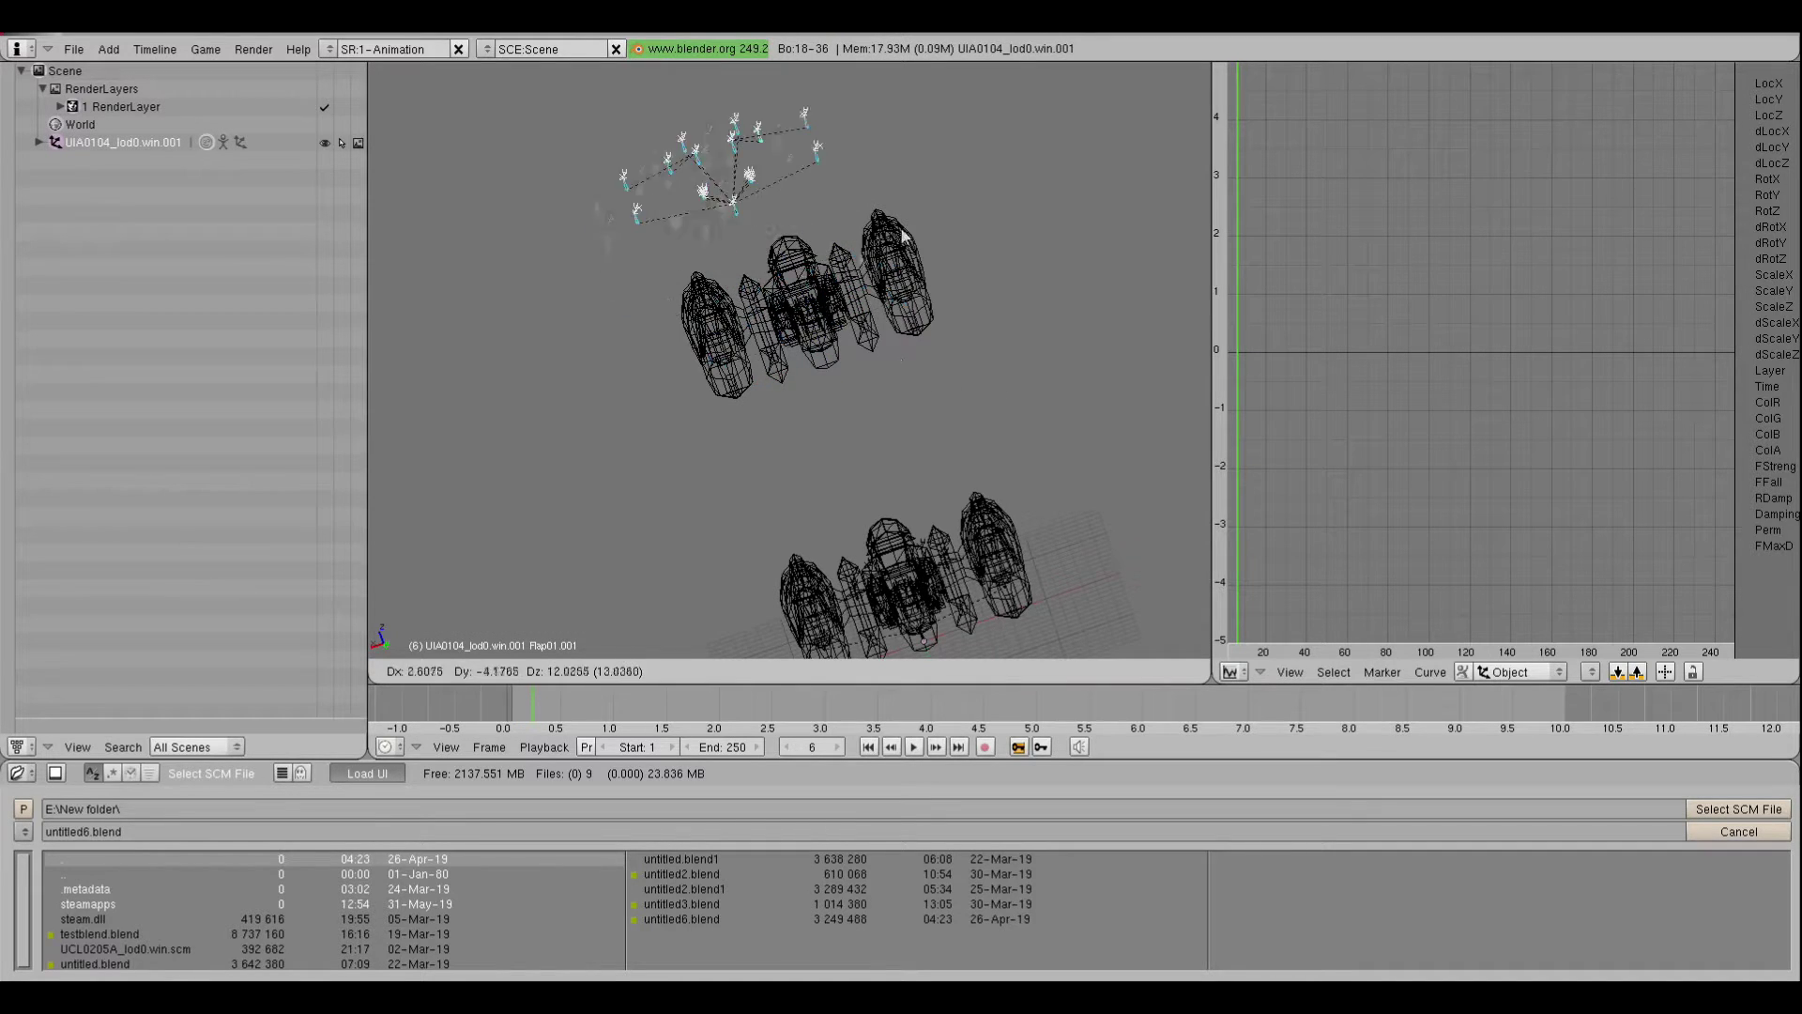
key(Escape)
Try moving the lower unit's Axel02 bone to check its influence on both meshes
right_click(928, 582)
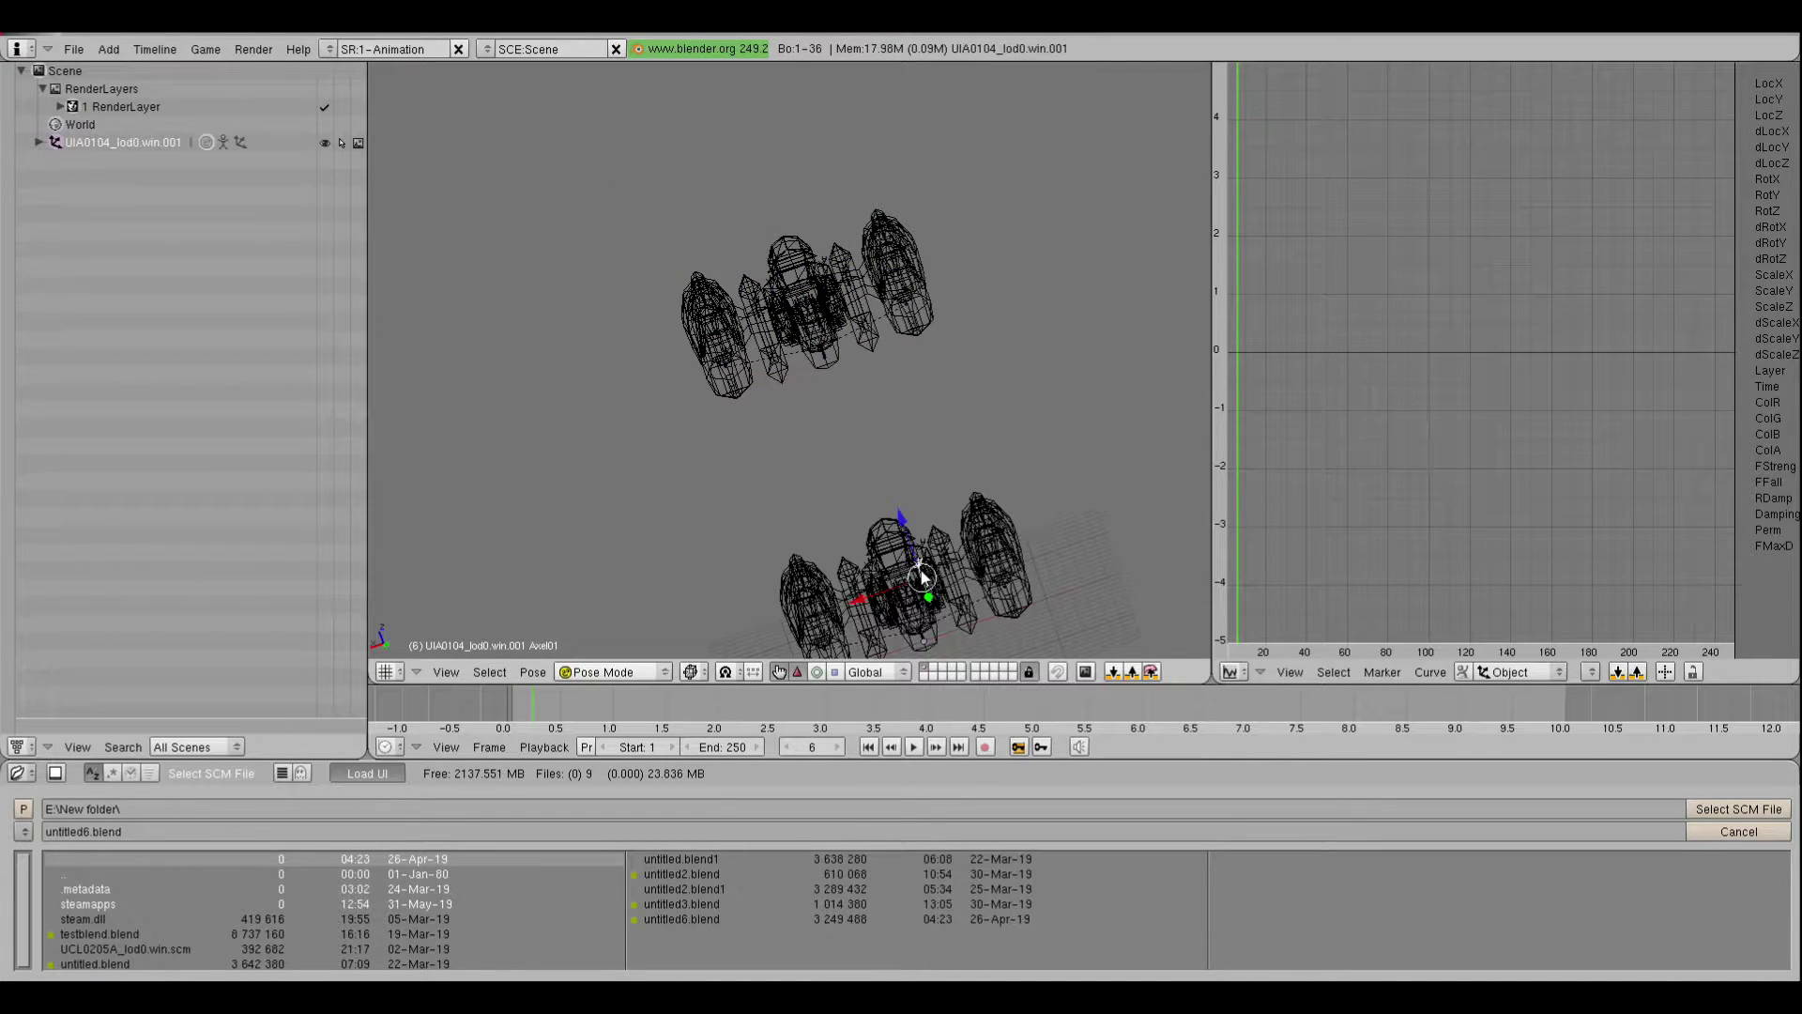
right_click(877, 591)
key(g)
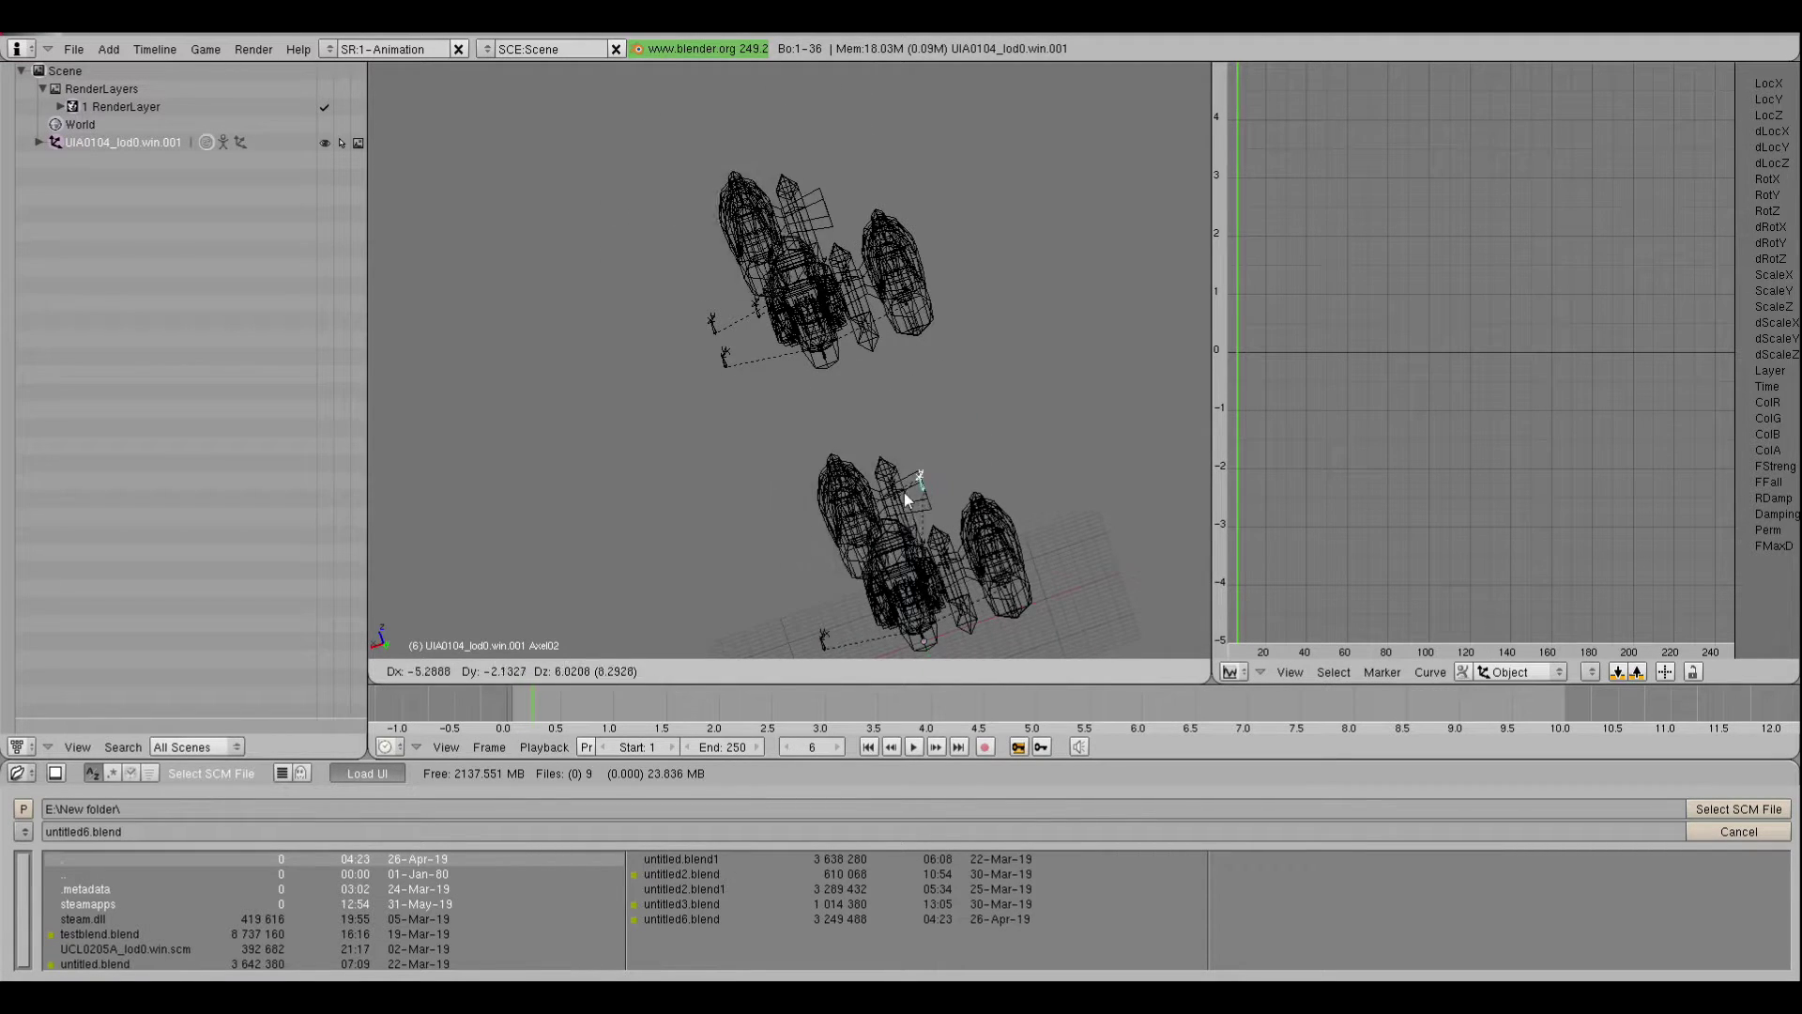
key(Escape)
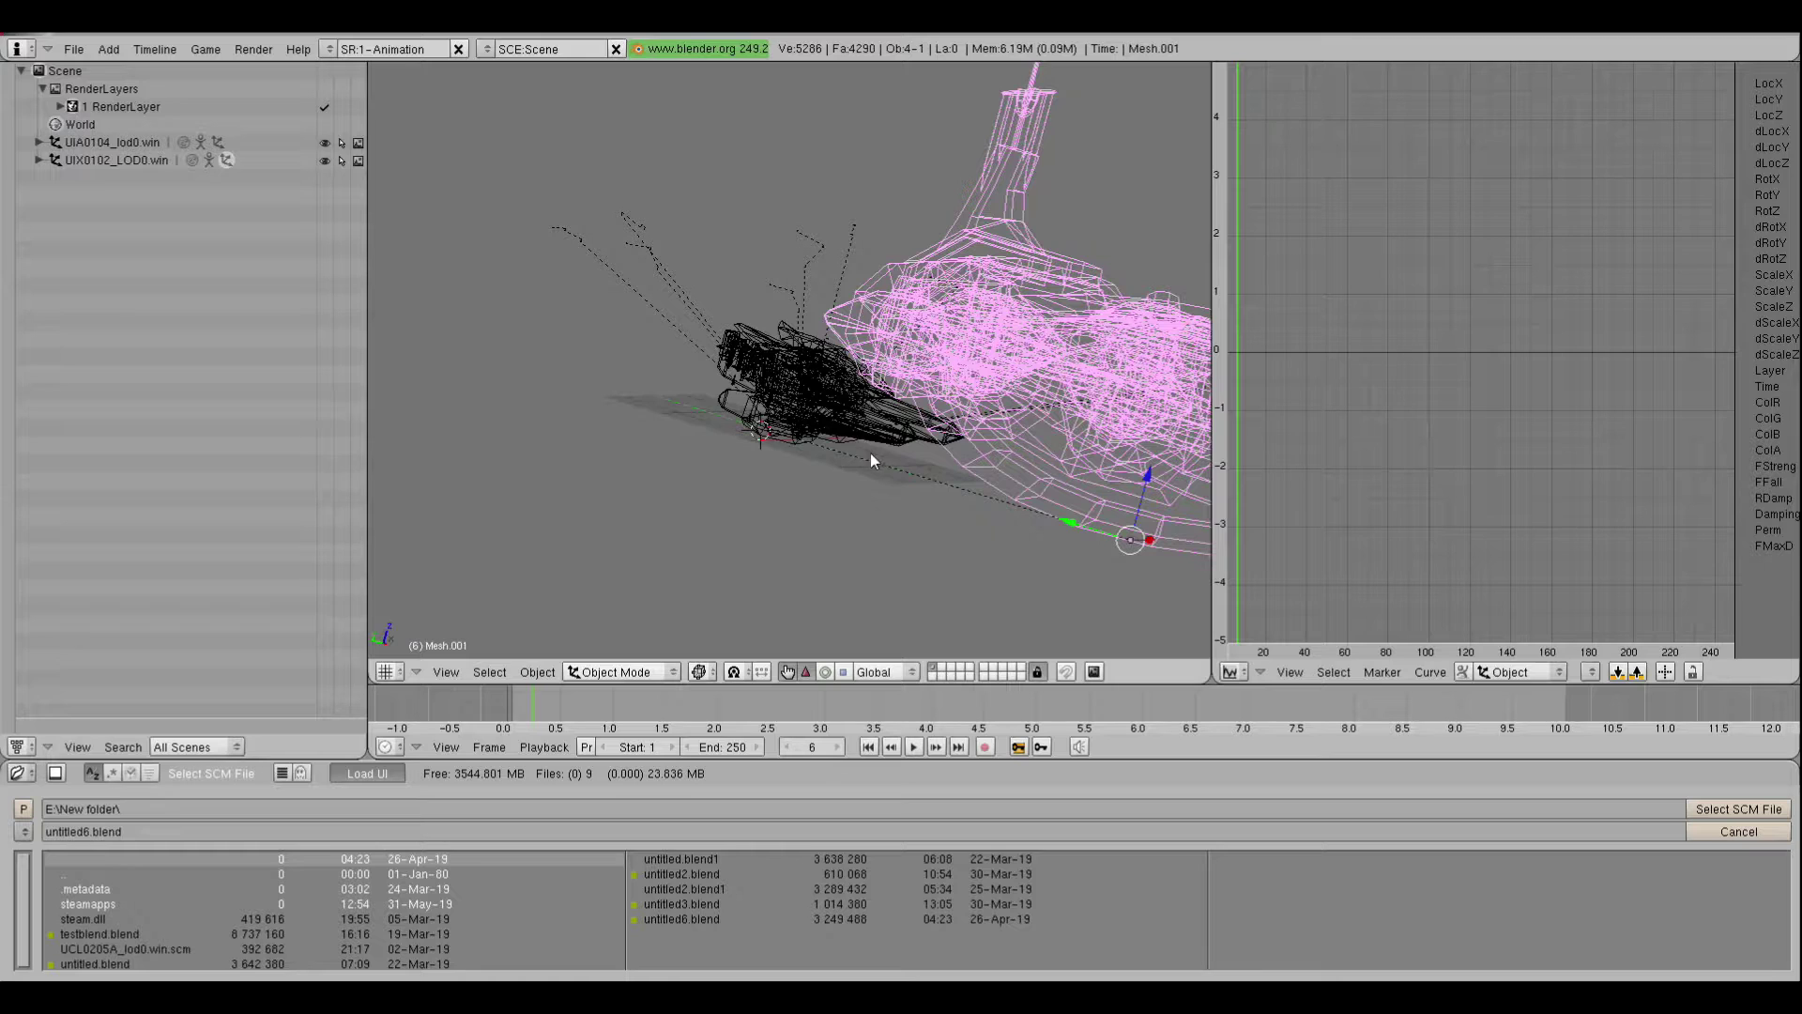
Join the large unit's Mesh.001 and the smaller unit's Mesh into one mesh object
shift+right_click(843, 407)
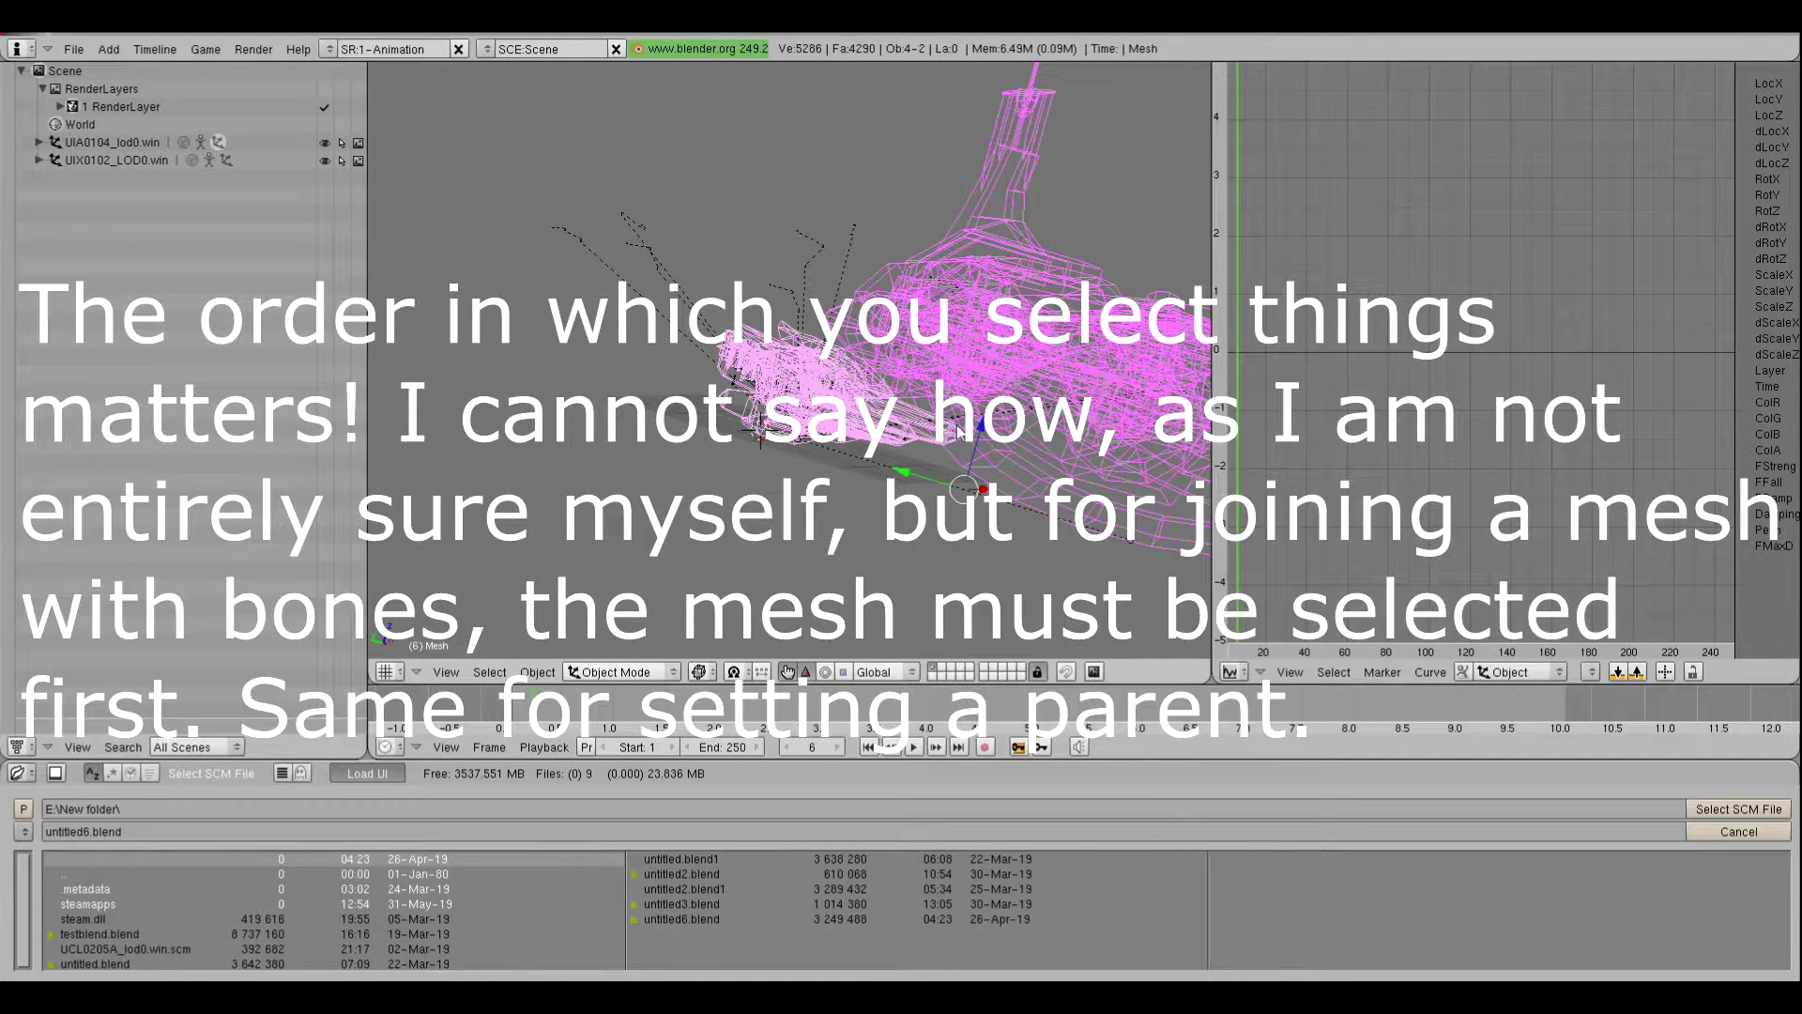
key(ctrl+j)
click(959, 428)
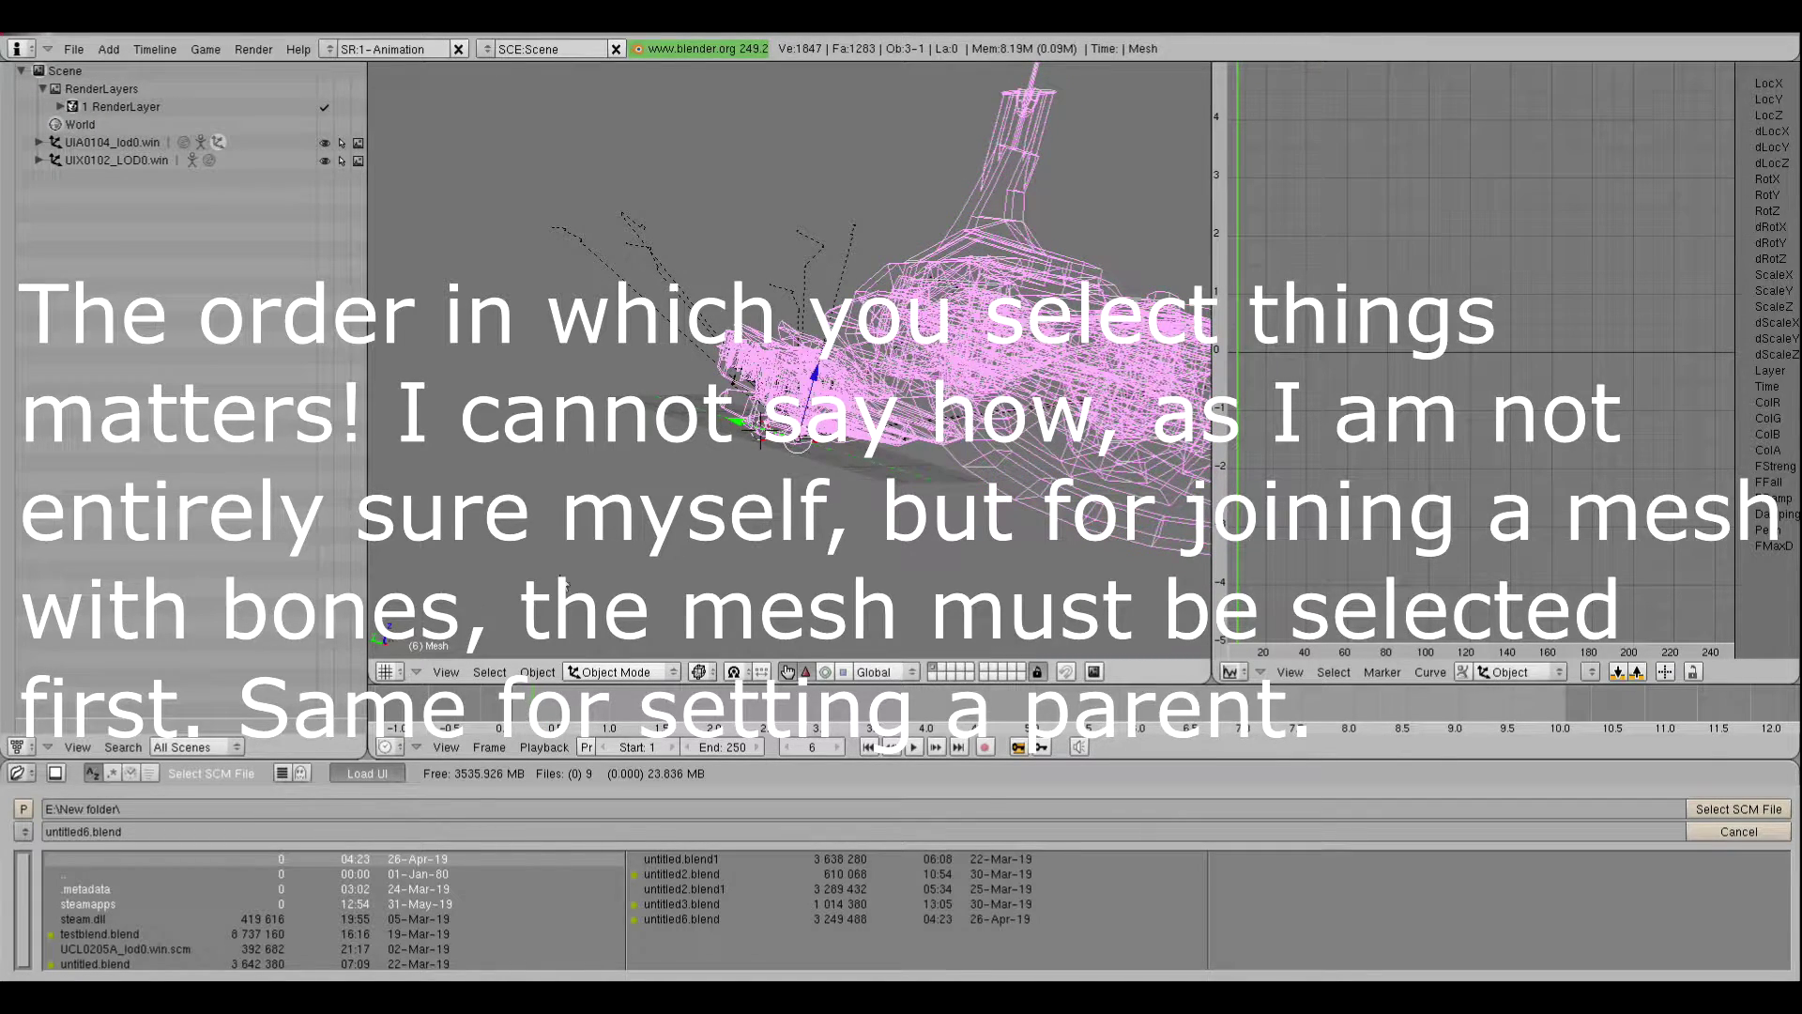
Join the UIX0102_LOD0.win armature into the UIA0104_lod0.win armature, selecting UIA0104_lod0.win last
scroll(921, 507, up, 1)
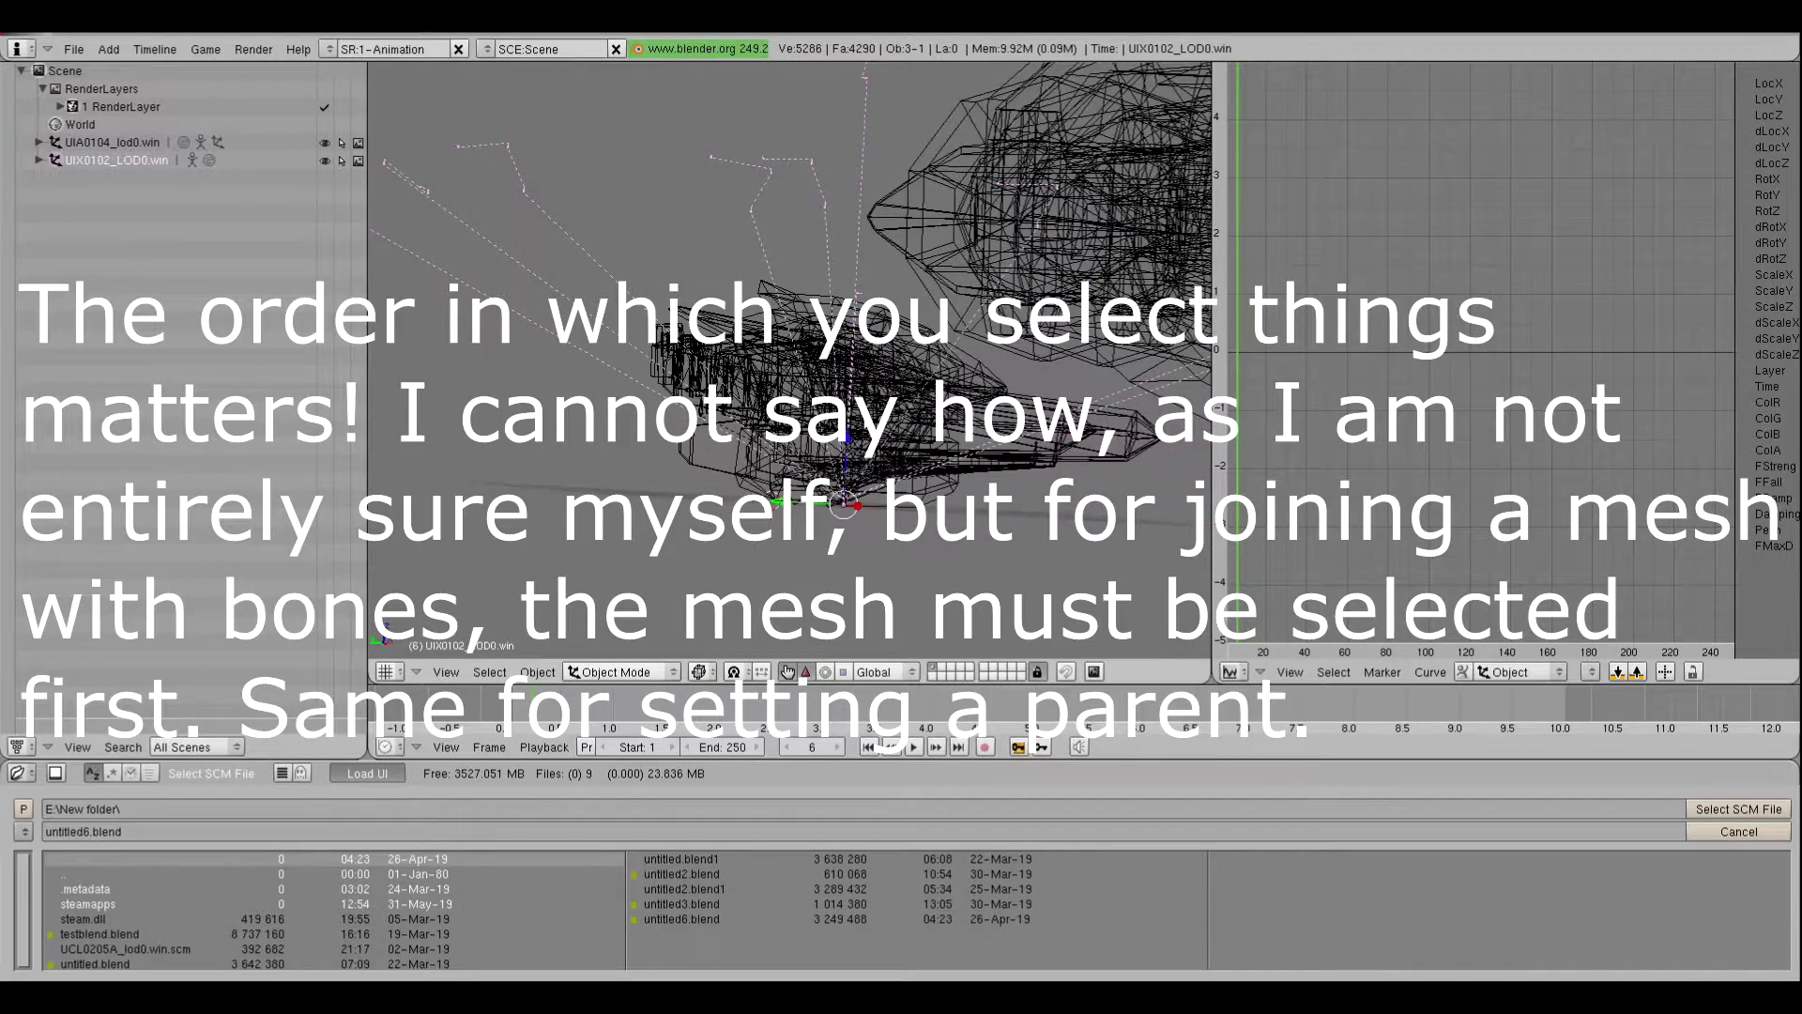
shift+middle_drag(921, 507, 819, 359)
scroll(818, 359, up, 9)
shift+middle_drag(648, 344, 858, 413)
scroll(858, 437, up, 4)
shift+right_click(759, 451)
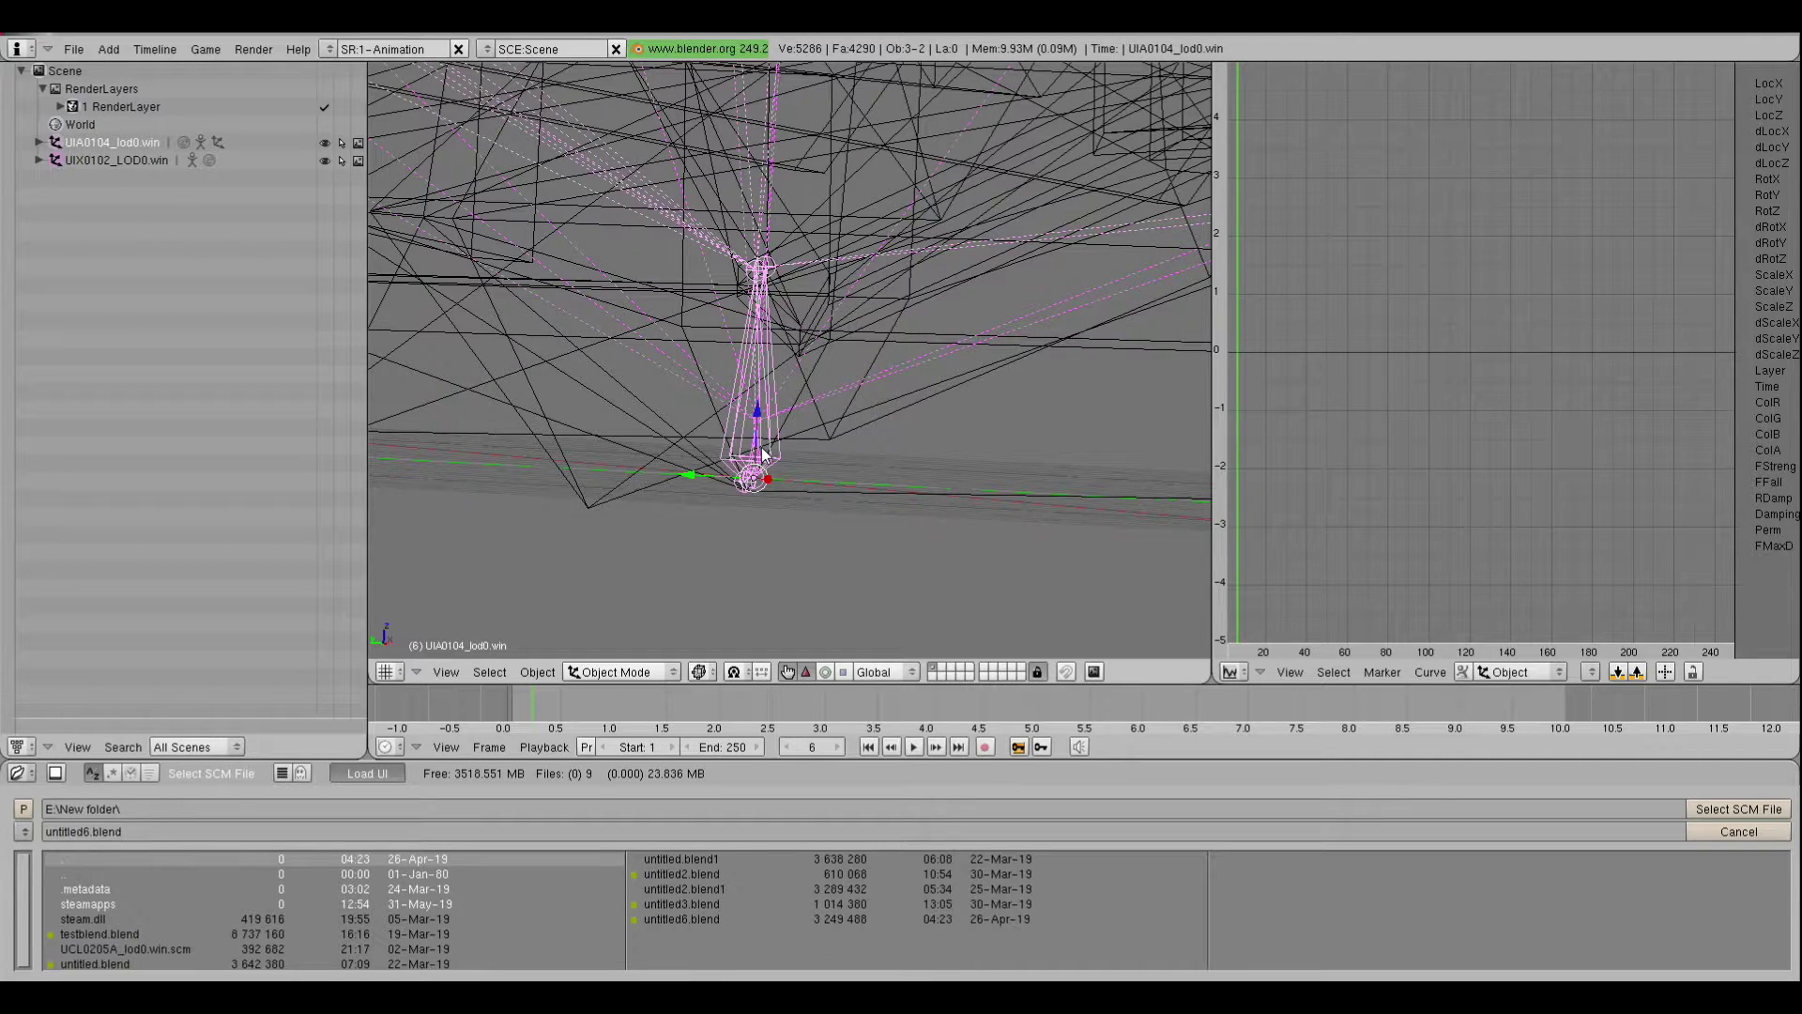
key(ctrl+j)
click(762, 455)
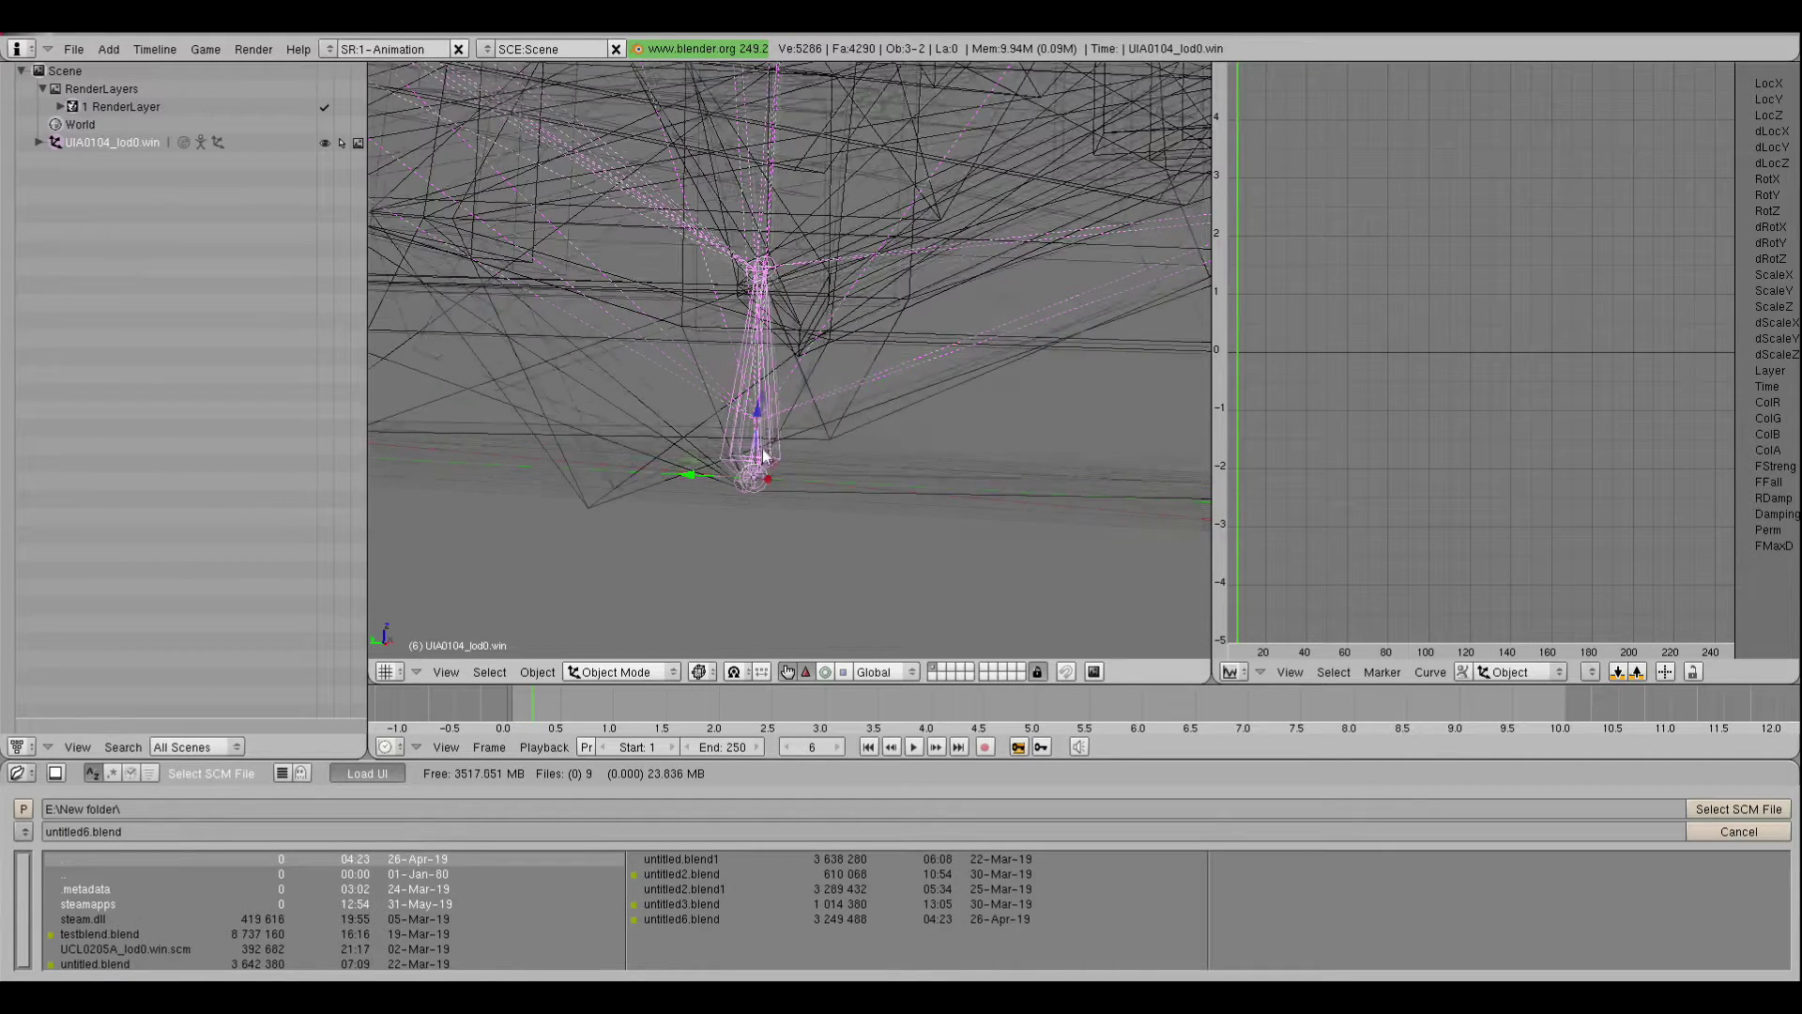
Examine the joined armature's bones in Edit Mode
mouse_move(762, 454)
middle_down()
mouse_move(808, 417)
mouse_move(751, 488)
middle_up()
click(616, 673)
click(614, 640)
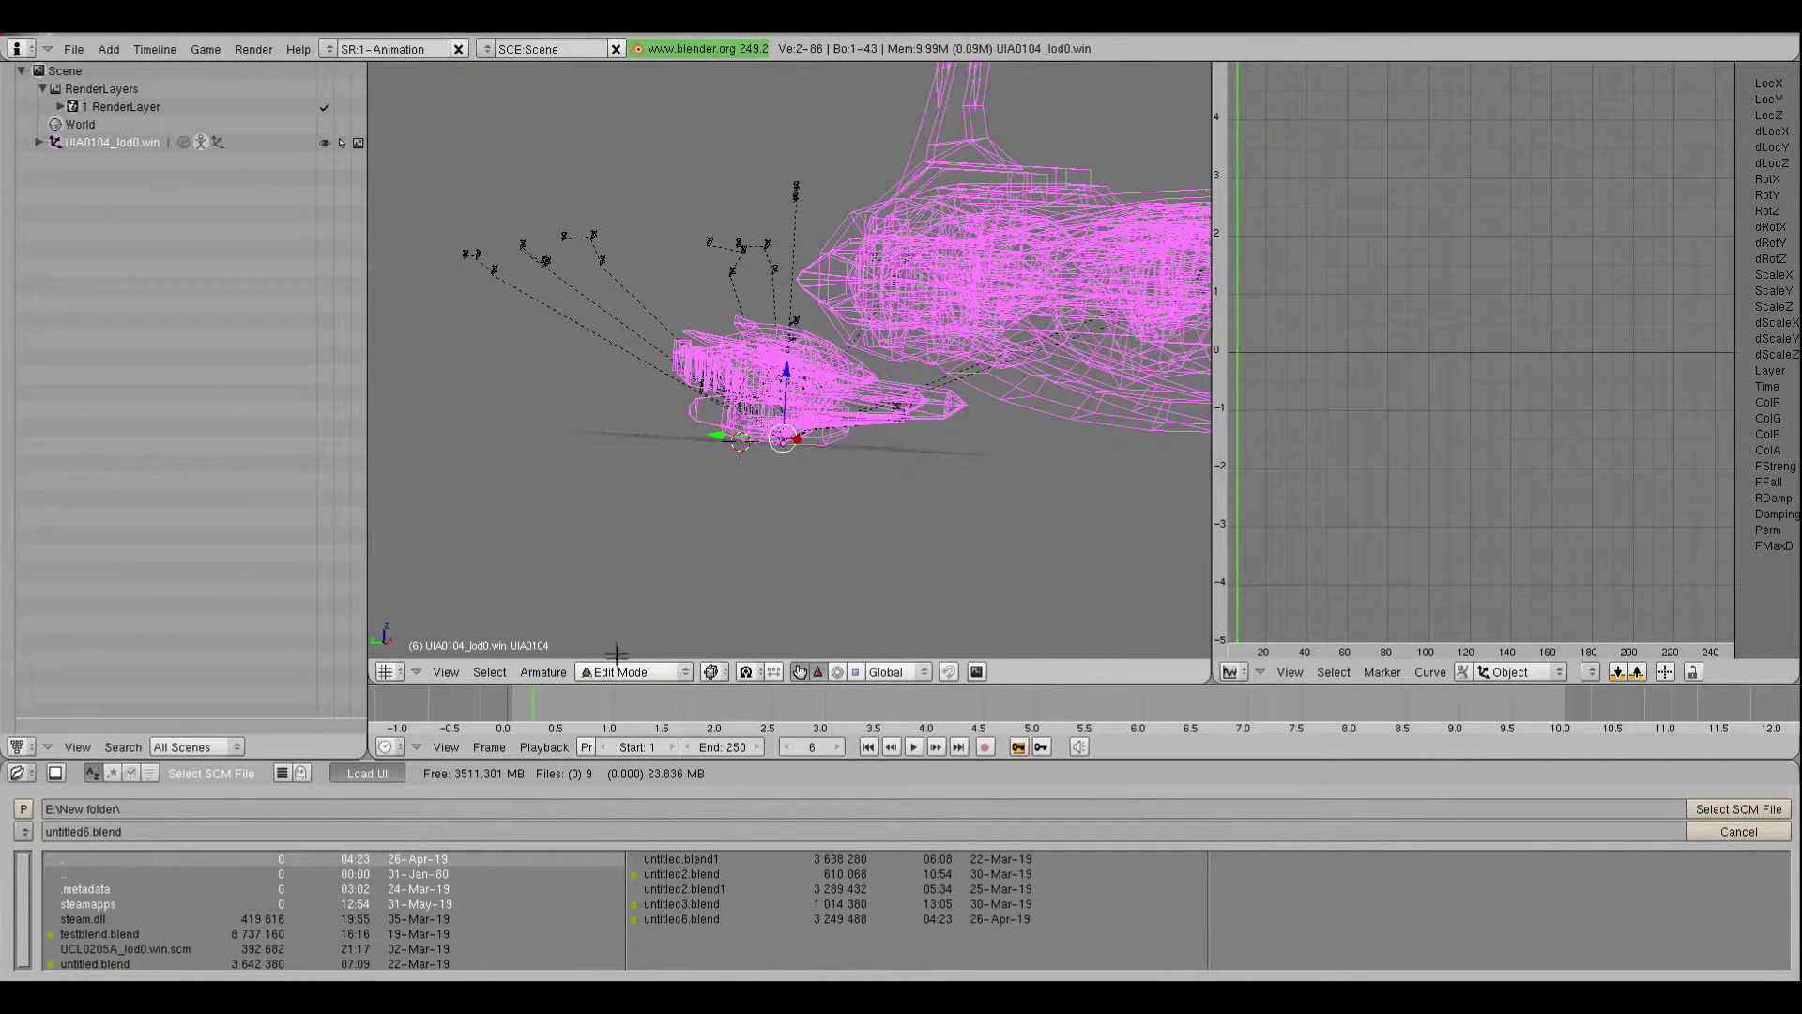
click(618, 670)
click(617, 656)
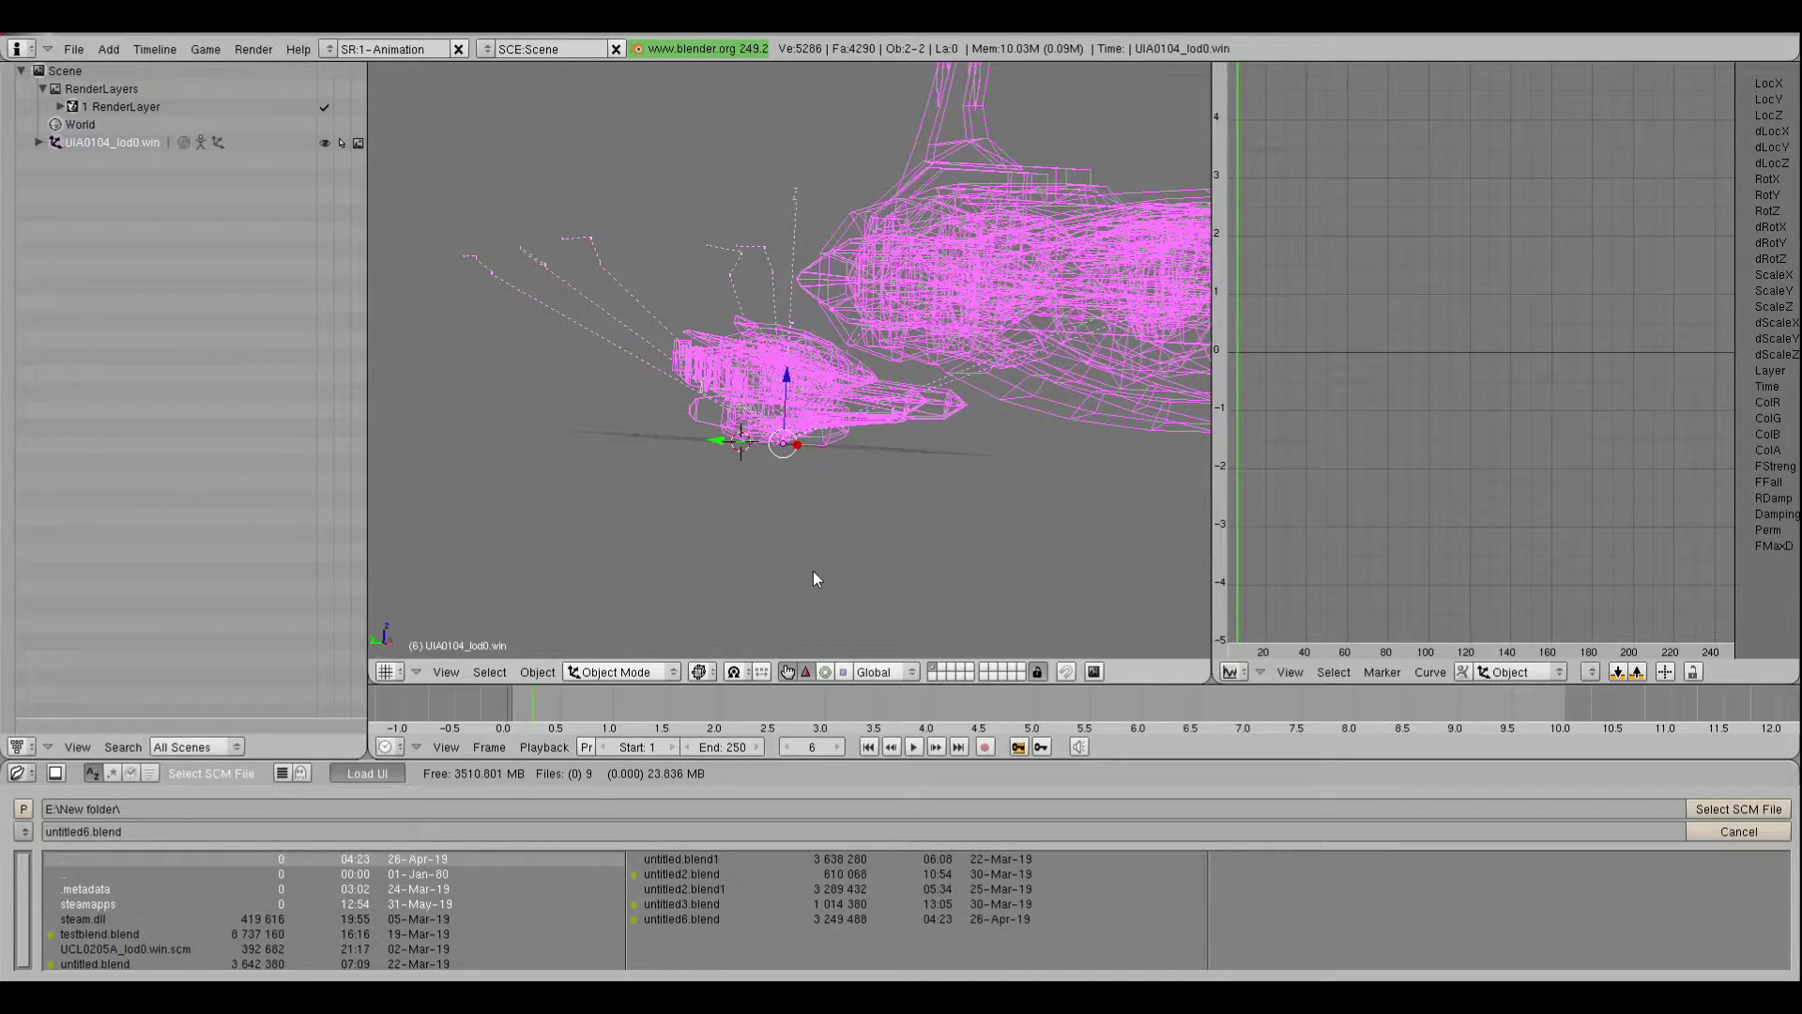
click(619, 671)
click(617, 639)
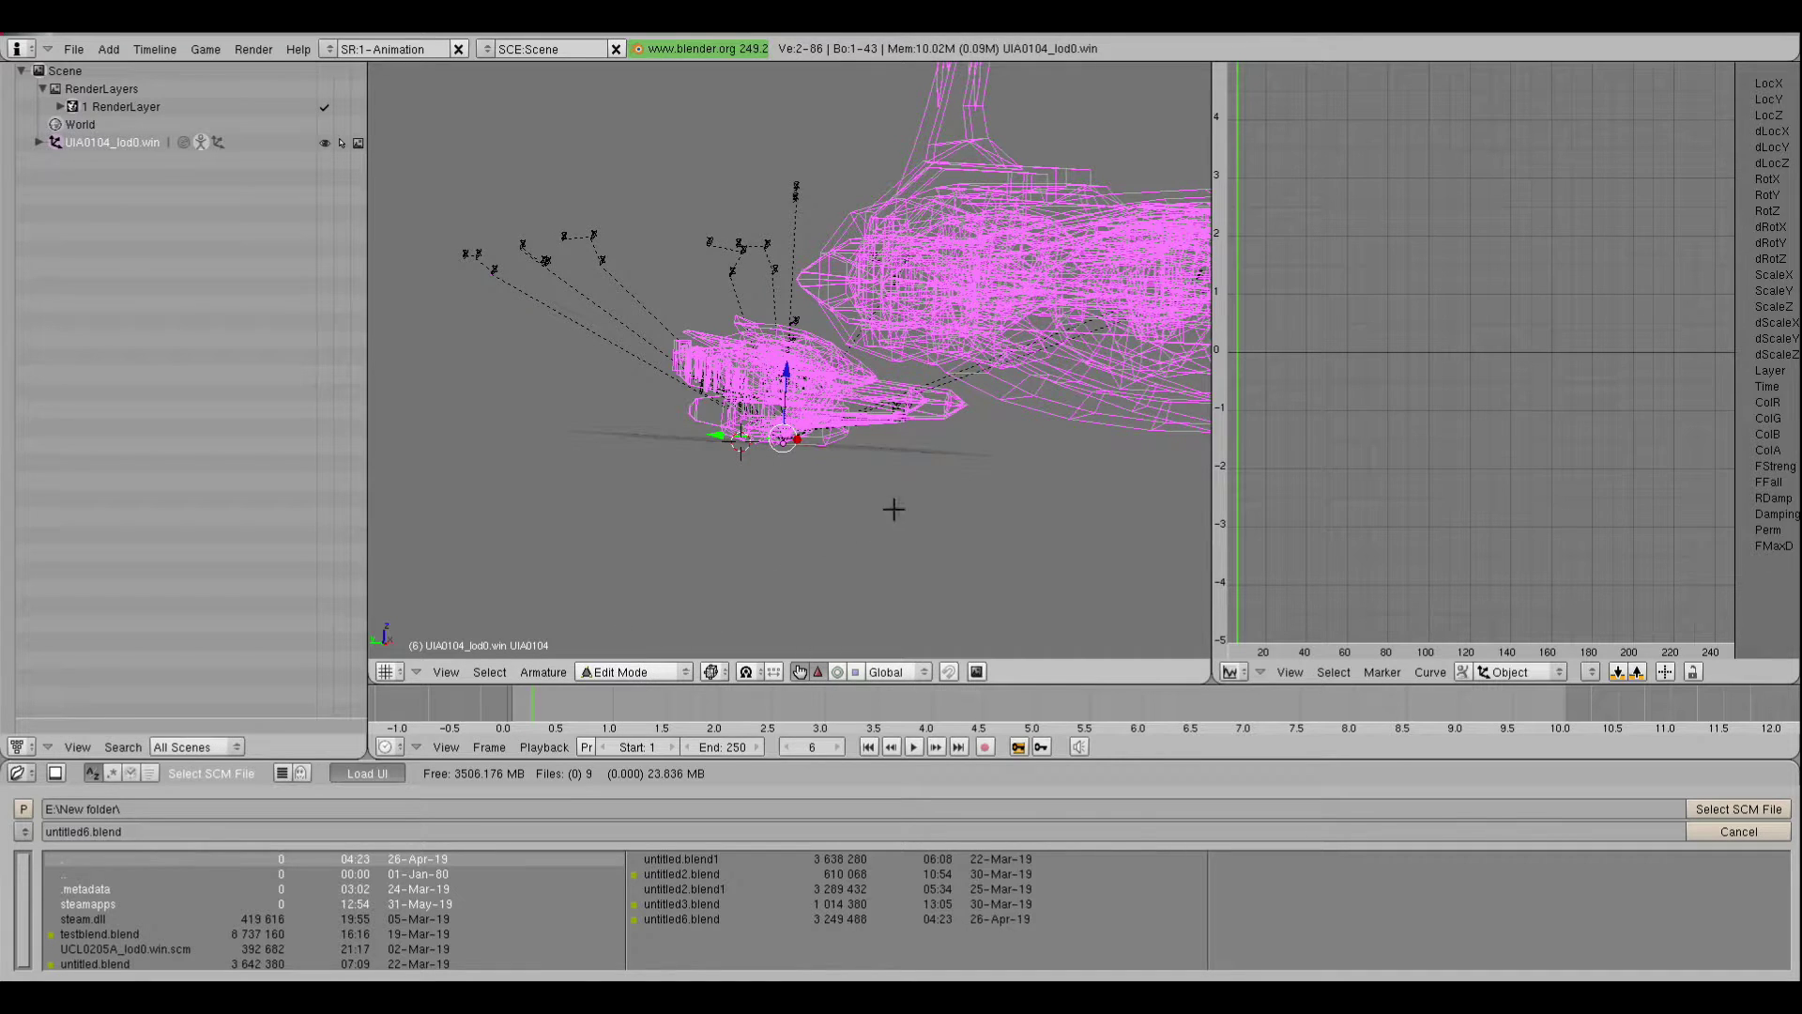
Expand UIA0104_lod0.win in the outliner to examine the joined armature's root bones
middle_drag(894, 507, 826, 488)
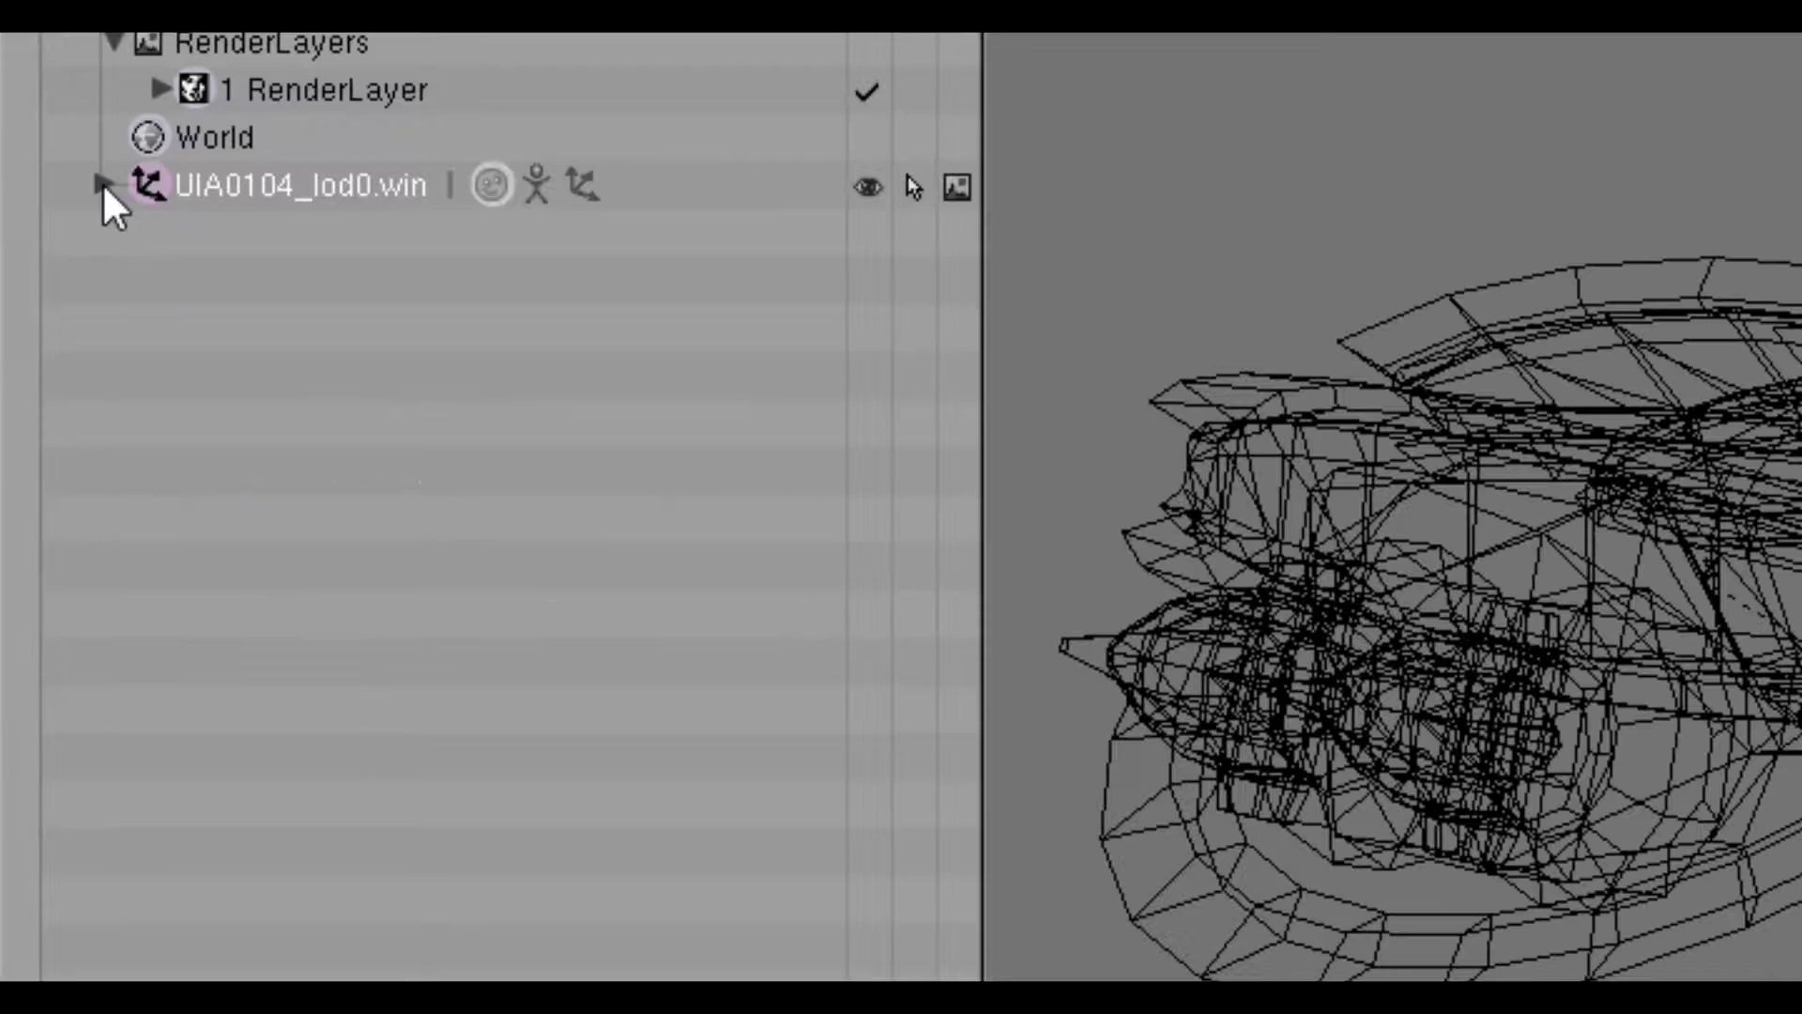
click(155, 275)
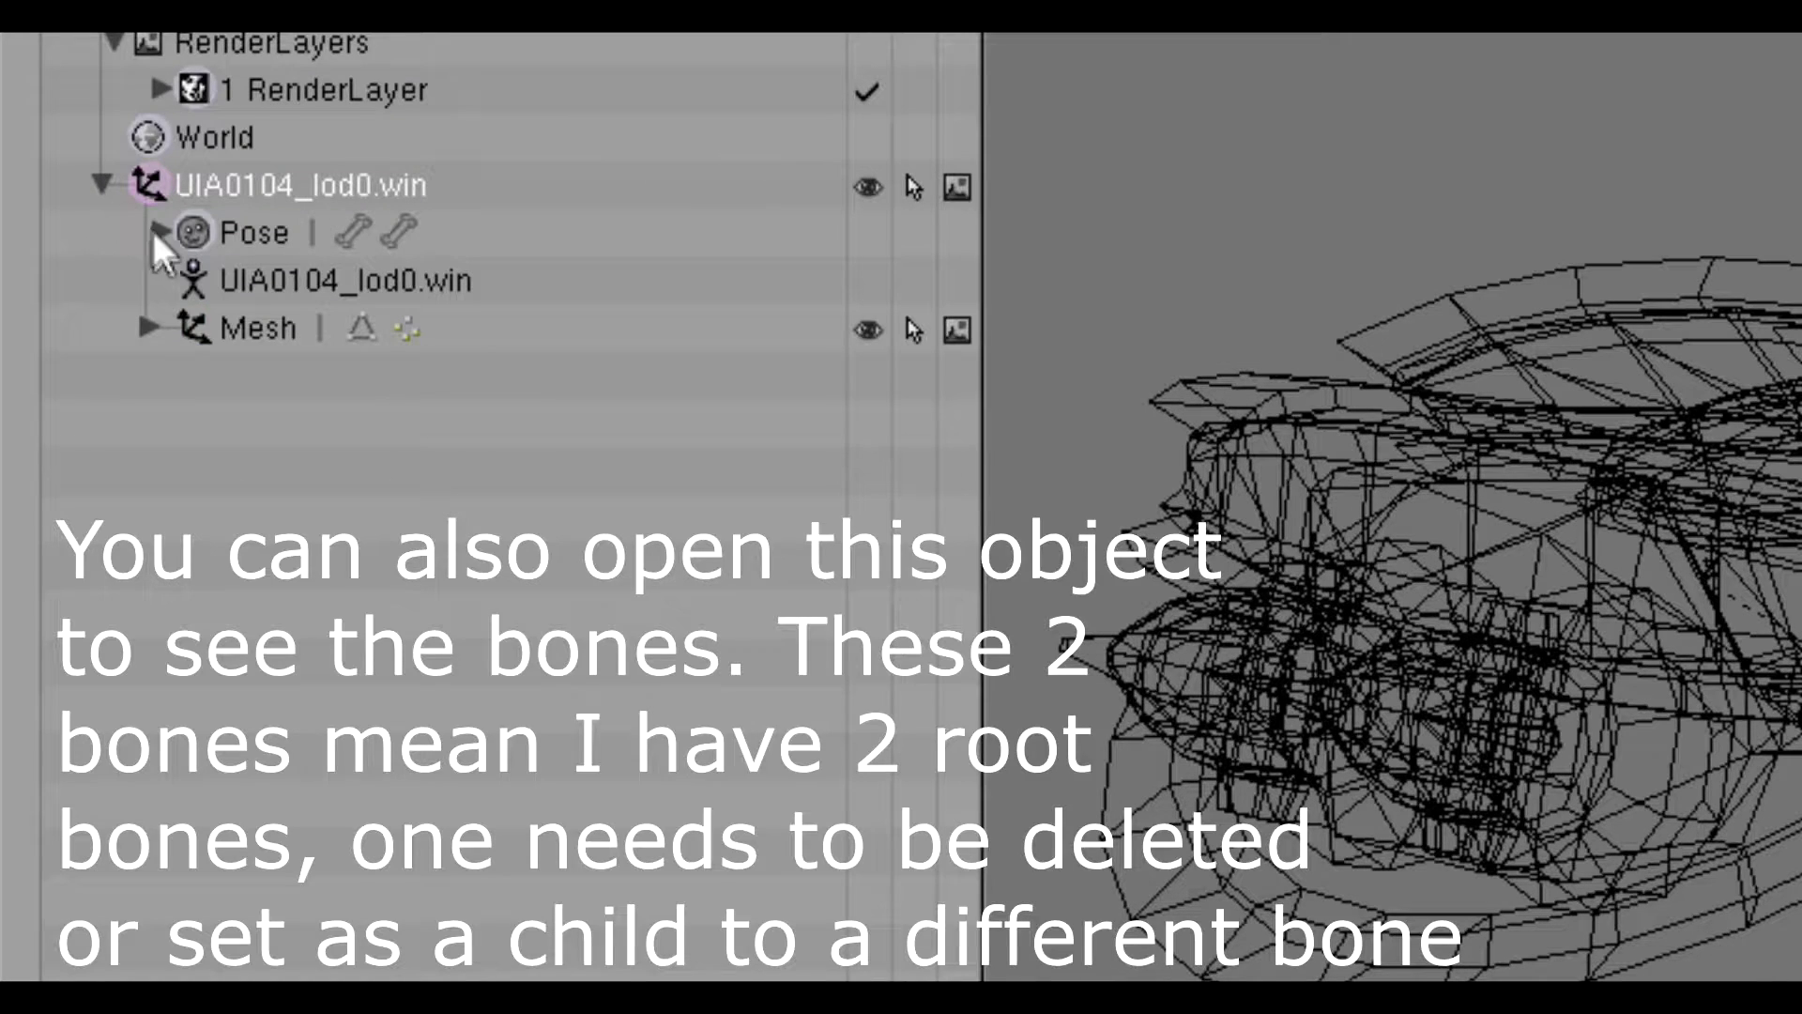
click(159, 280)
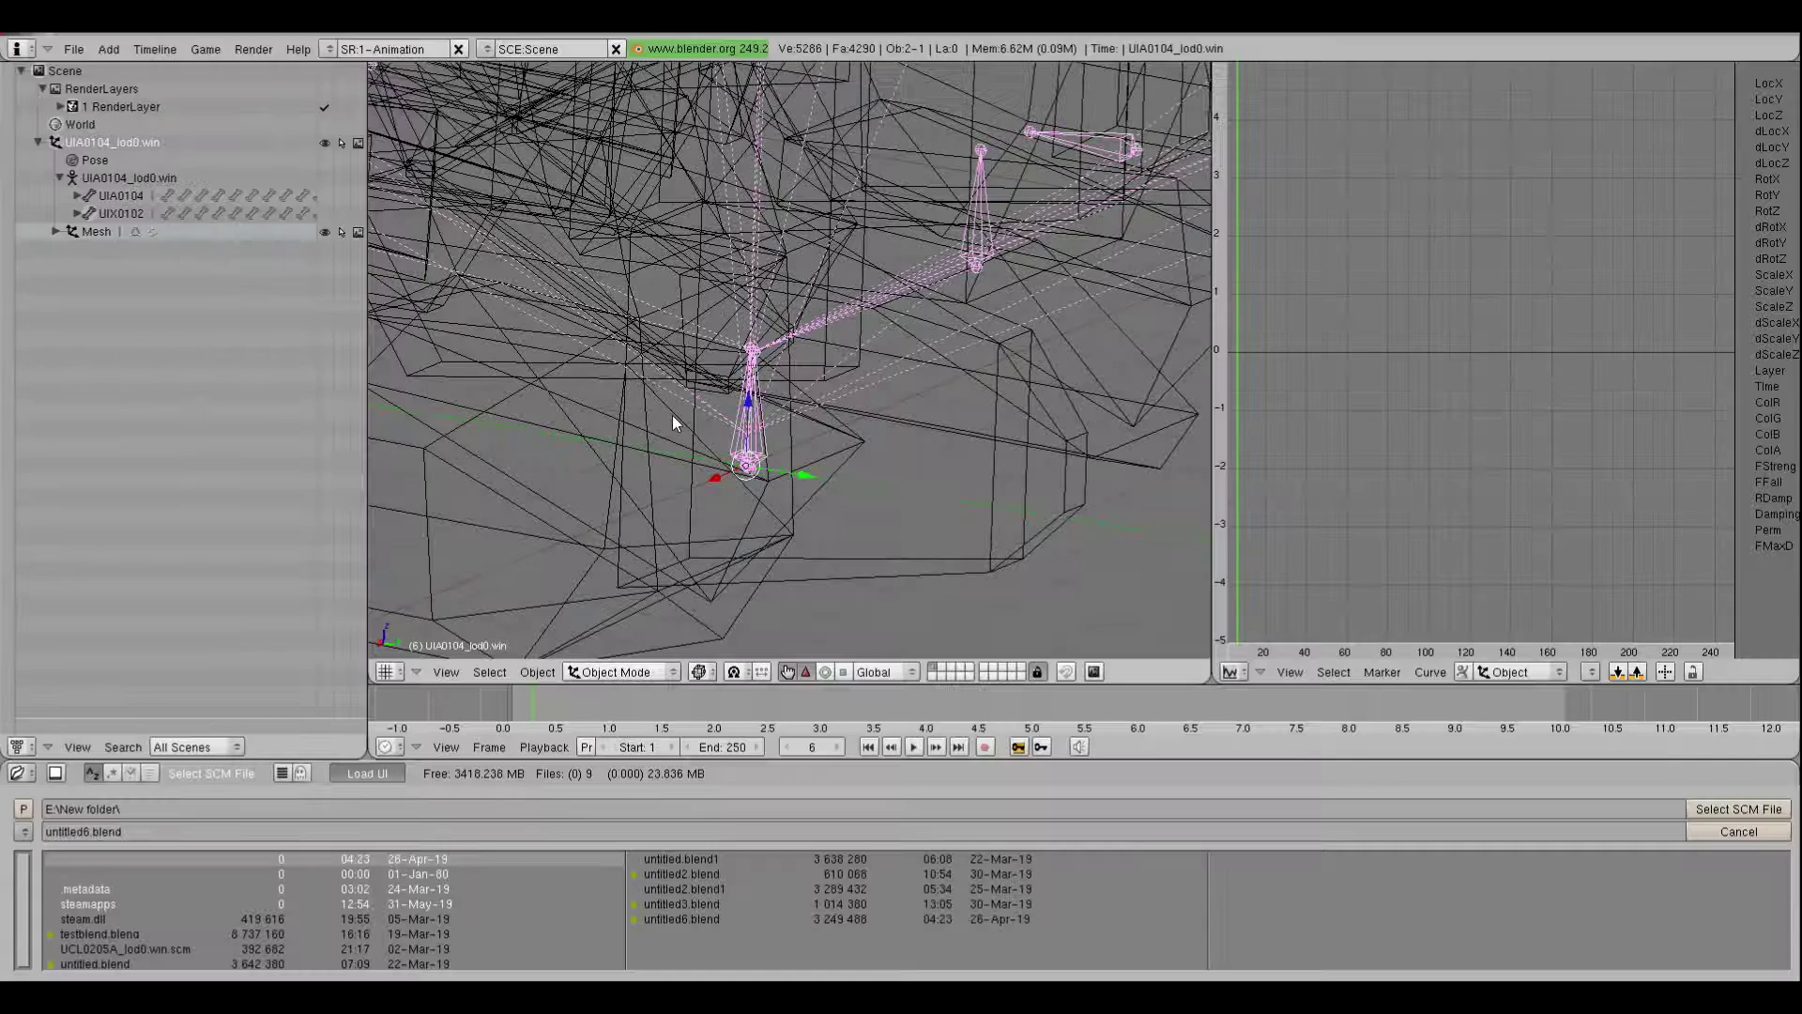
Delete the UIX0102 root bone from the joined armature in Edit Mode and return to Object Mode
middle_drag(672, 415, 802, 453)
key(Tab)
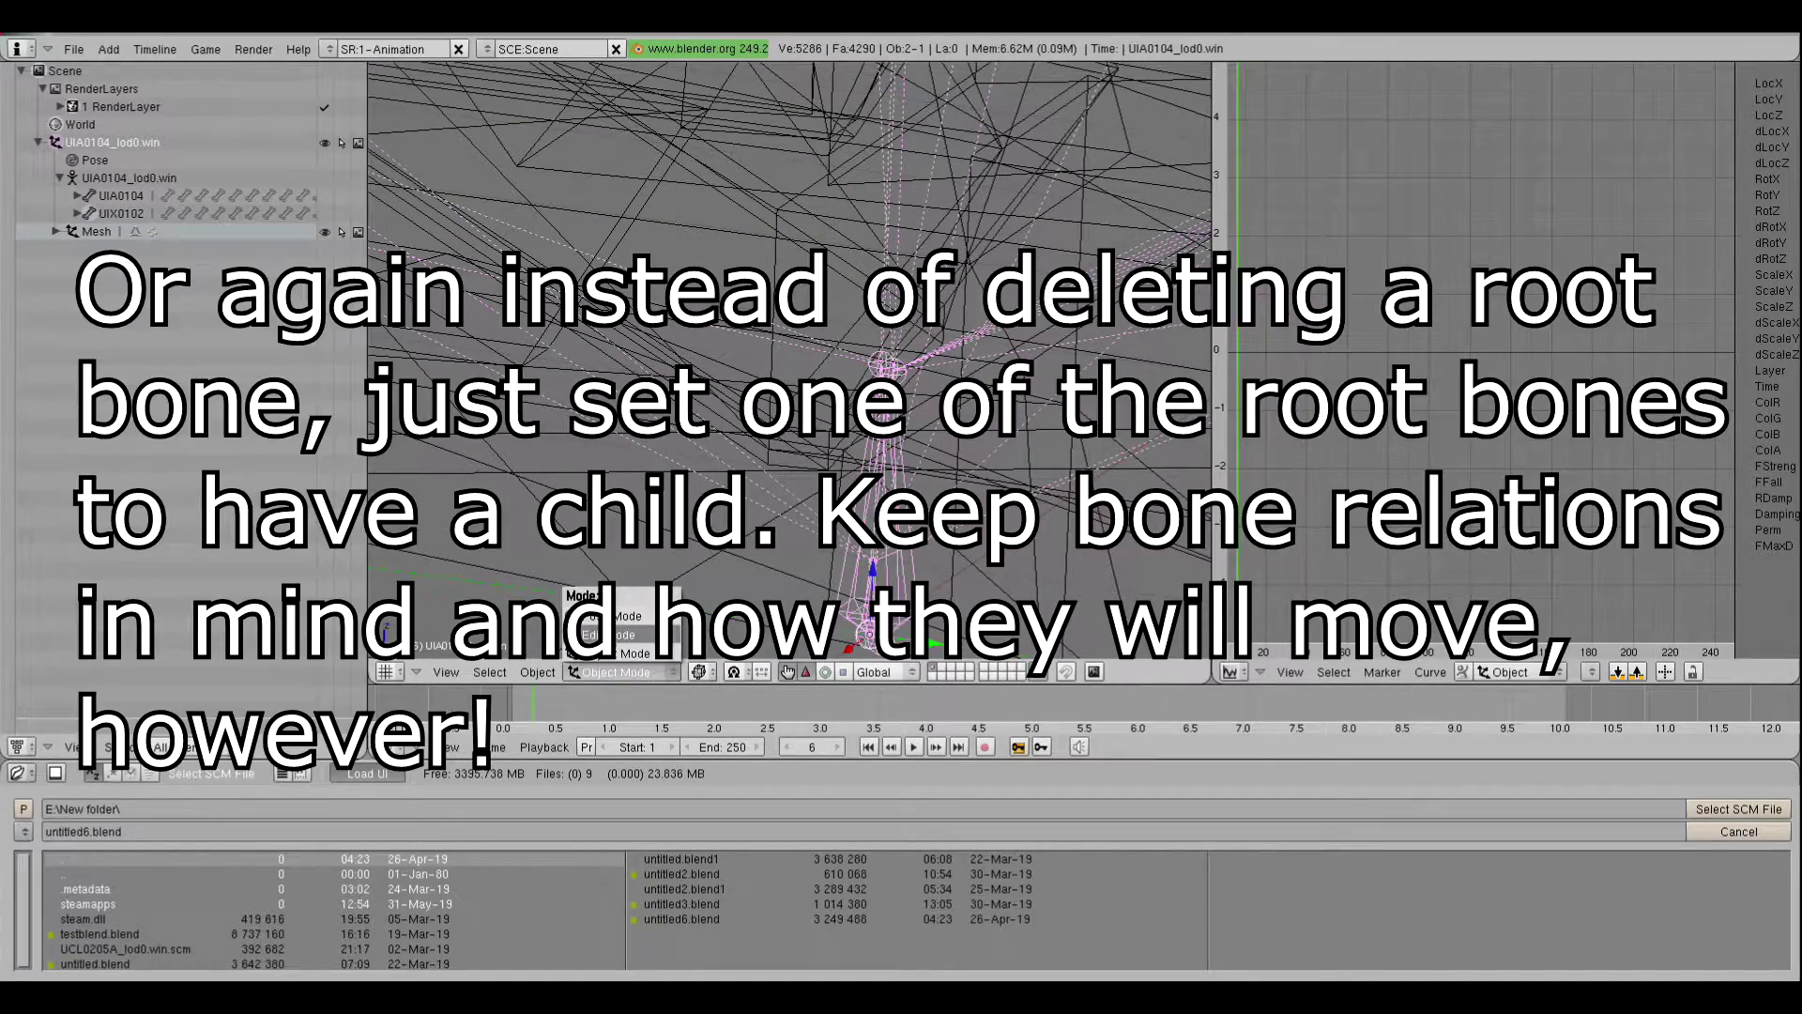
middle_drag(869, 591, 859, 568)
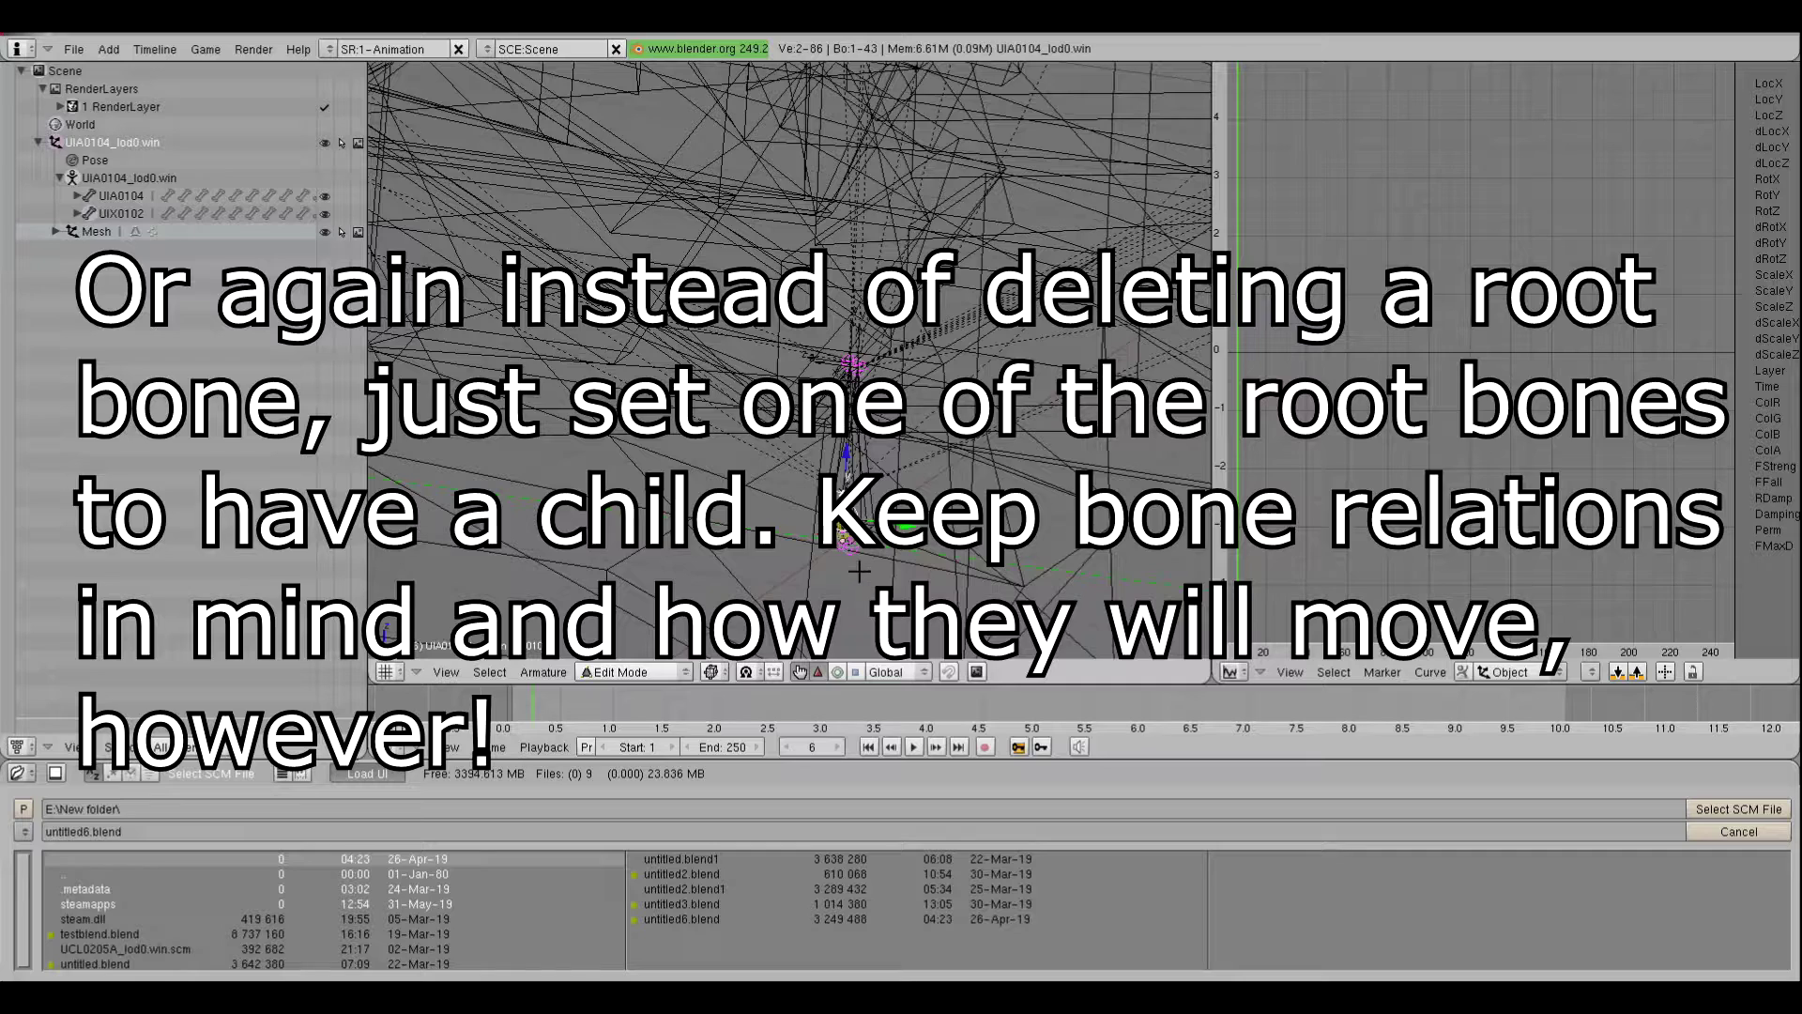
key(x)
click(859, 571)
scroll(858, 564, down, 6)
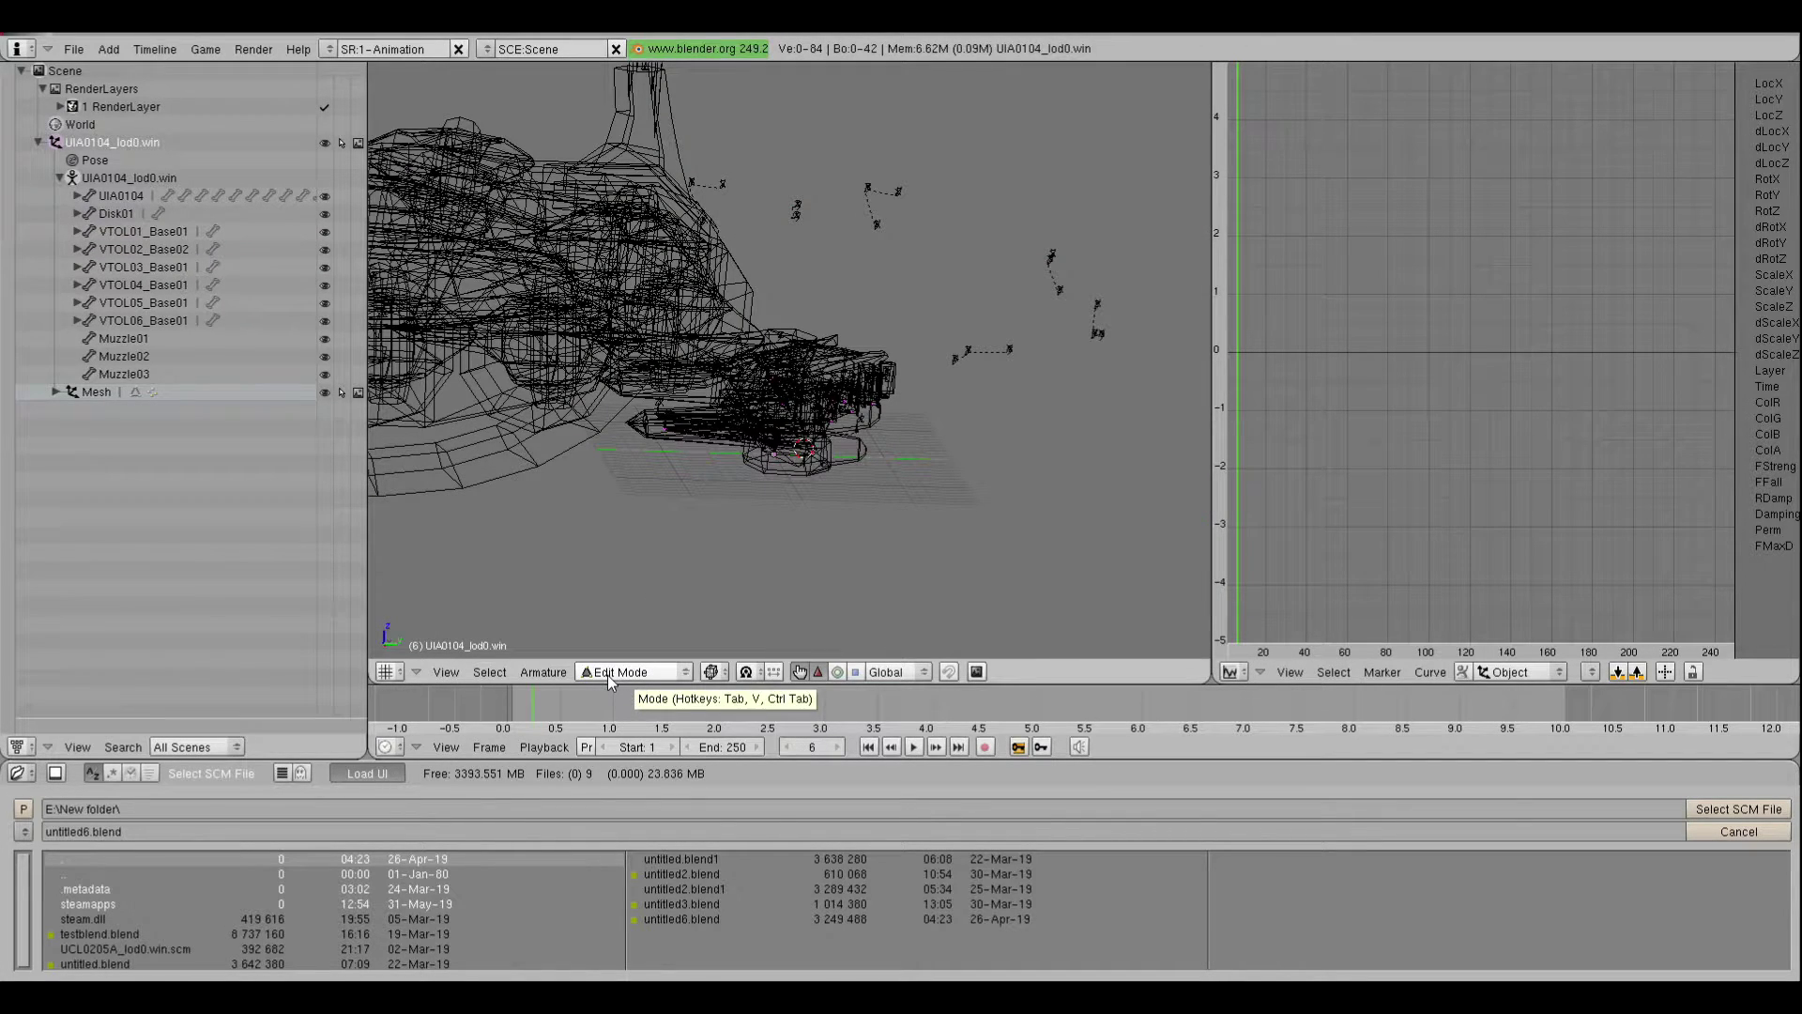
click(607, 674)
click(619, 612)
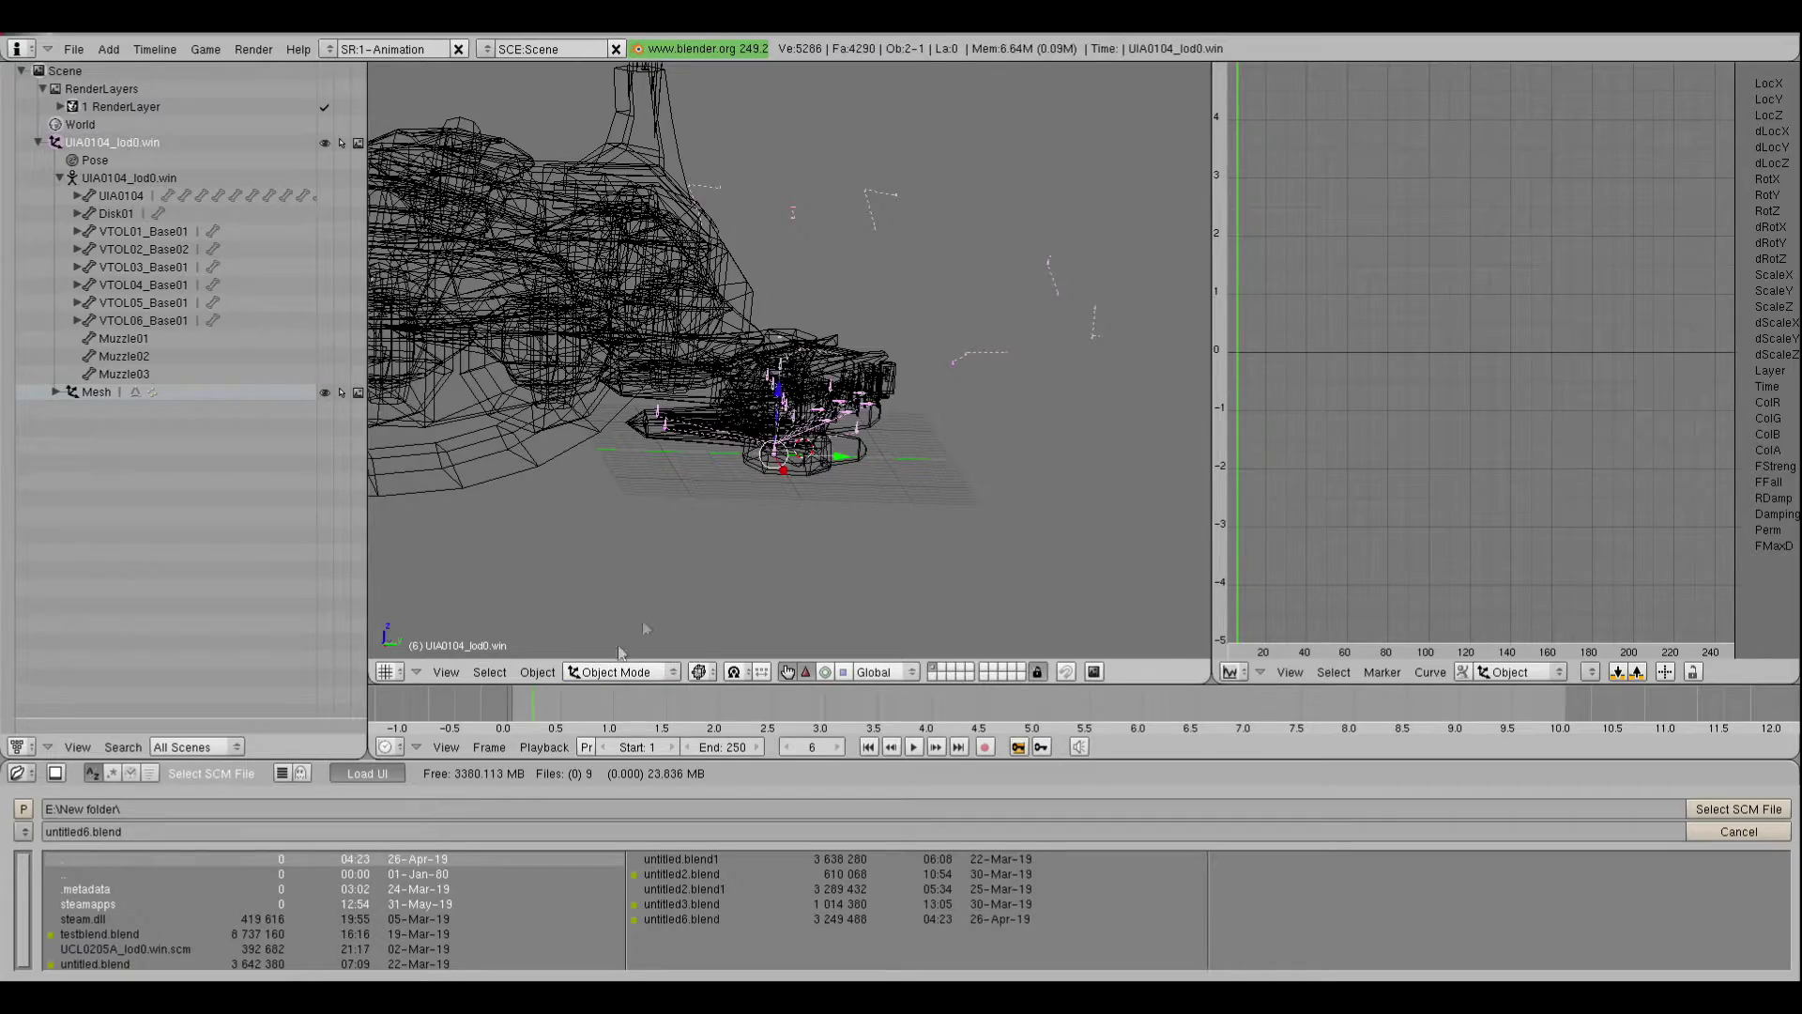
Switch to the 2-Model screen layout and put the armature in Edit Mode, with the unparented bones in view
click(329, 49)
click(368, 87)
middle_drag(632, 362, 752, 422)
click(251, 735)
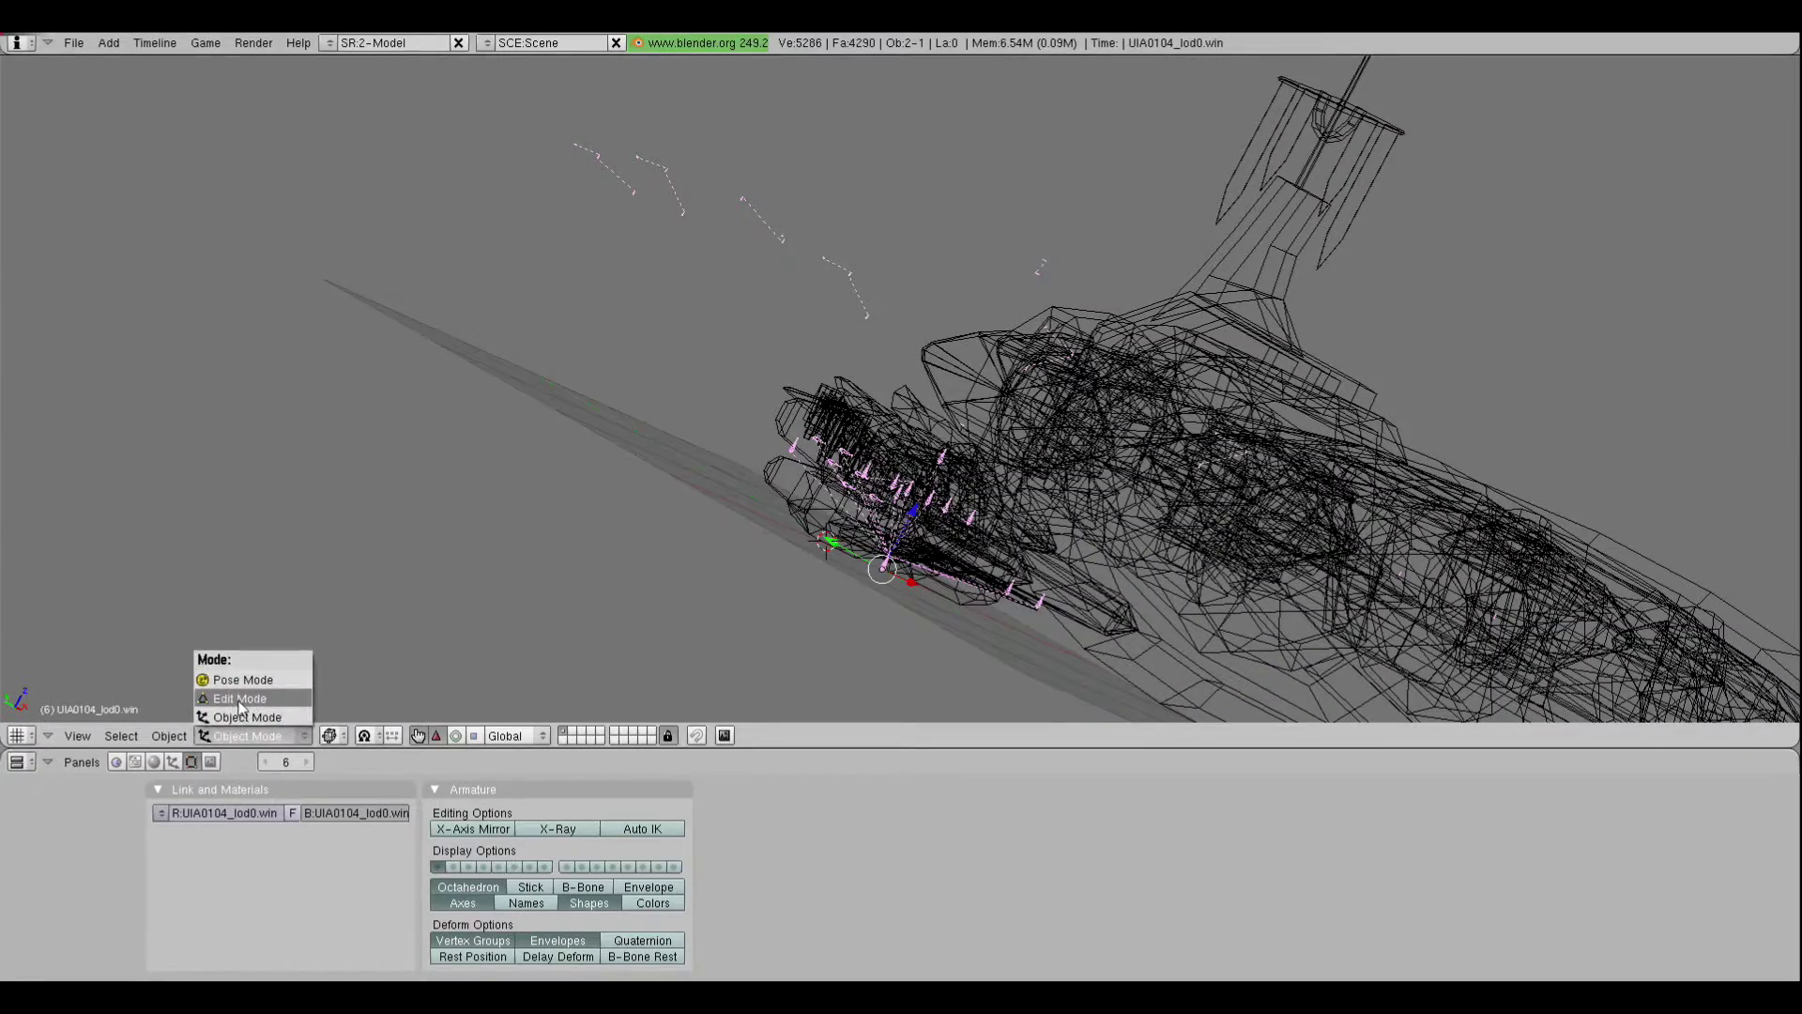
click(240, 698)
scroll(391, 434, up, 8)
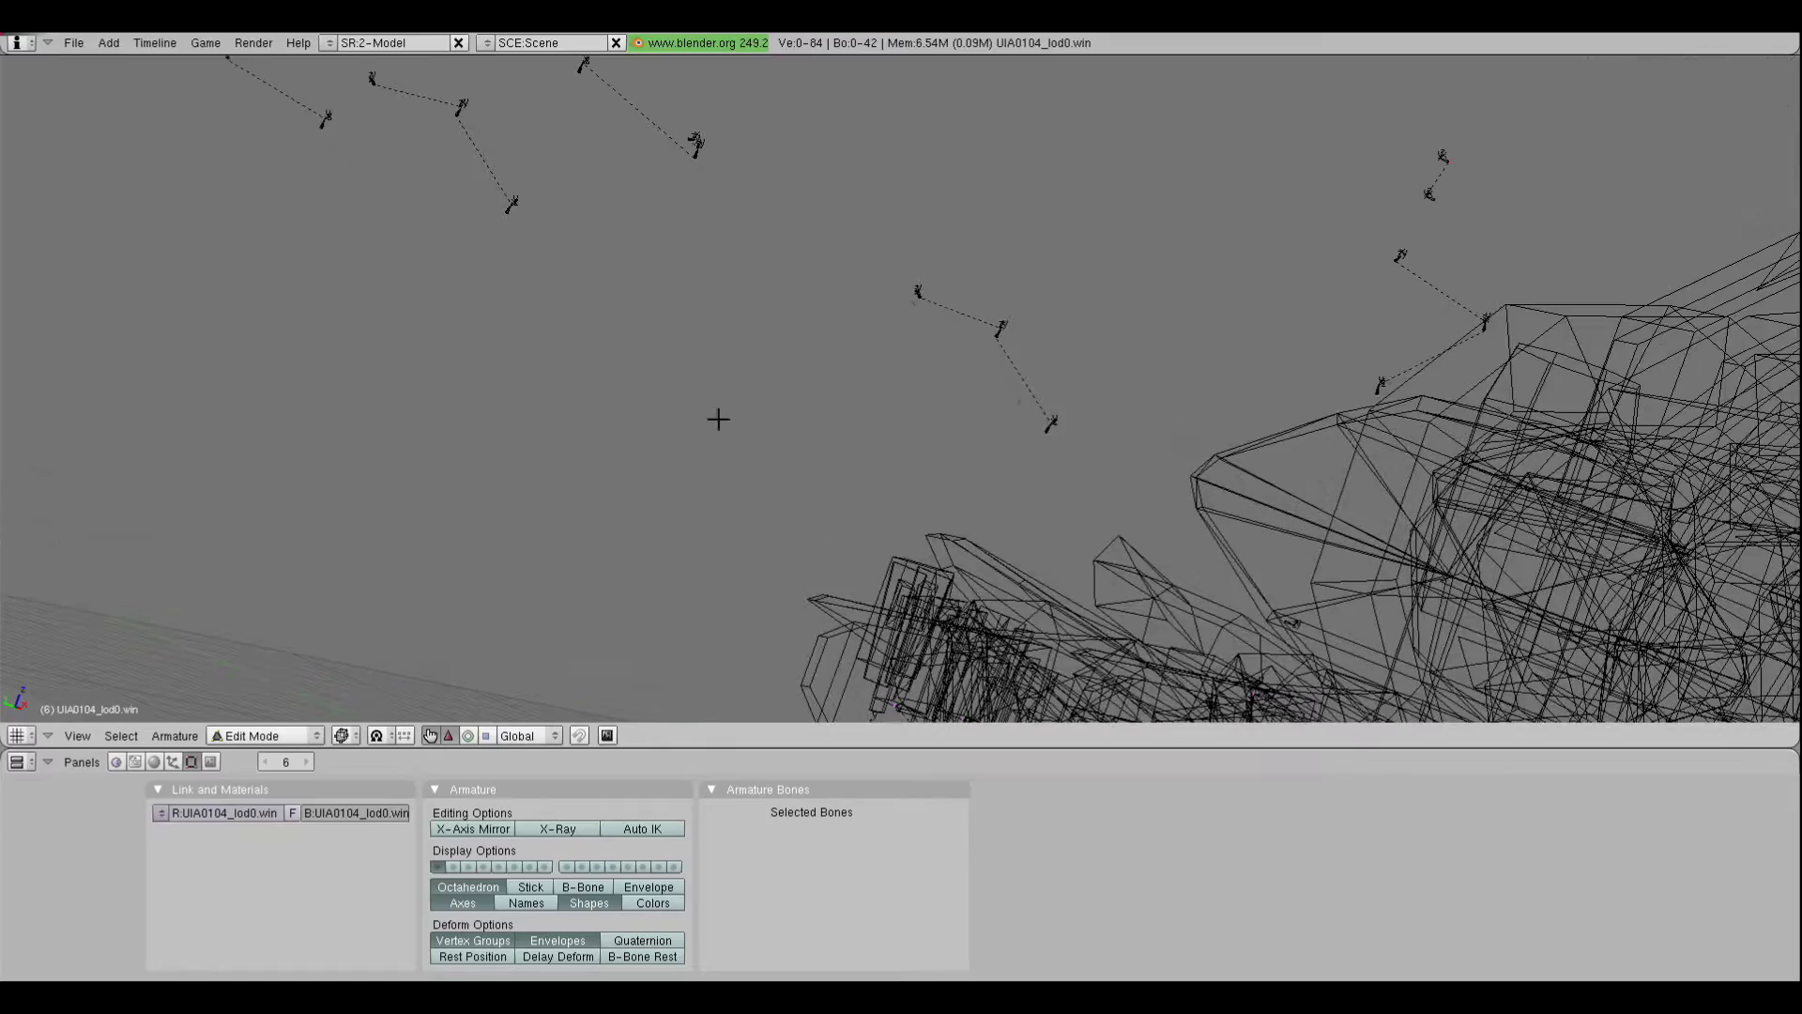
key(Tab)
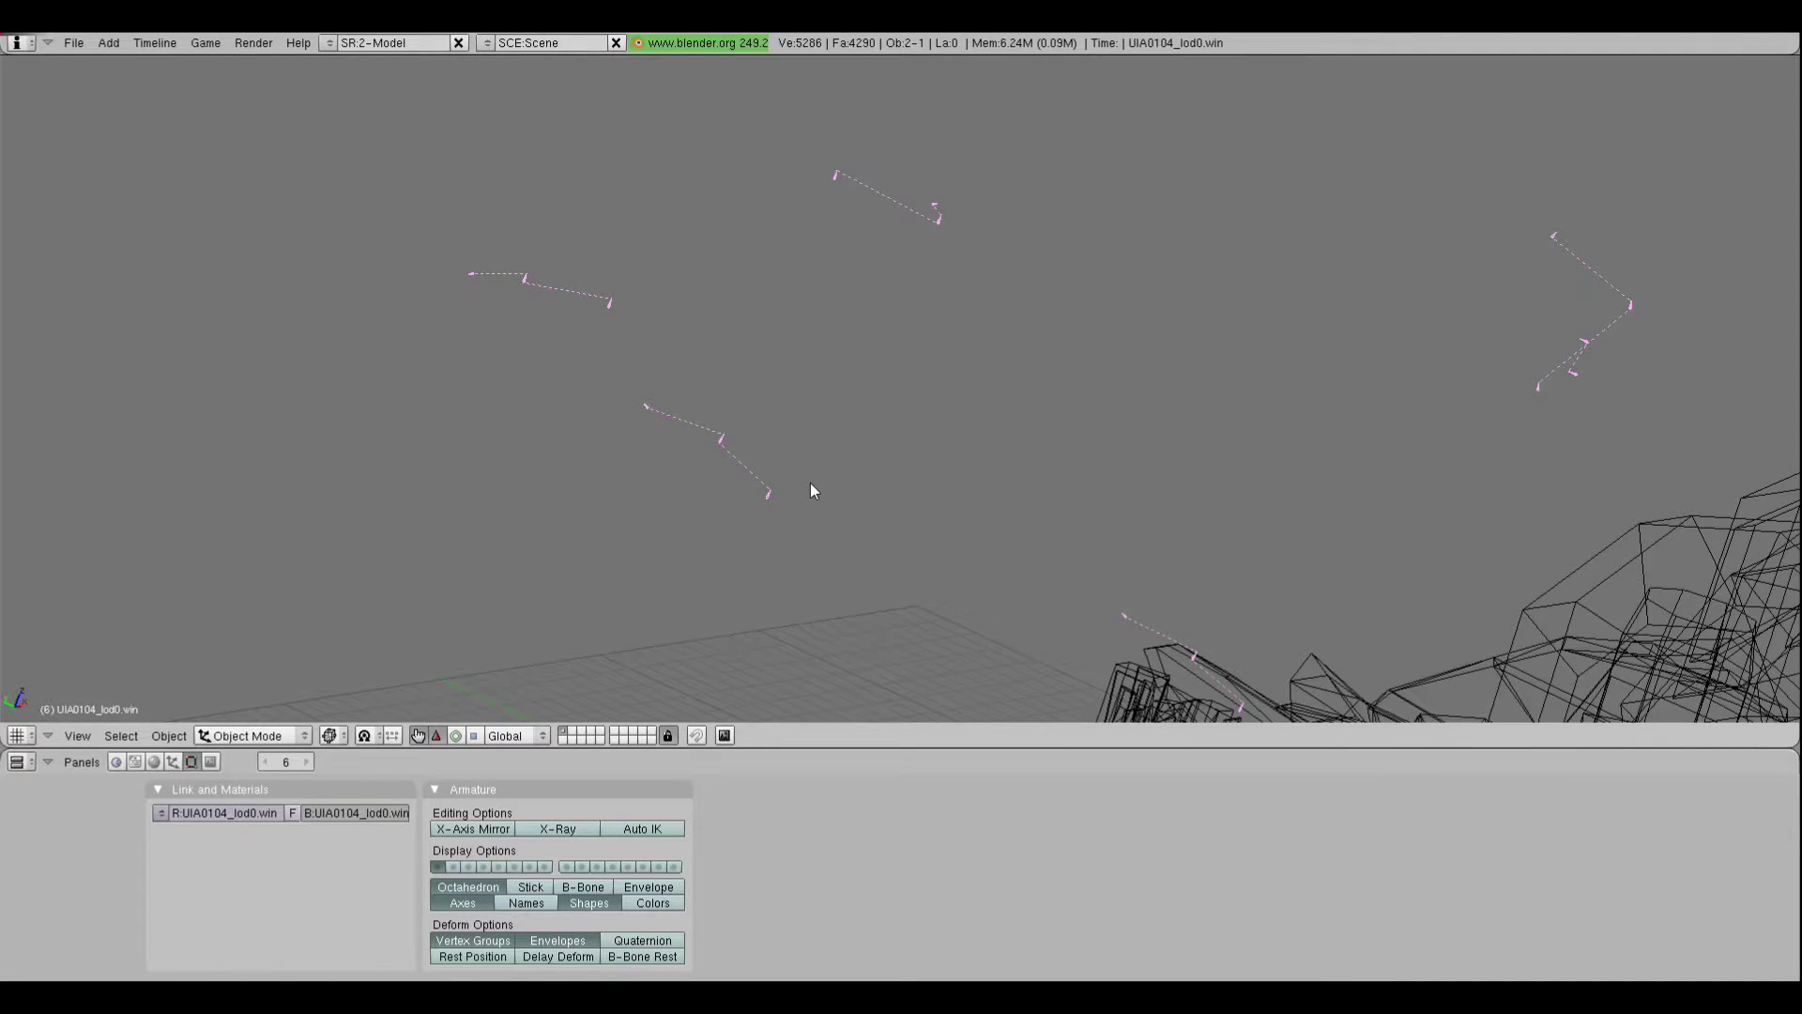
middle_drag(813, 490, 785, 437)
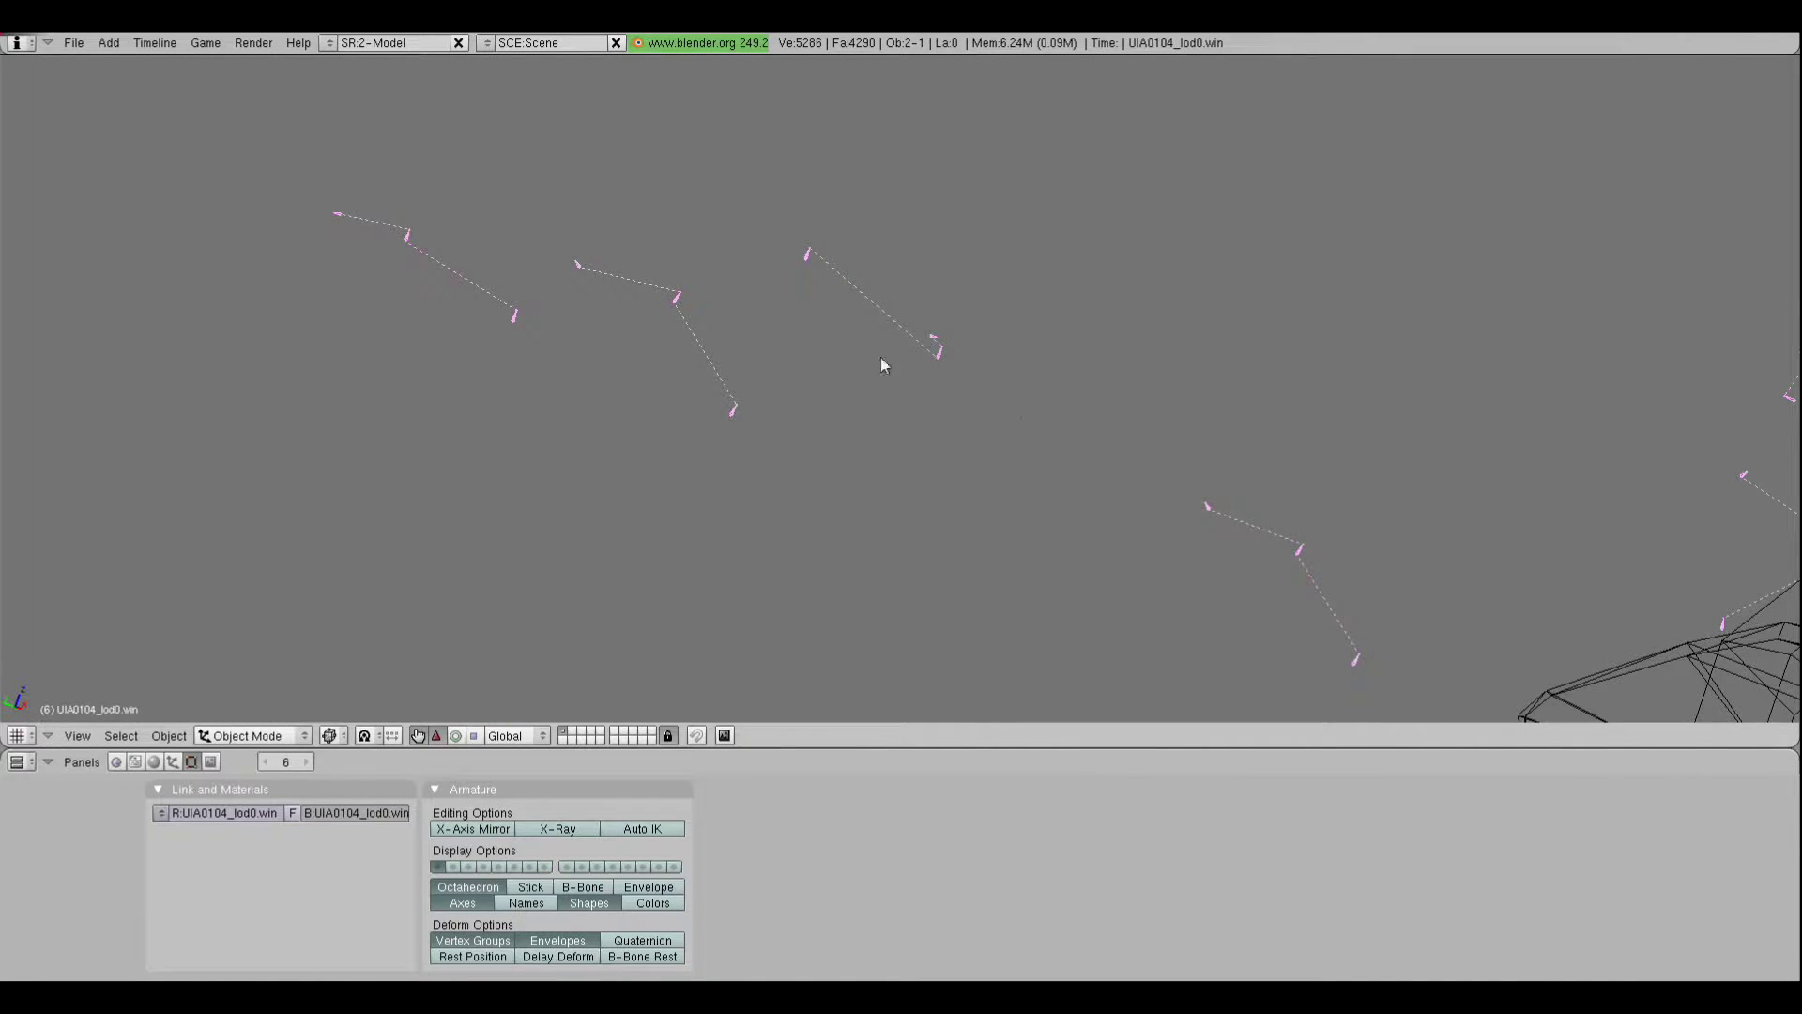
click(252, 735)
click(239, 698)
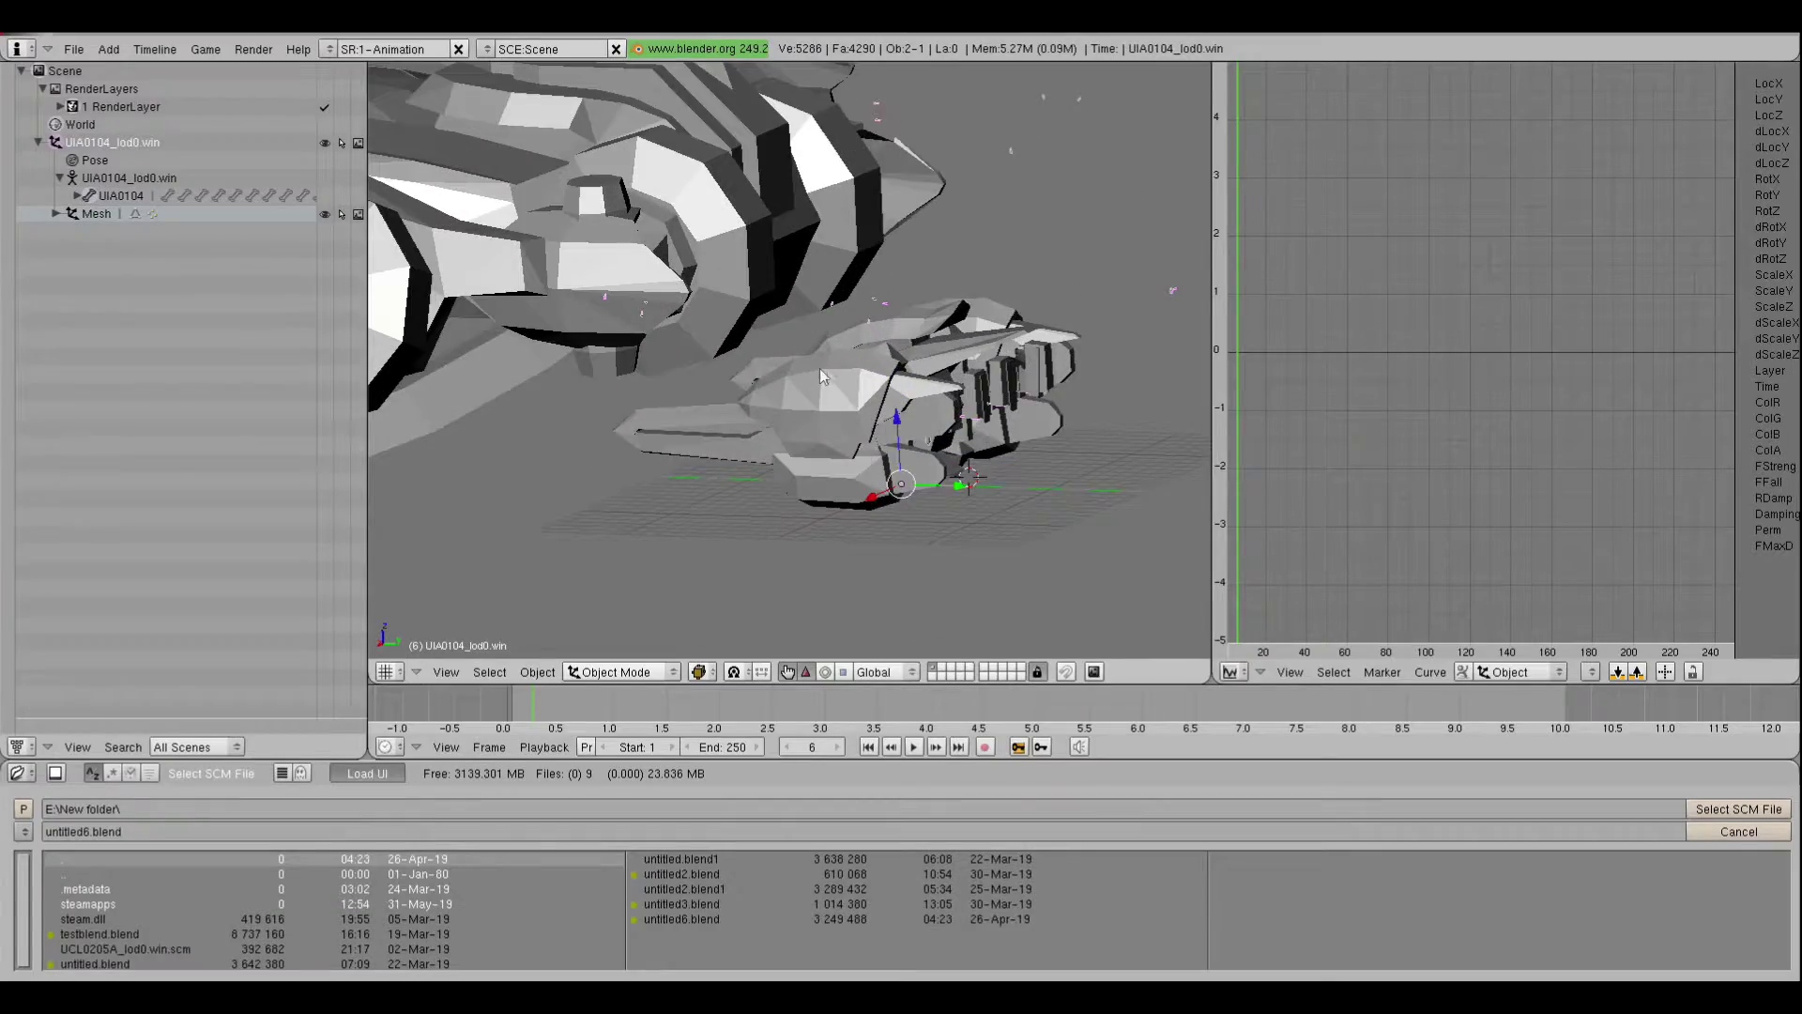
Show the model in wireframe and select the Test bone of the combined armature
key(z)
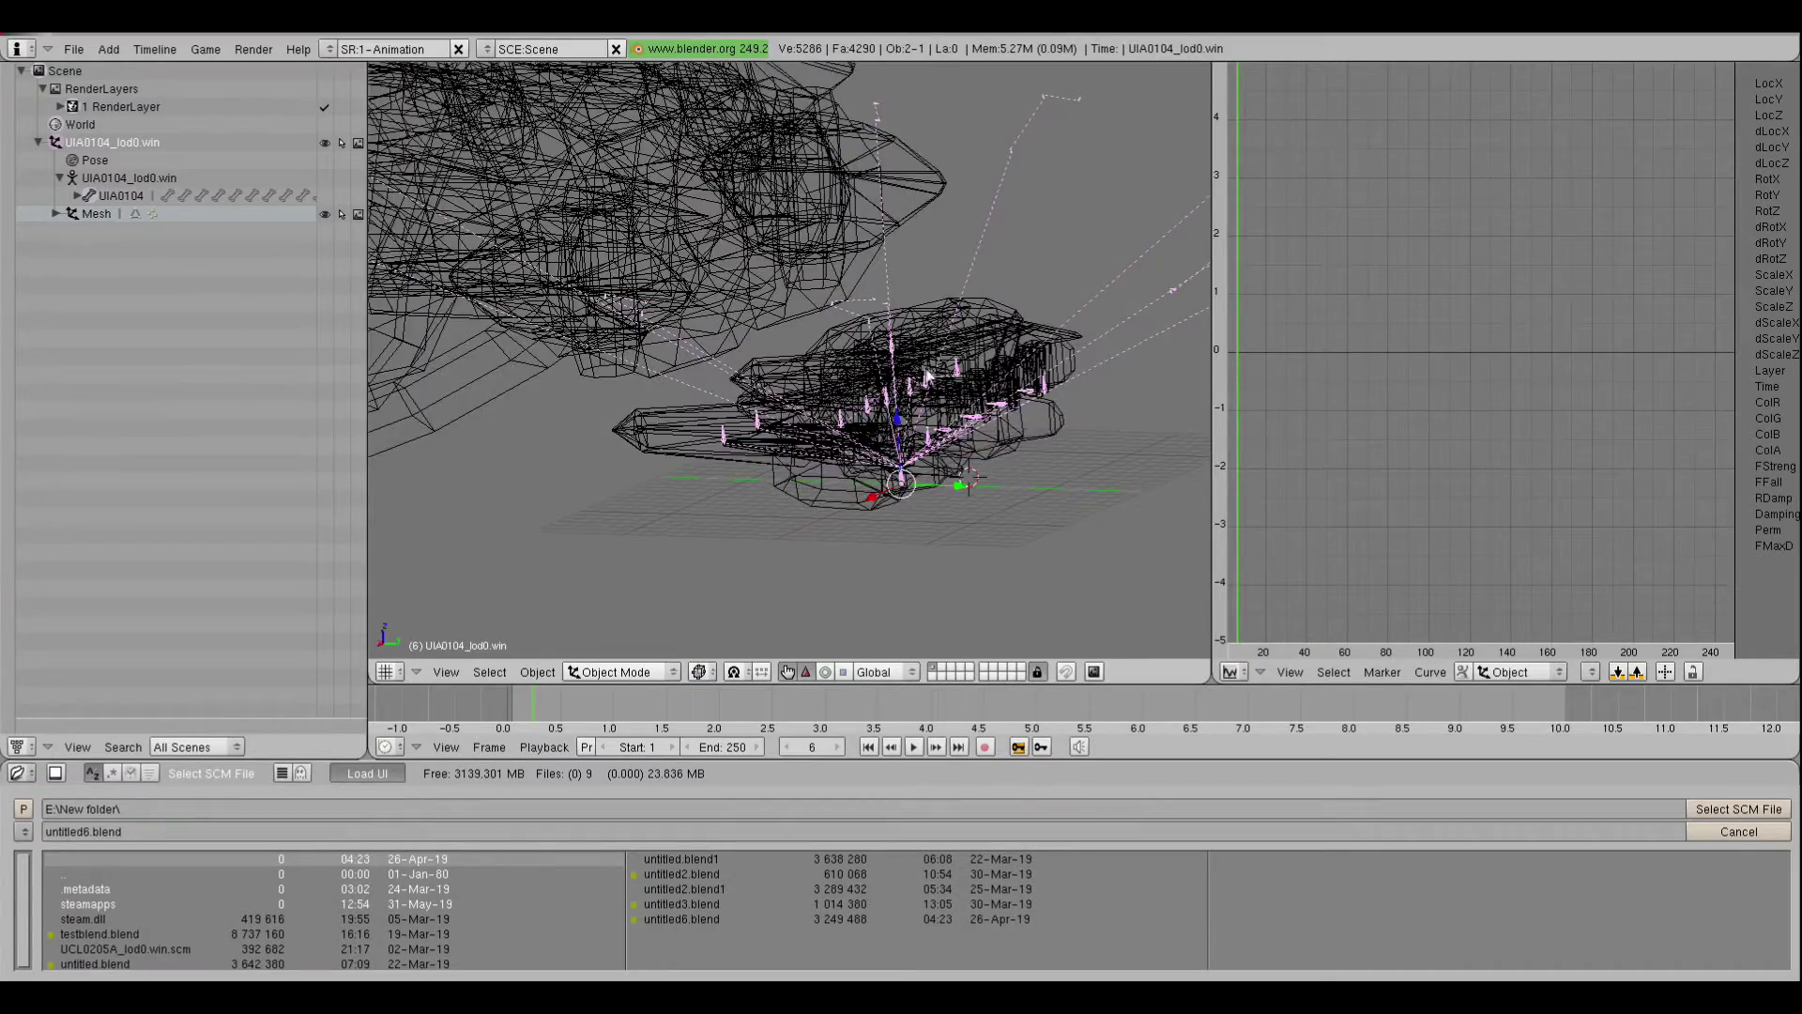
middle_drag(820, 368, 863, 372)
scroll(863, 372, up, 6)
right_click(923, 347)
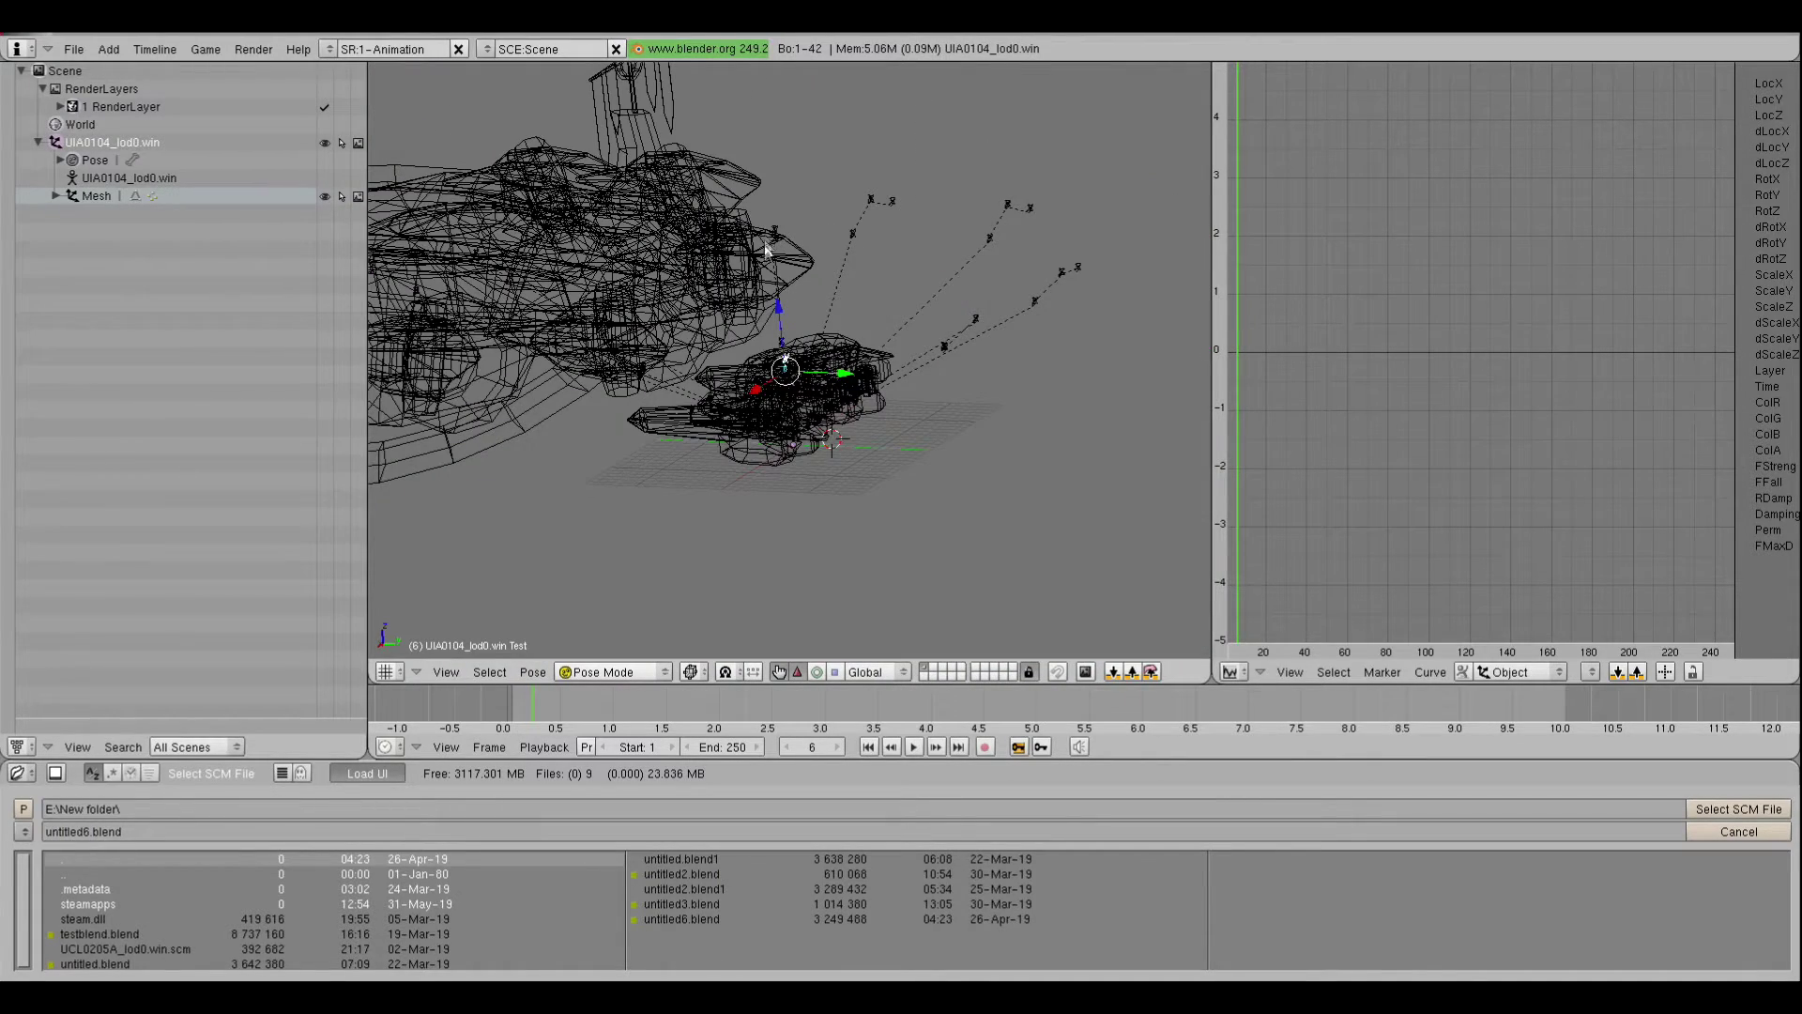
Try moving and rotating the VTOL02_Base02 bone in Pose Mode to check it against the solid mesh
mouse_move(768, 246)
middle_down()
mouse_move(952, 203)
mouse_move(910, 319)
mouse_move(828, 402)
middle_up()
right_click(1001, 241)
key(z)
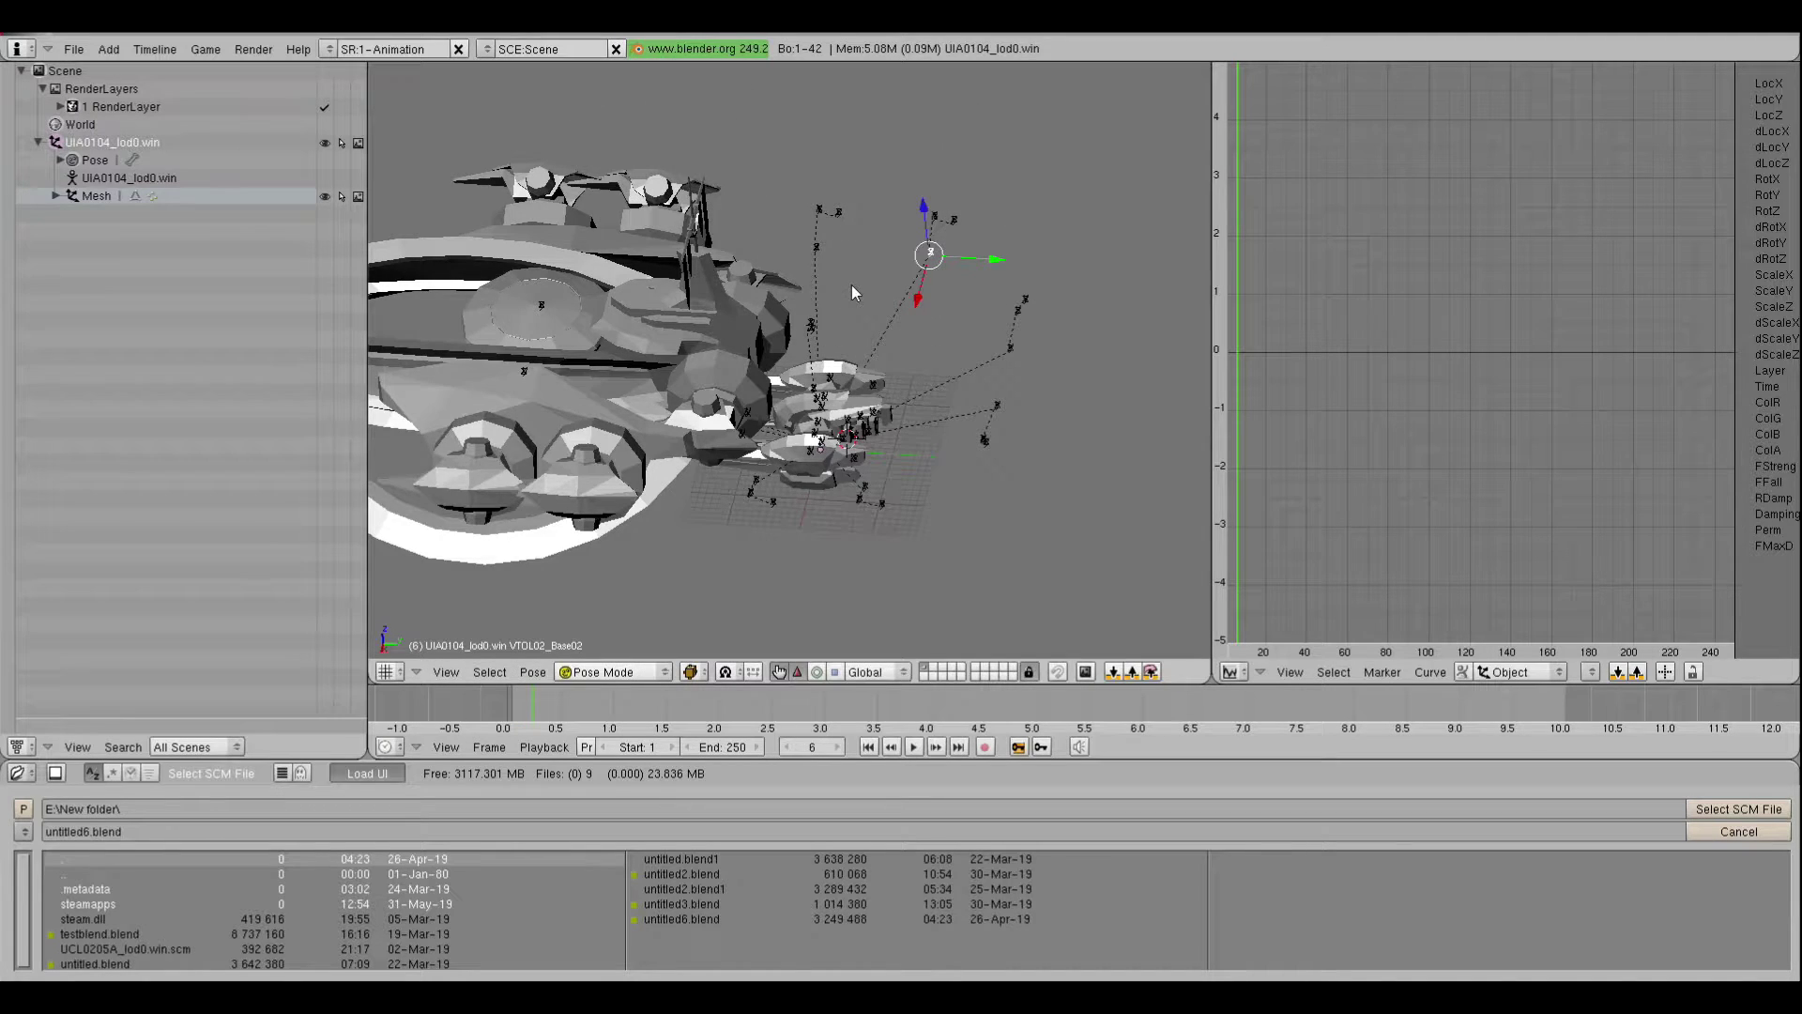
middle_drag(852, 287, 722, 263)
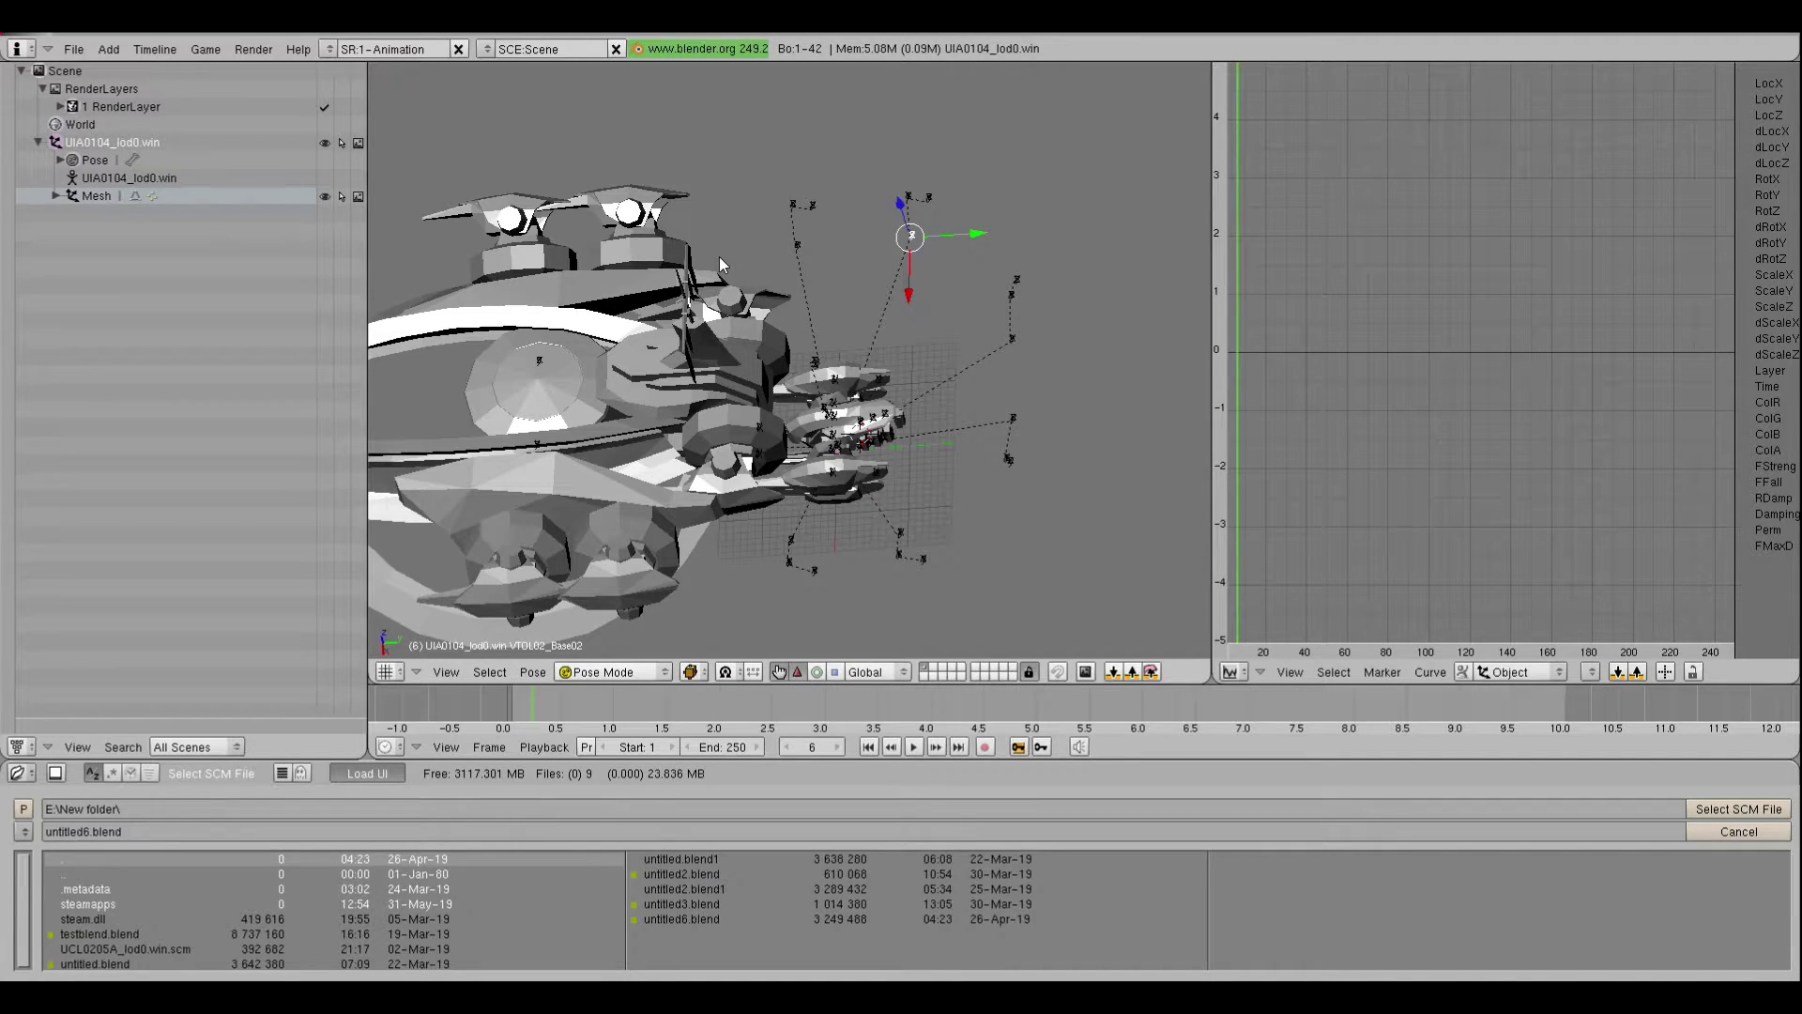
key(g)
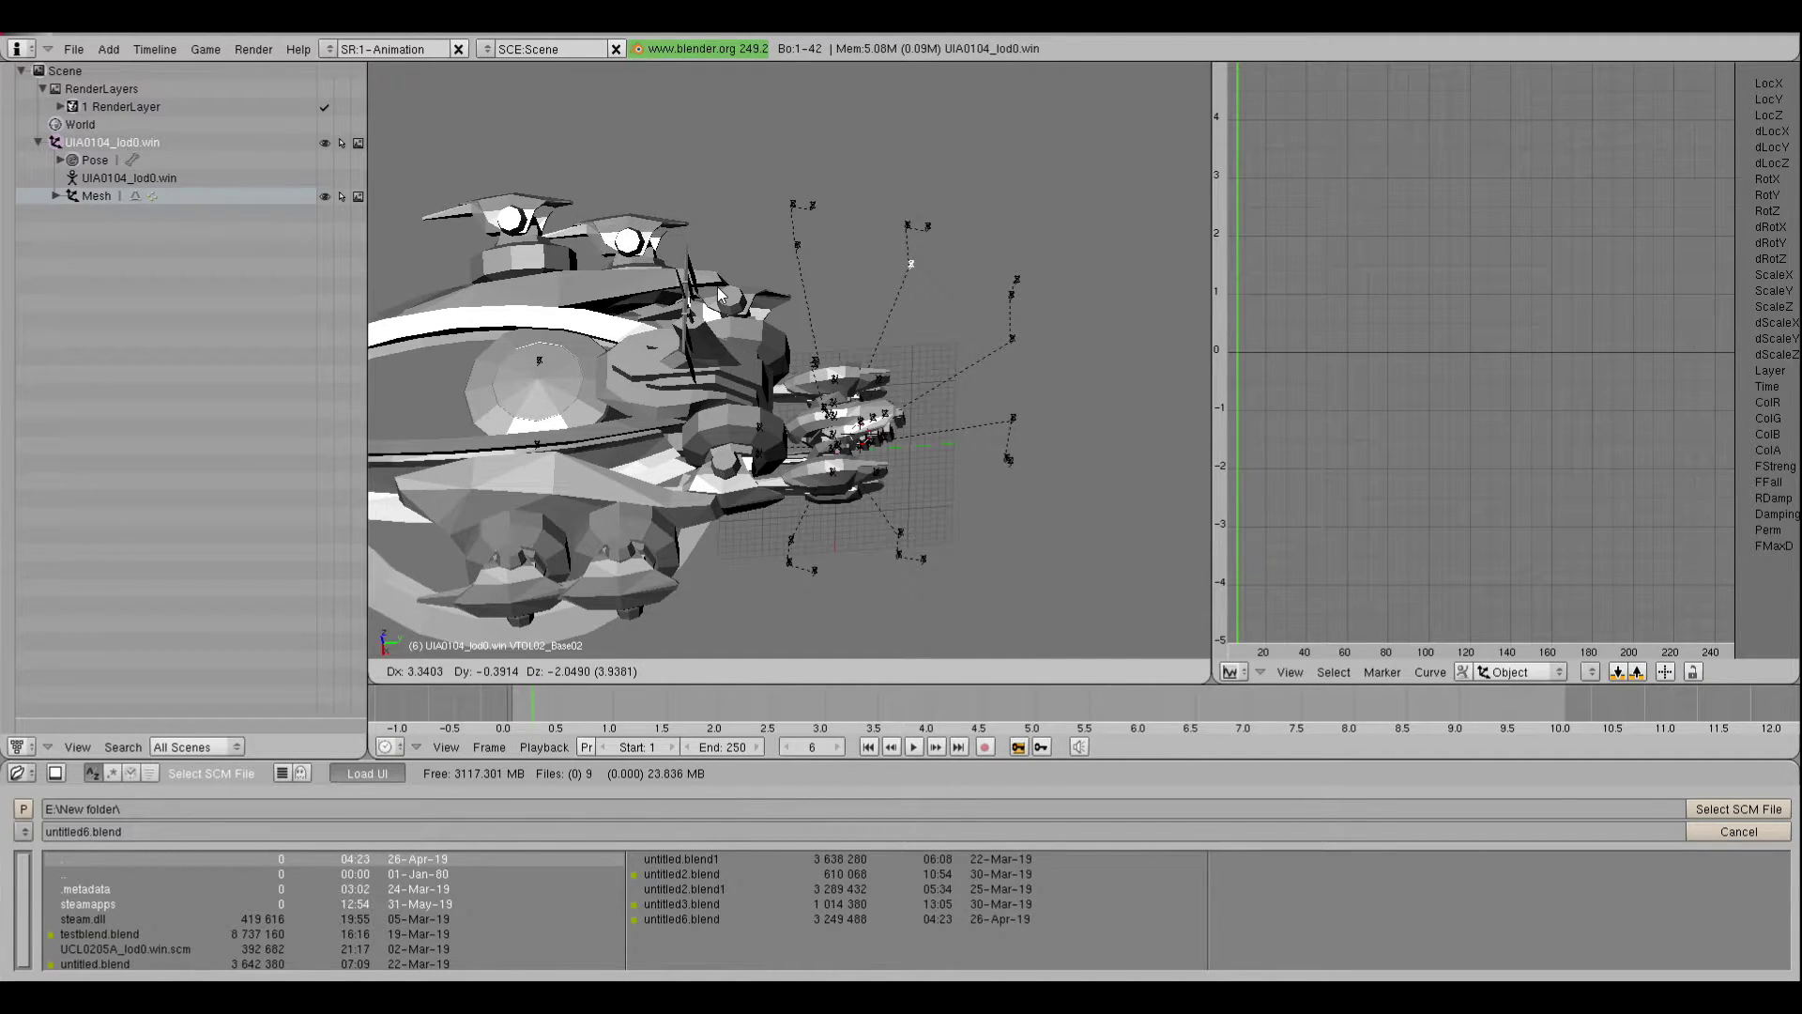
click(733, 261)
middle_drag(865, 184, 873, 218)
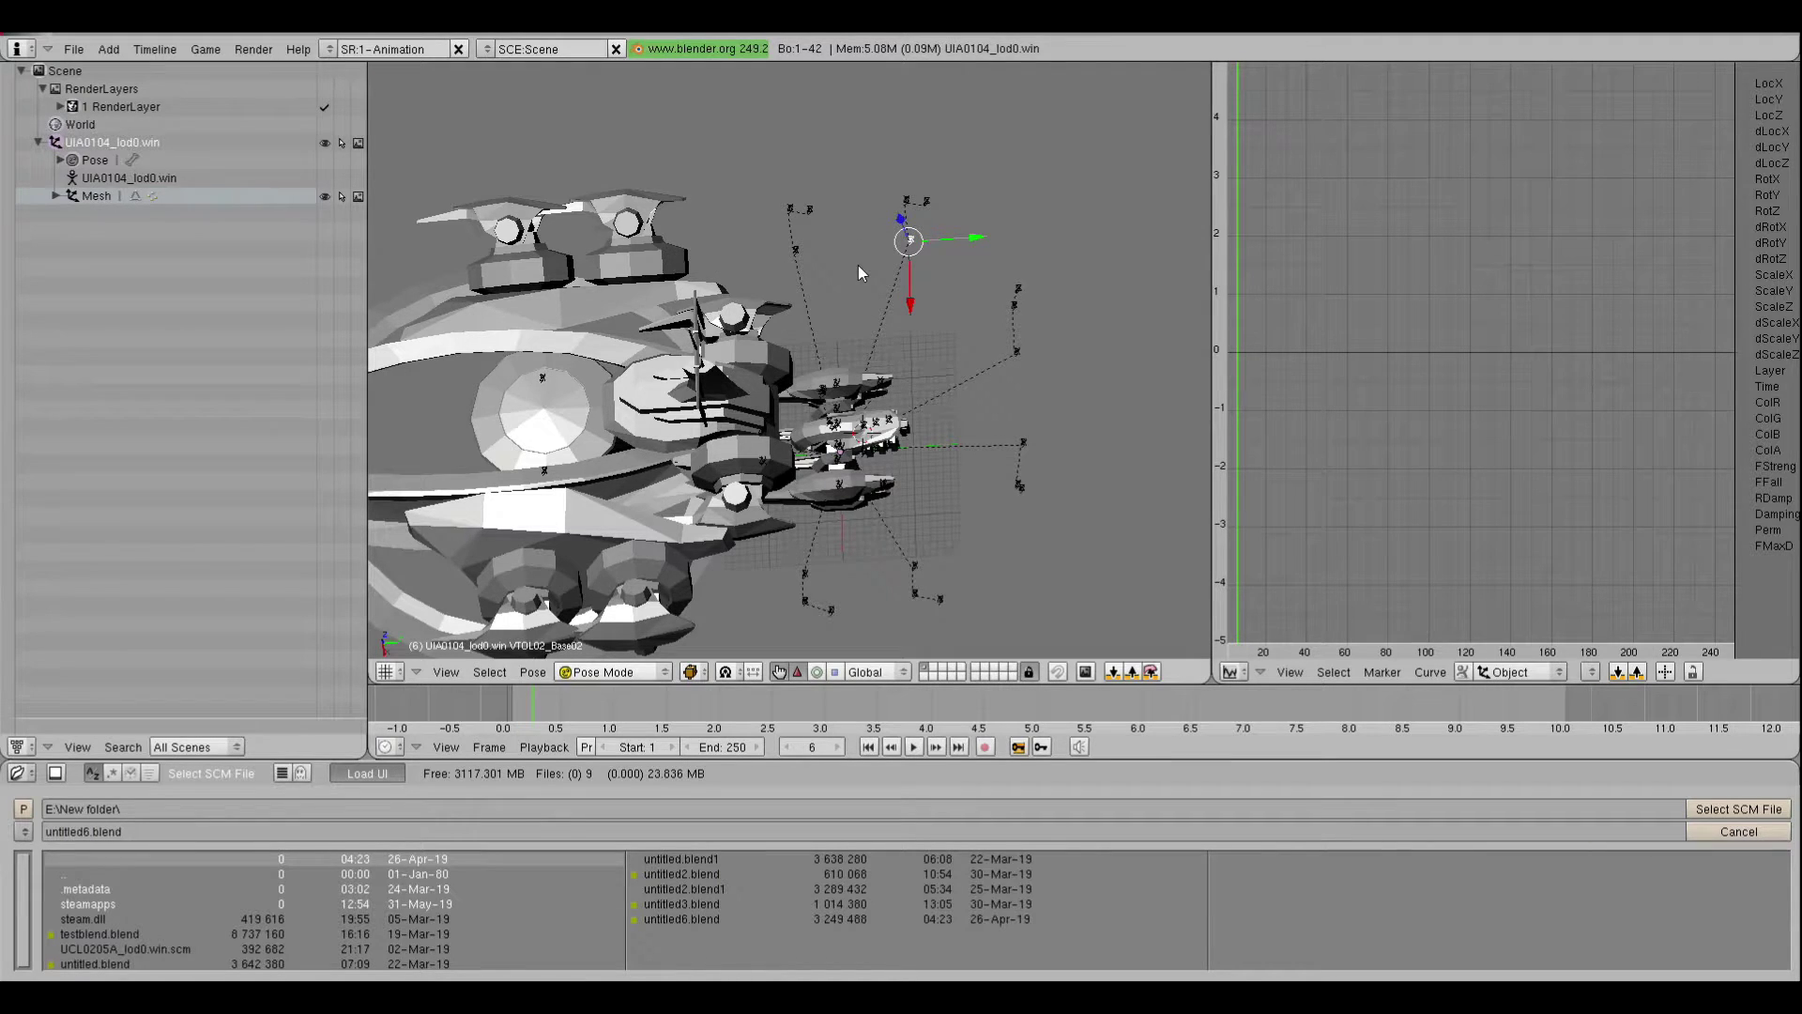
key(g)
right_click(828, 203)
middle_drag(826, 202, 731, 316)
key(r)
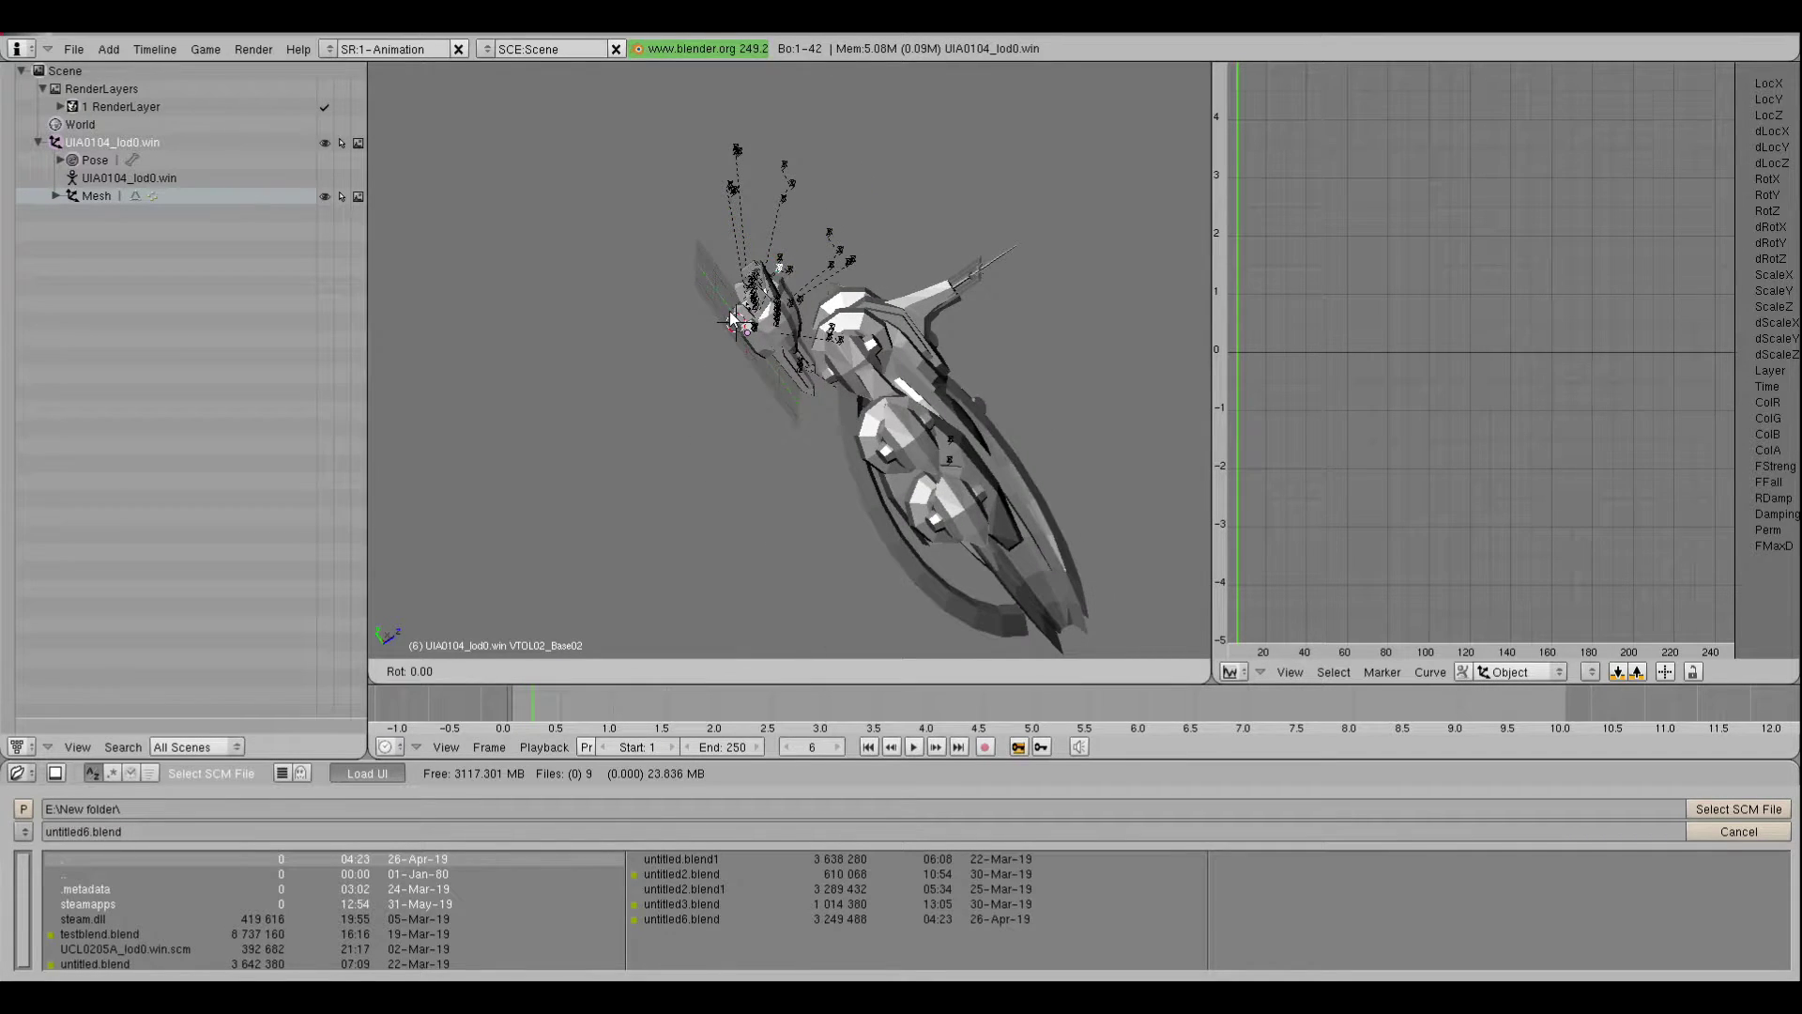
key(x)
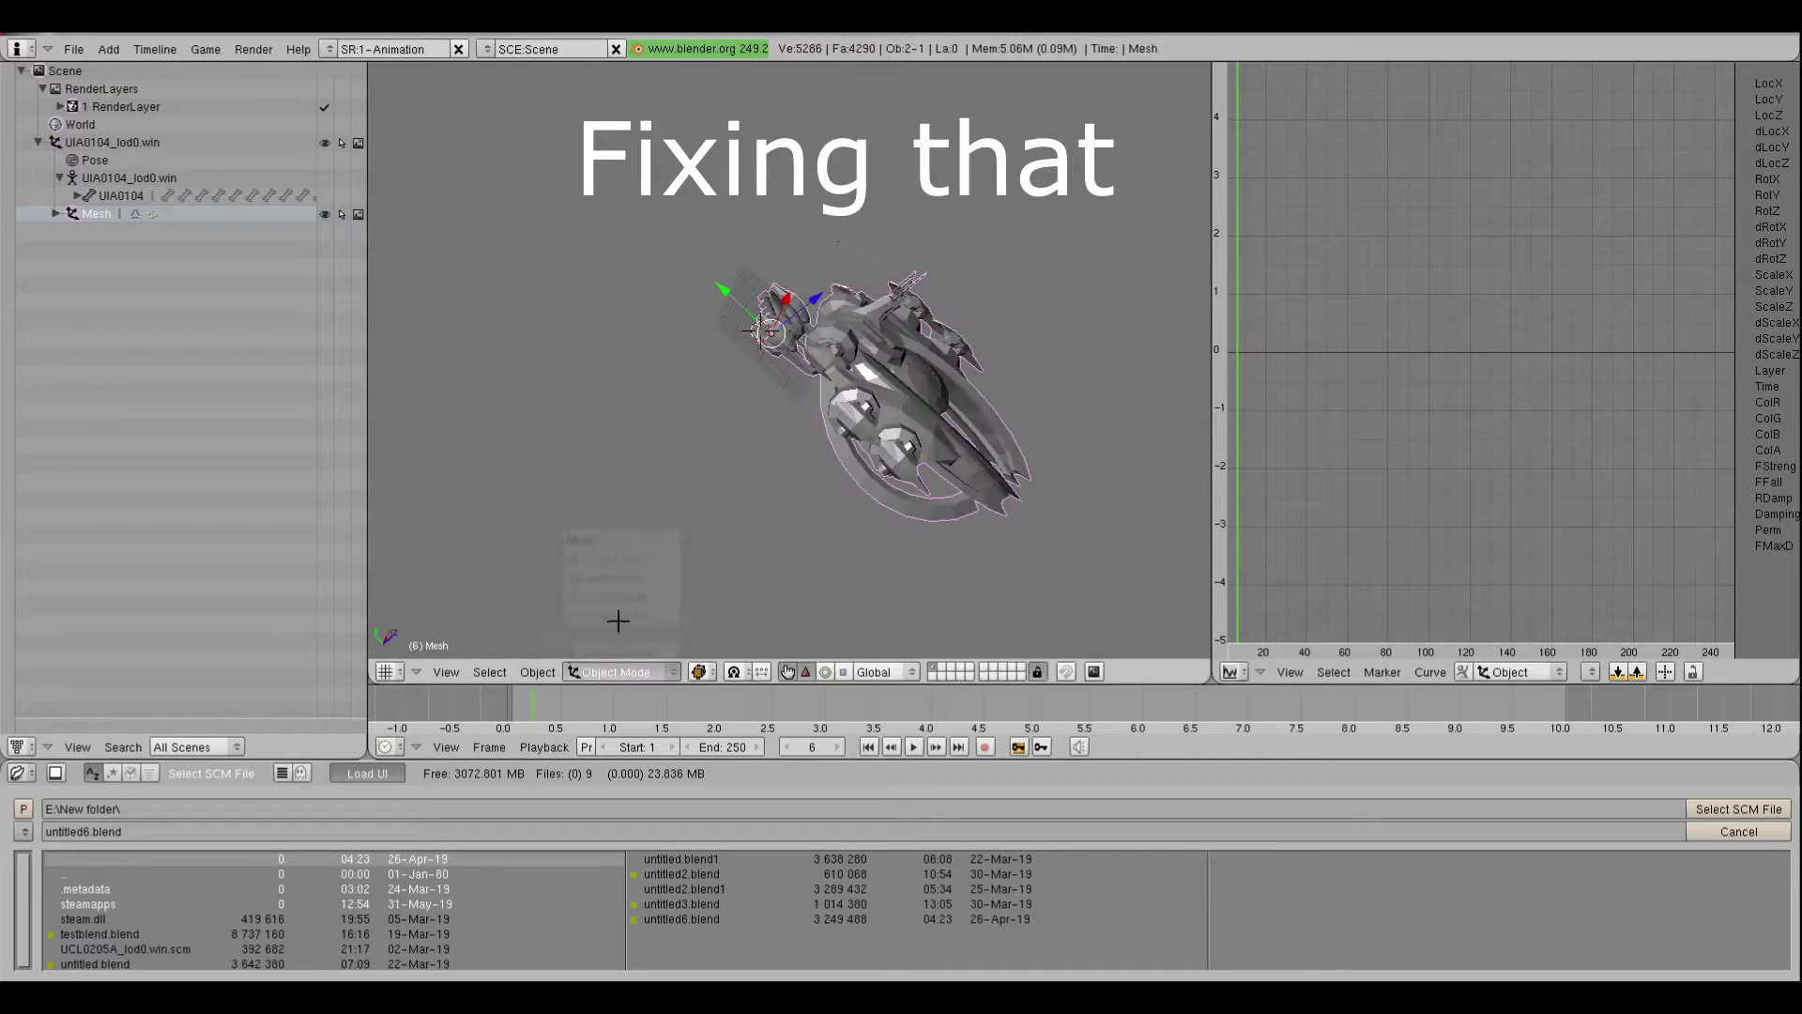
Put the joined mesh in Edit Mode and circle-deselect the stray vertices at the smaller unit's end
key(Tab)
middle_drag(835, 433, 835, 433)
scroll(834, 432, up, 3)
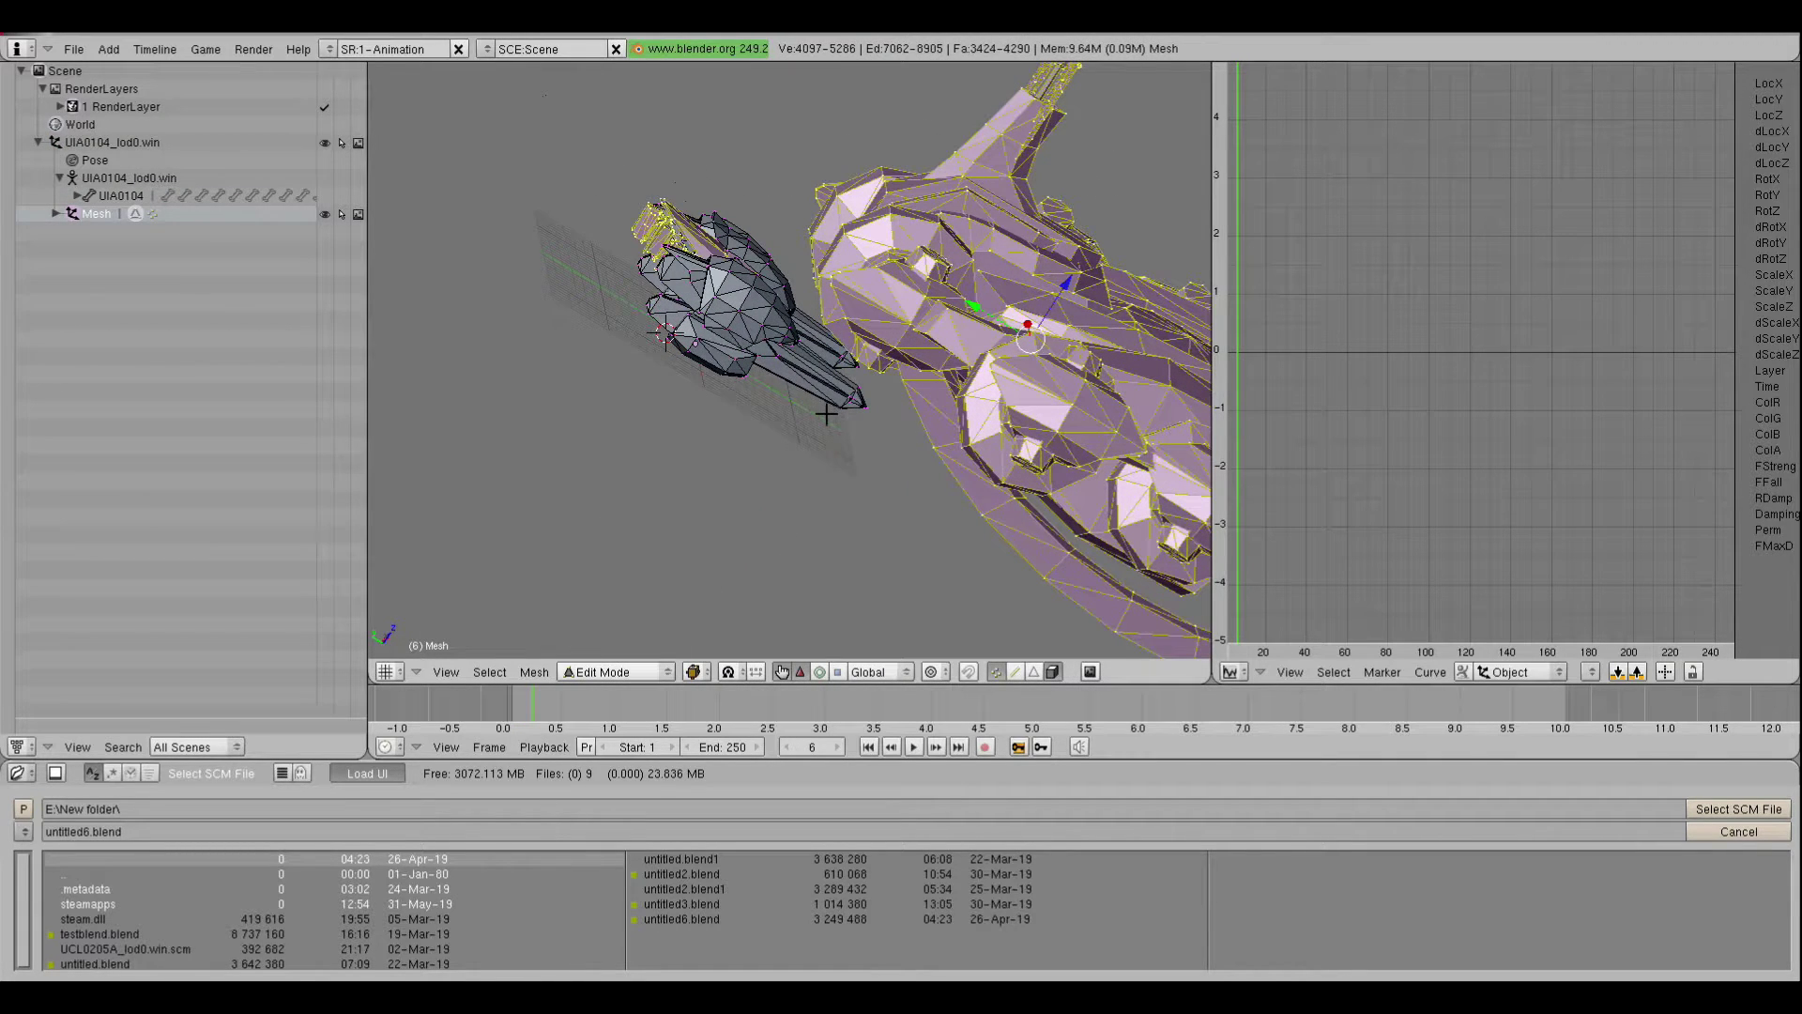
key(b)
key(b)
middle_drag(717, 257, 620, 218)
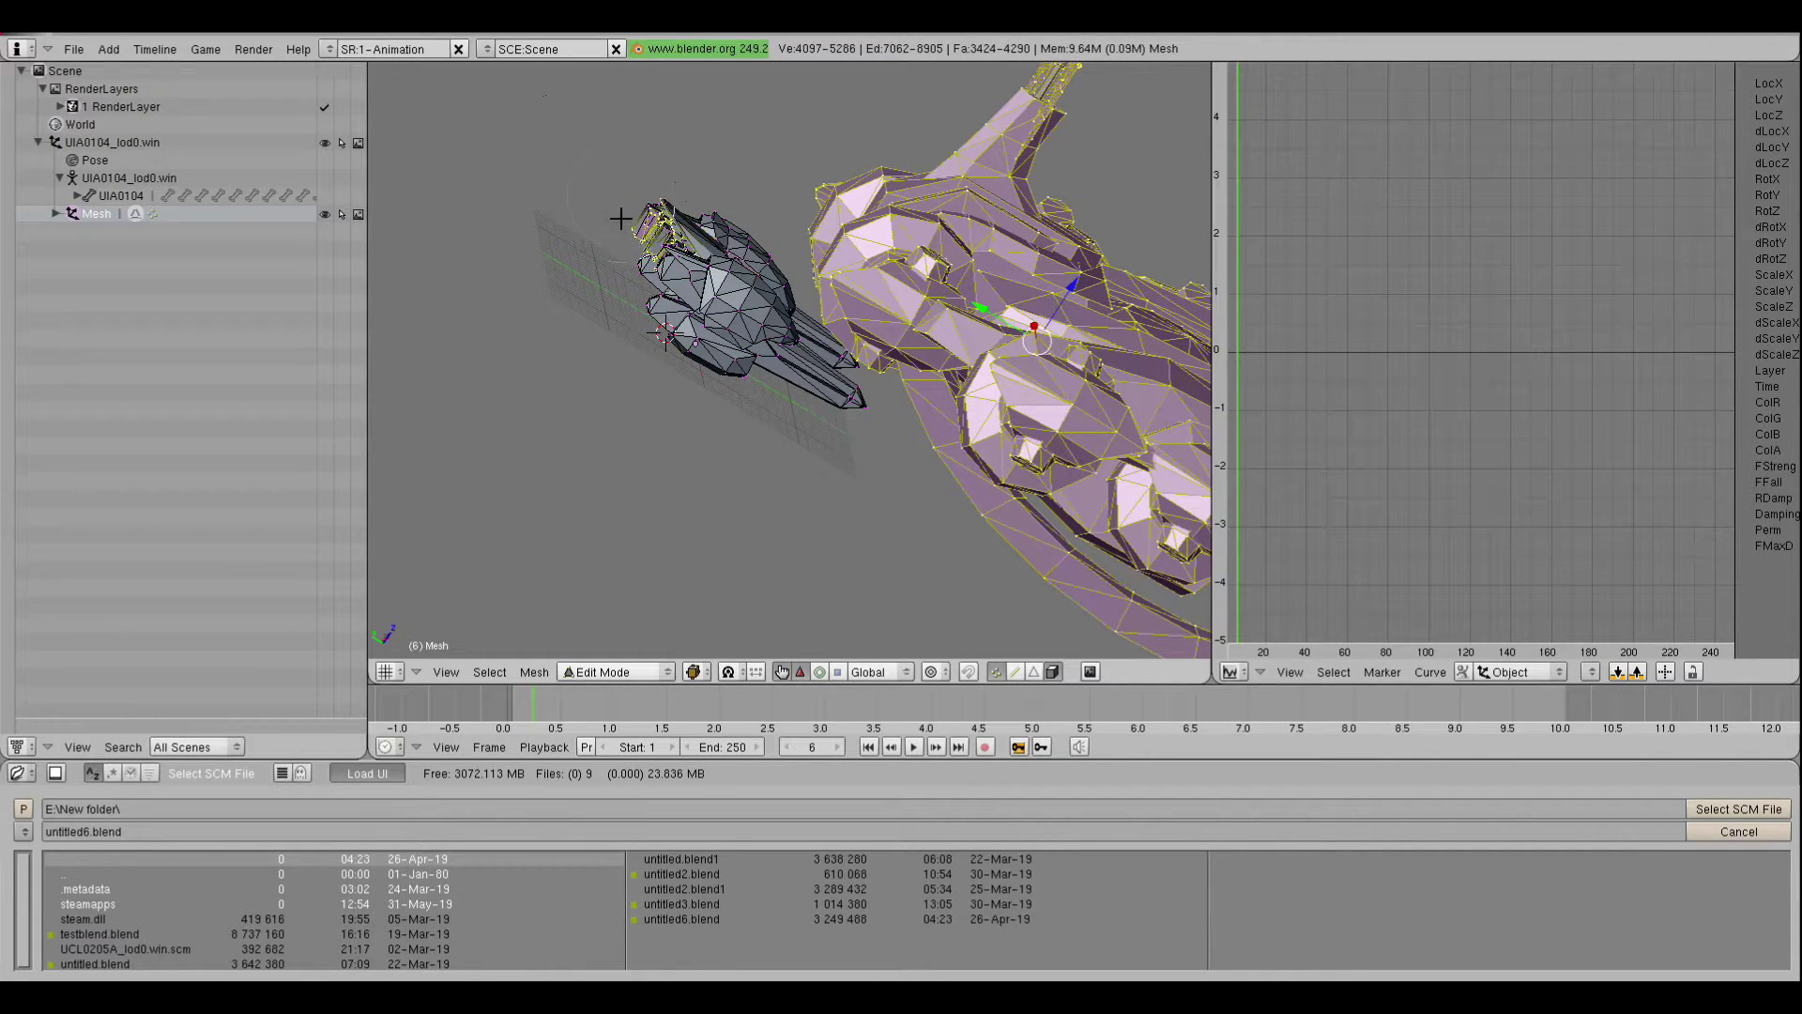
right_click(645, 233)
Deselect the smaller unit's remaining stray vertices in wireframe display, then restore solid display
key(z)
key(b)
key(b)
mouse_move(718, 286)
middle_down()
mouse_move(728, 315)
mouse_move(660, 230)
middle_up()
right_click(662, 249)
key(z)
scroll(665, 285, down, 4)
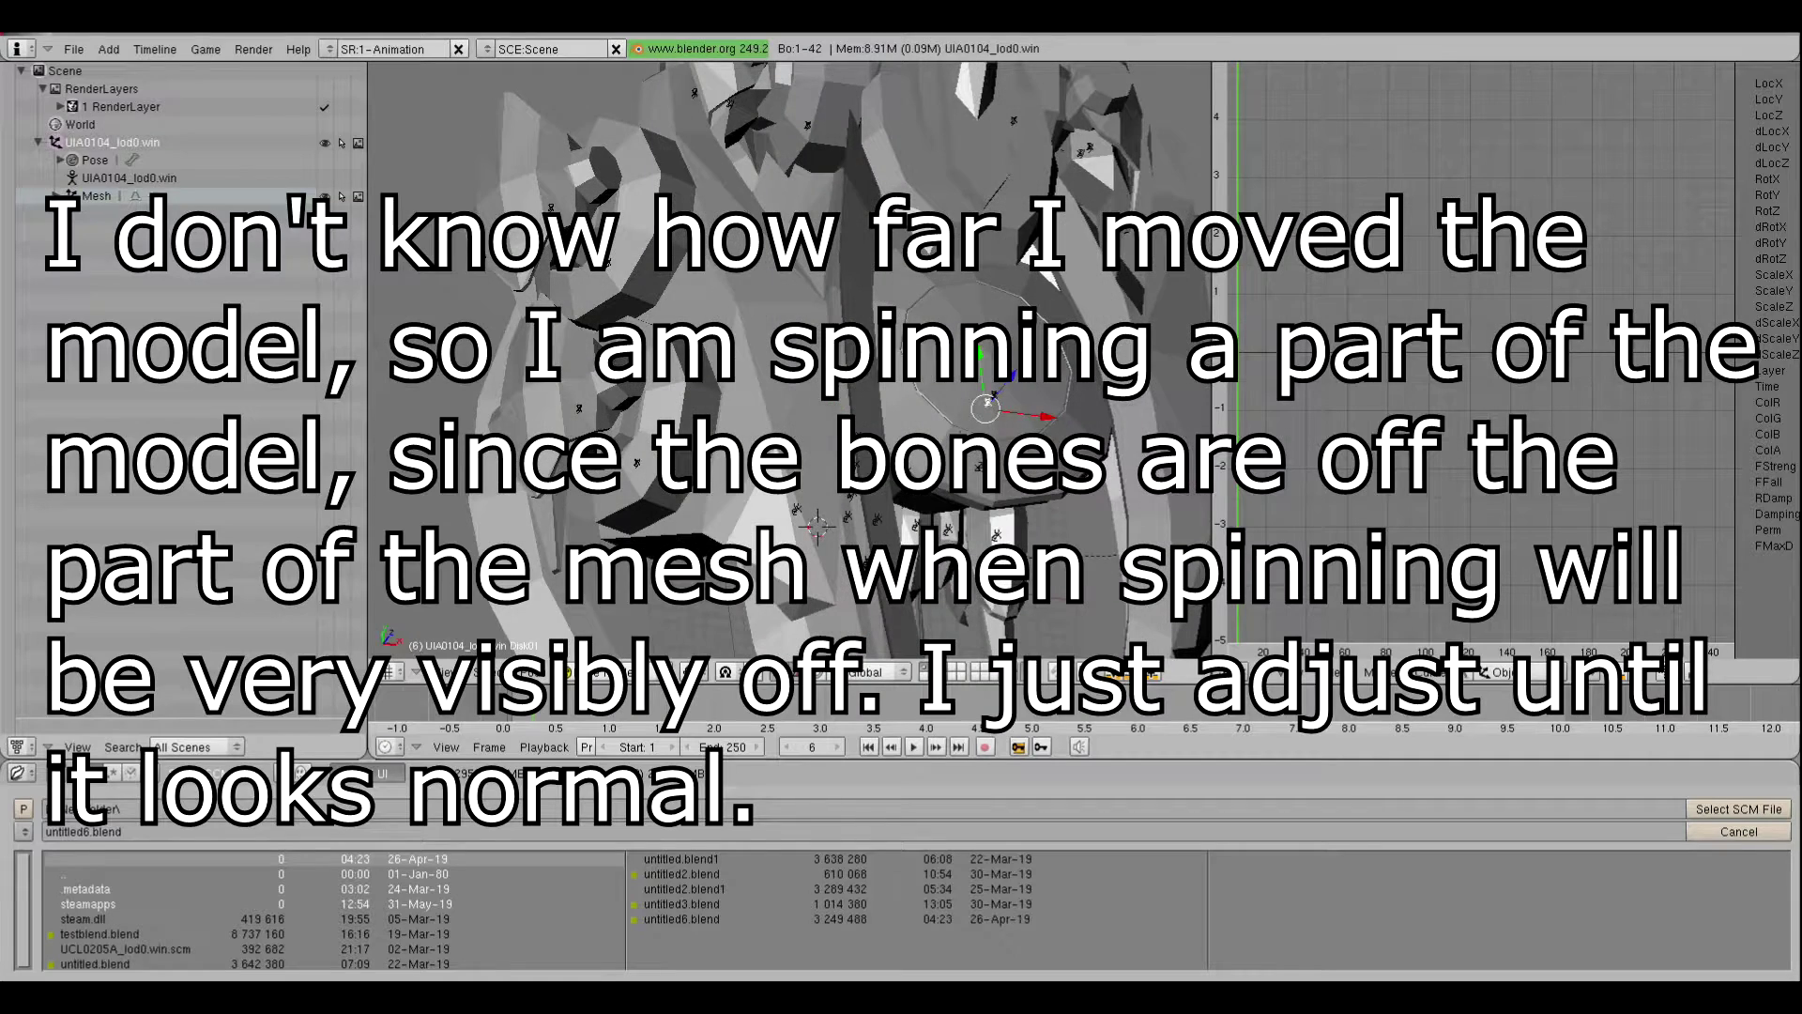
Rotate the Disk01 bone around the global Z axis in Pose Mode to check the mesh's alignment with it
middle_drag(944, 398, 920, 456)
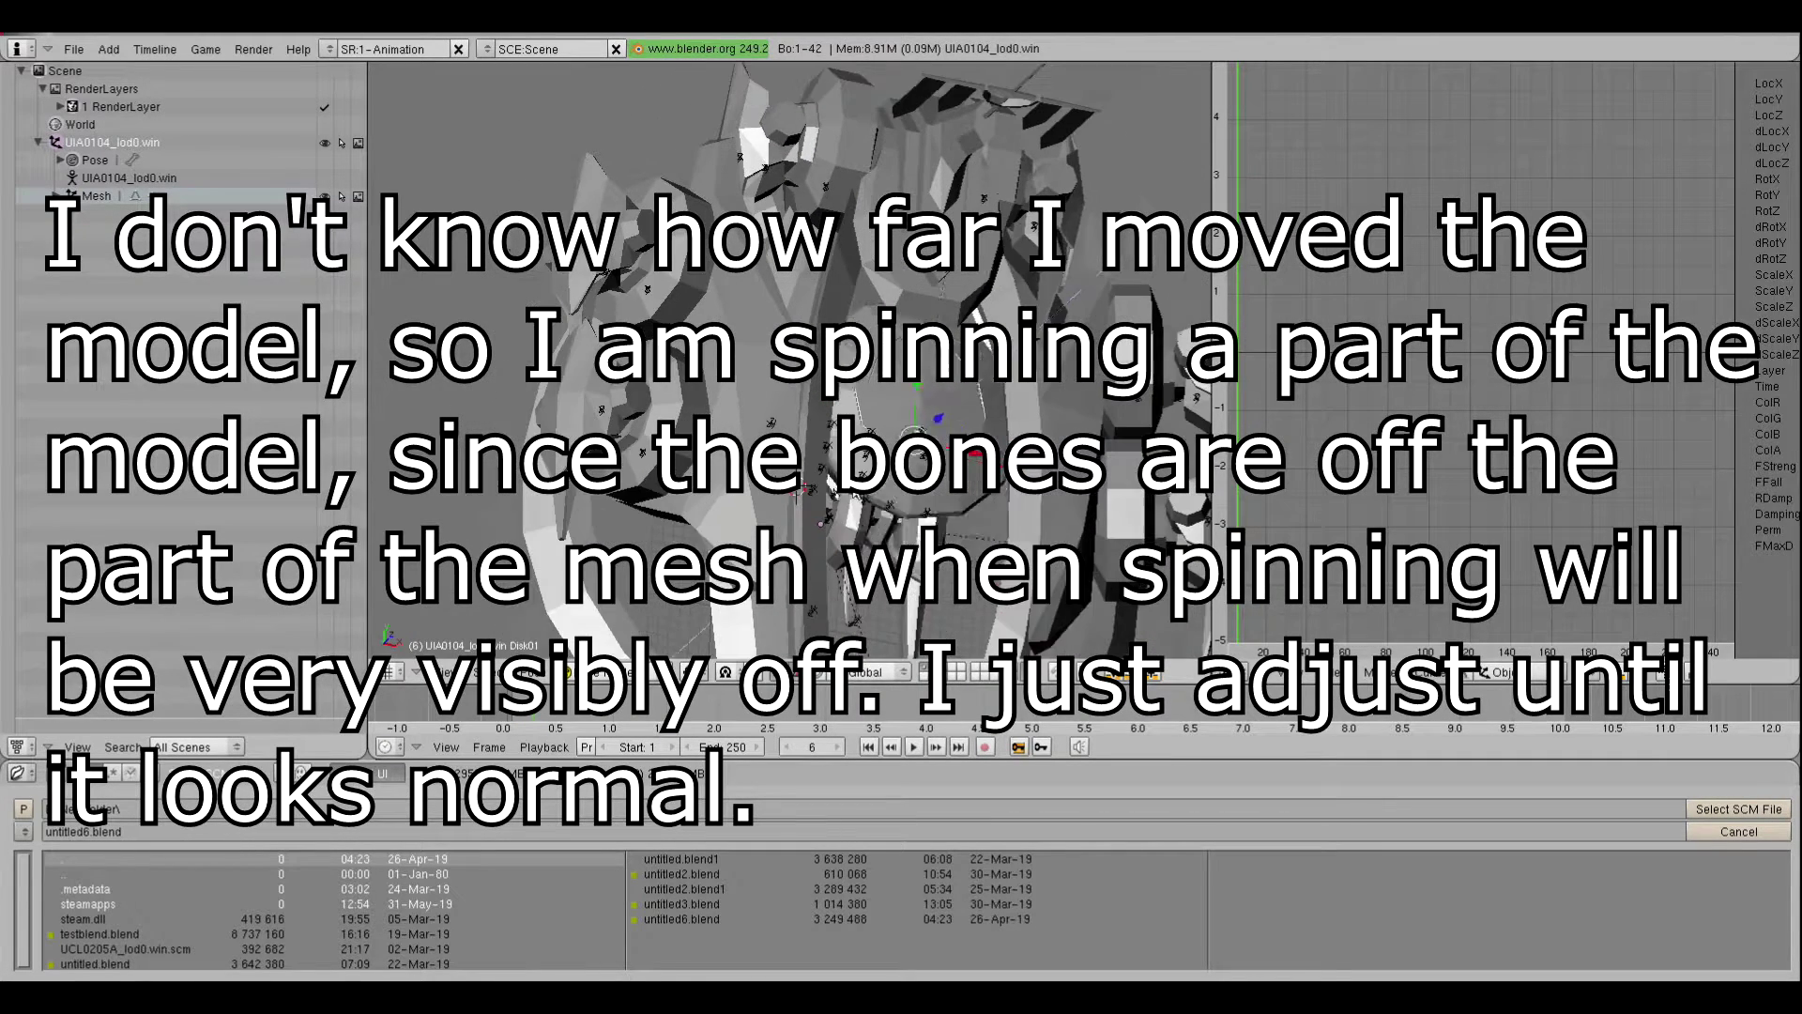
key(r)
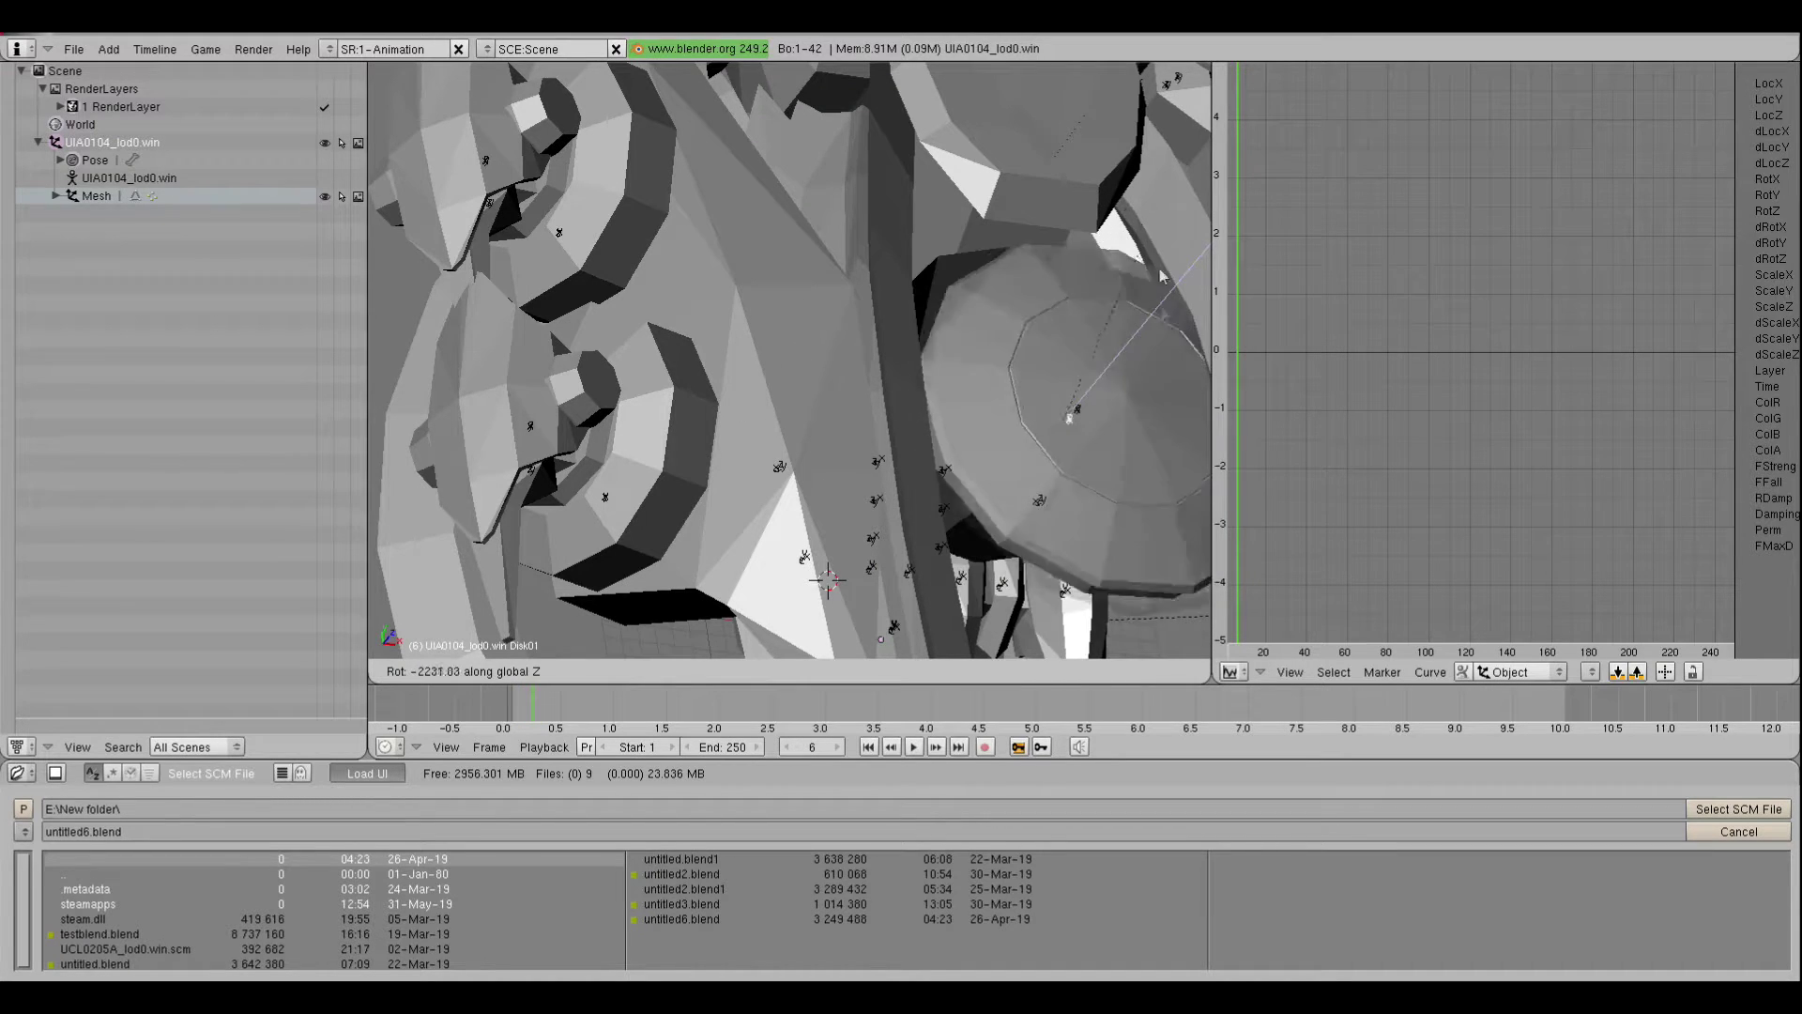
click(982, 313)
scroll(984, 315, down, 4)
Switch from the UIA0104_unit file in Notepad back to Blender and examine the Turret01 bone's placement
right_click(792, 281)
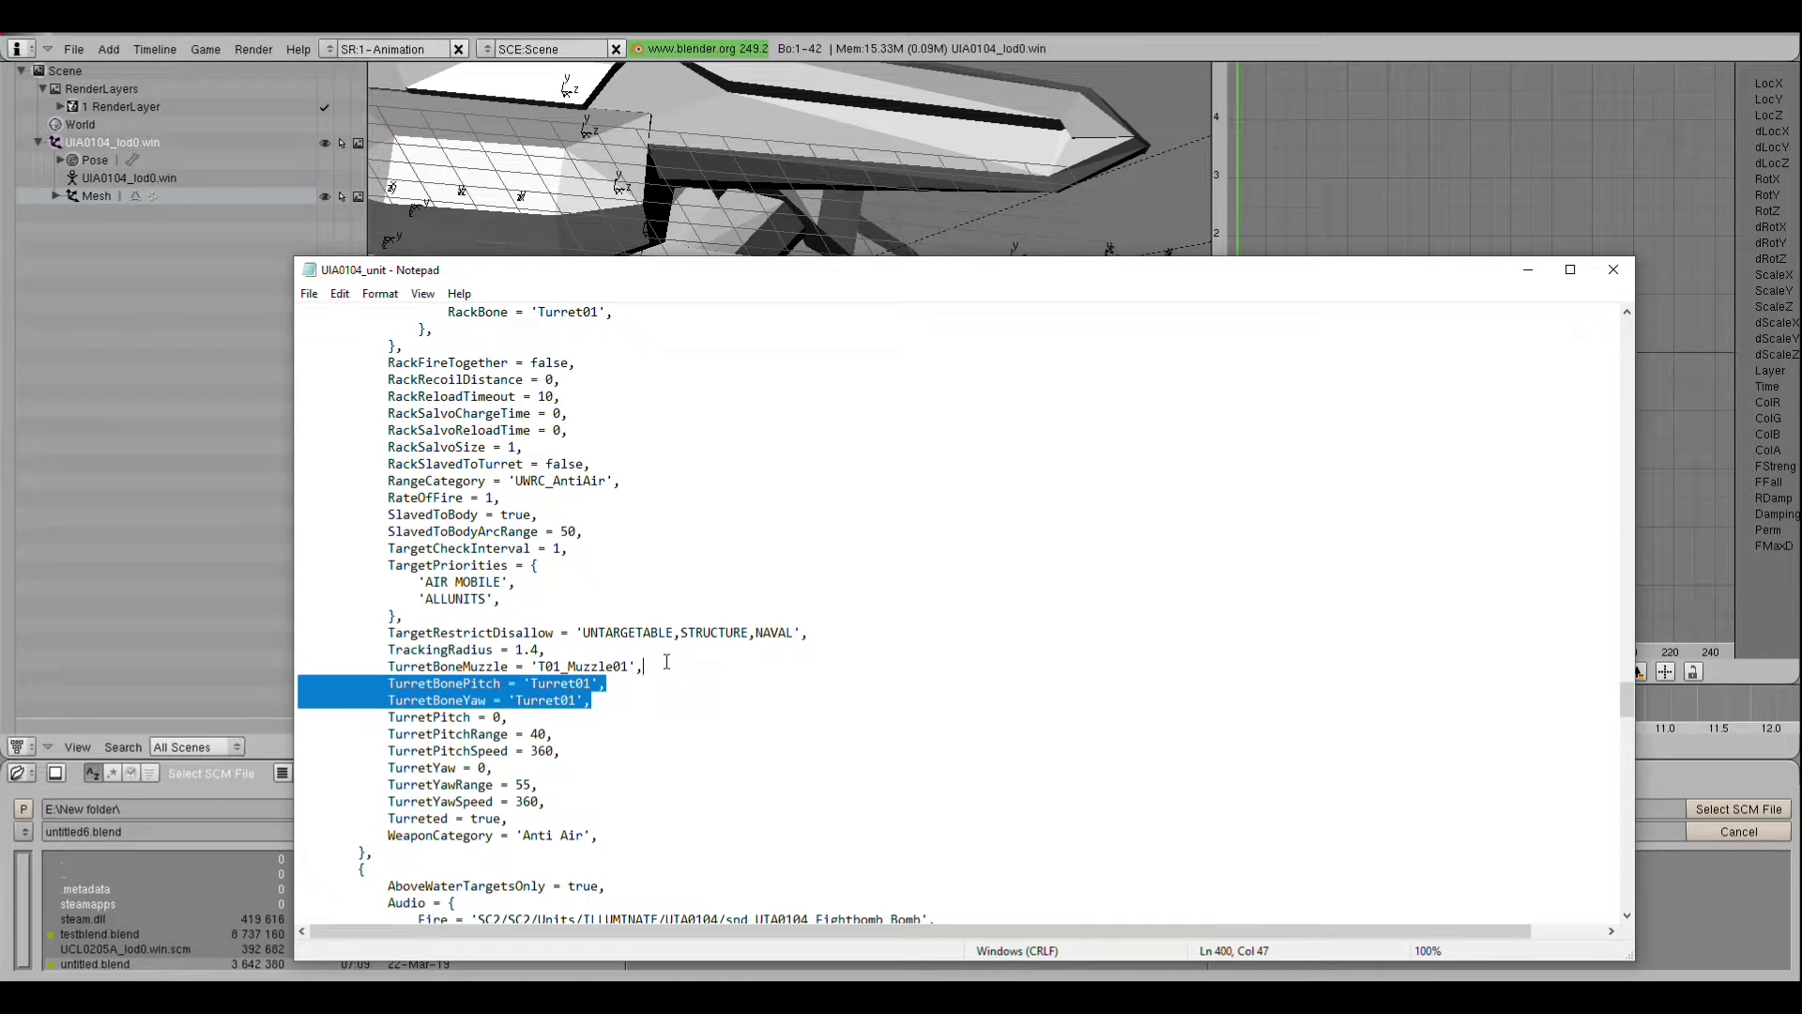
click(186, 550)
middle_drag(663, 450, 692, 409)
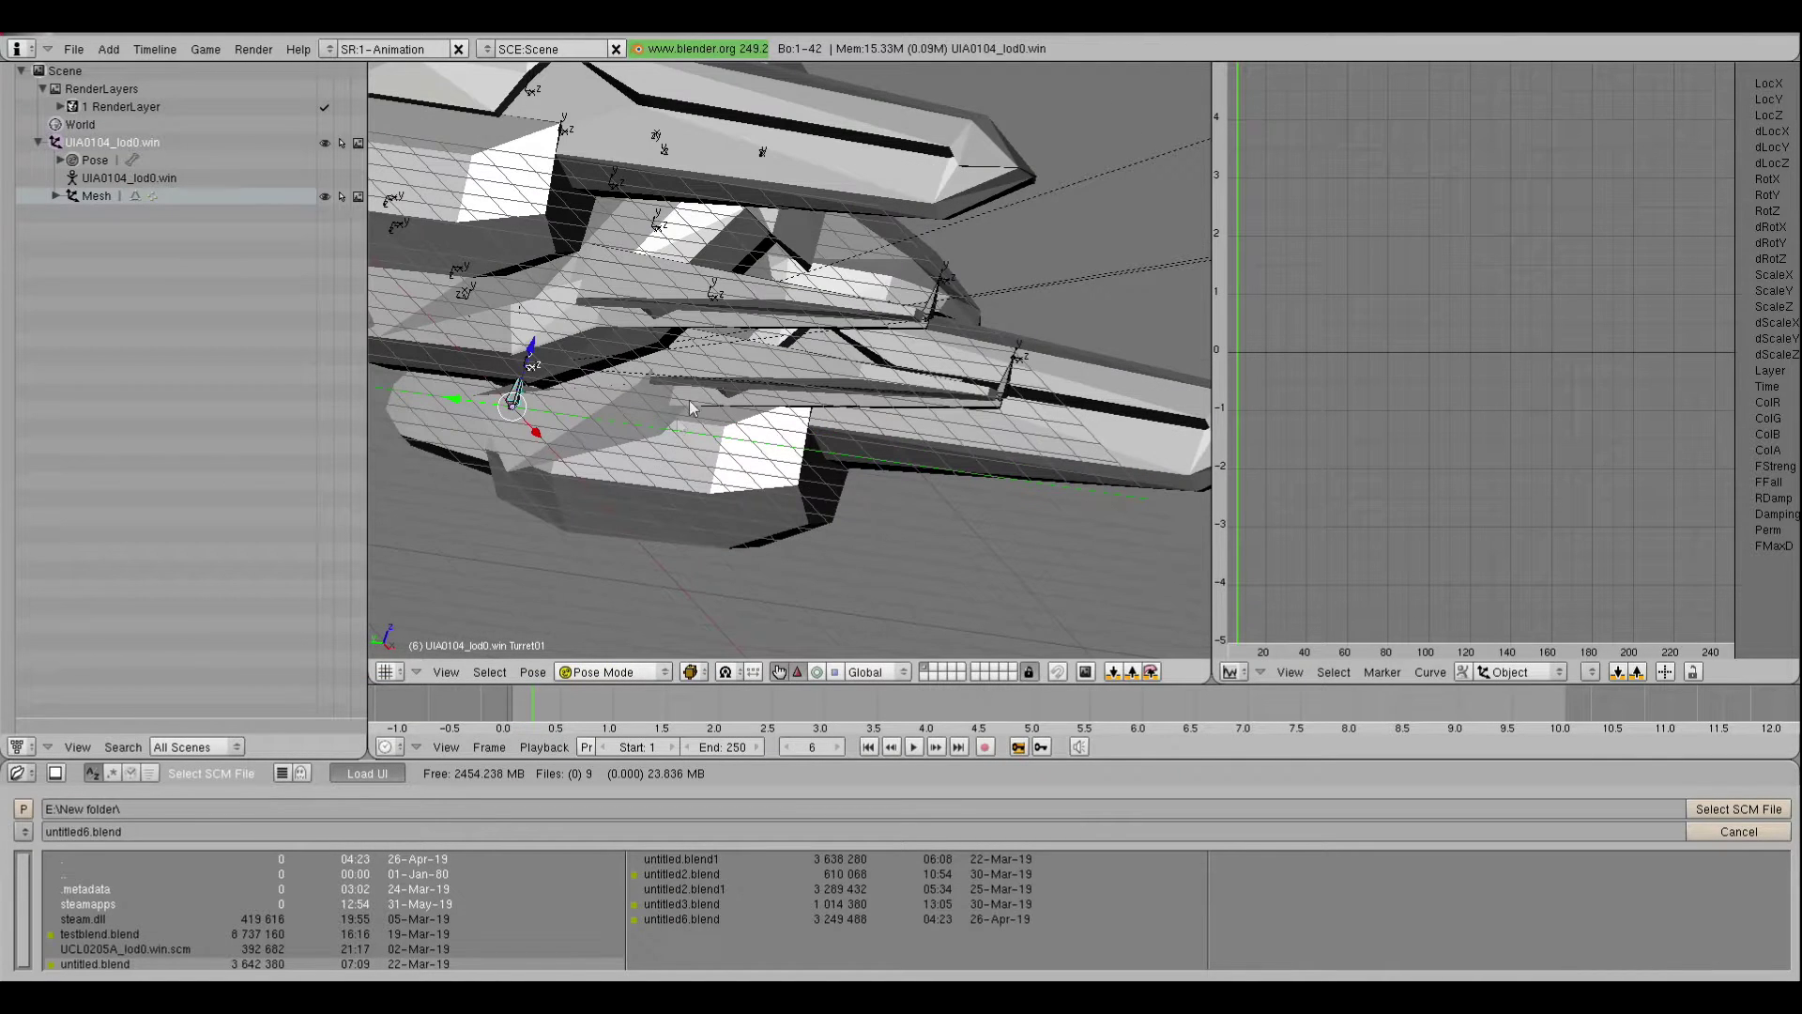
Try rotating the Turret01 bone around the global X and Z axes to test how the gun barrels follow
middle_drag(699, 345, 748, 343)
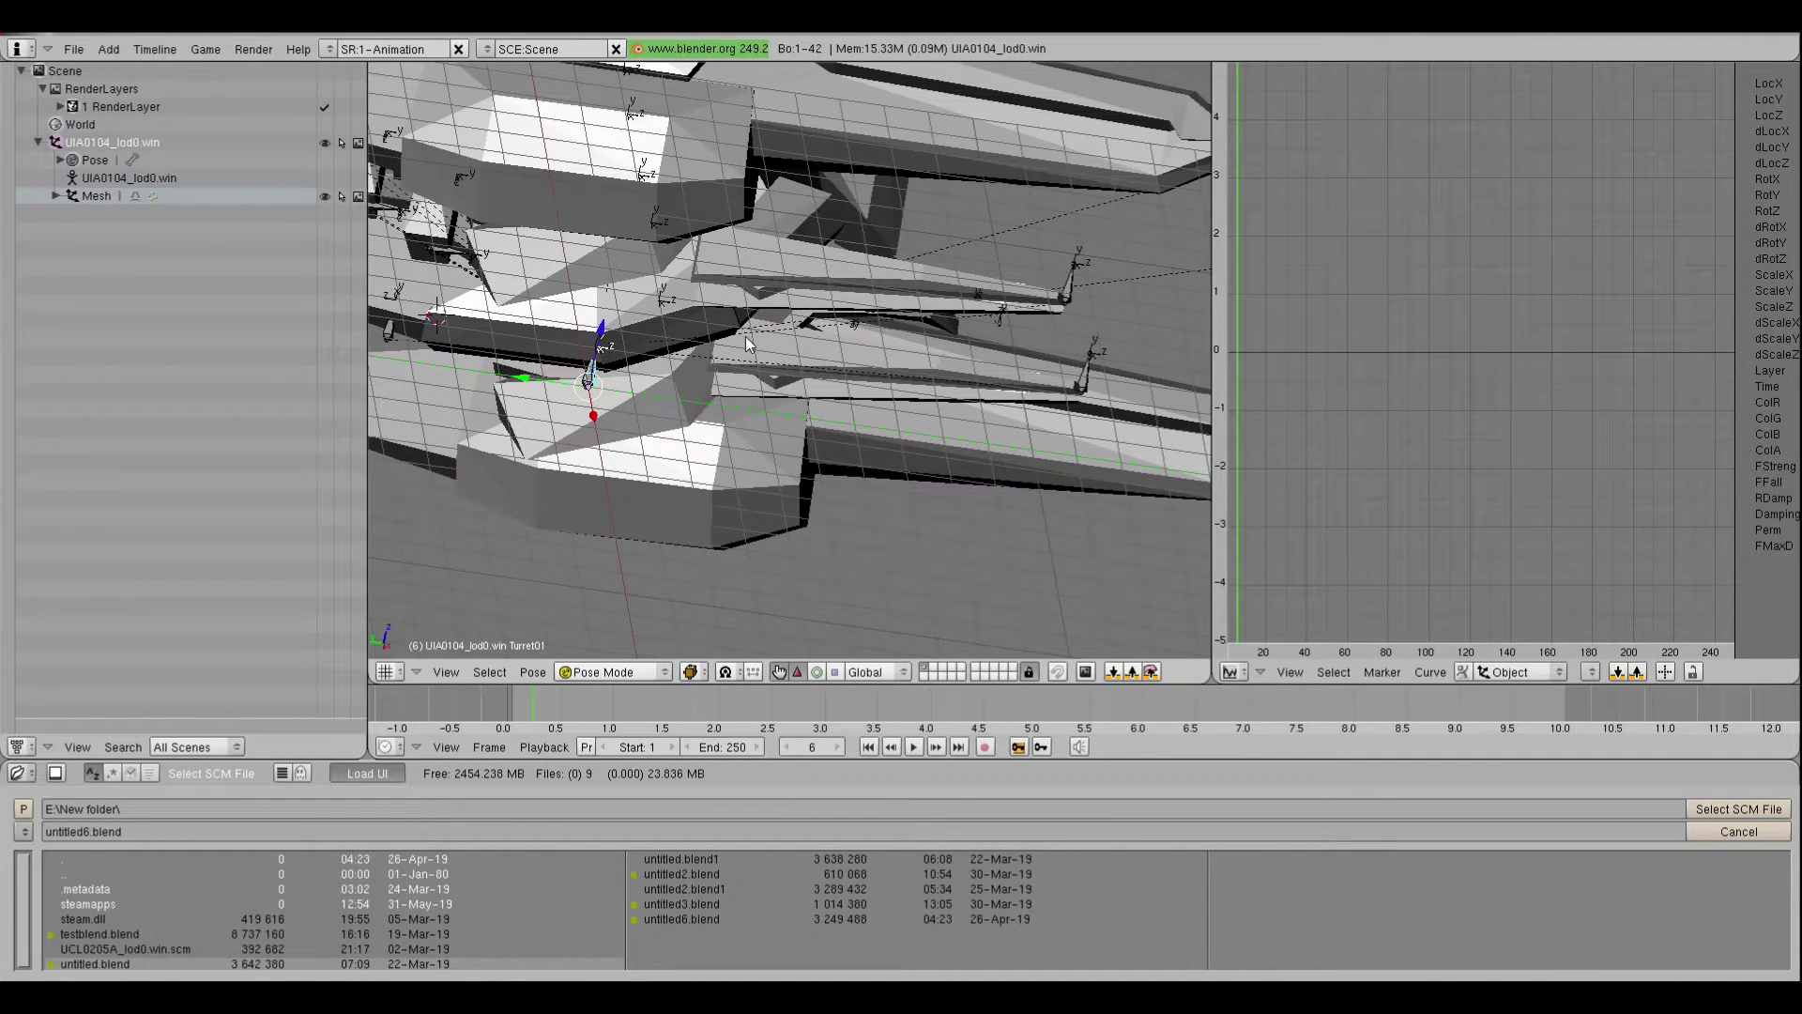
key(r)
key(x)
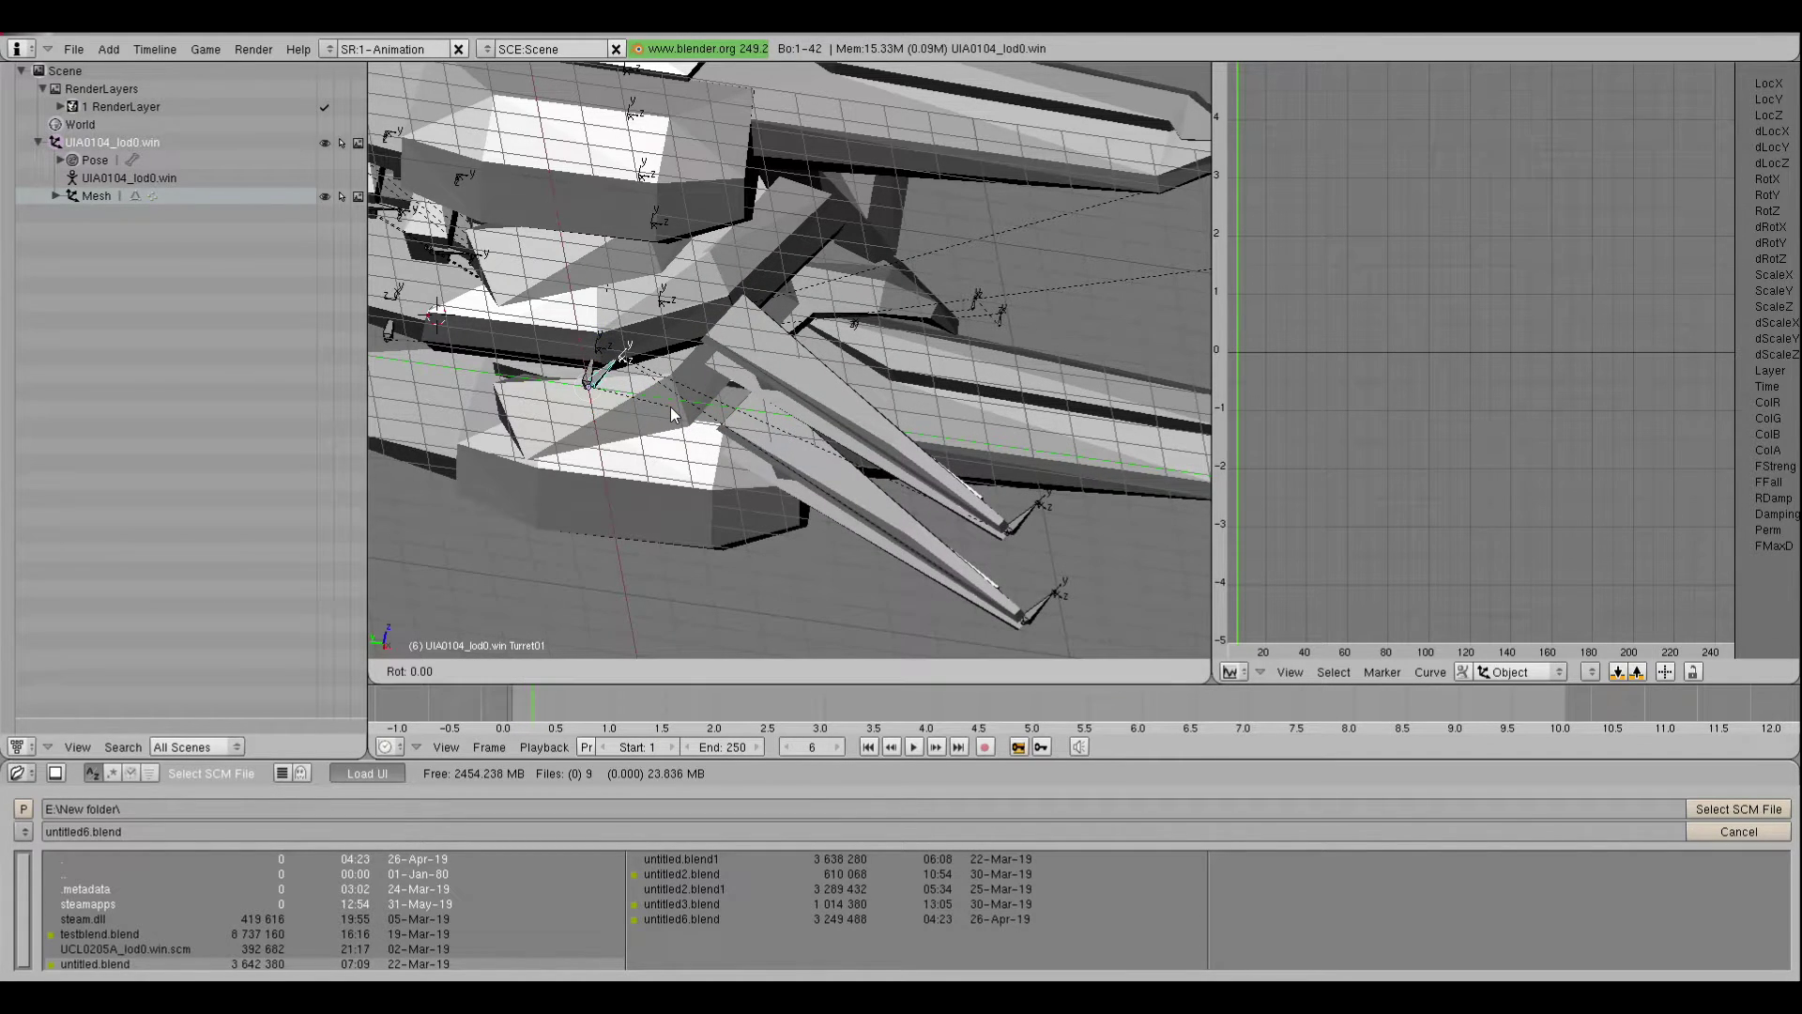
key(z)
click(596, 344)
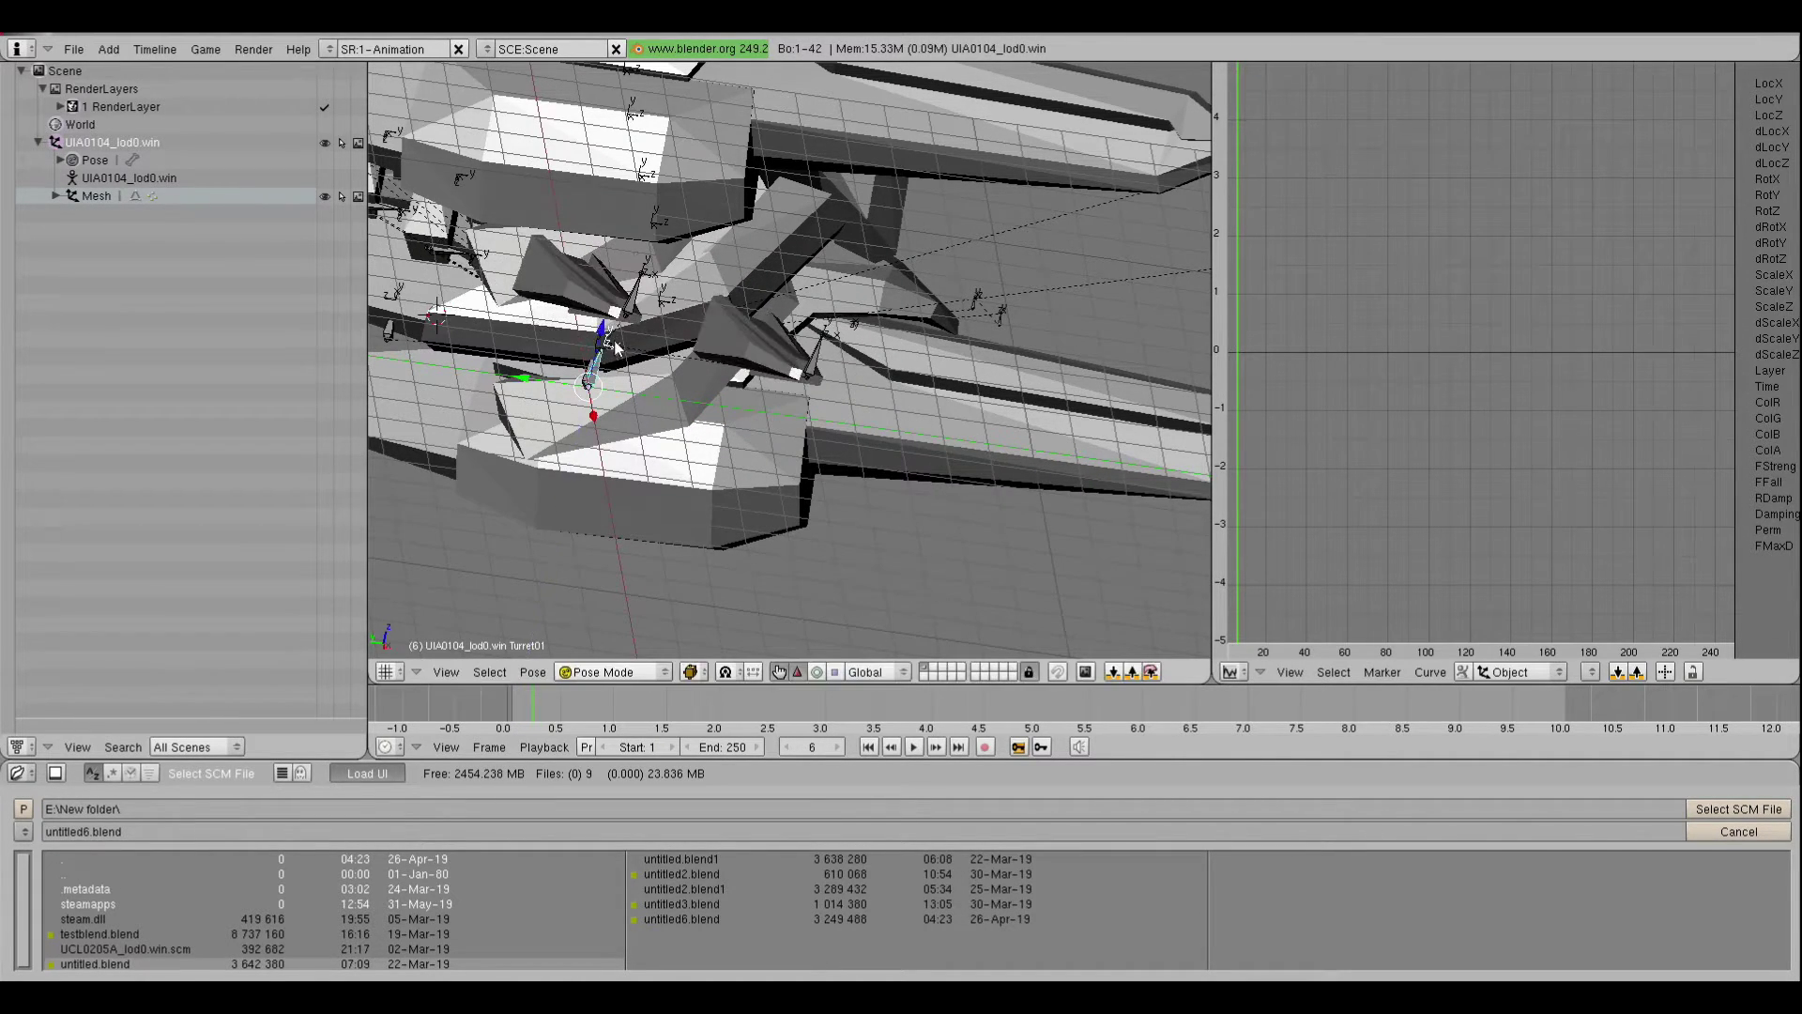
Try rotating the Turret01 bone around the global X axis from a side view to check the barrels' pitch
middle_drag(596, 344, 701, 361)
scroll(701, 362, up, 8)
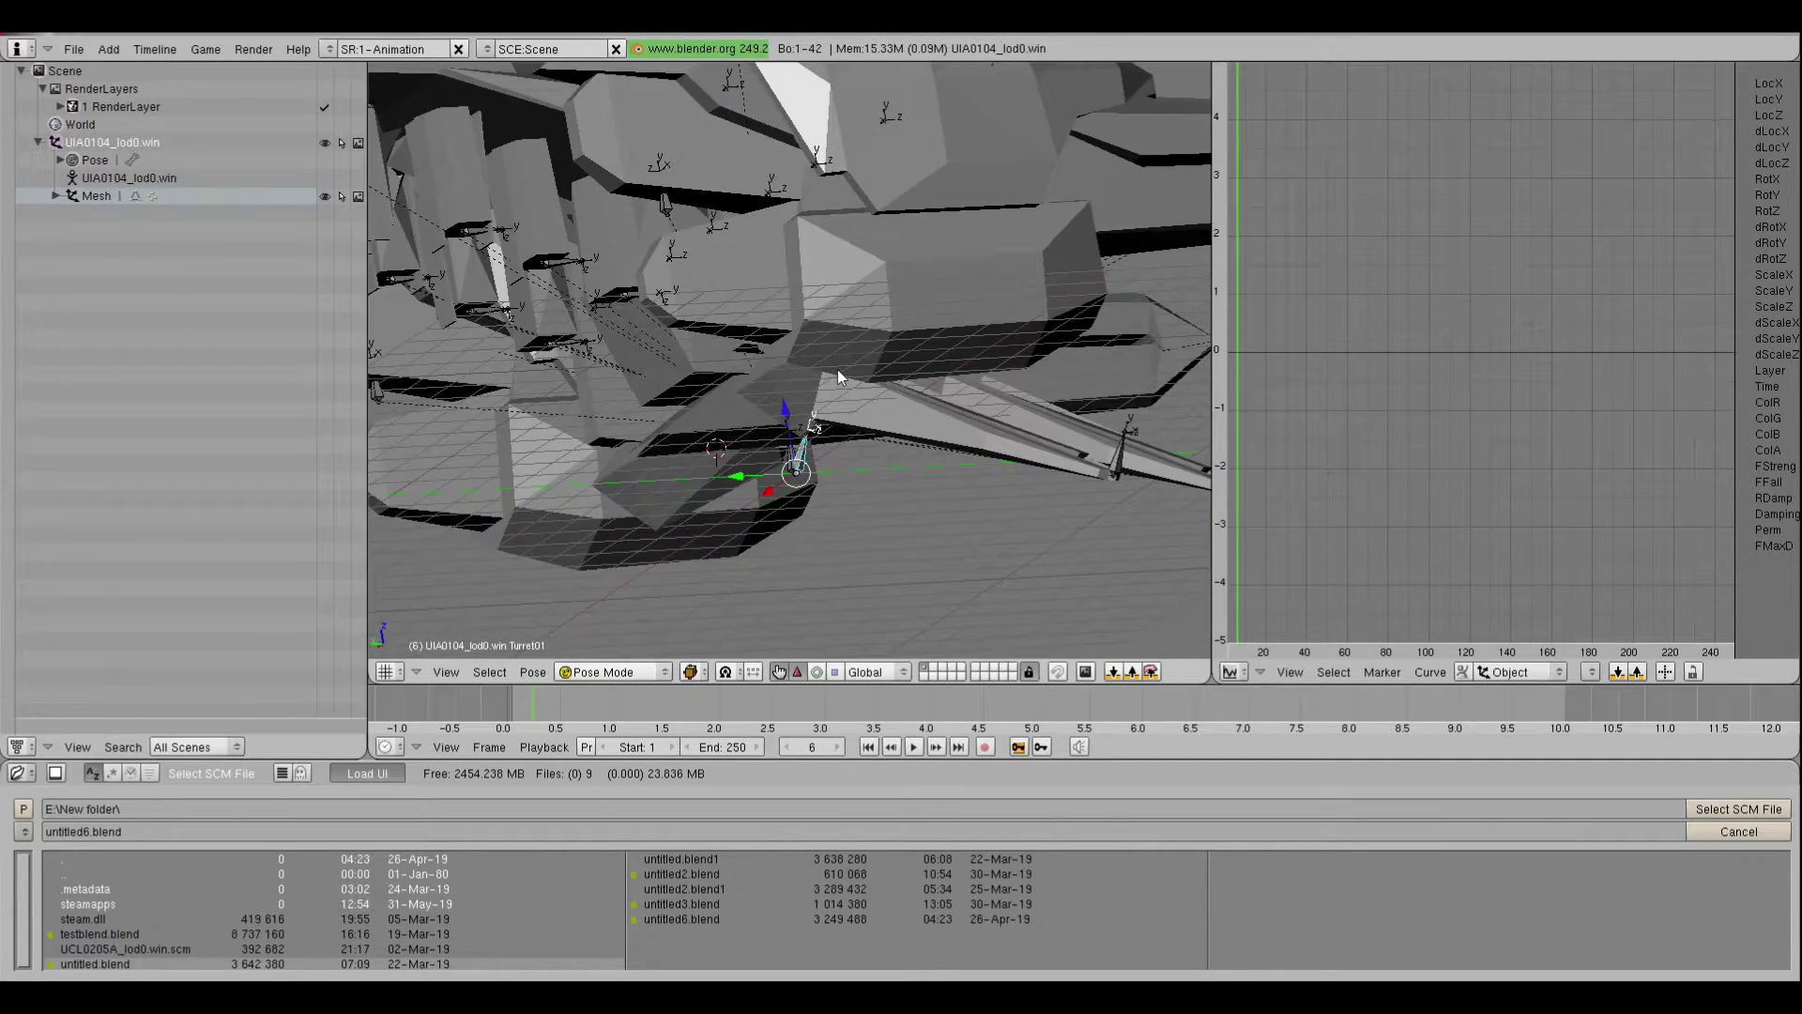
middle_drag(661, 349, 416, 354)
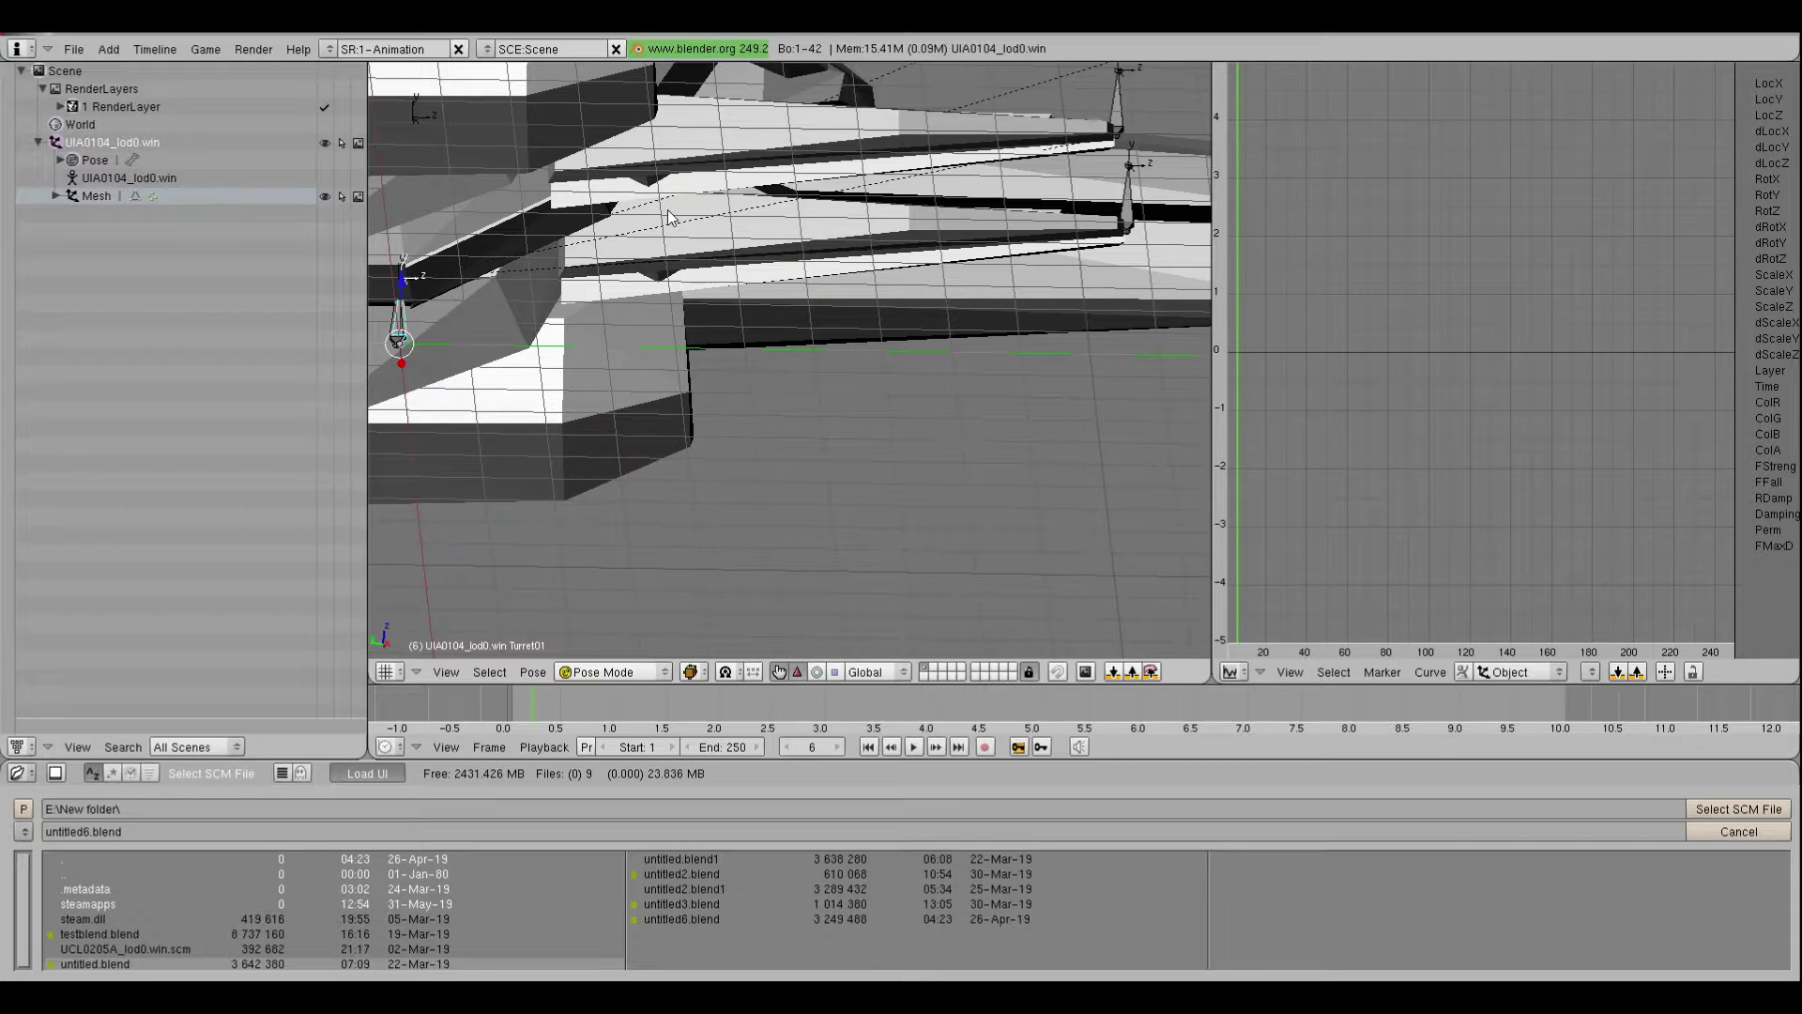
key(r)
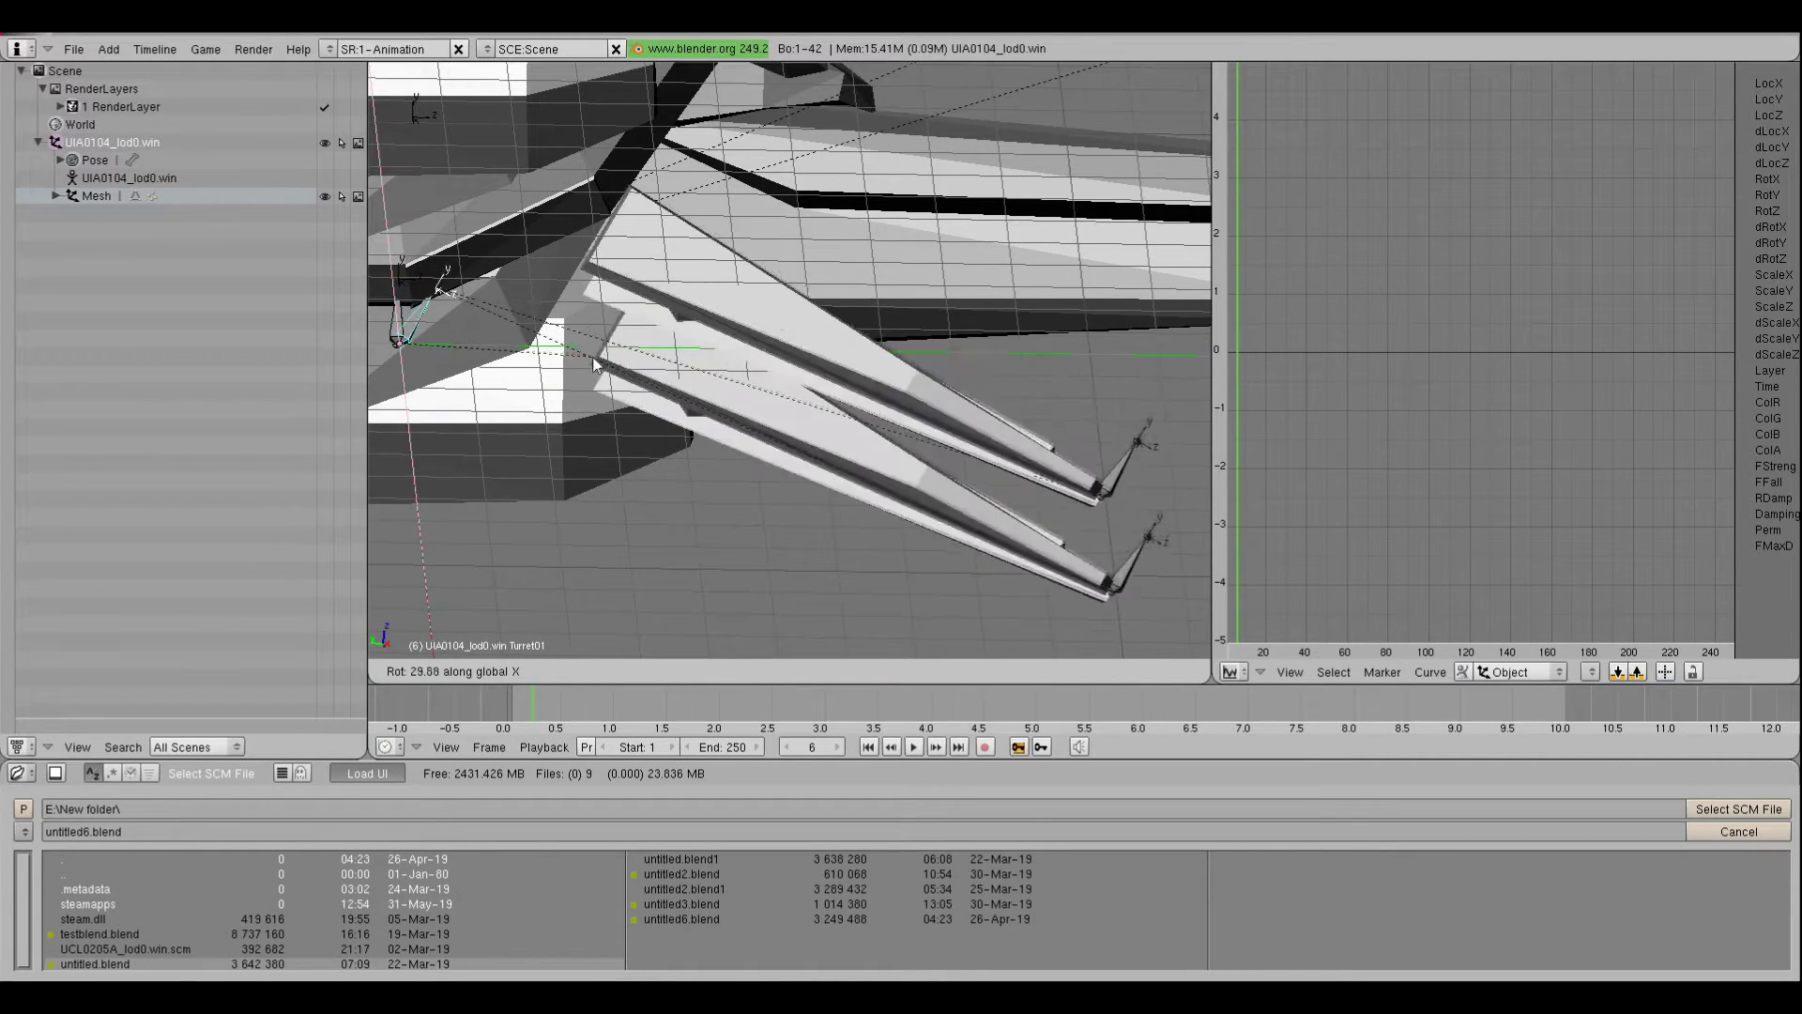
click(592, 370)
key(r)
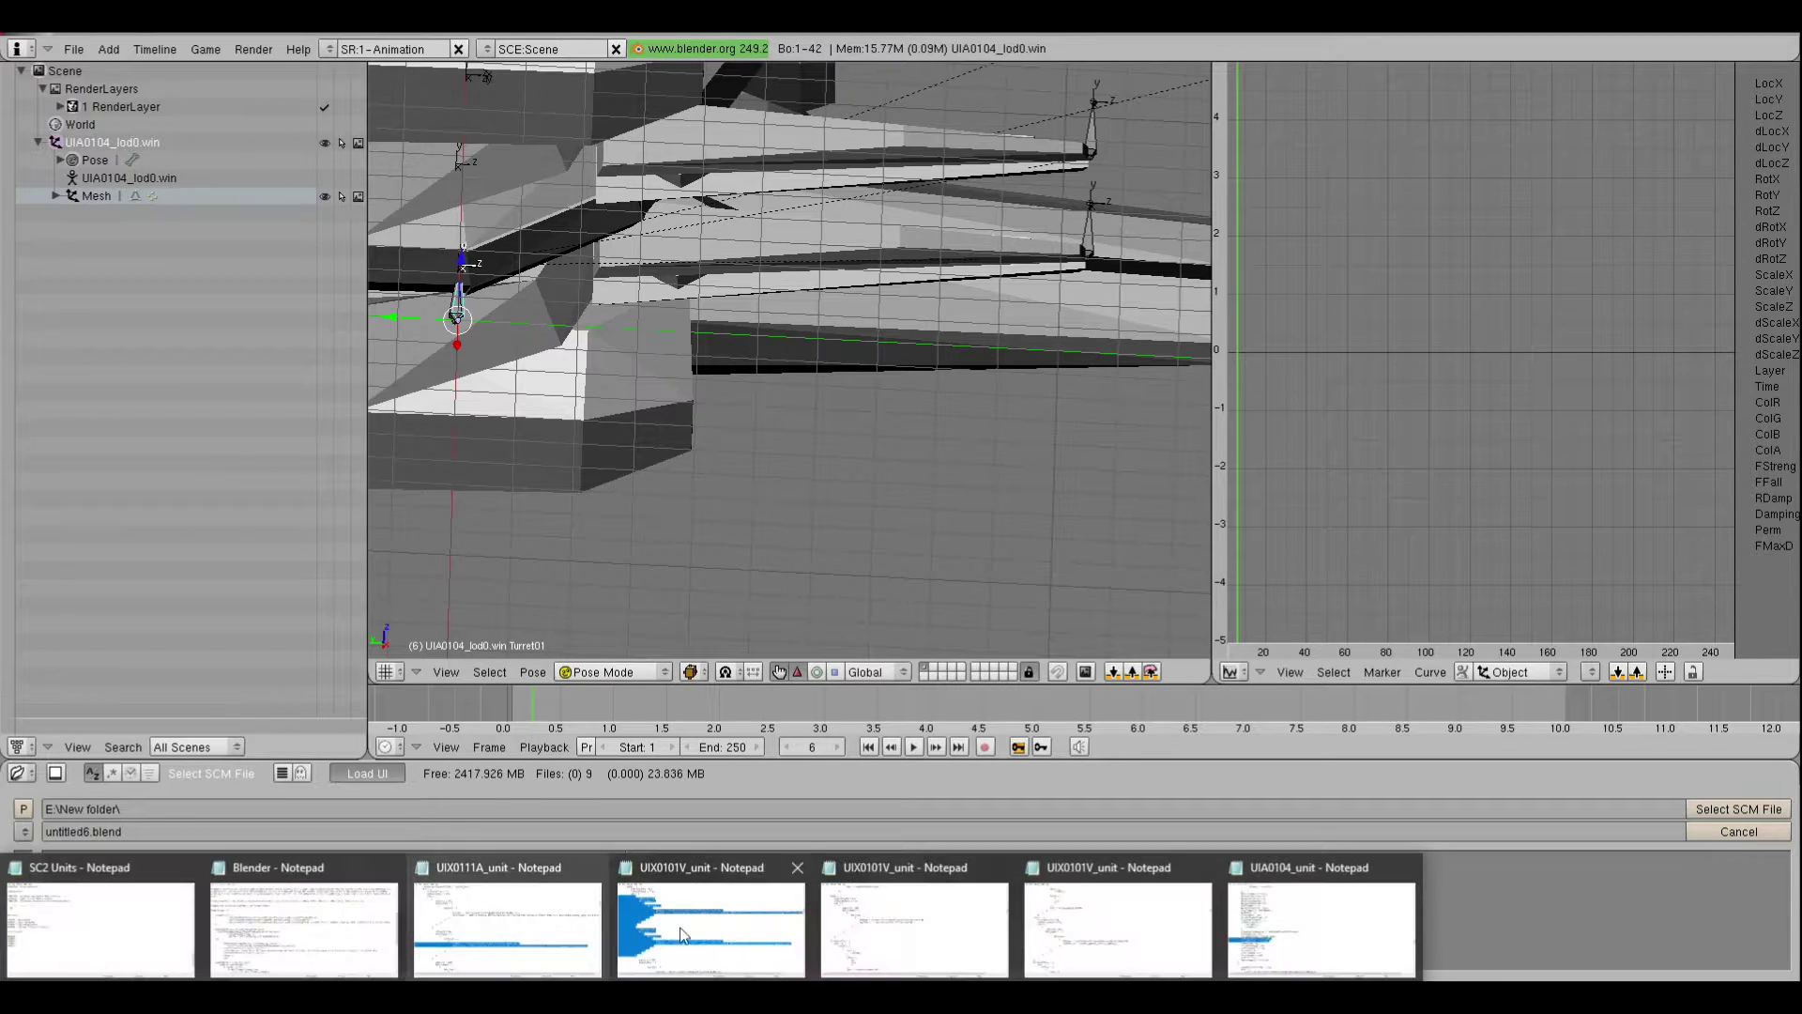
Switch to the UIA0104_unit file in Notepad and highlight the RackBone = 'Turret01' line in the AAGun01 weapon
click(1258, 920)
scroll(755, 594, up, 5)
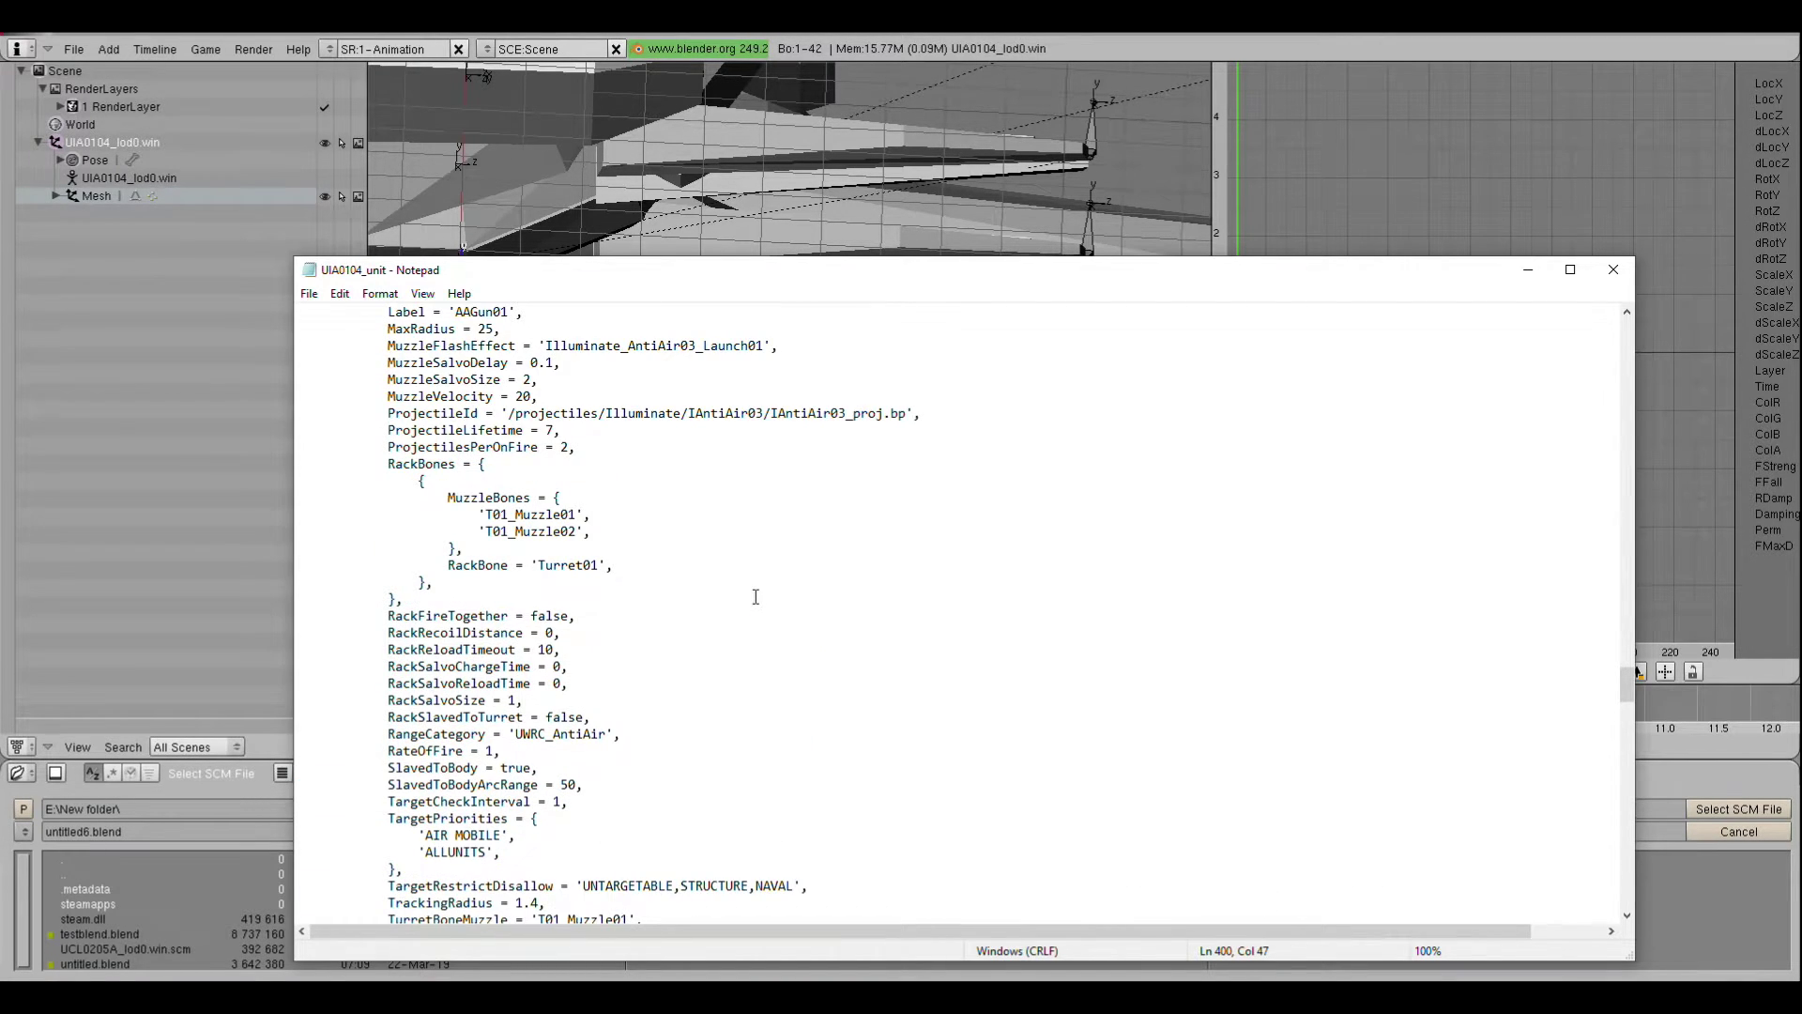
drag(619, 564, 611, 545)
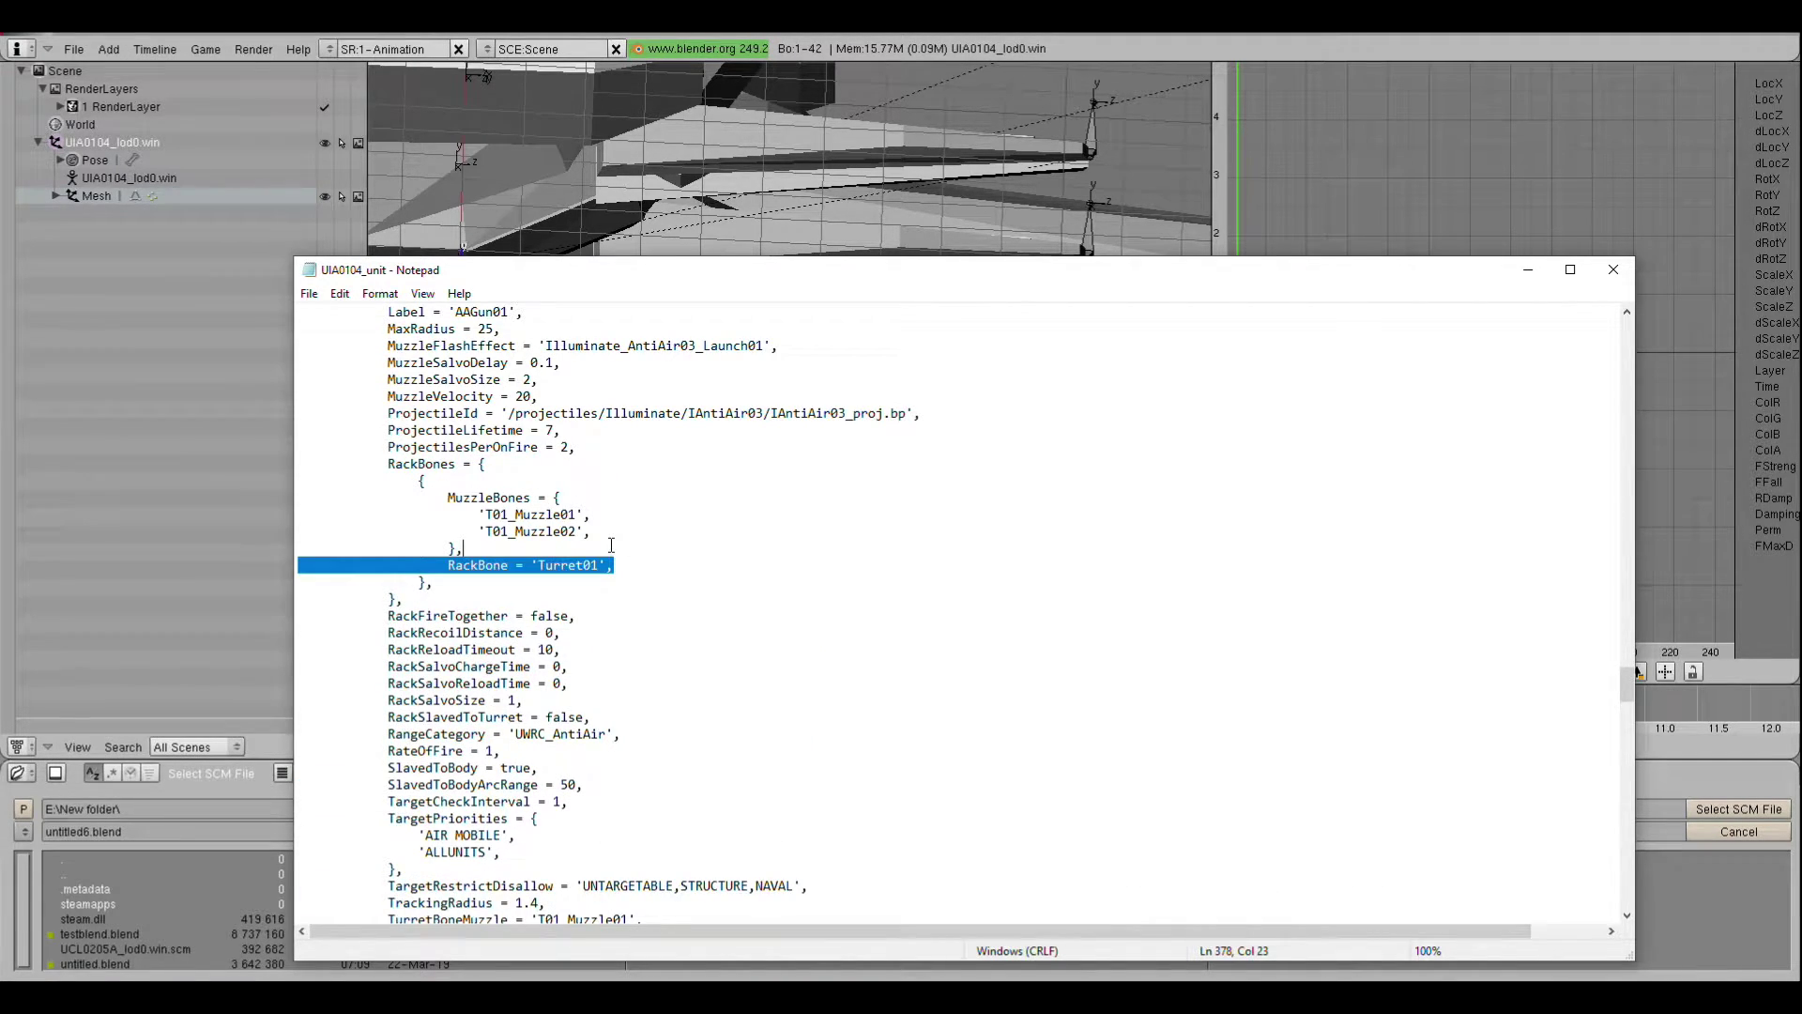
Switch back to Blender and try moving the Turret01 bone along the global Y axis to demonstrate rack recoil
click(194, 442)
key(g)
key(y)
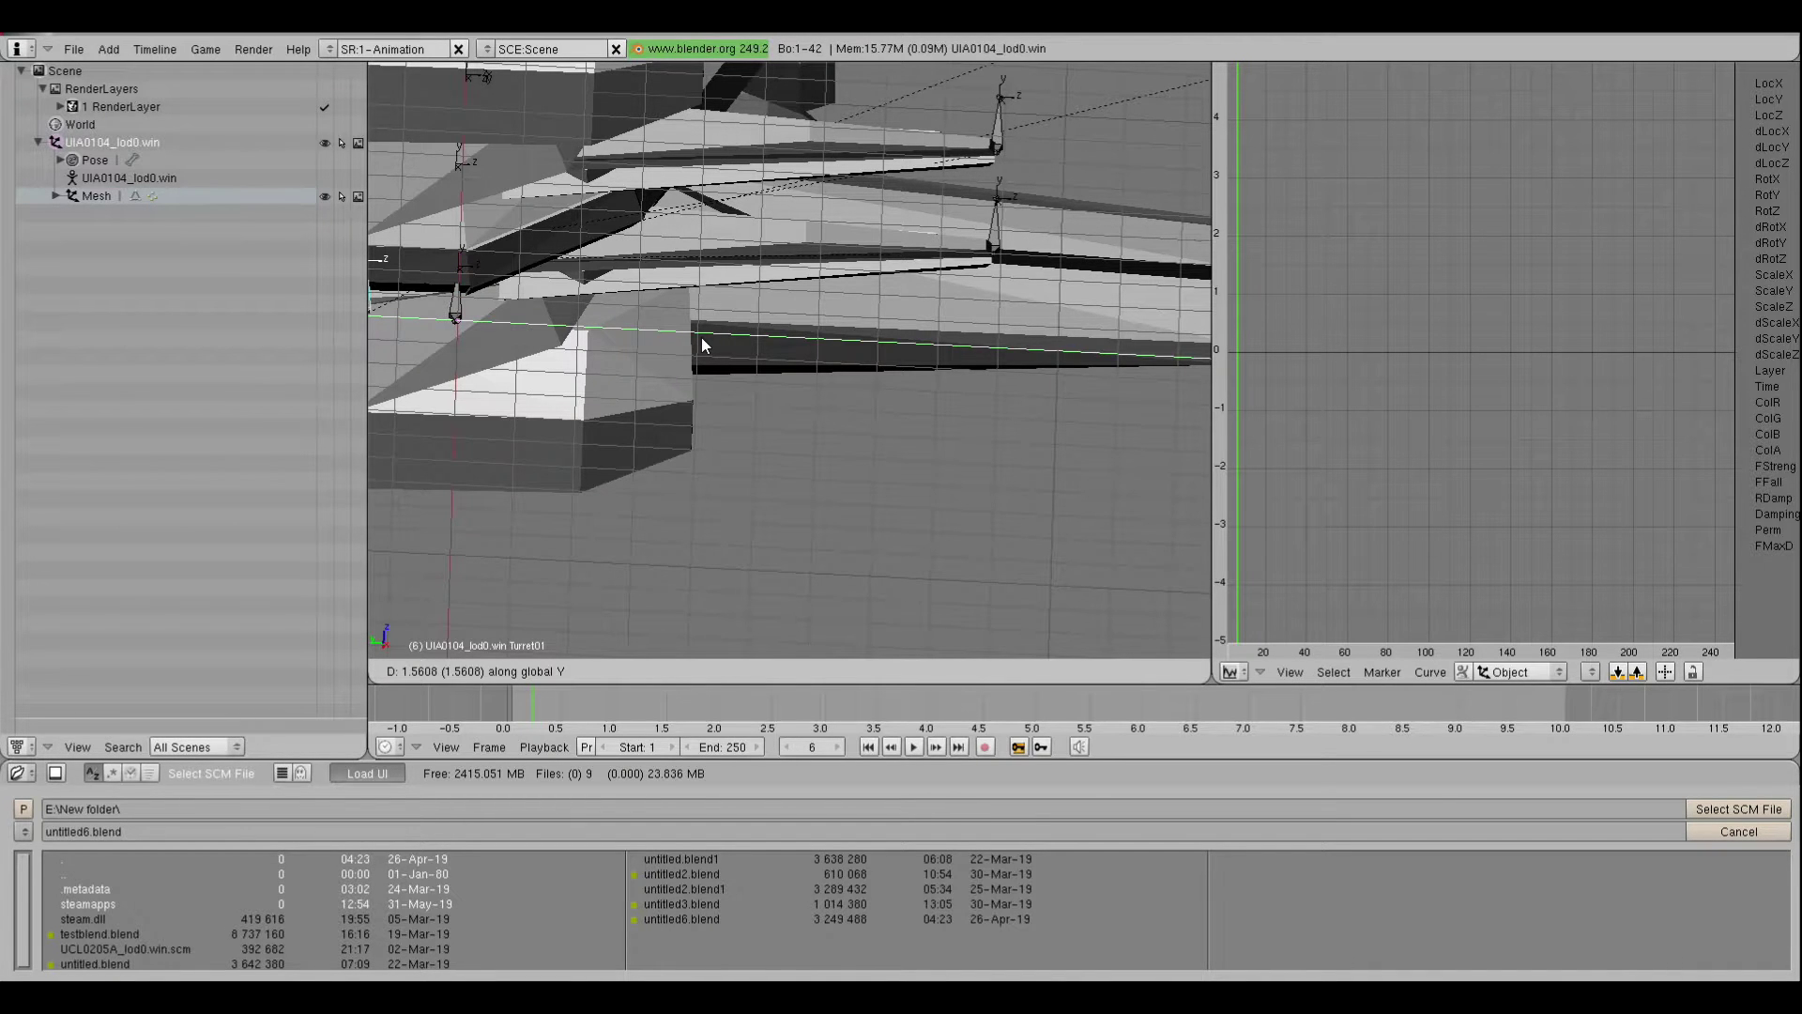
right_click(714, 343)
Select the T01_Muzzle01 bone and examine its placement at the end of the gun barrel
right_click(1105, 127)
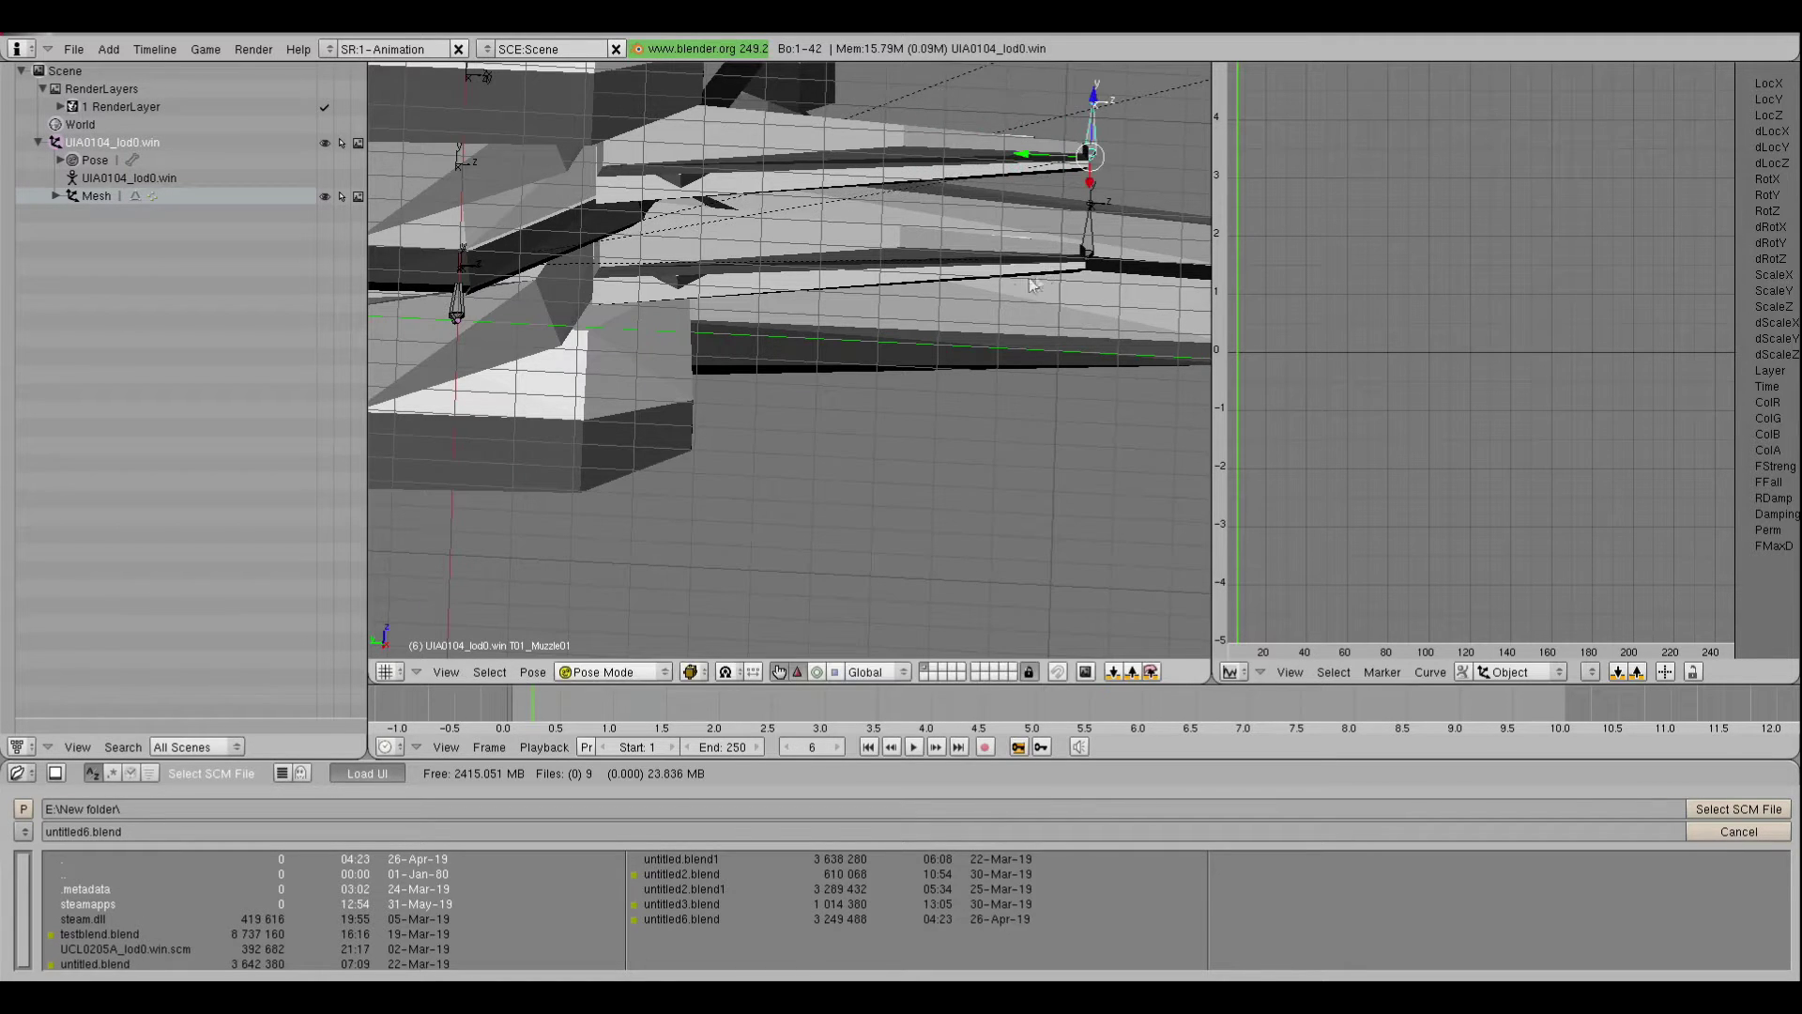
middle_drag(1106, 127, 916, 336)
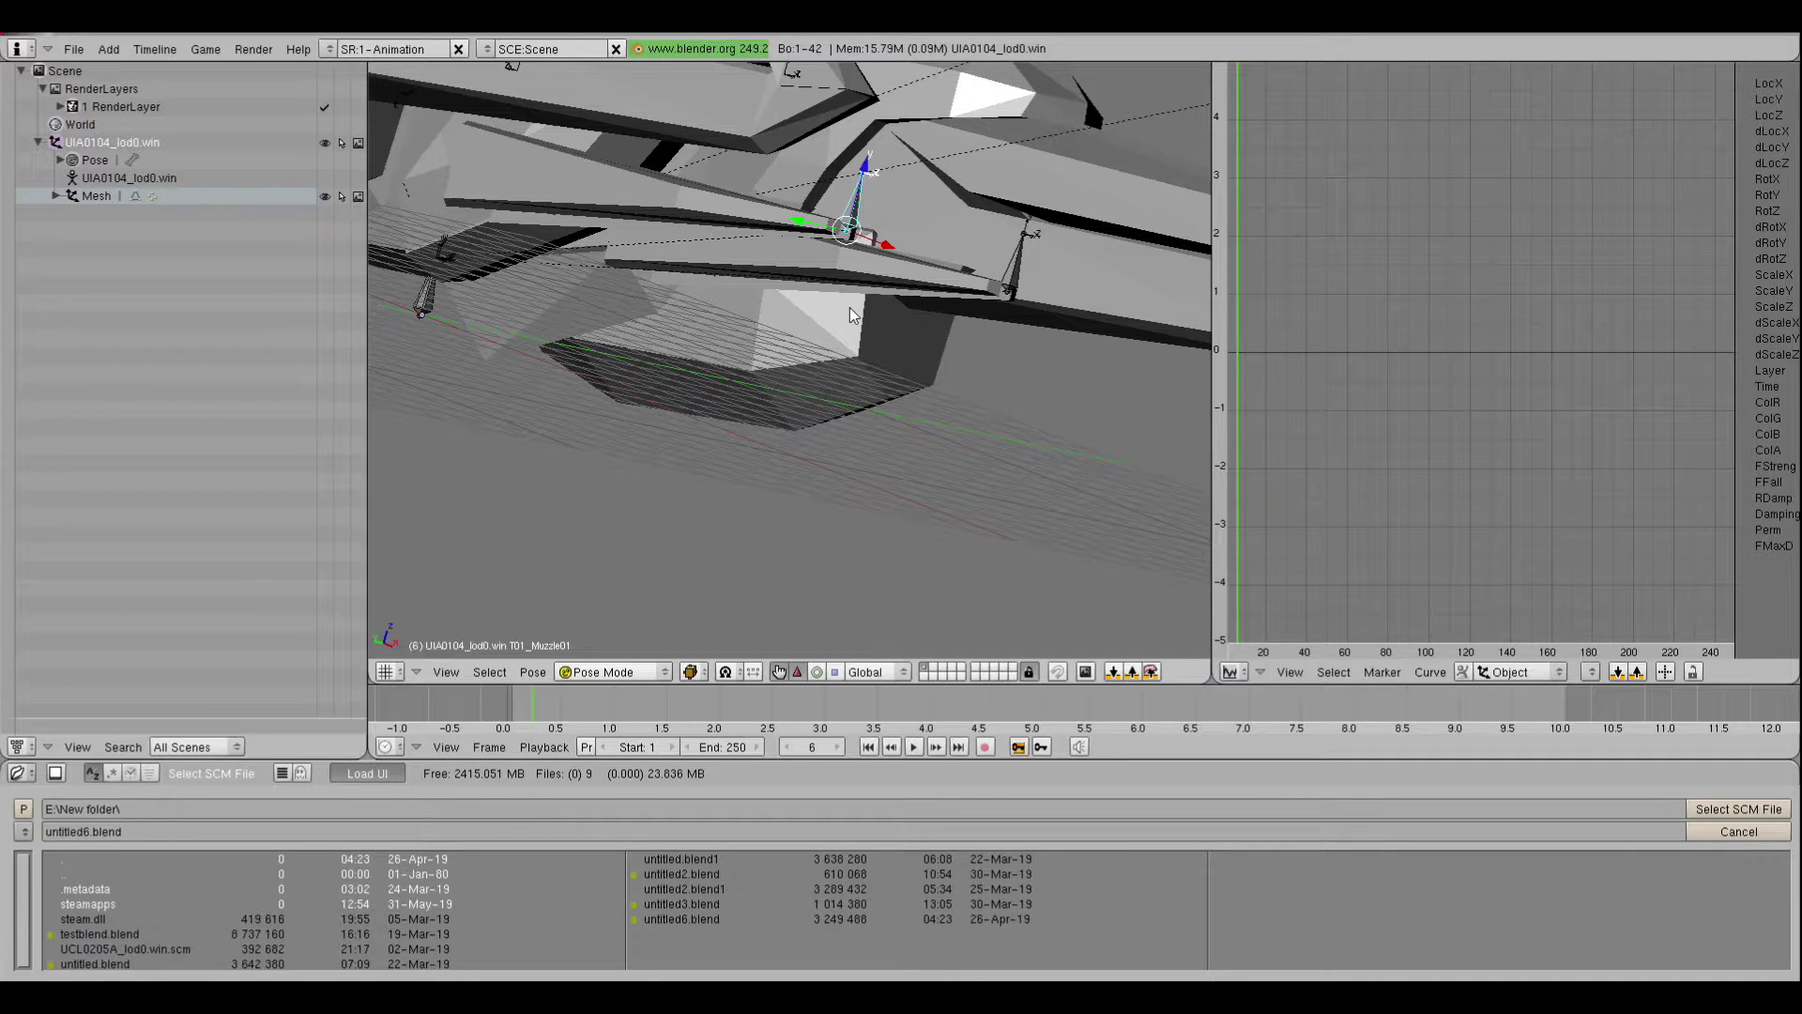
scroll(727, 355, up, 4)
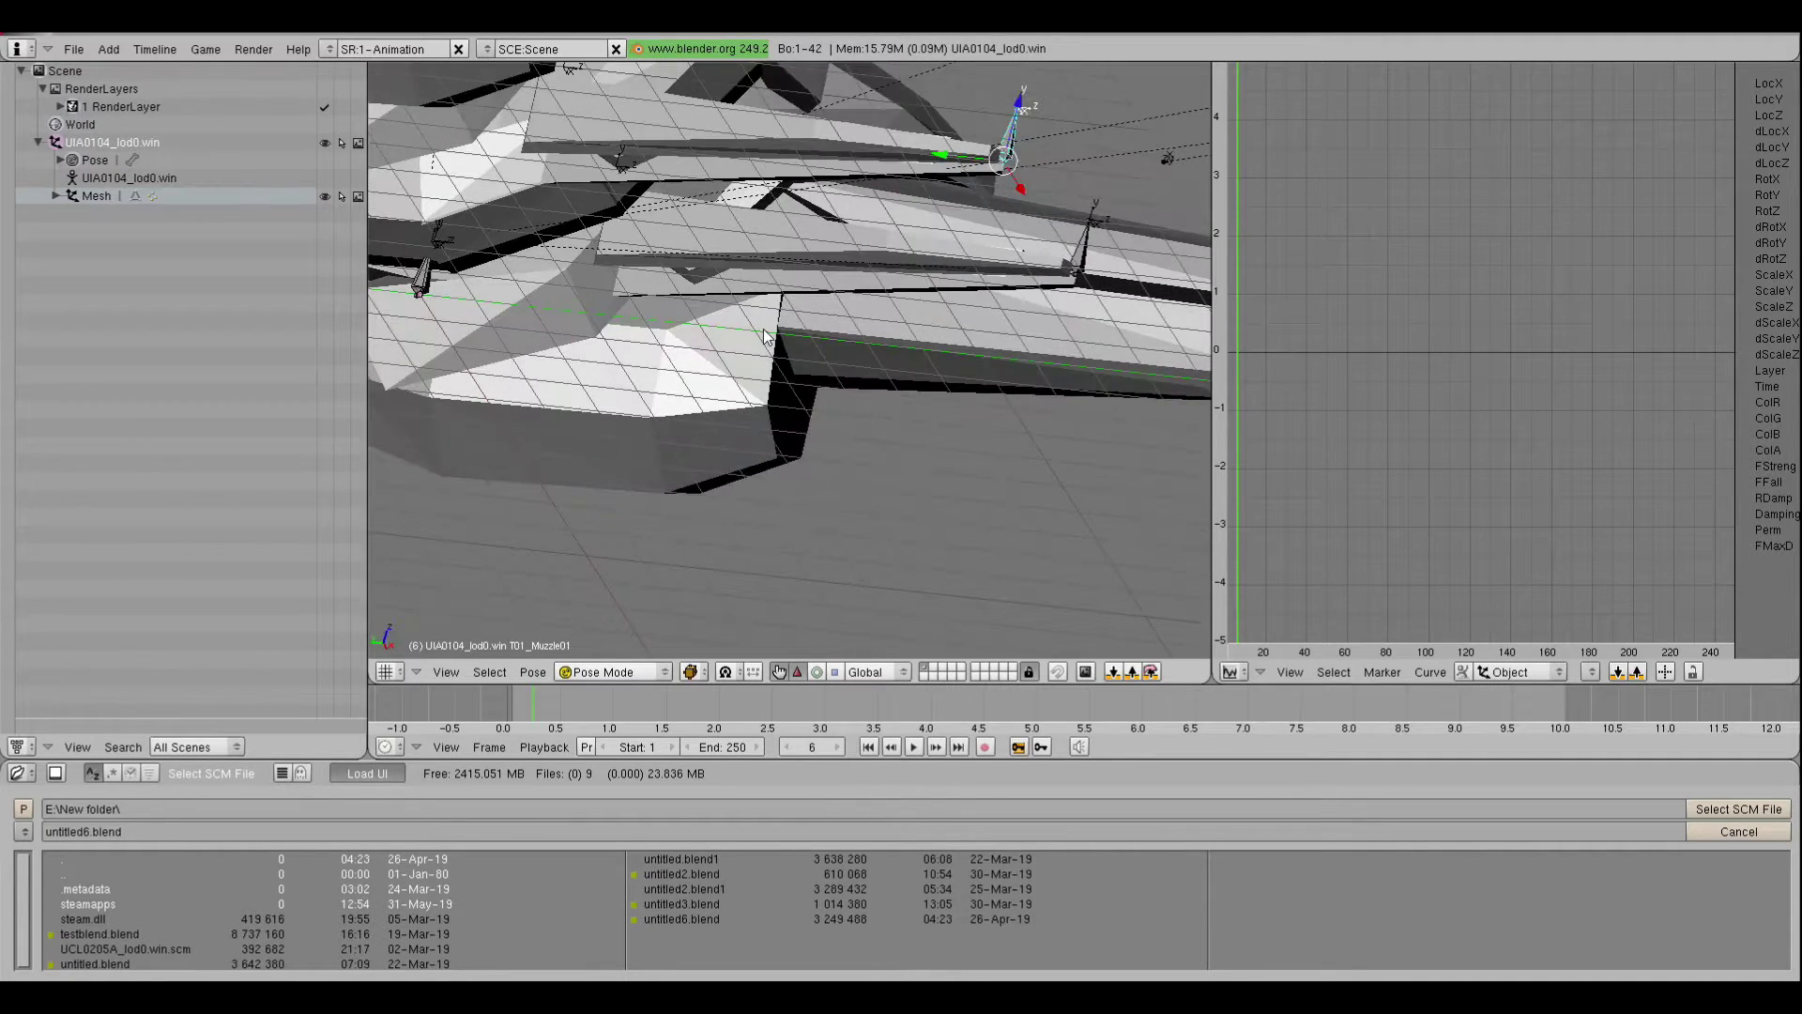
middle_drag(837, 325, 830, 212)
scroll(826, 236, down, 4)
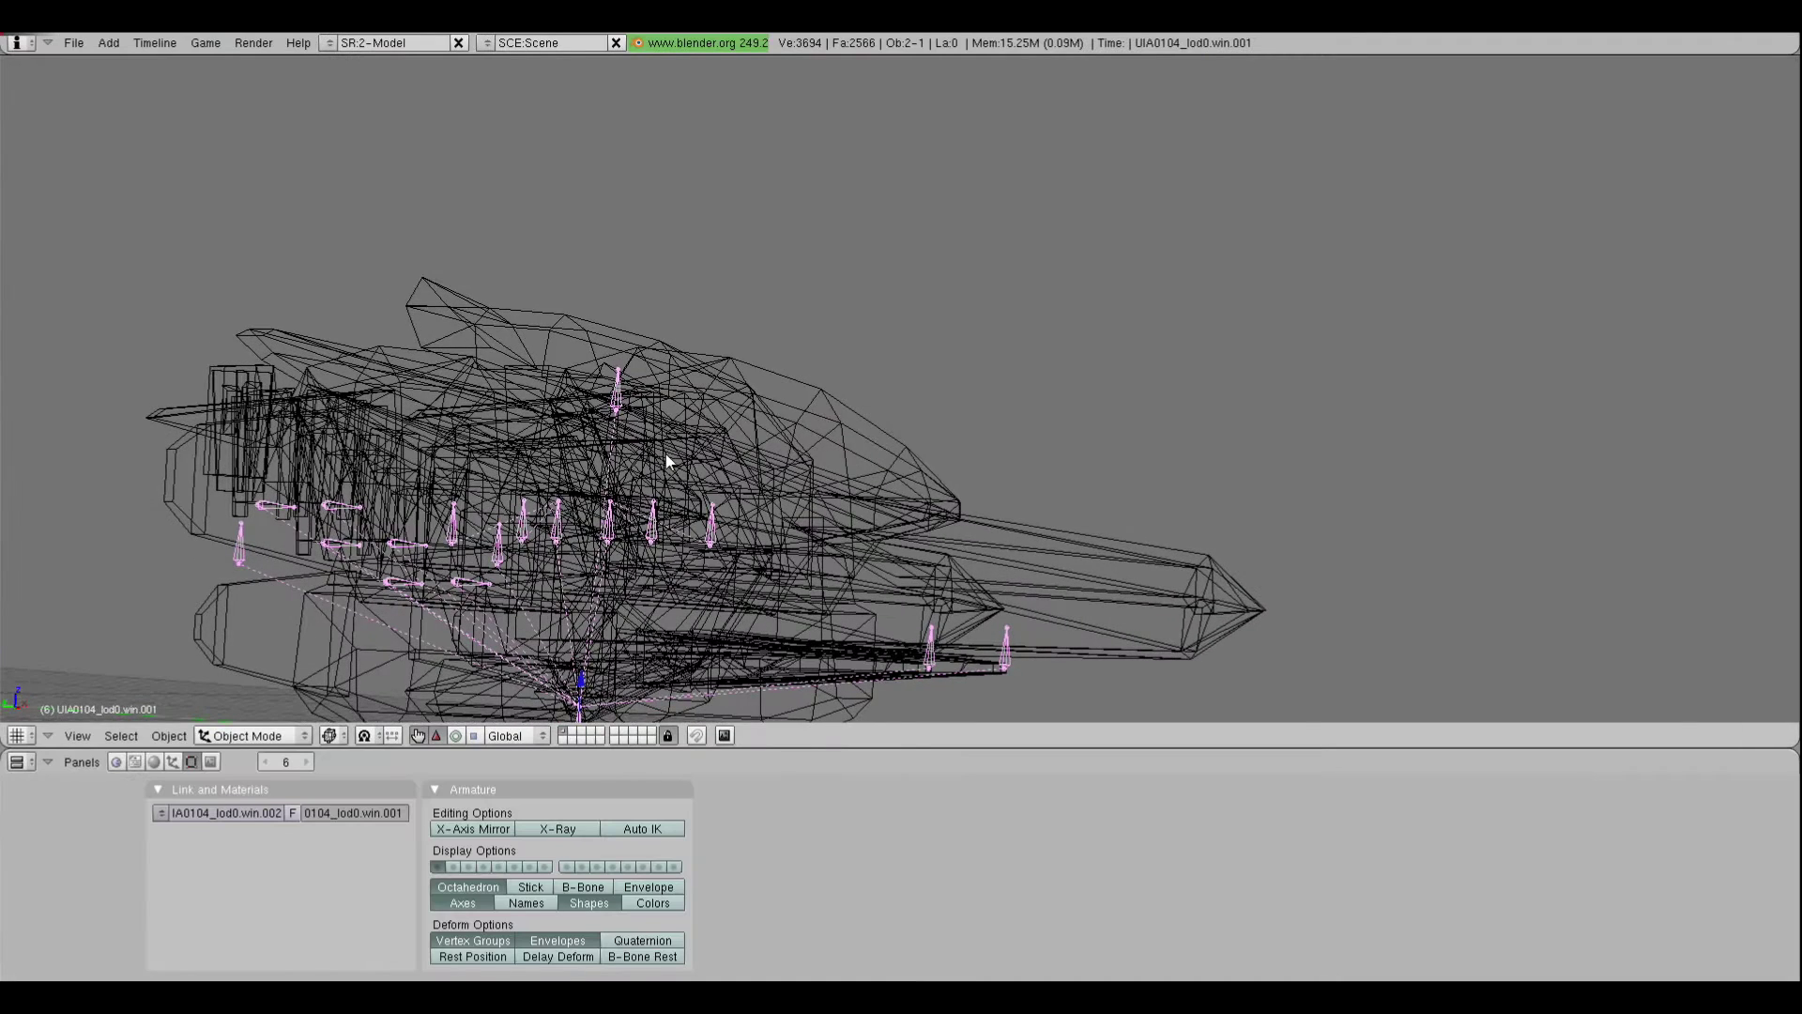
Put the armature in Edit Mode, select every bone except Group, and try moving them together
scroll(656, 452, up, 2)
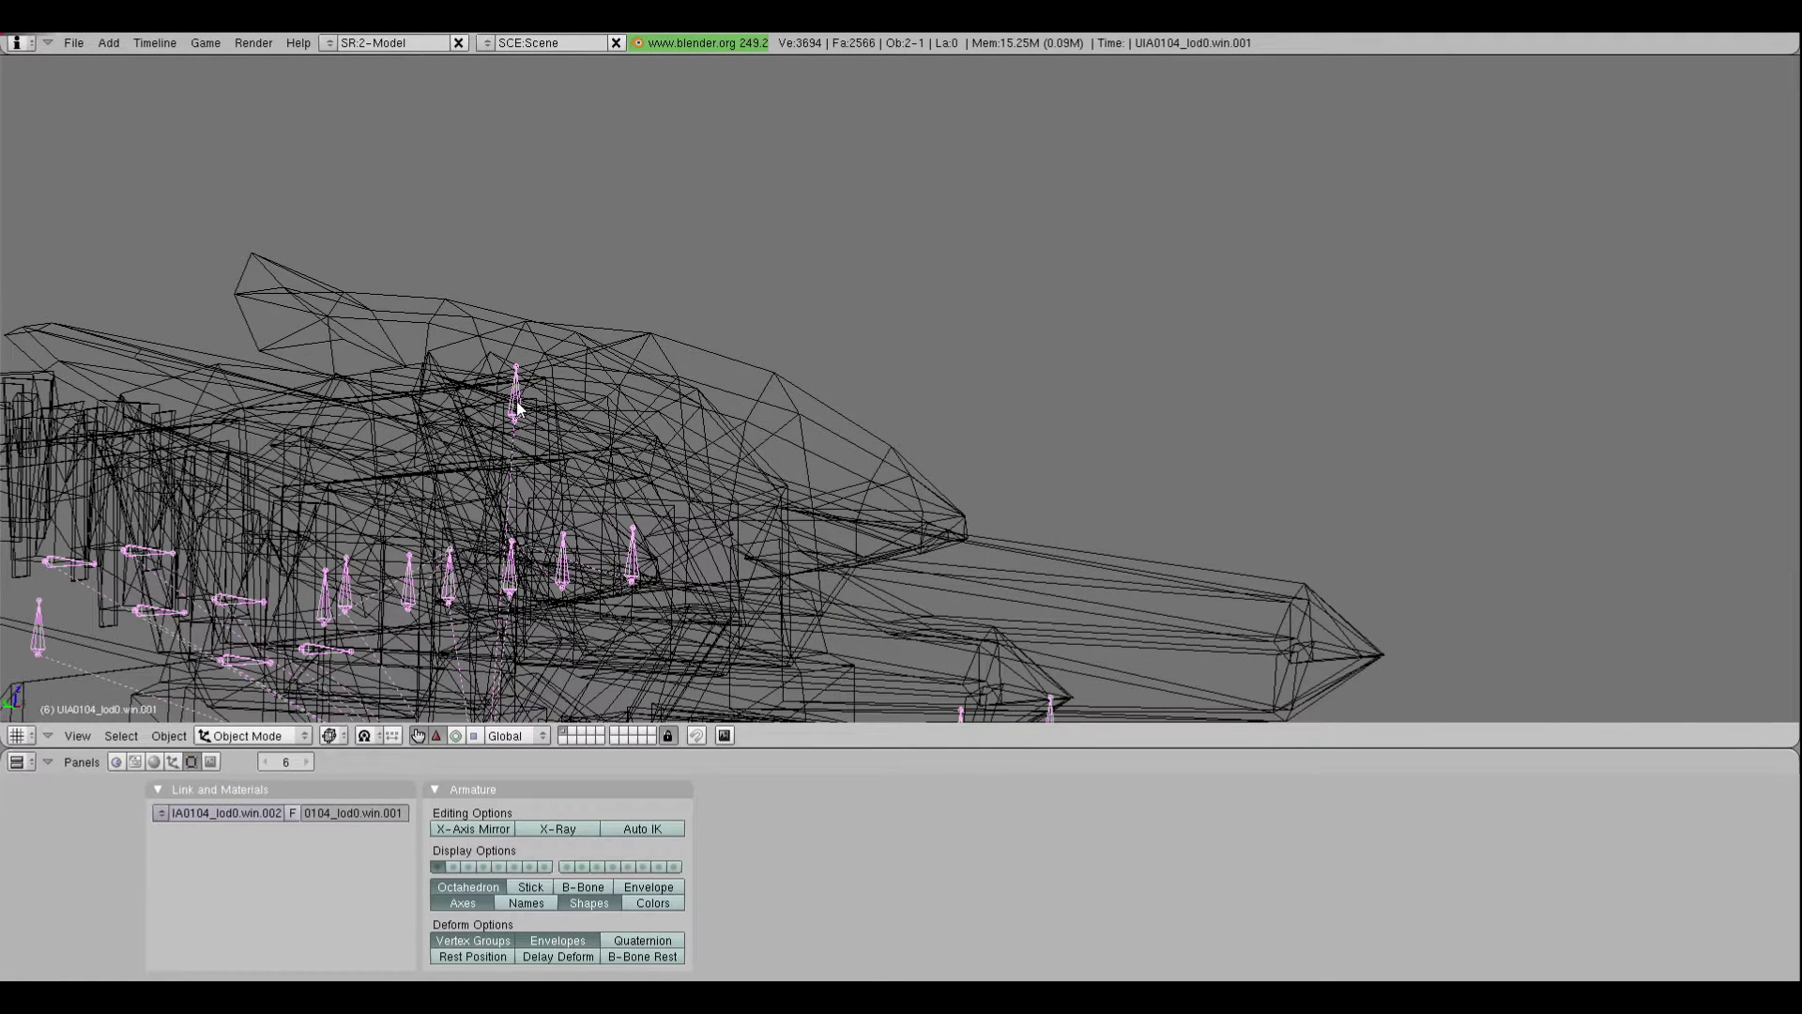
key(Tab)
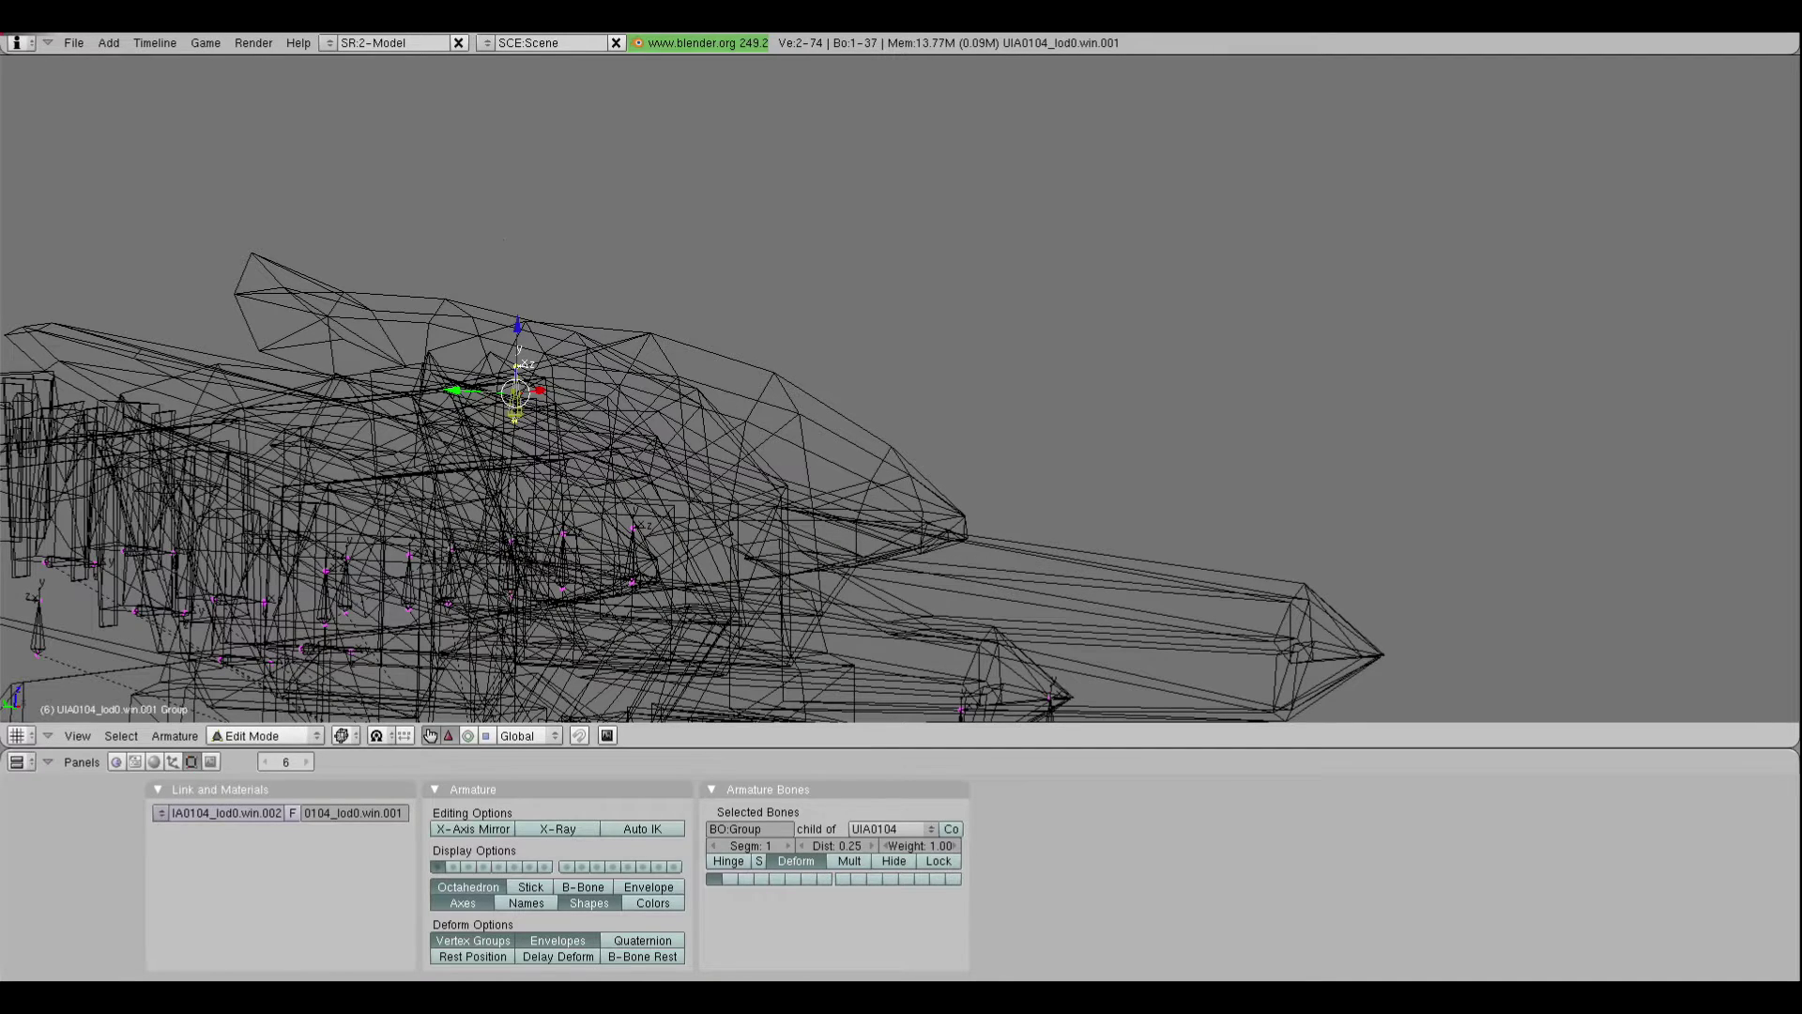
key(Home)
key(a)
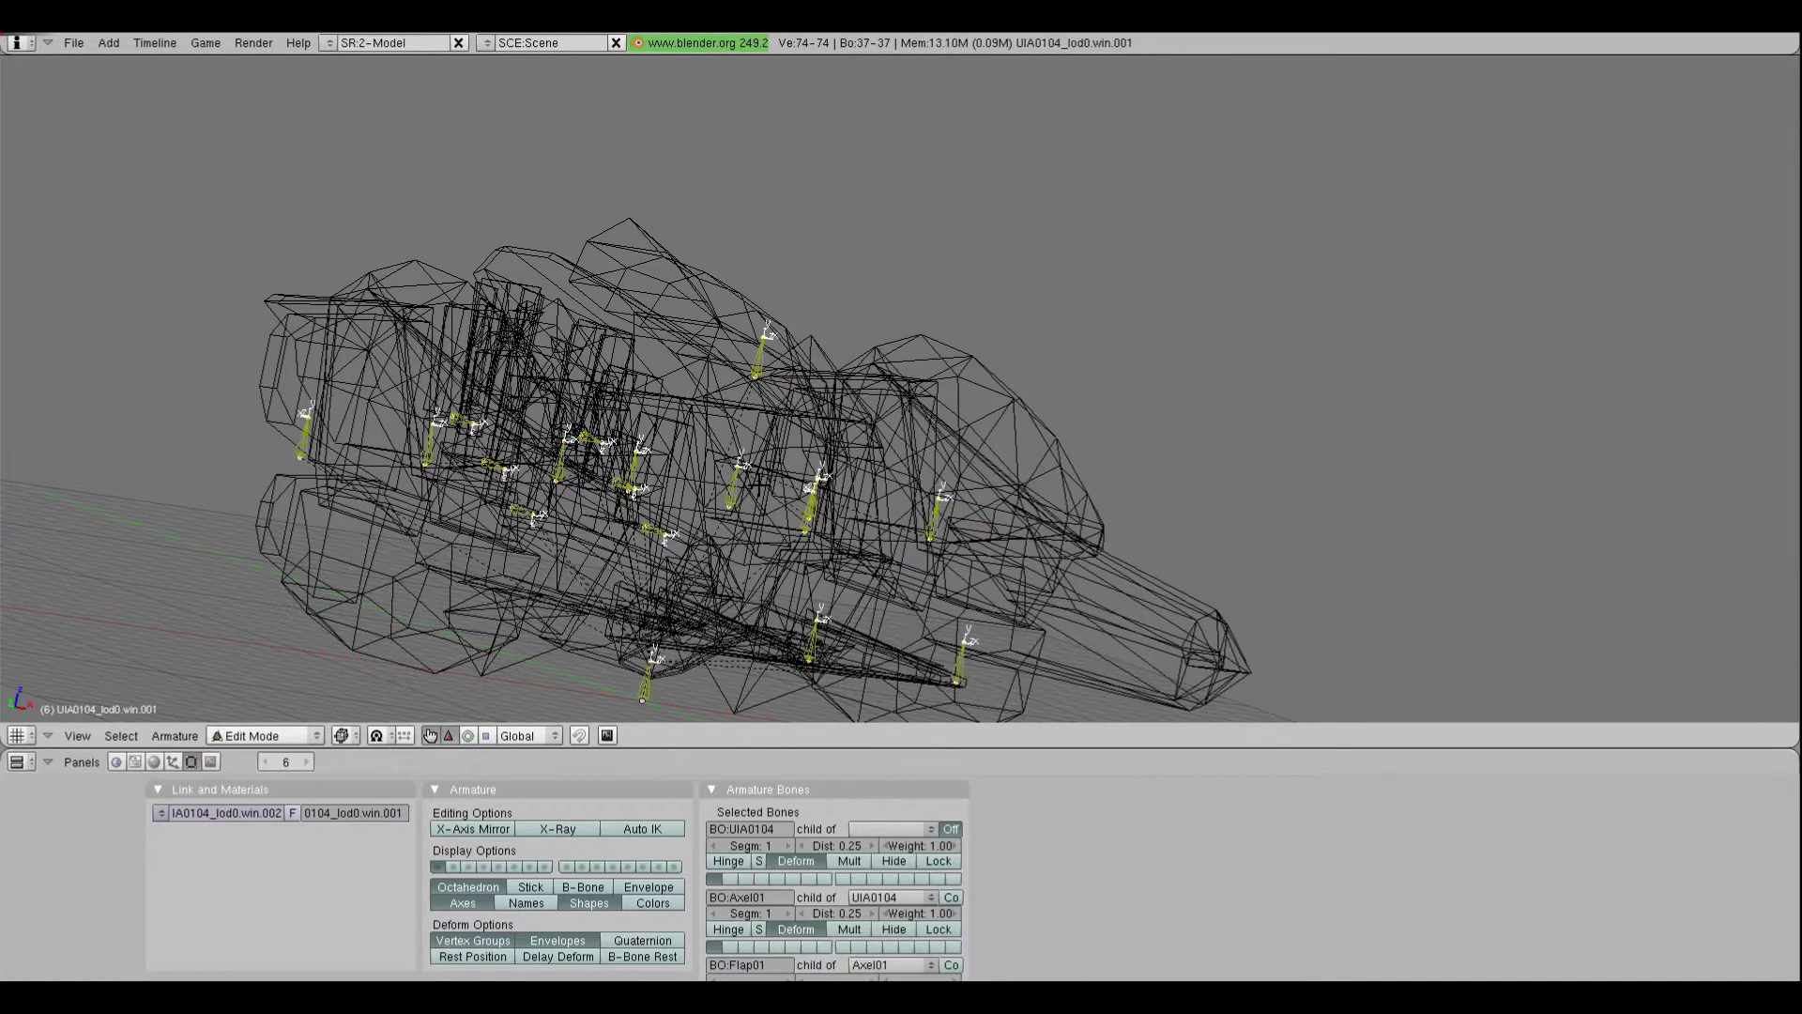
shift+right_click(762, 361)
middle_drag(793, 446, 781, 456)
key(g)
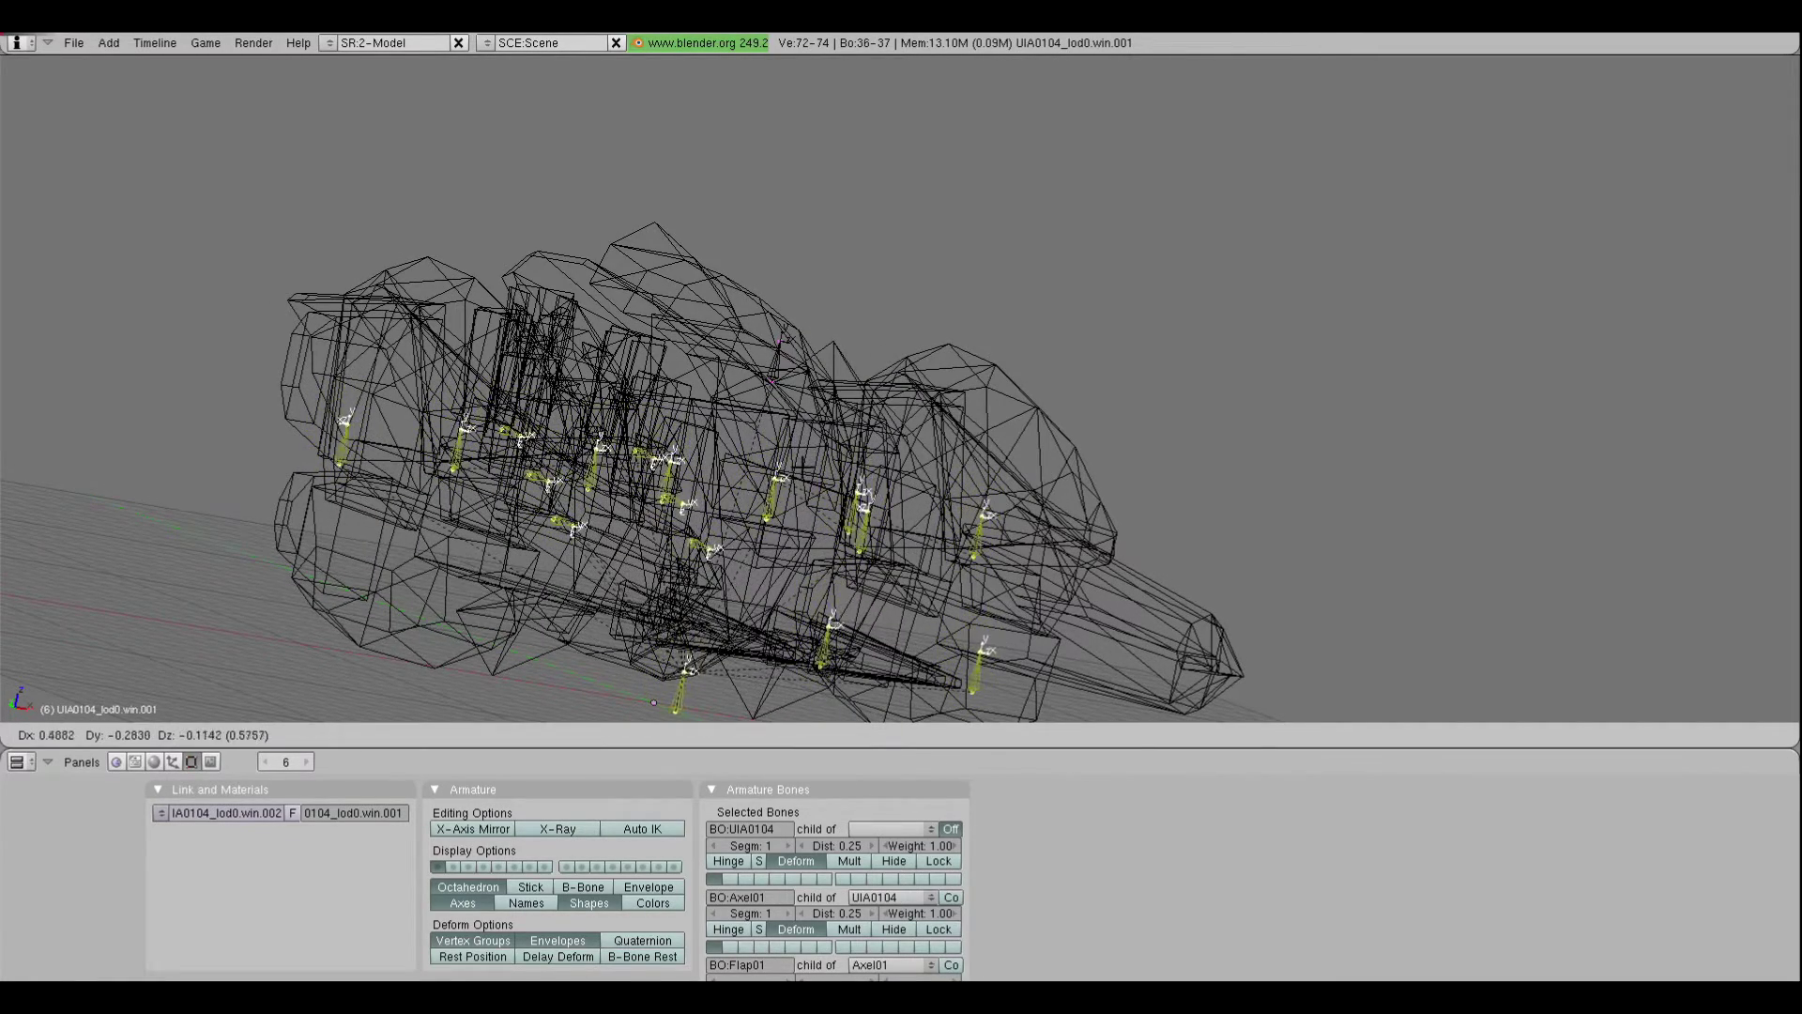
right_click(802, 422)
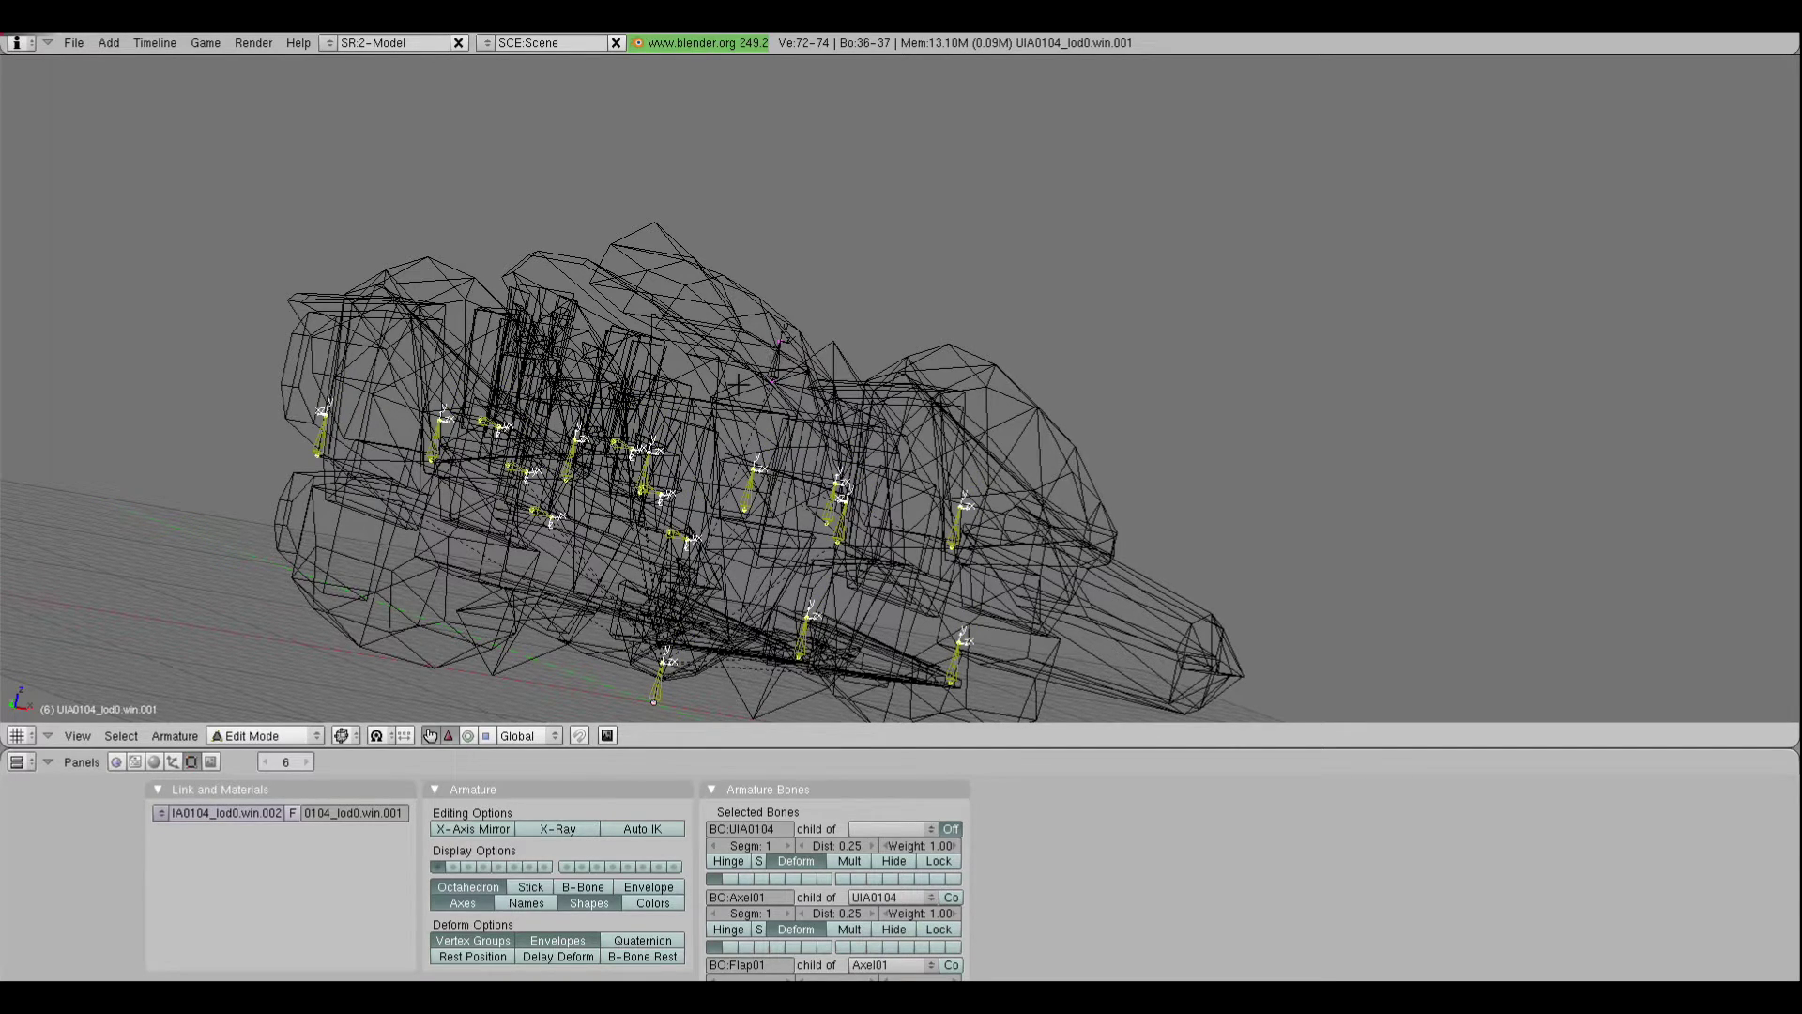
Select the Group bone and the UIA0104 root bone in turn to compare their parent settings
middle_drag(739, 385, 863, 394)
scroll(751, 328, up, 2)
right_click(650, 202)
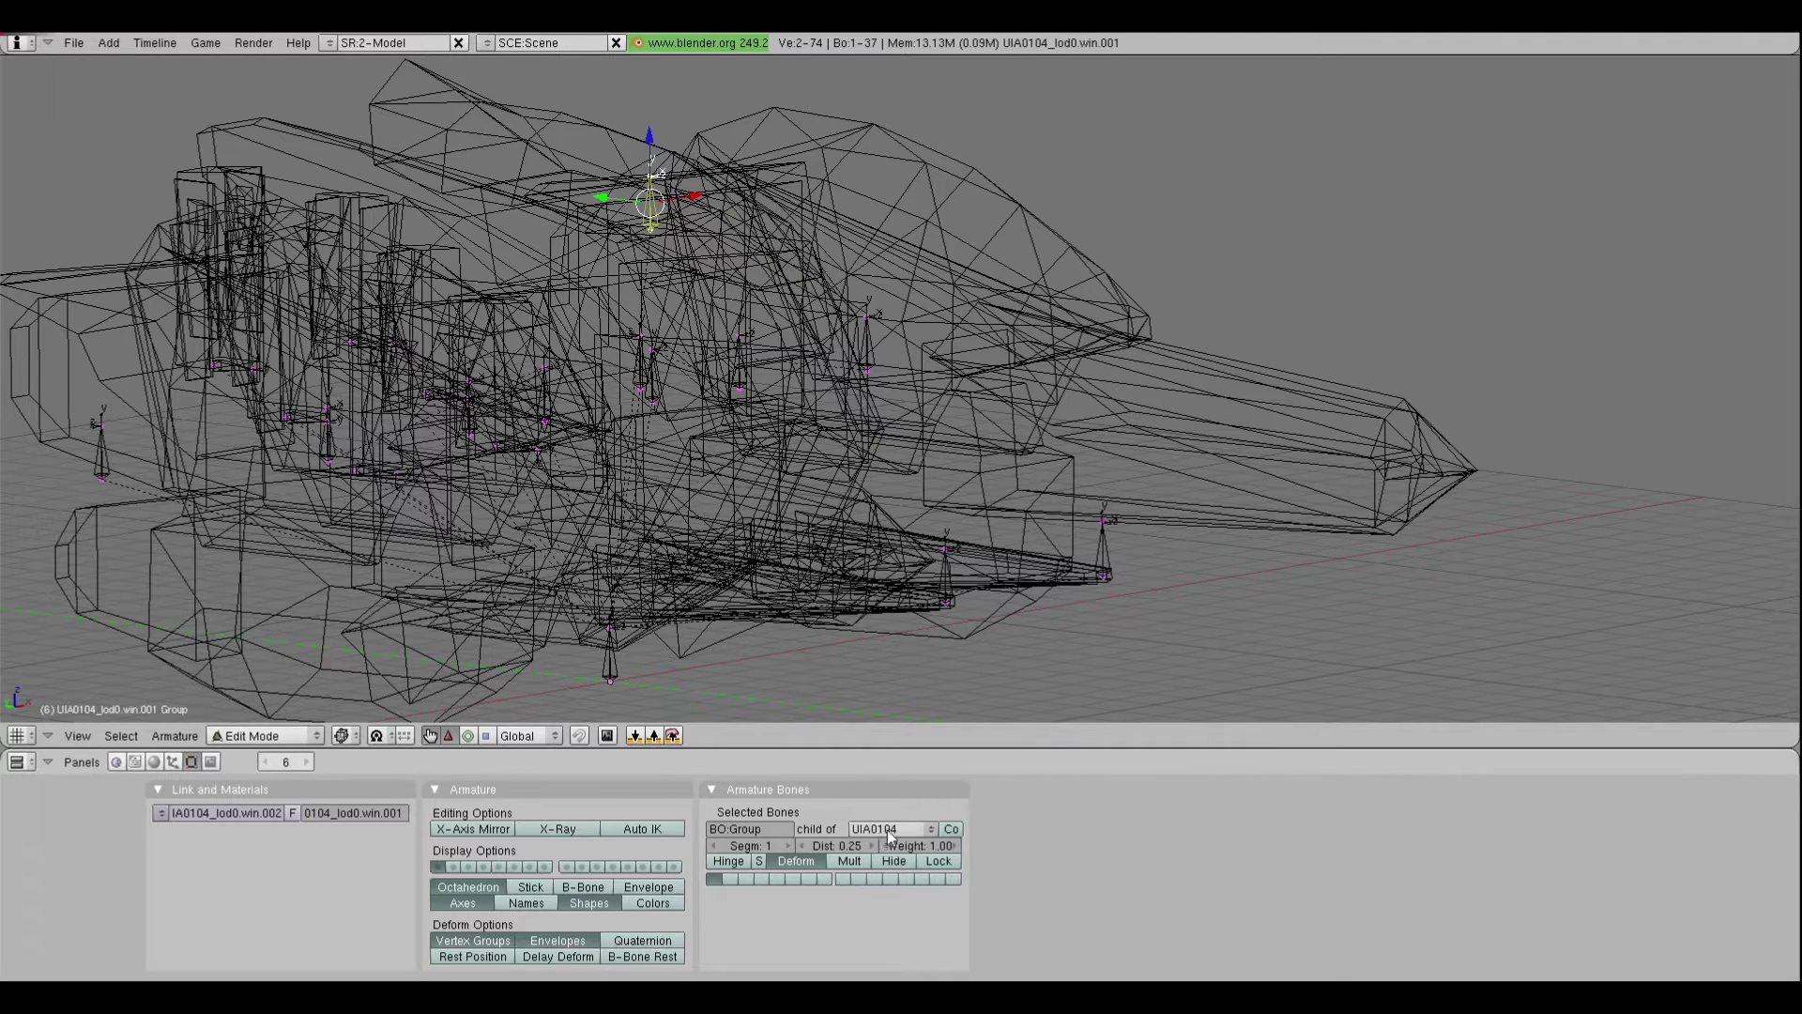
right_click(617, 675)
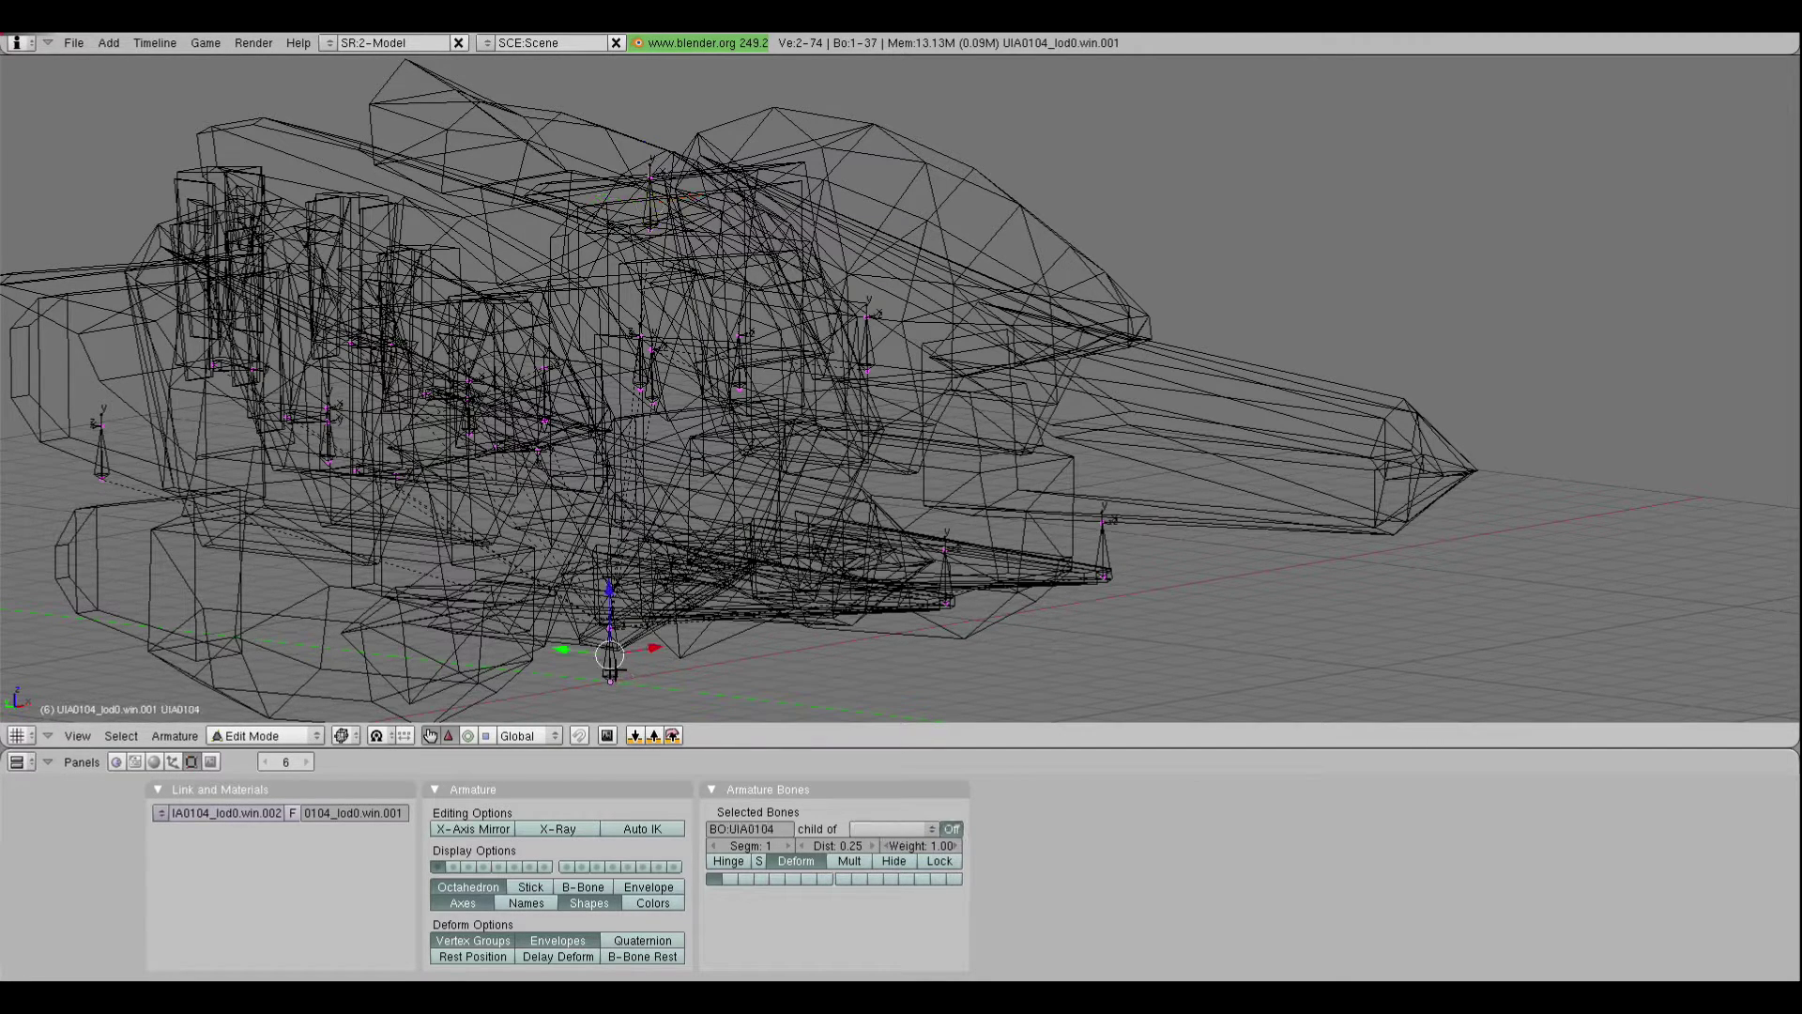
right_click(657, 223)
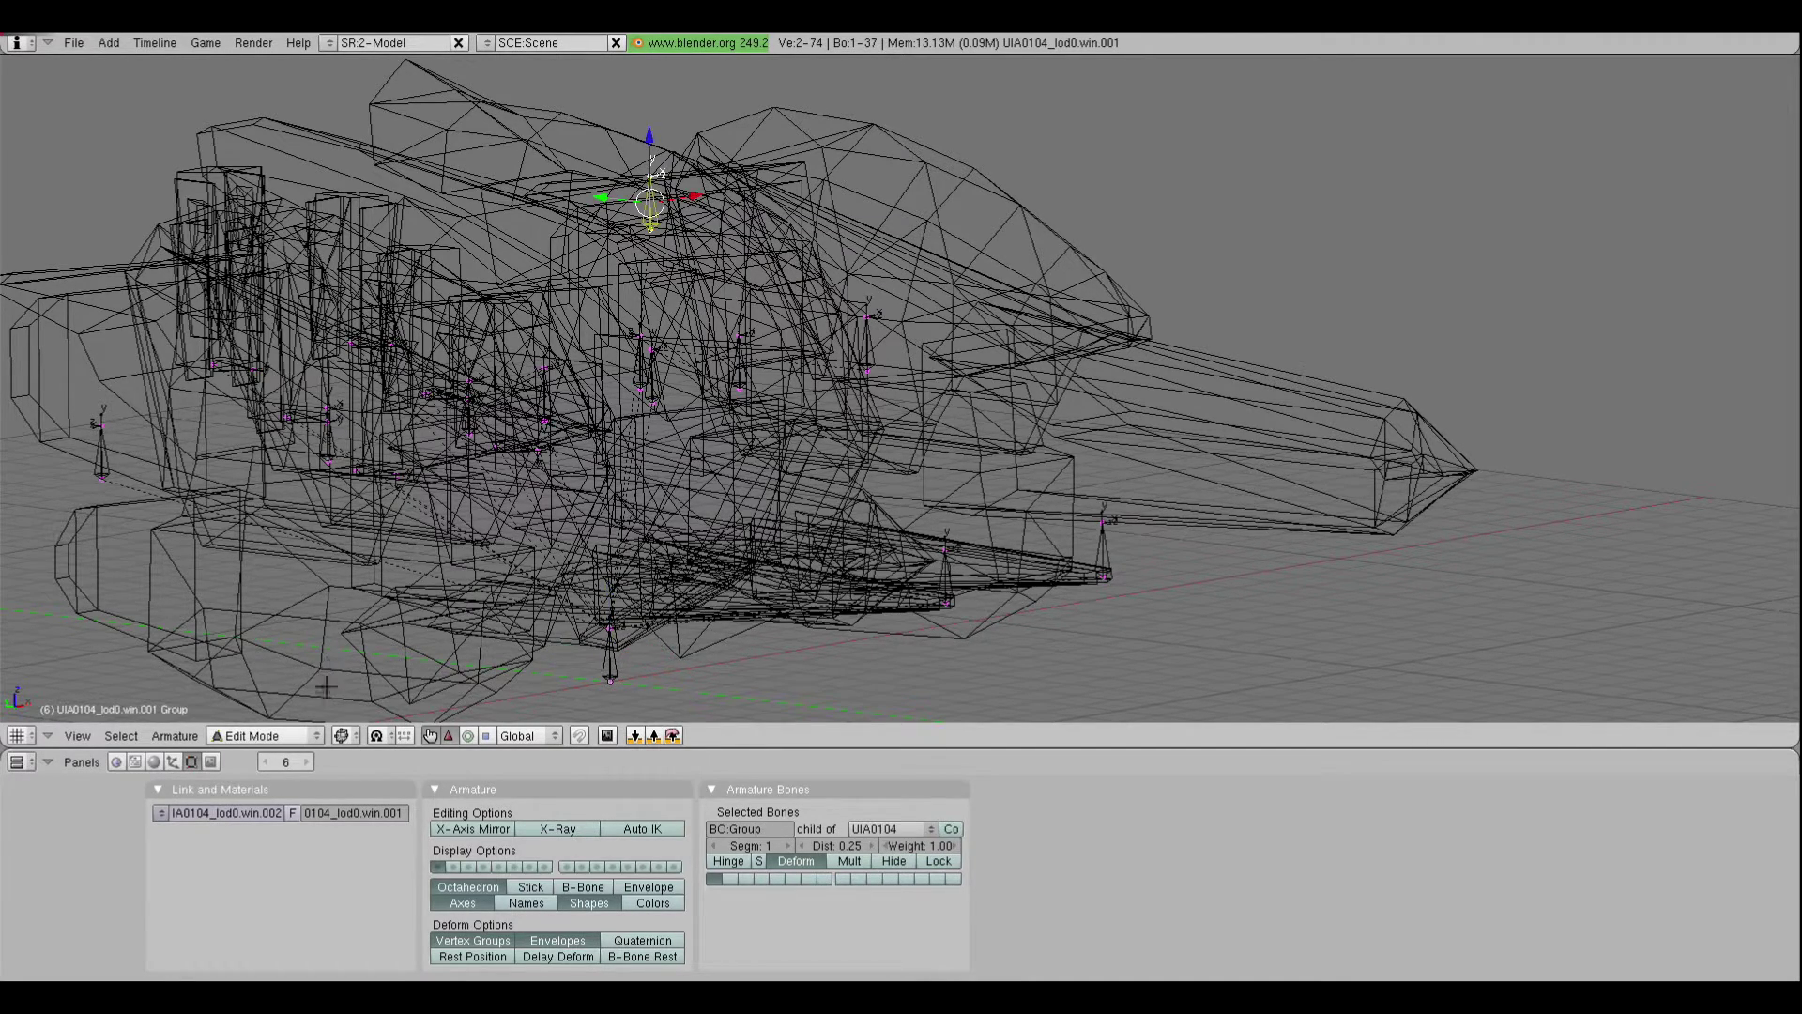
Switch the armature to Pose Mode and move the Group bone down along global Z and along Y beside the root bone
click(263, 735)
click(277, 690)
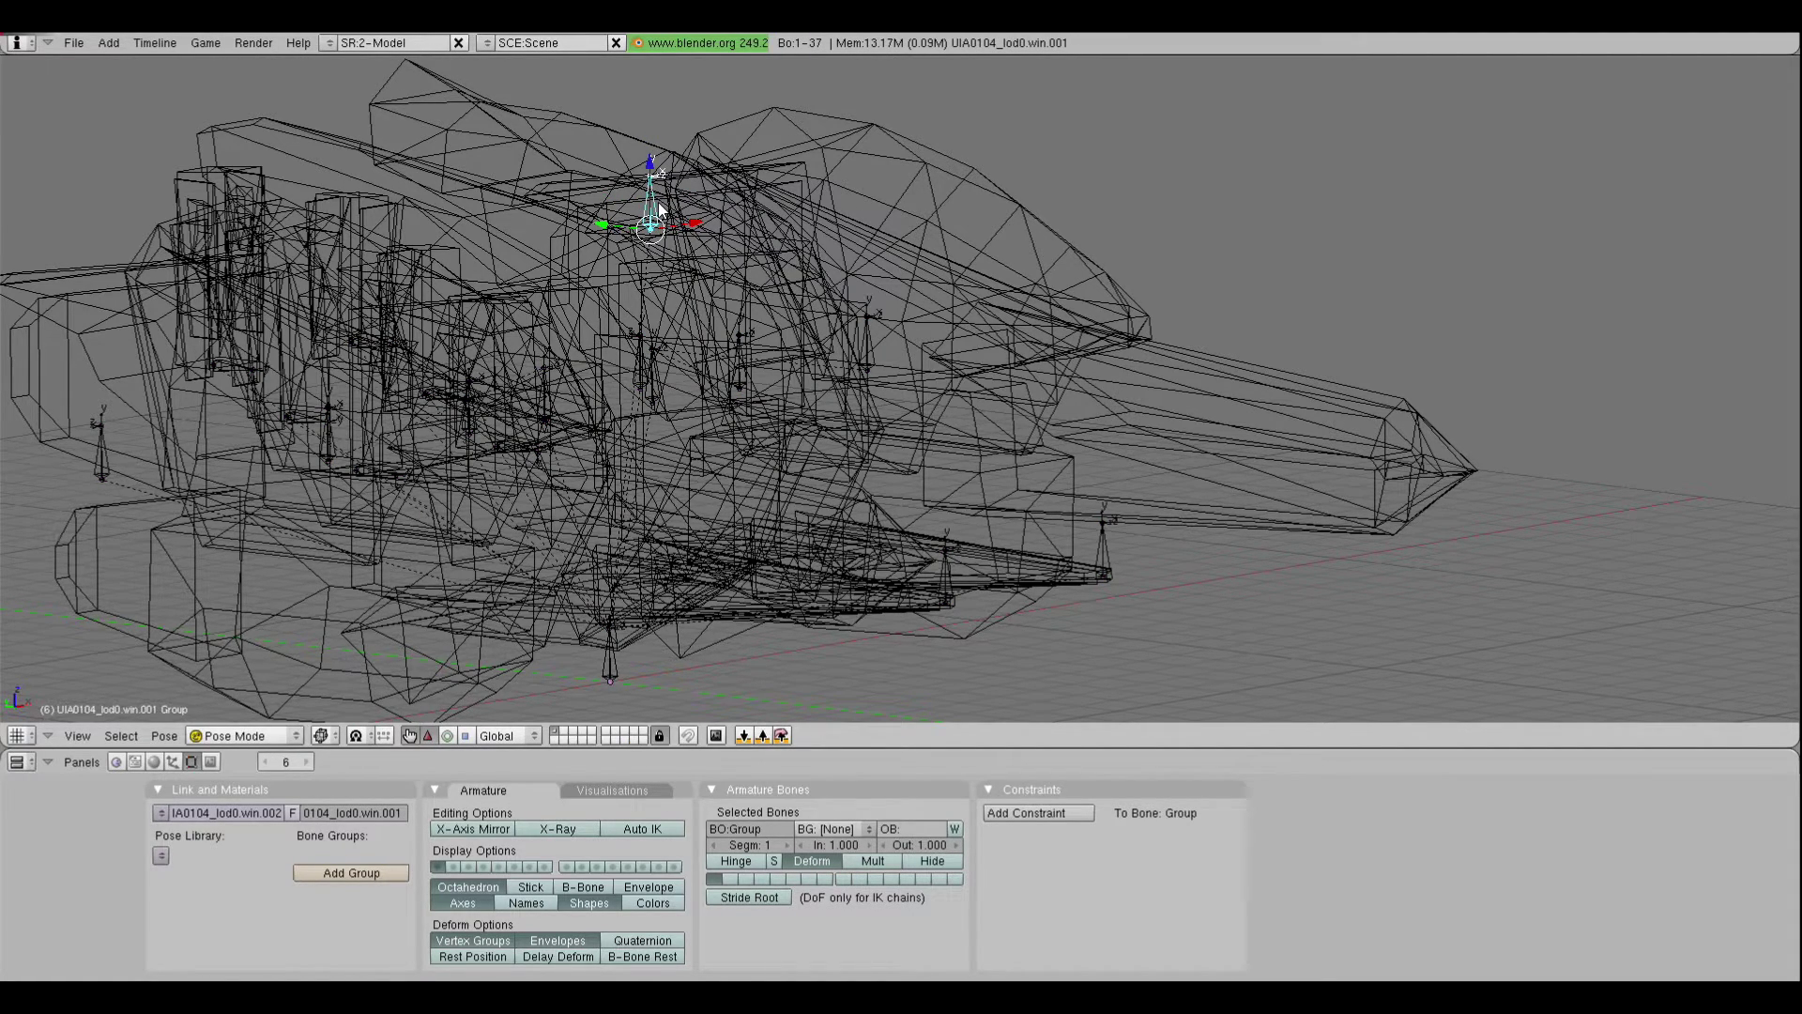
key(g)
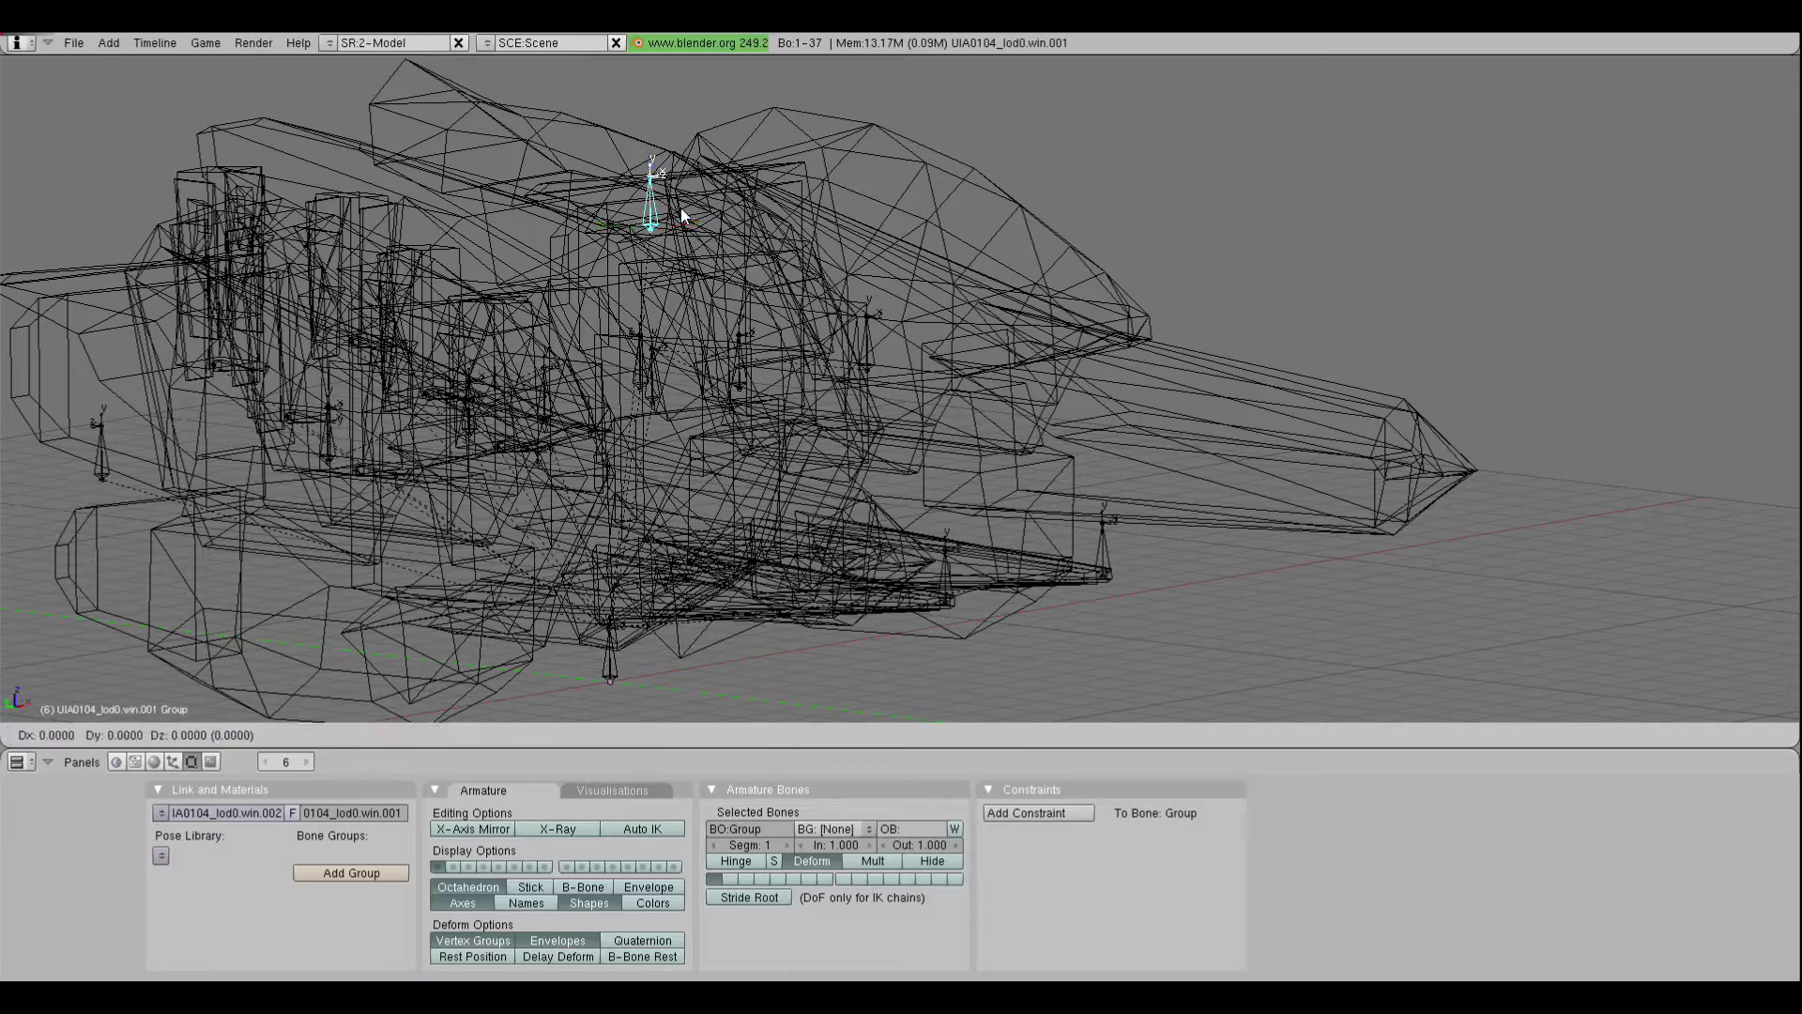
key(z)
click(608, 674)
key(g)
key(y)
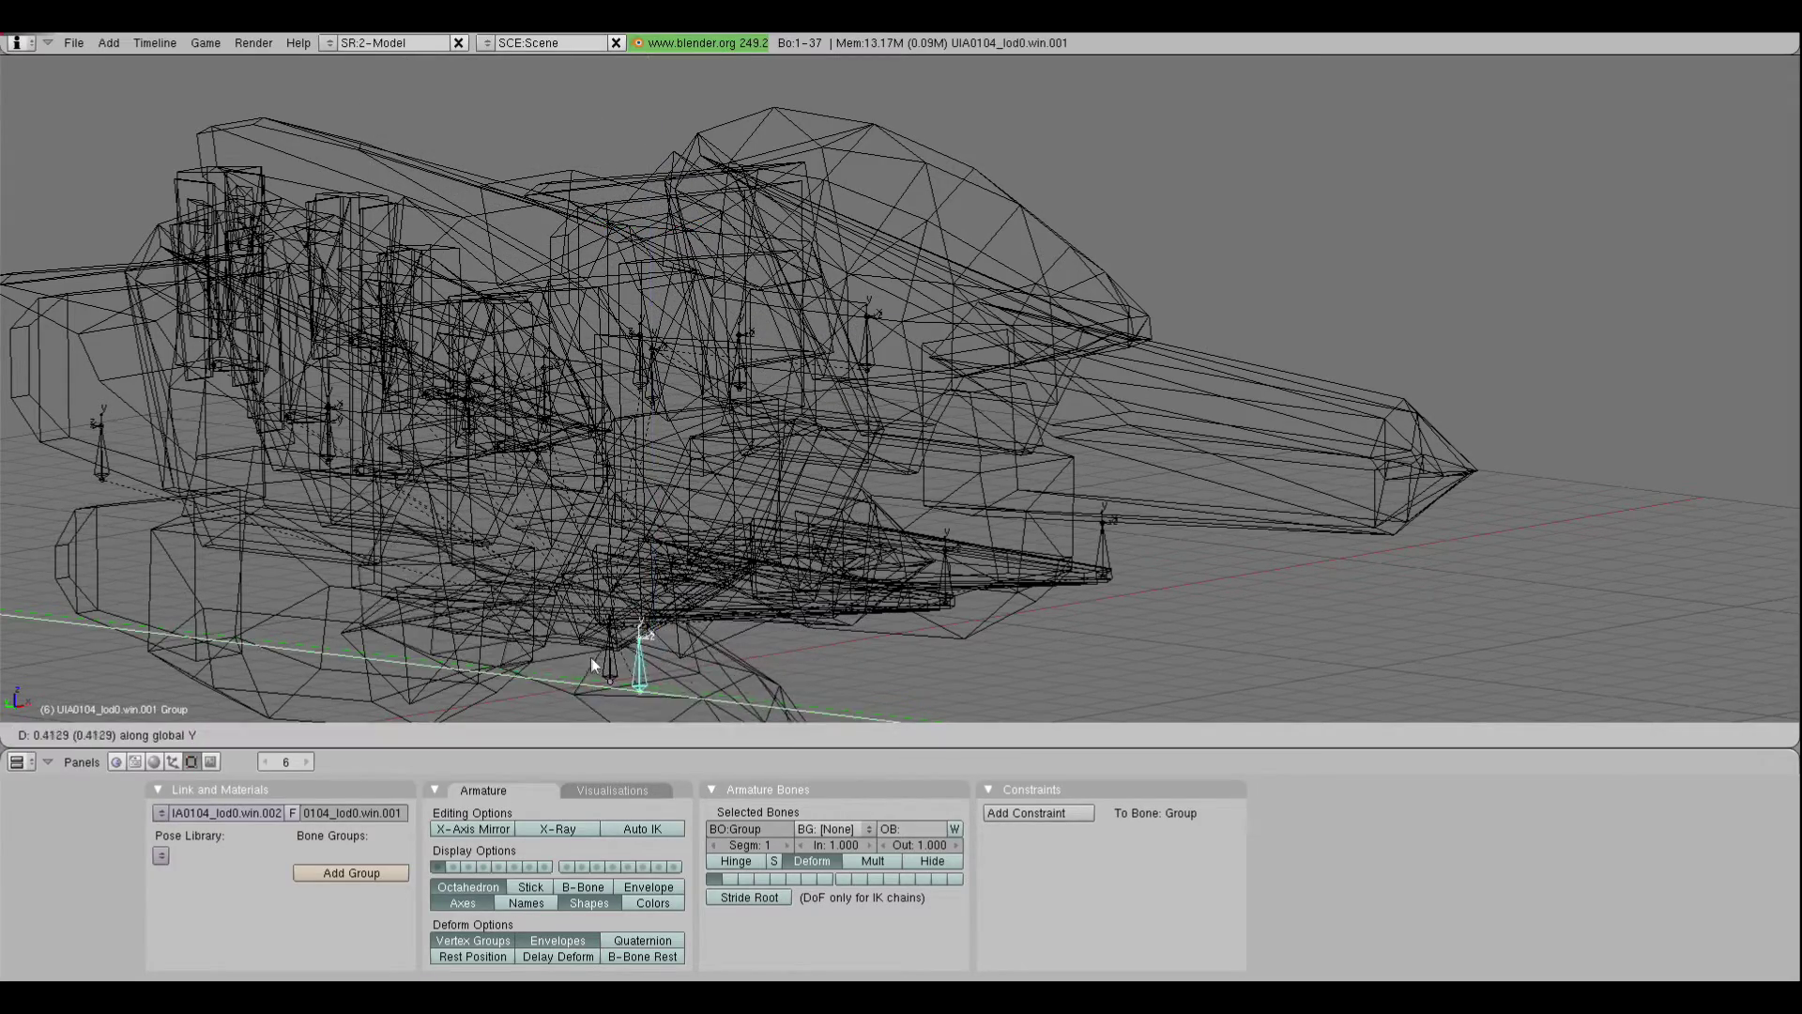
click(567, 640)
Display the model in solid shading and examine how its mesh follows the moved Group bone
middle_drag(590, 643, 727, 677)
scroll(726, 678, down, 2)
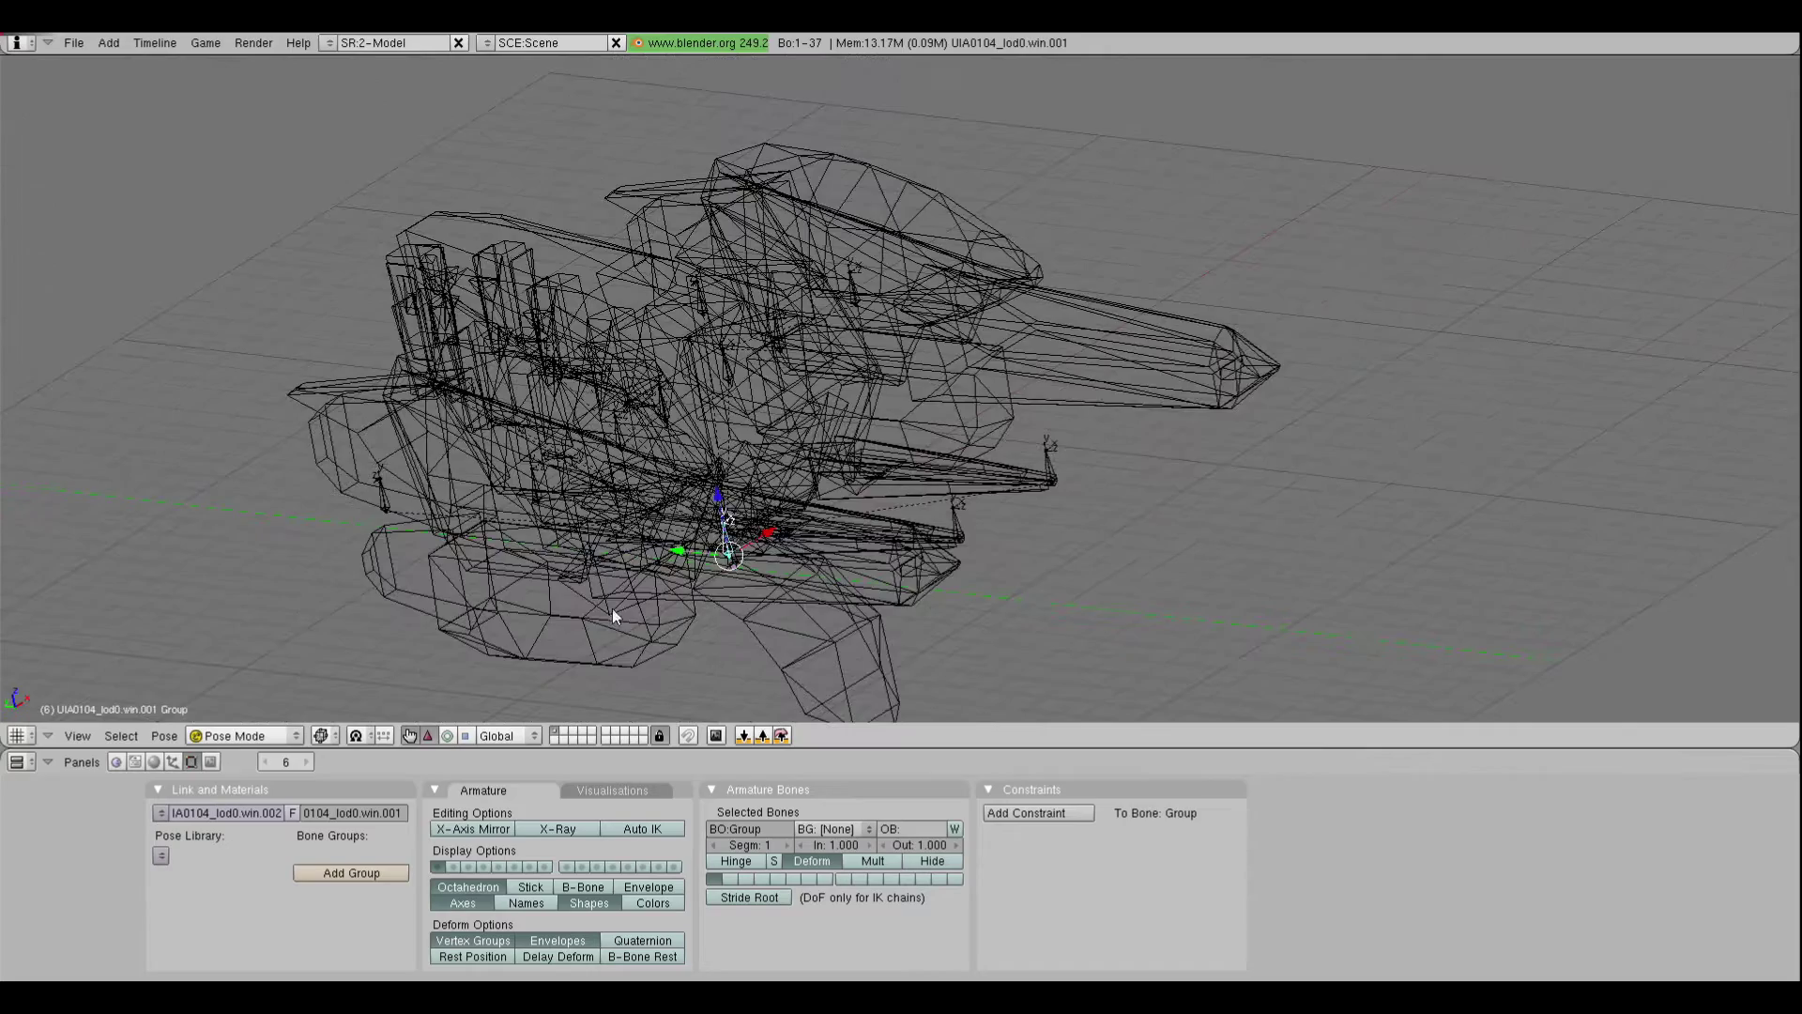
key(z)
mouse_move(612, 608)
middle_down()
mouse_move(747, 410)
mouse_move(651, 531)
mouse_move(669, 548)
middle_up()
scroll(669, 549, up, 2)
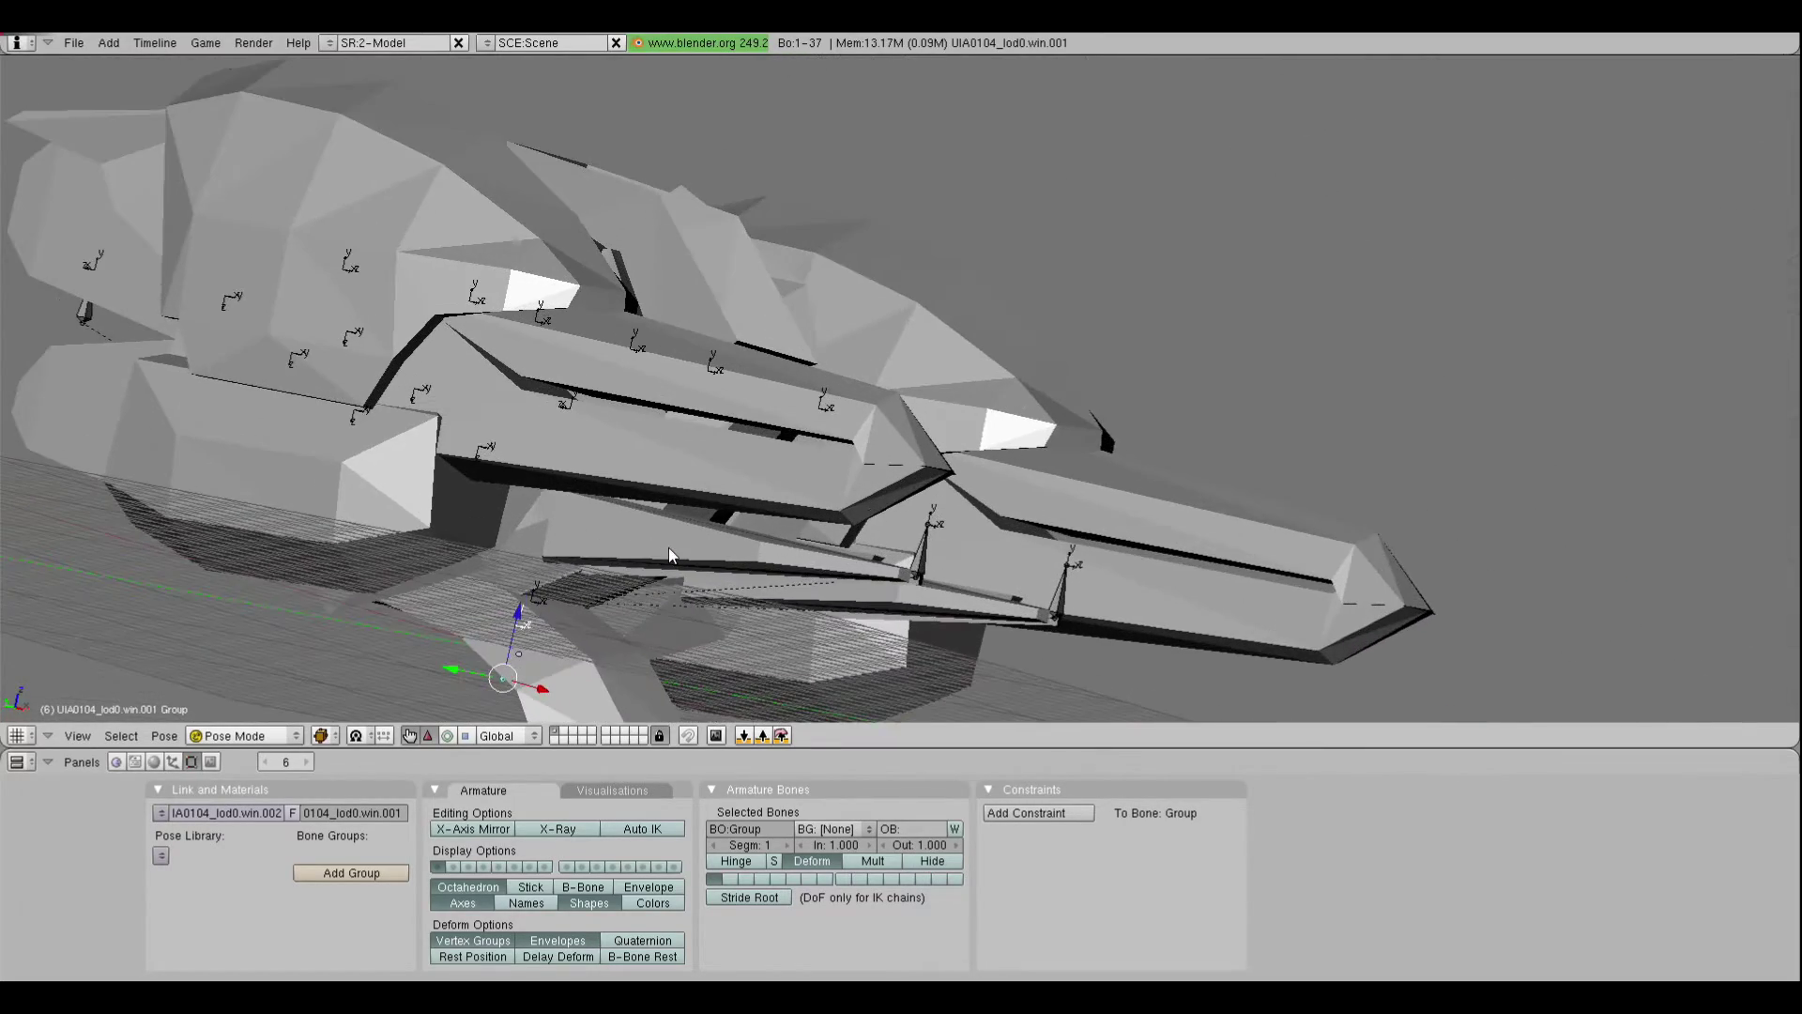
scroll(728, 492, down, 4)
middle_drag(728, 492, 768, 436)
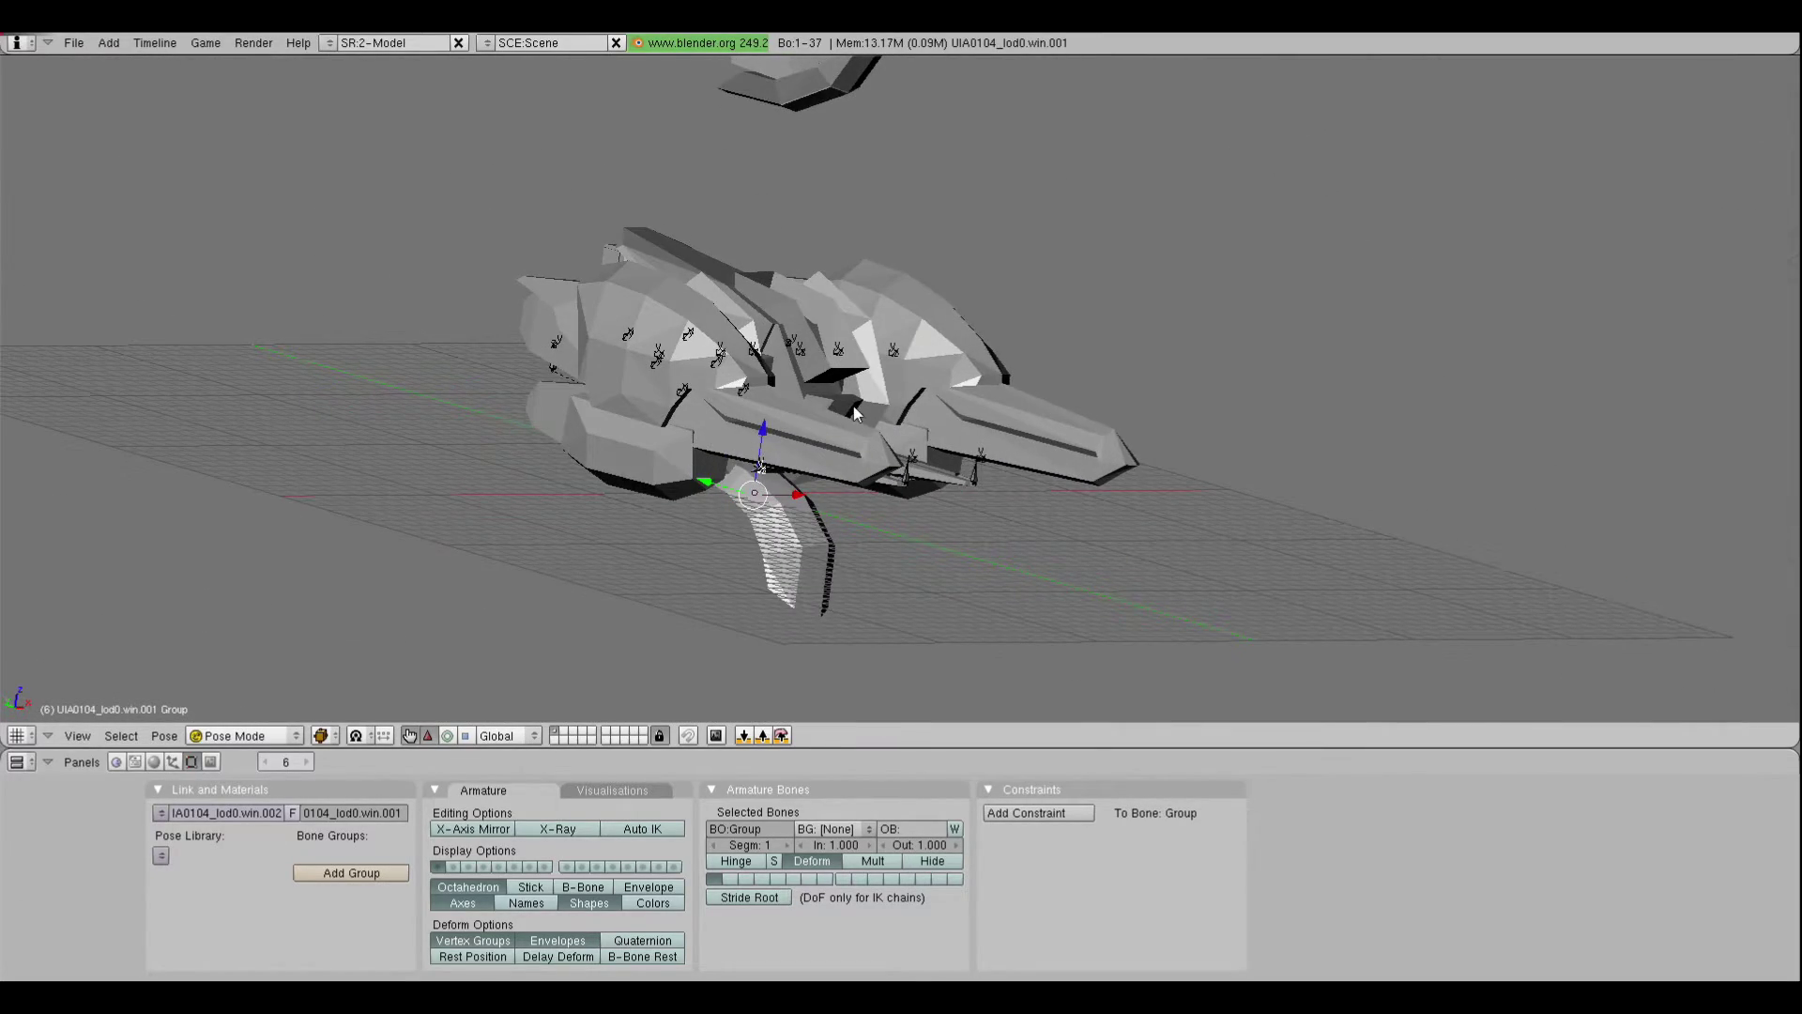
middle_drag(815, 418, 871, 460)
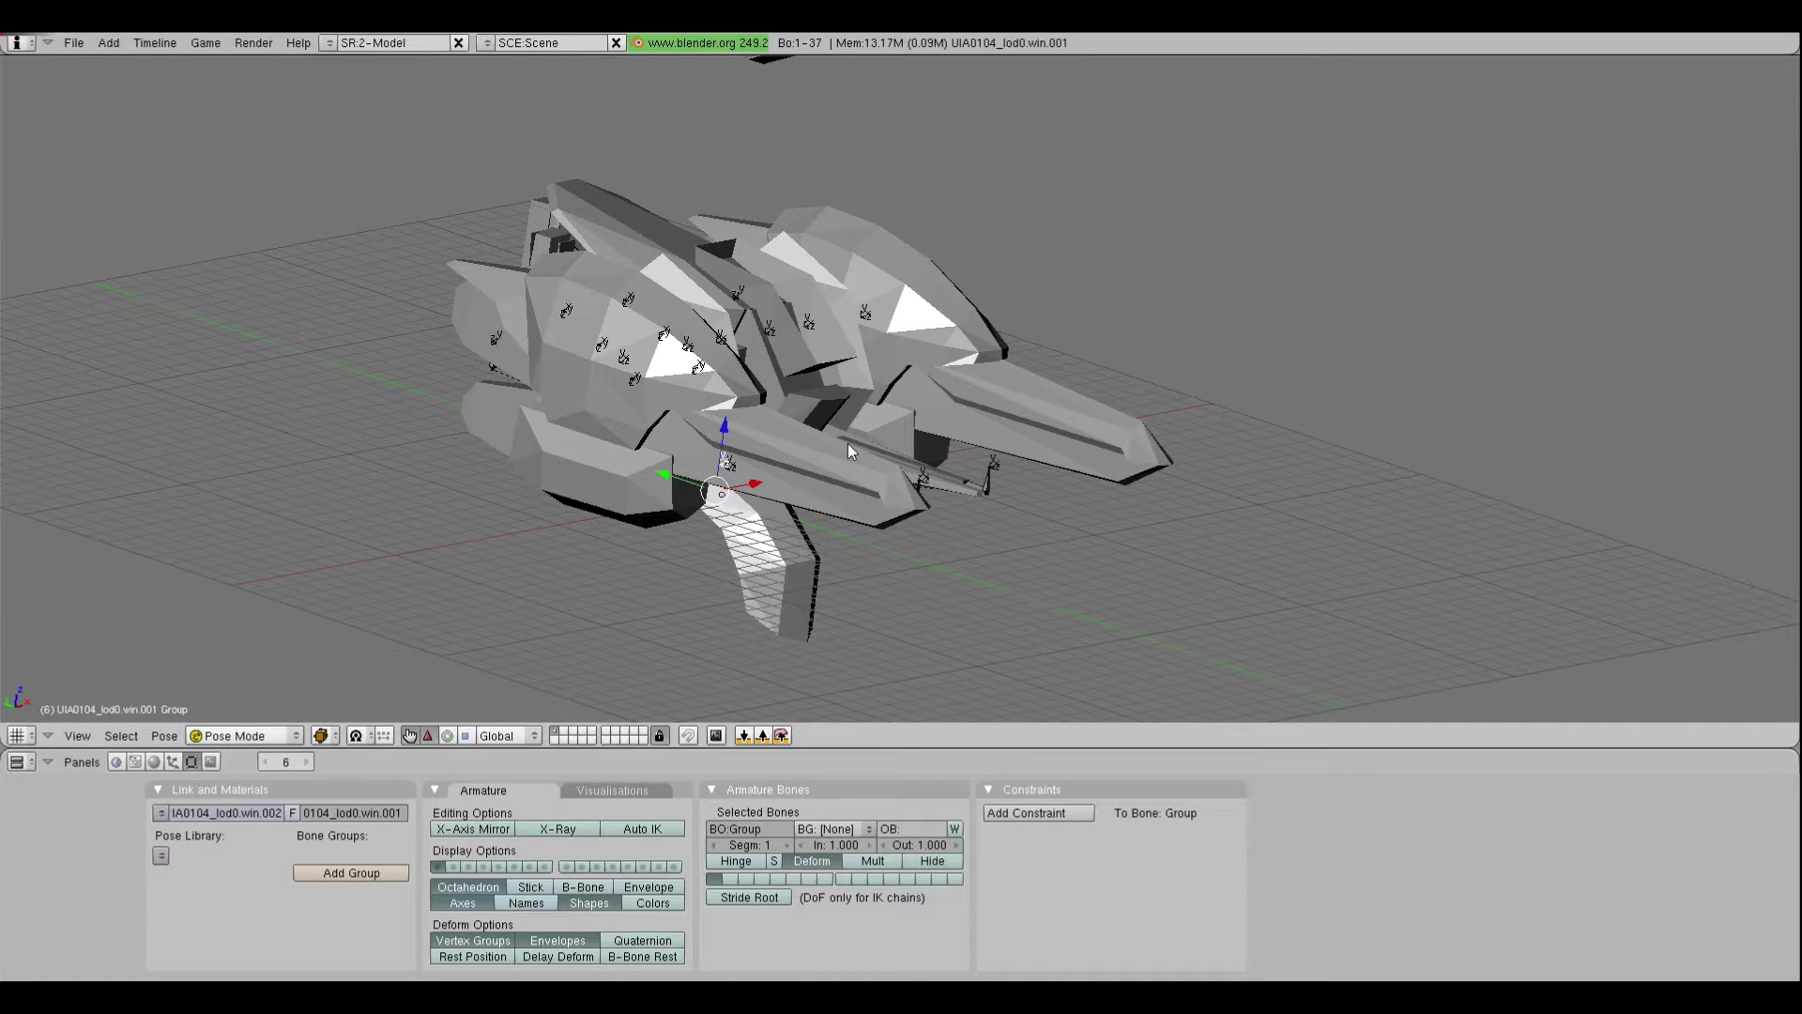
Undo the Group bone's pose moves and view the unit's front from above
key(ctrl+z)
key(ctrl+z)
middle_drag(712, 461, 882, 372)
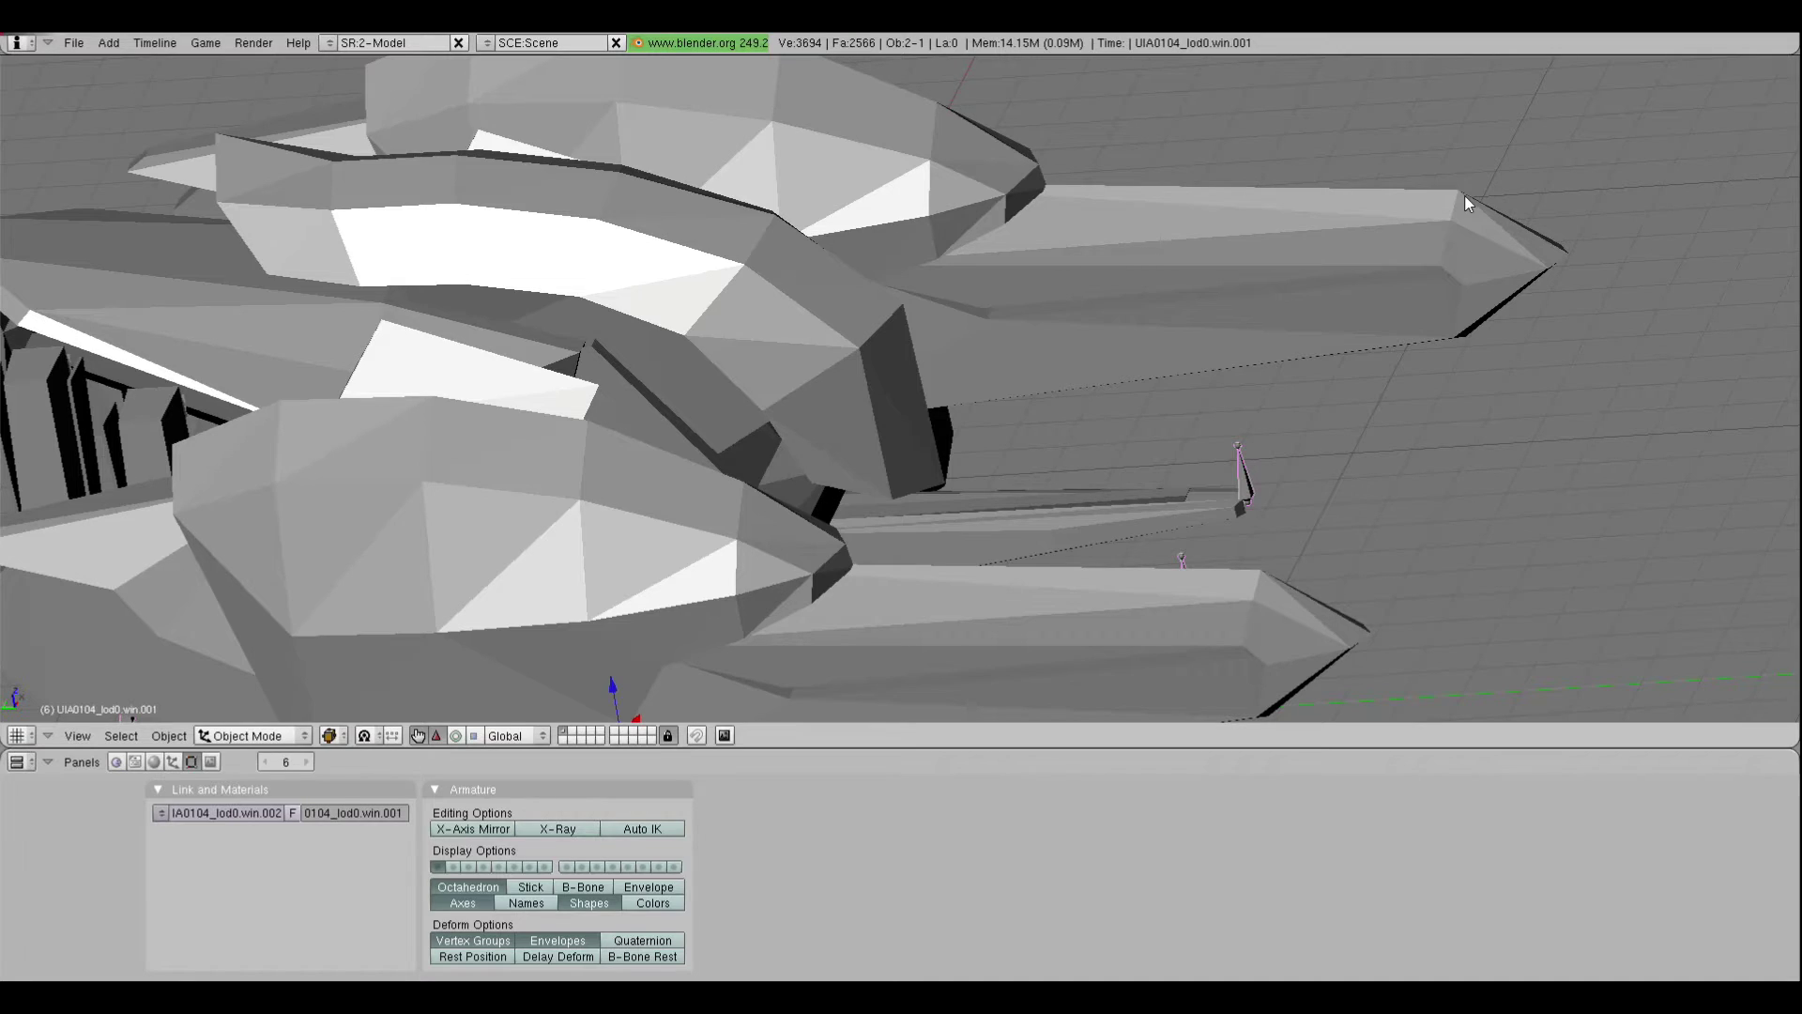